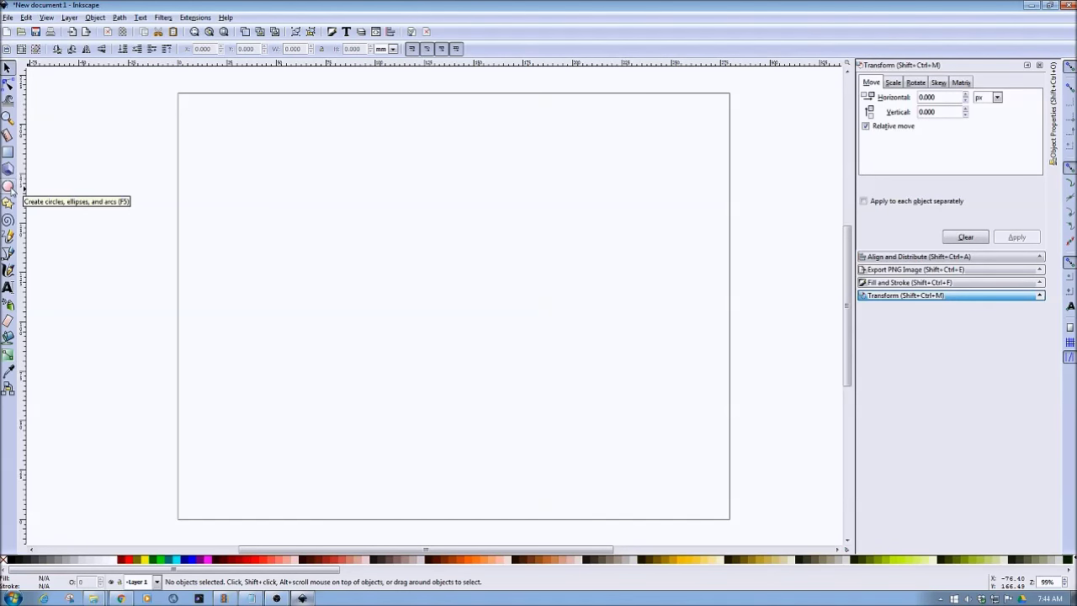
Draw an ellipse on the page with the Ellipse tool.
click(9, 187)
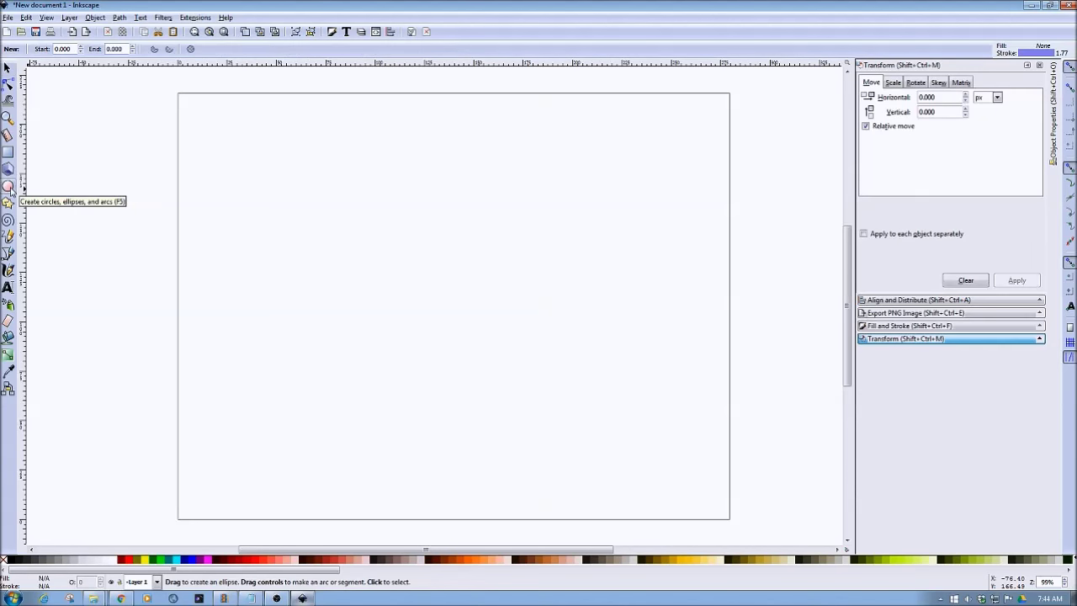
drag(305, 217, 444, 347)
click(12, 68)
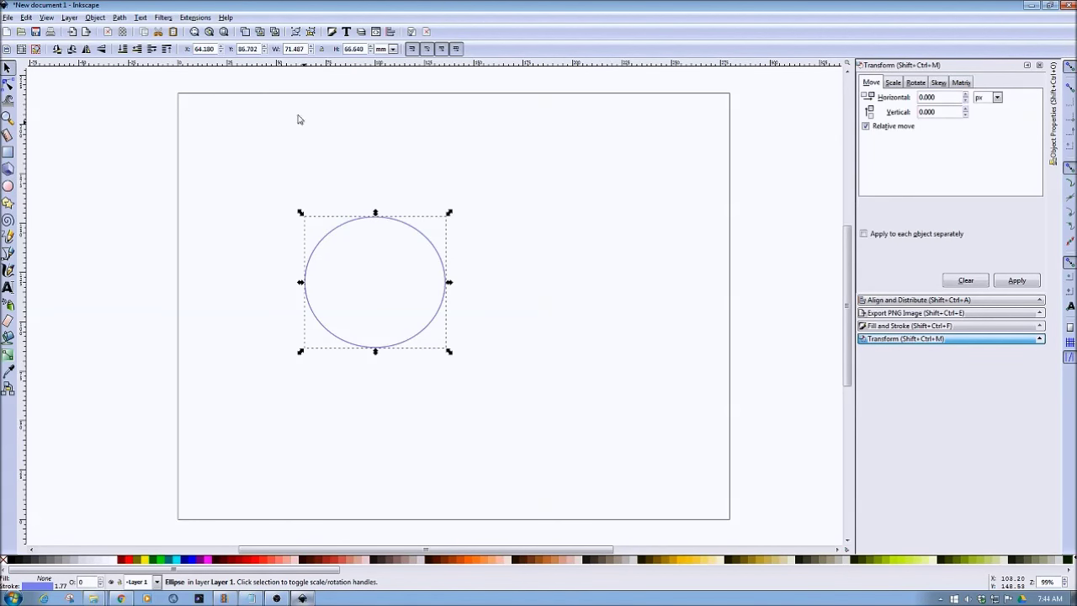
Resize the ellipse to 73 mm wide and 73 mm high, making a circle, then deselect it.
double_click(288, 51)
text(73)
key(Return)
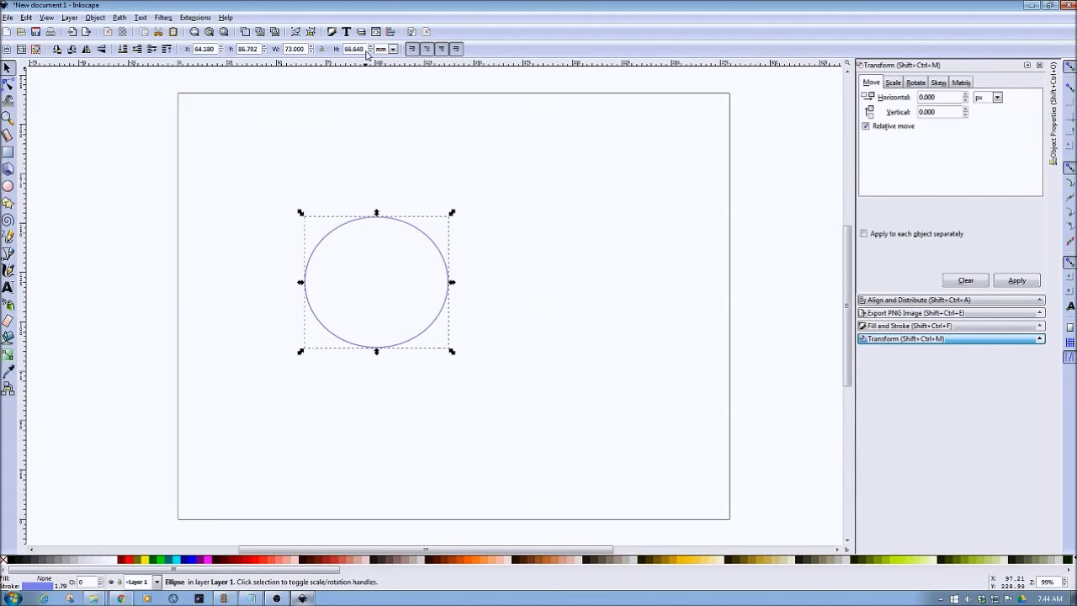
drag(362, 50, 342, 54)
text(73)
key(Return)
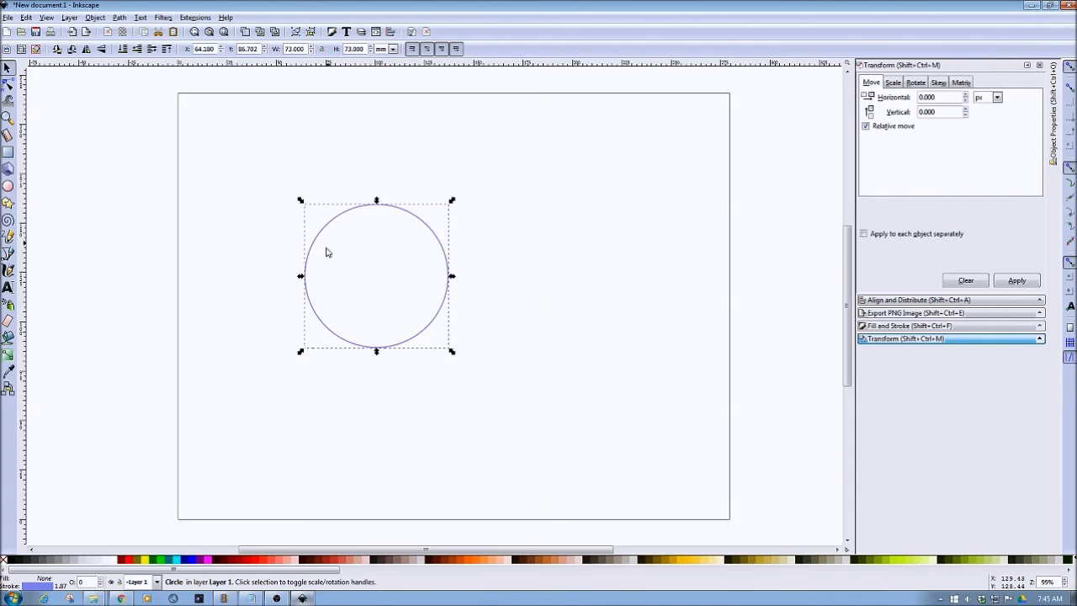
click(383, 376)
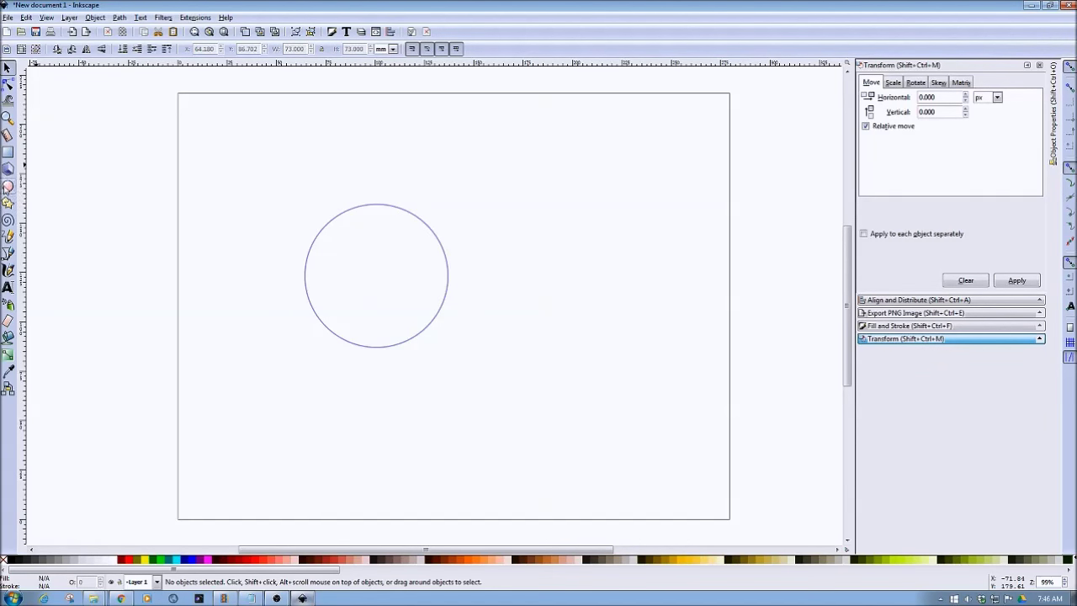
Draw a small ellipse inside the big circle.
click(7, 187)
drag(348, 269, 377, 298)
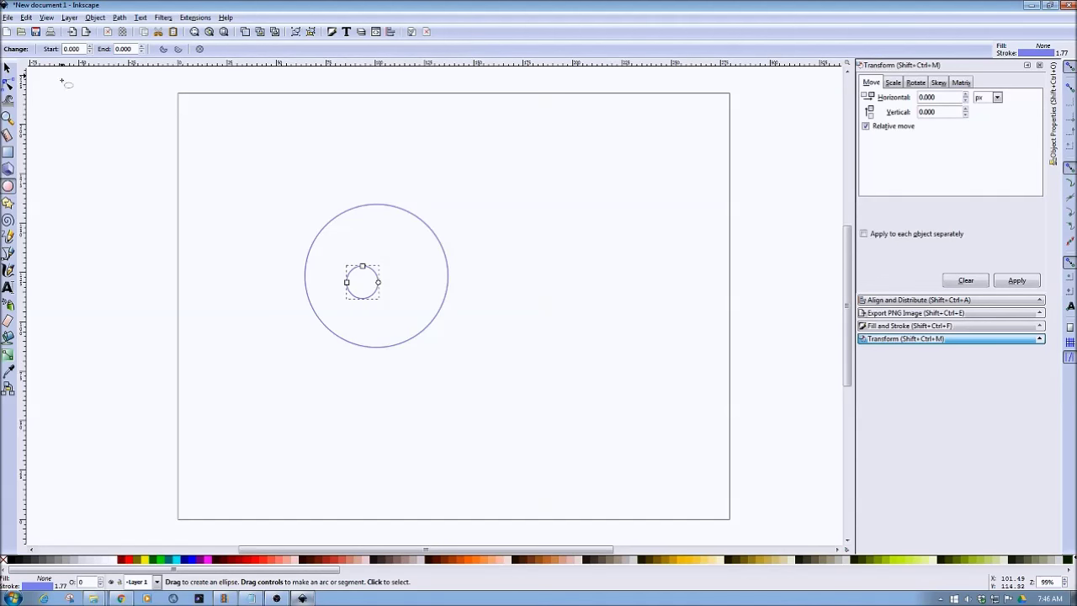
click(7, 67)
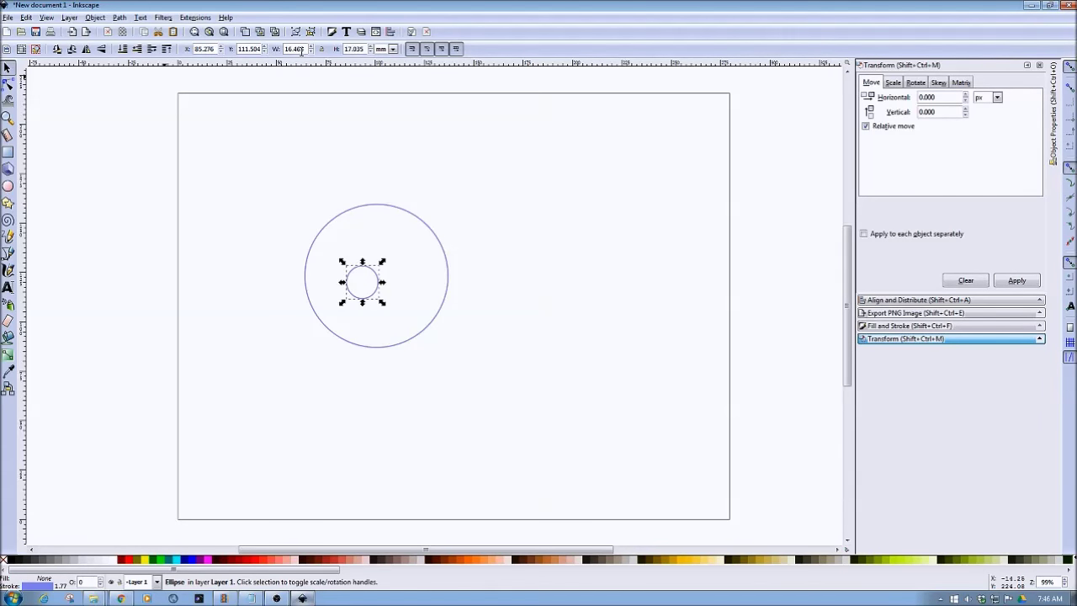
Make the small ellipse a 6.2 × 6.2 mm circle, then select both circles.
drag(305, 50, 285, 52)
text(6.2)
key(Return)
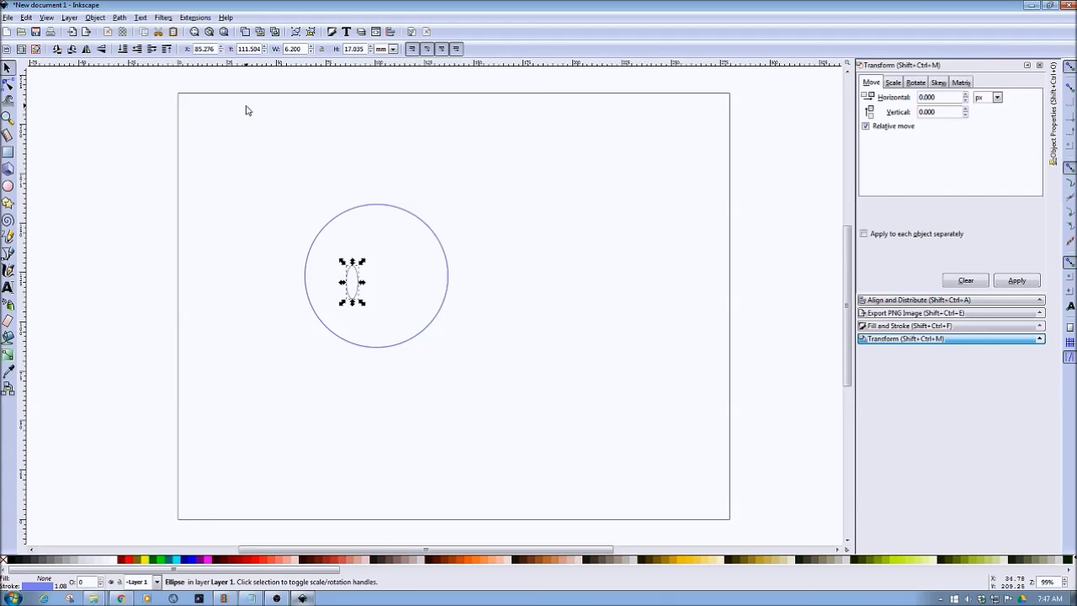
triple_click(365, 49)
text(6.2)
key(Return)
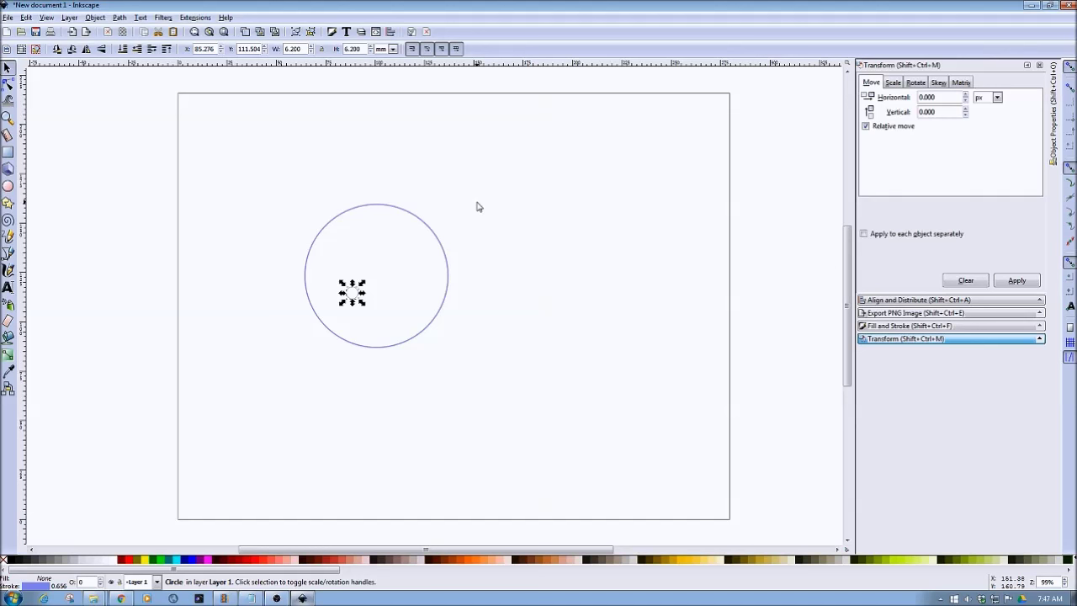
click(247, 198)
drag(247, 198, 485, 377)
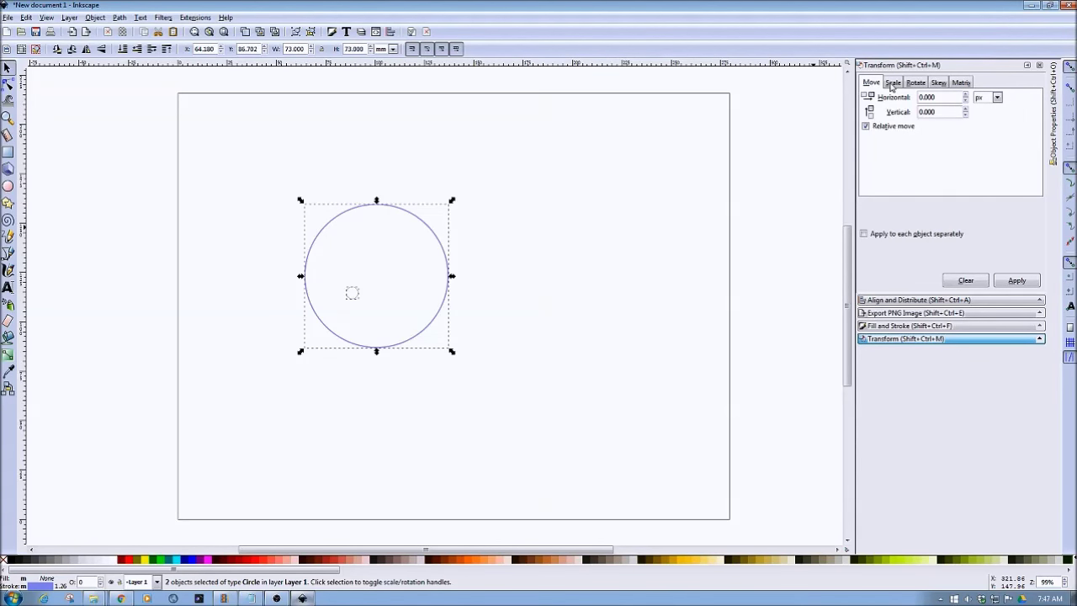
Centre the small circle horizontally and vertically in the big circle with Align and Distribute.
click(910, 300)
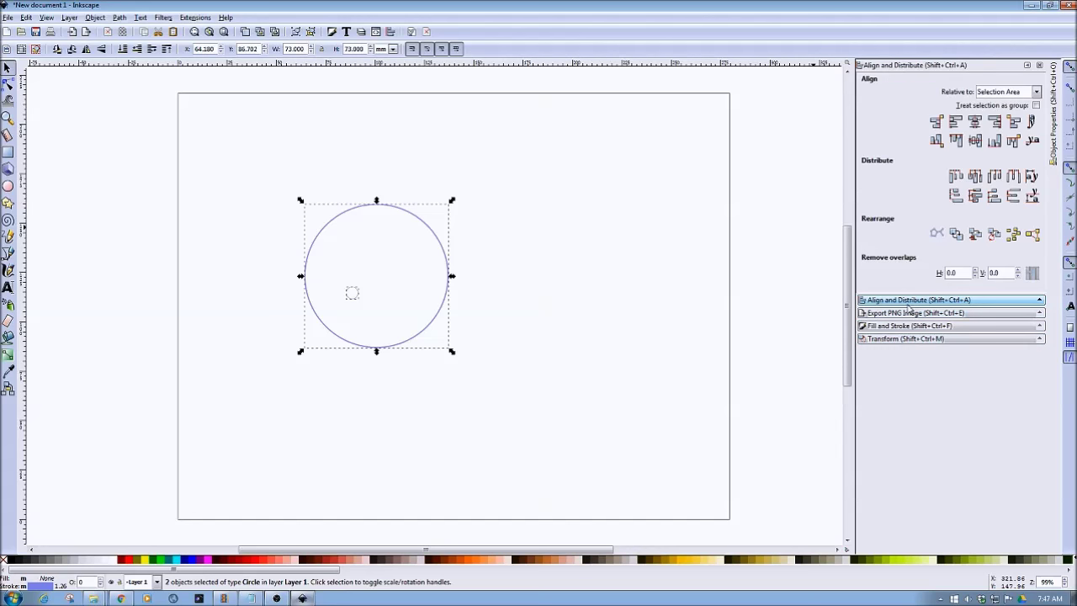
click(974, 122)
click(974, 141)
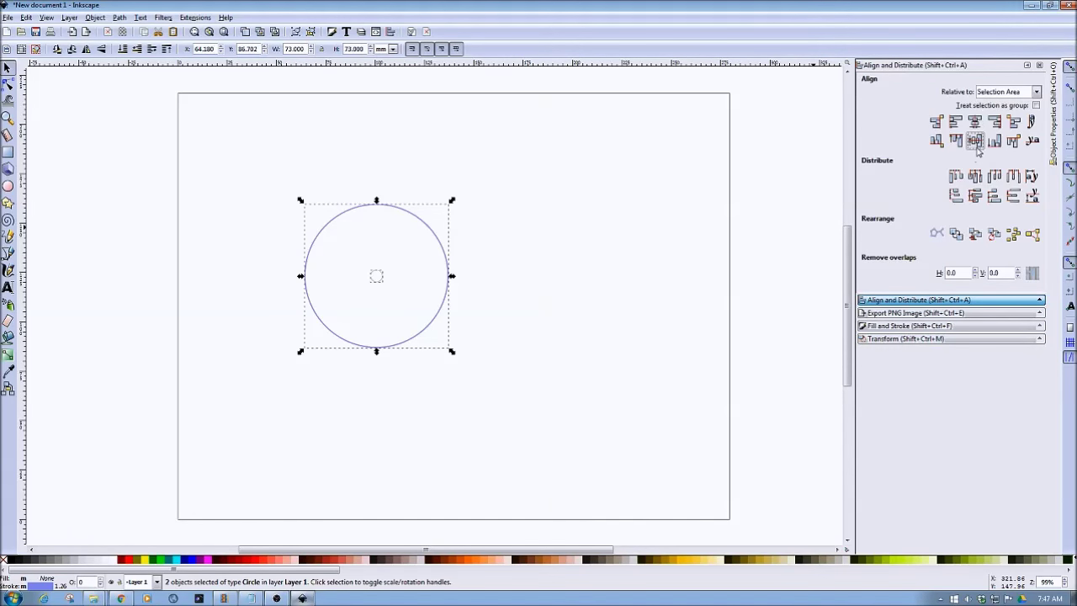
click(647, 304)
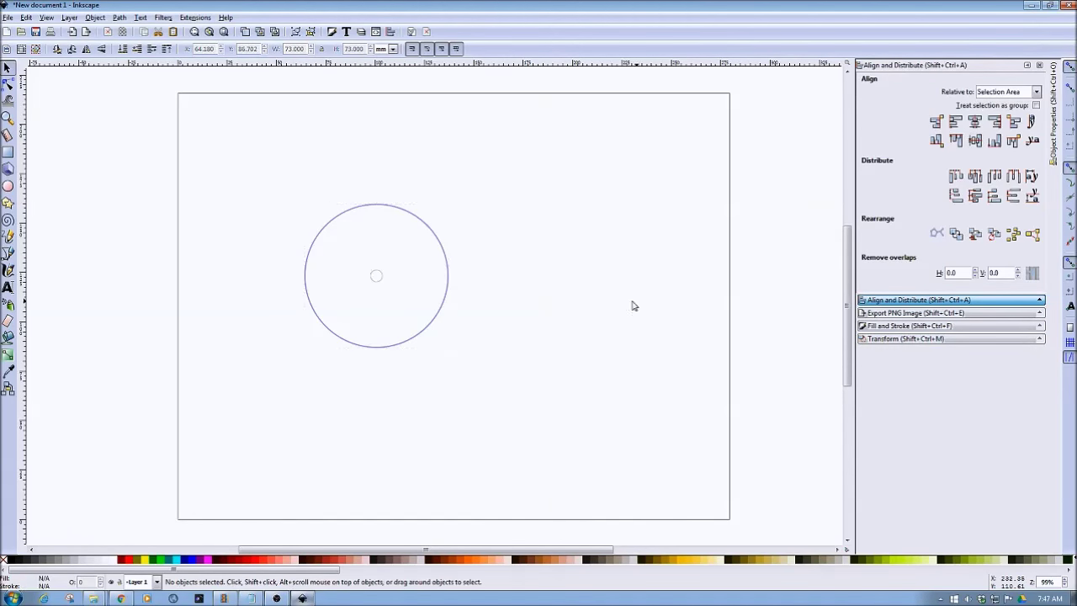
Give the small centre circle a 0.250 mm stroke width in Fill and Stroke.
click(381, 282)
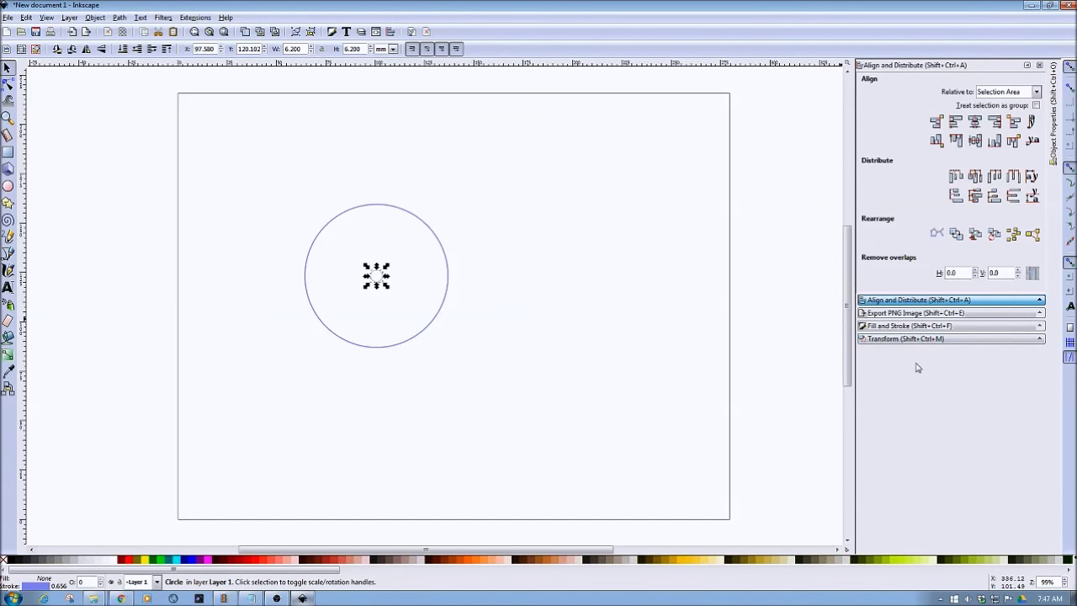
click(897, 328)
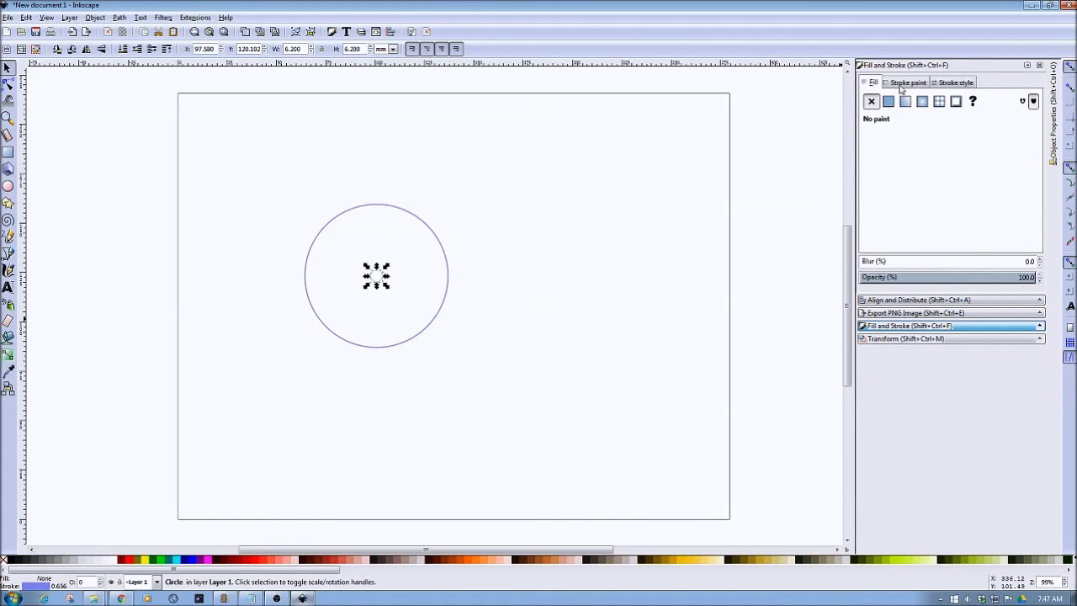
click(948, 83)
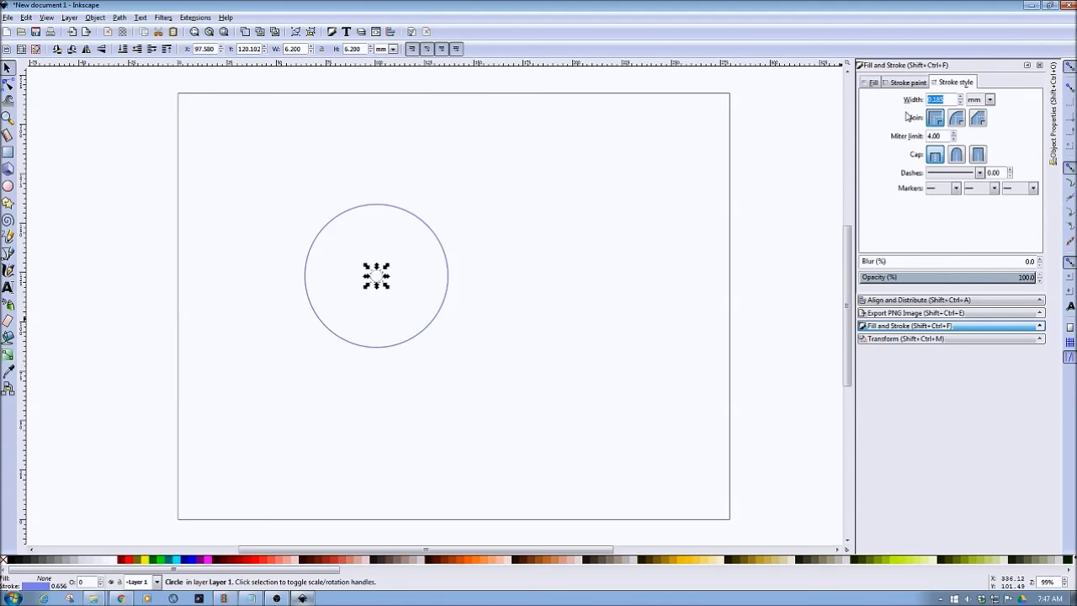
text(0.250)
key(Return)
click(552, 243)
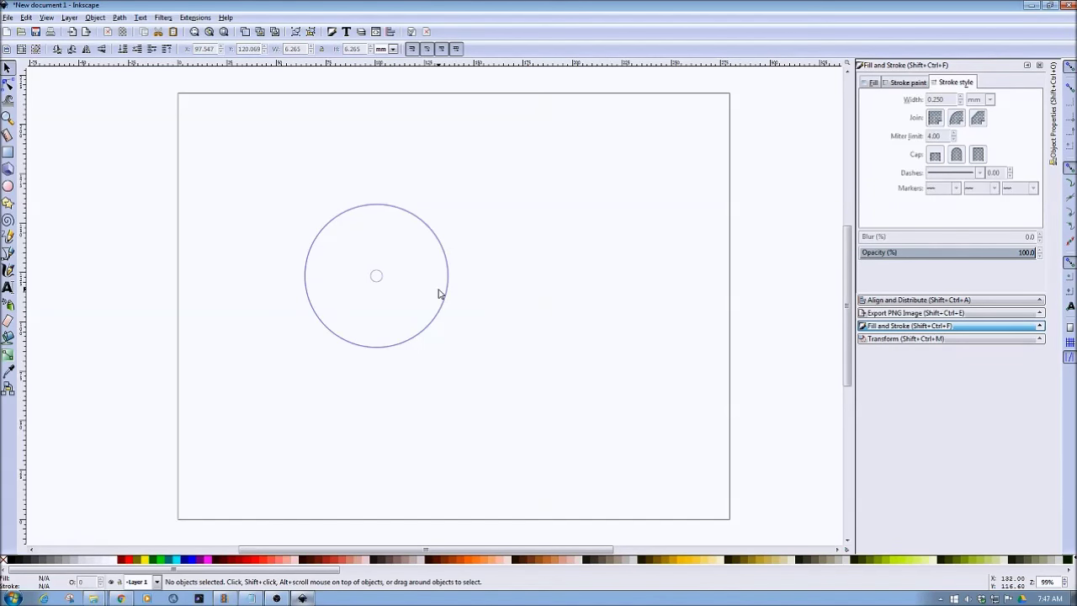
Pull a vertical and a horizontal guide from the rulers to cross at the circles' centre, then select both circles.
drag(25, 239, 375, 245)
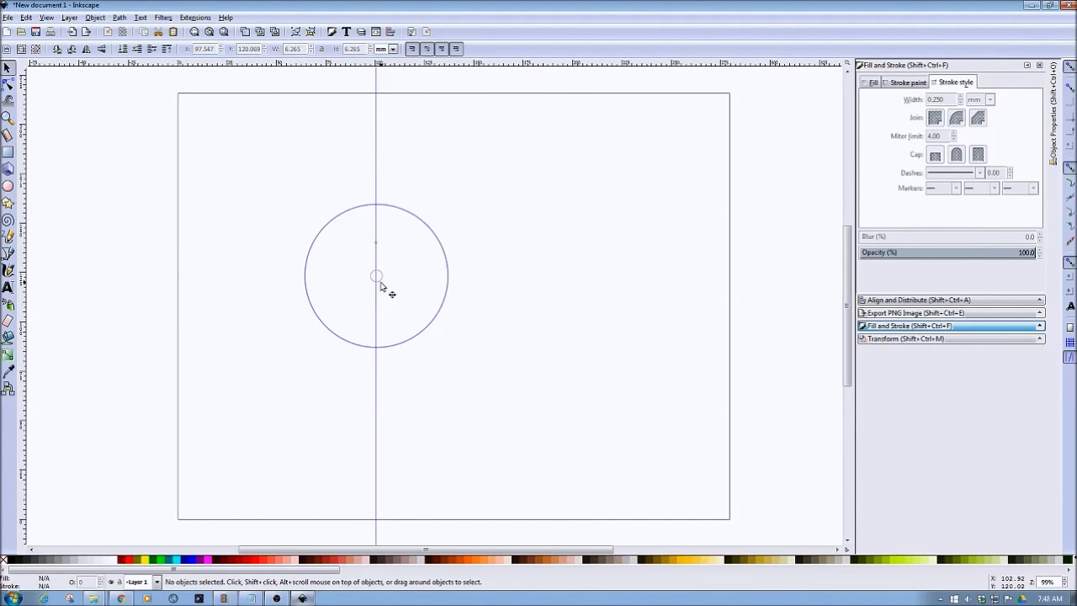
click(449, 277)
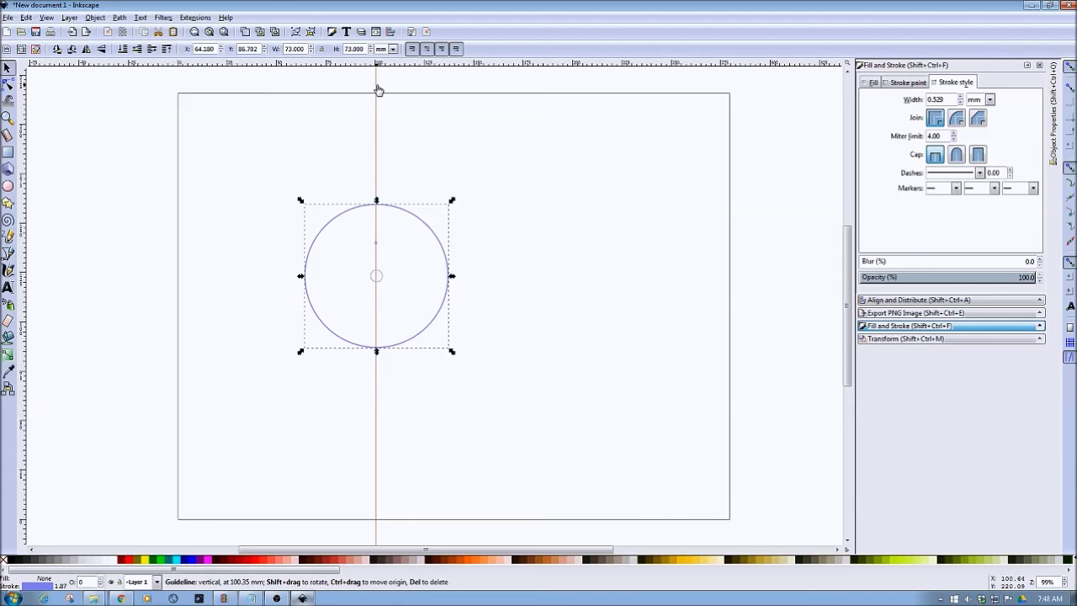
drag(379, 90, 374, 91)
drag(207, 64, 199, 282)
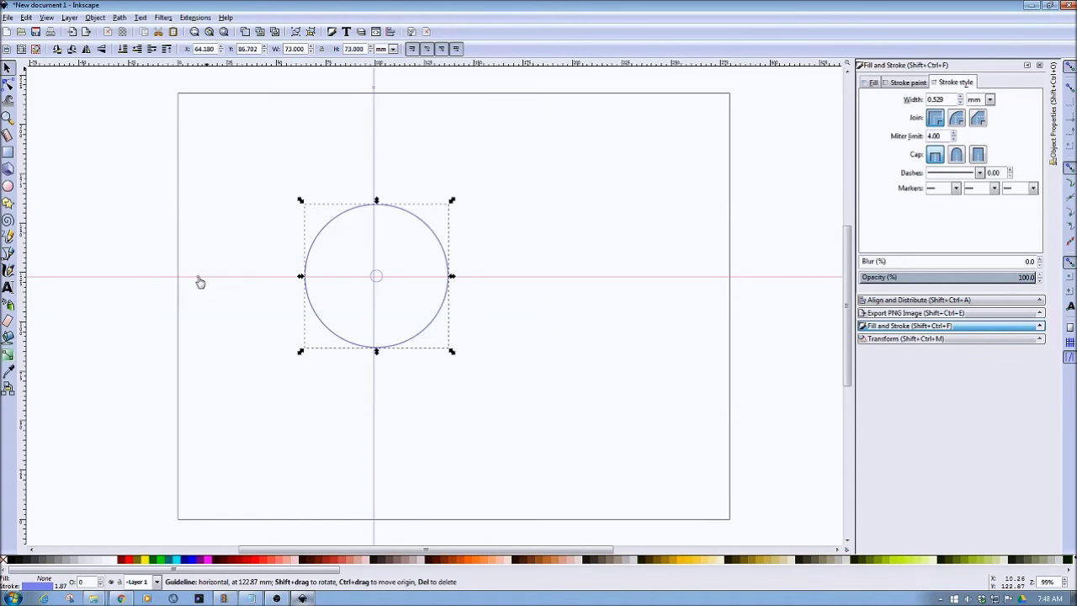
click(374, 88)
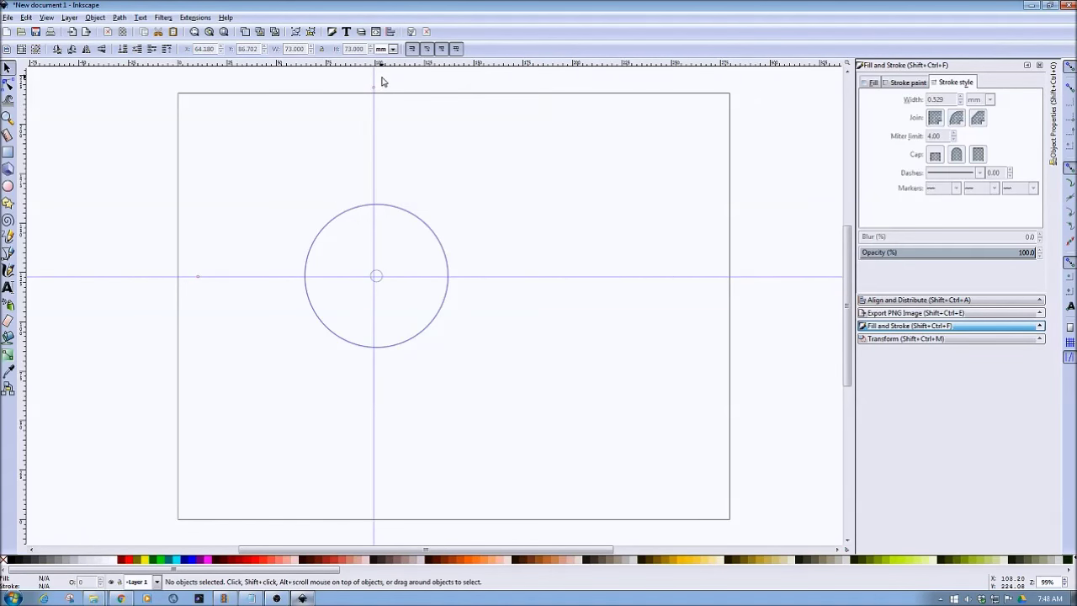
click(424, 225)
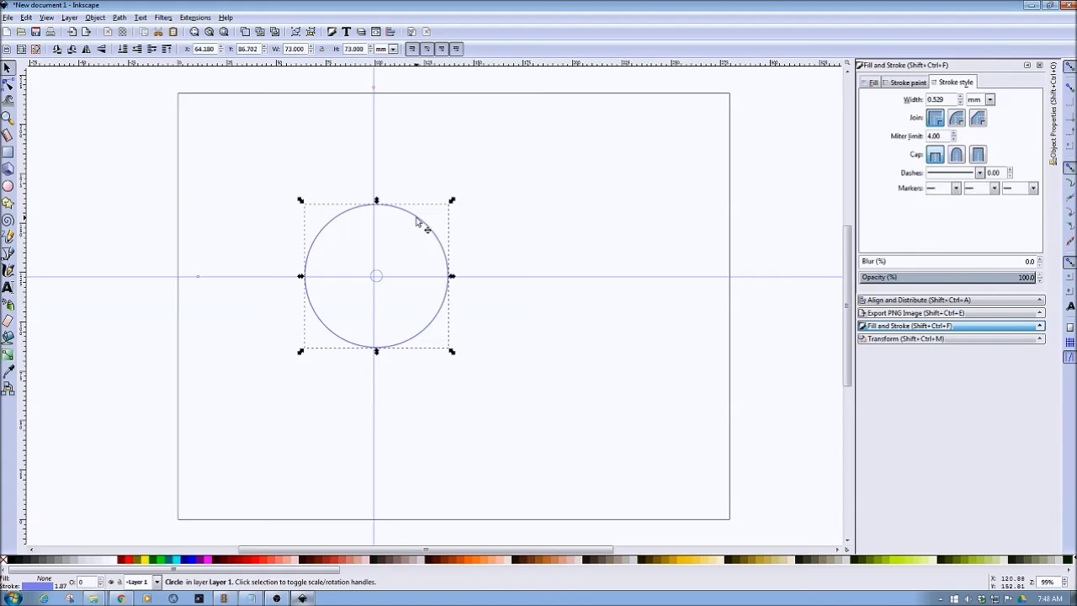
drag(374, 87, 377, 87)
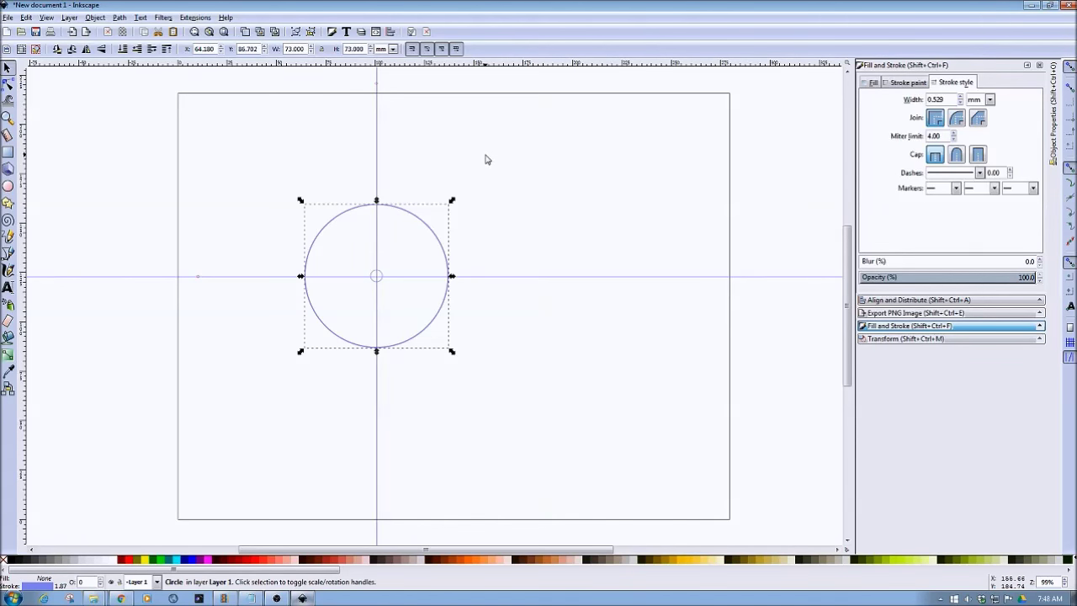
click(534, 333)
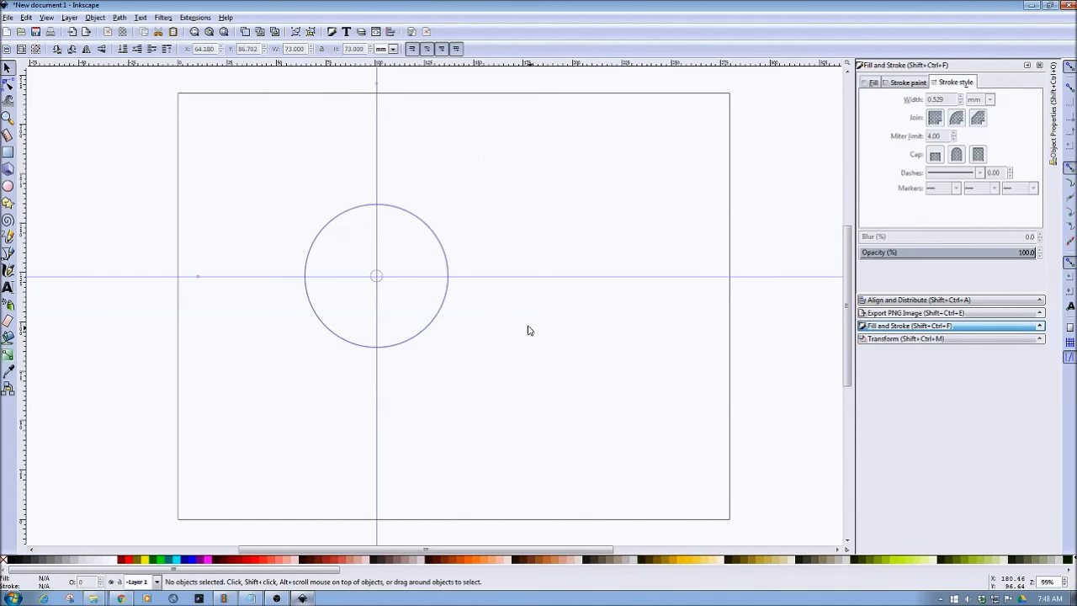
drag(238, 157, 495, 389)
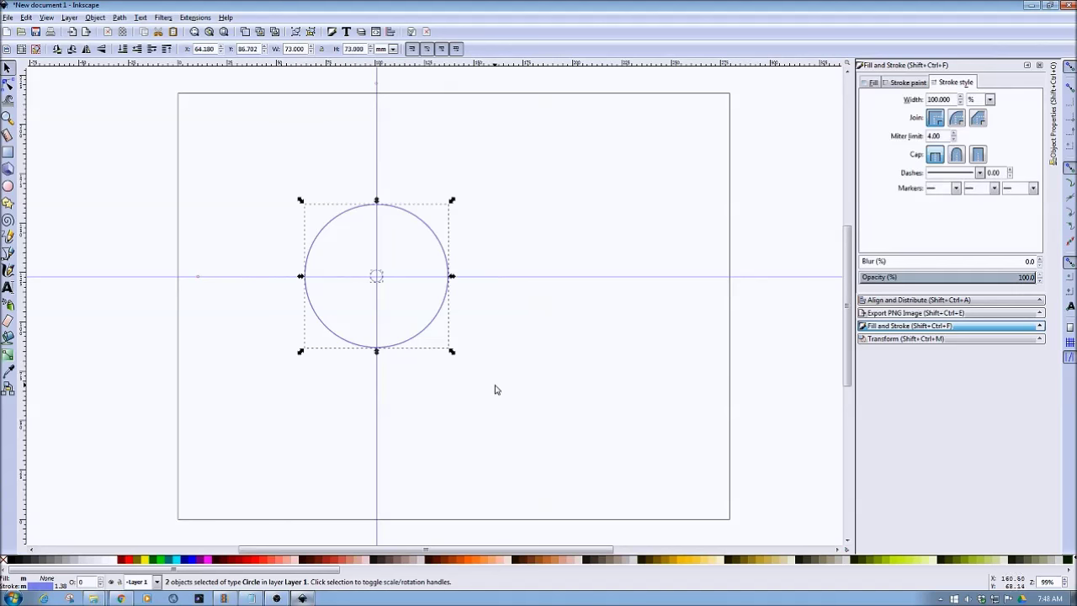
Zoom in and drag the horizontal guide exactly through the concentric circles' centre point.
click(403, 301)
key(plus)
key(plus)
key(plus)
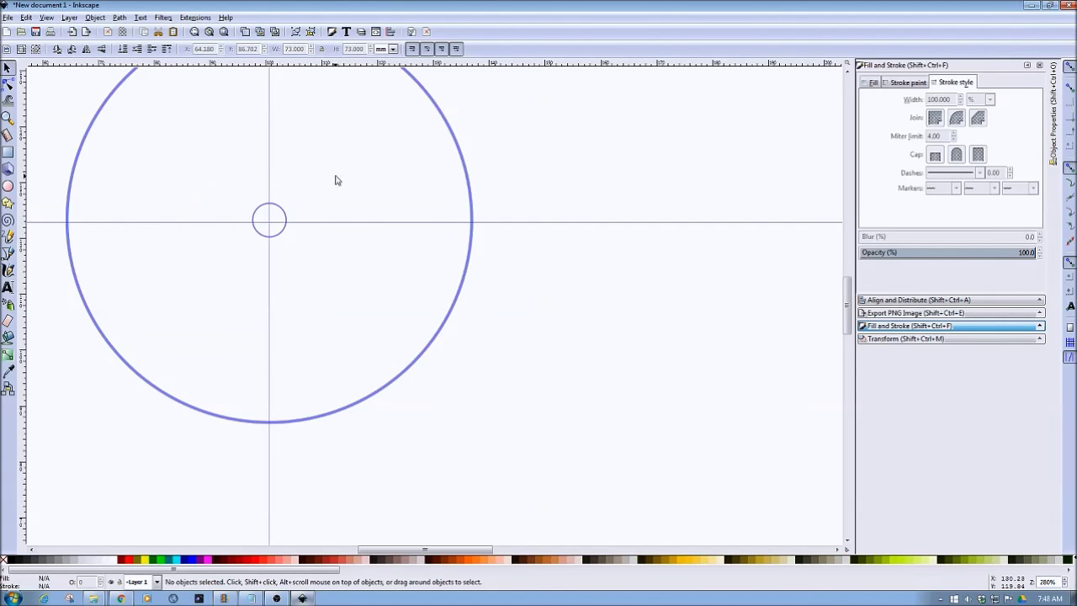
click(277, 239)
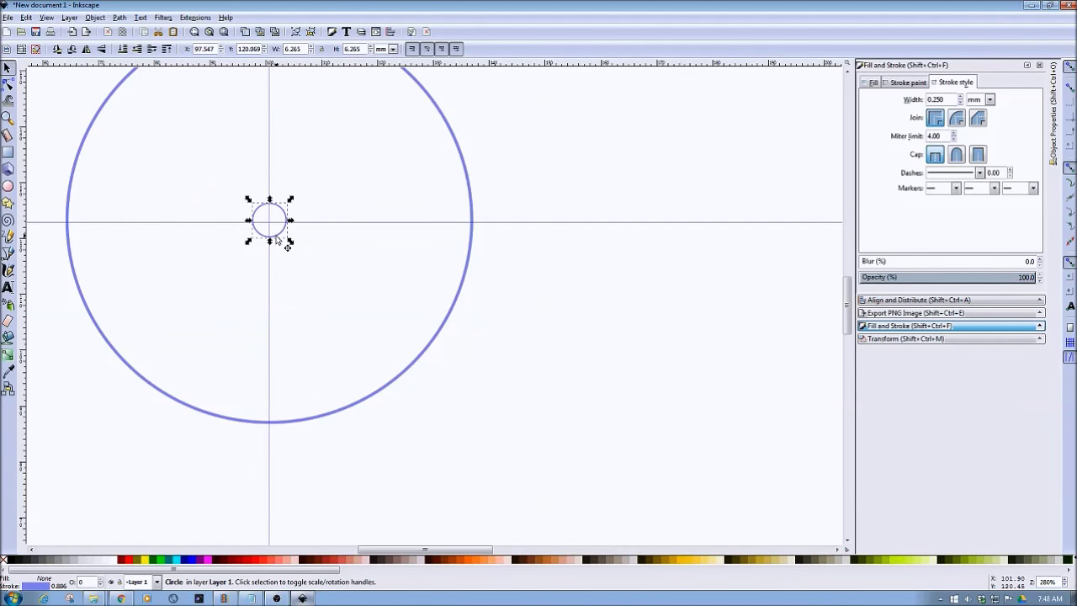
click(459, 152)
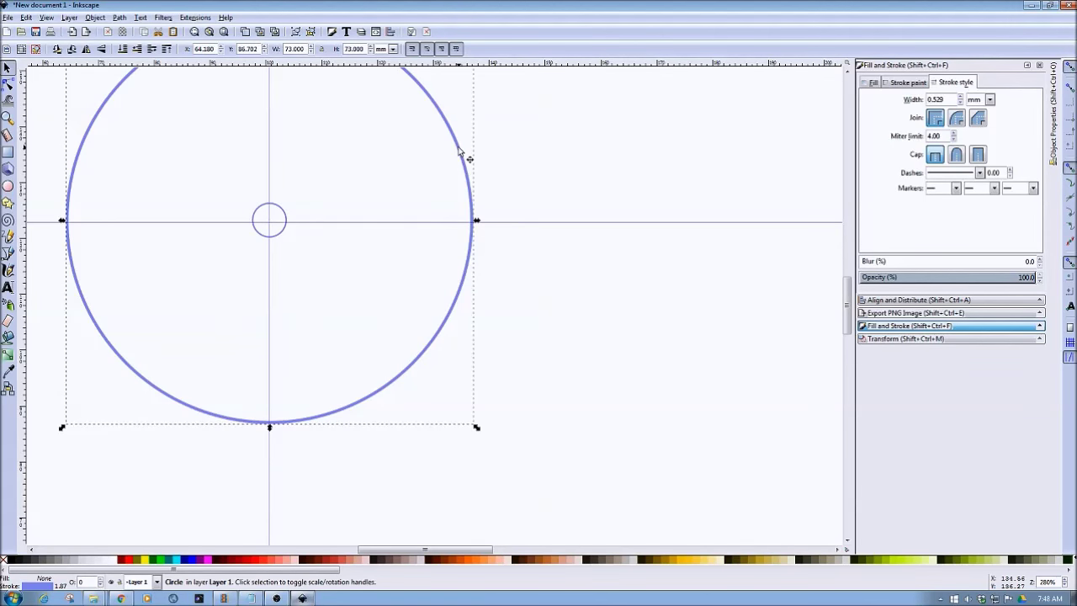
drag(522, 228, 512, 226)
right_click(512, 225)
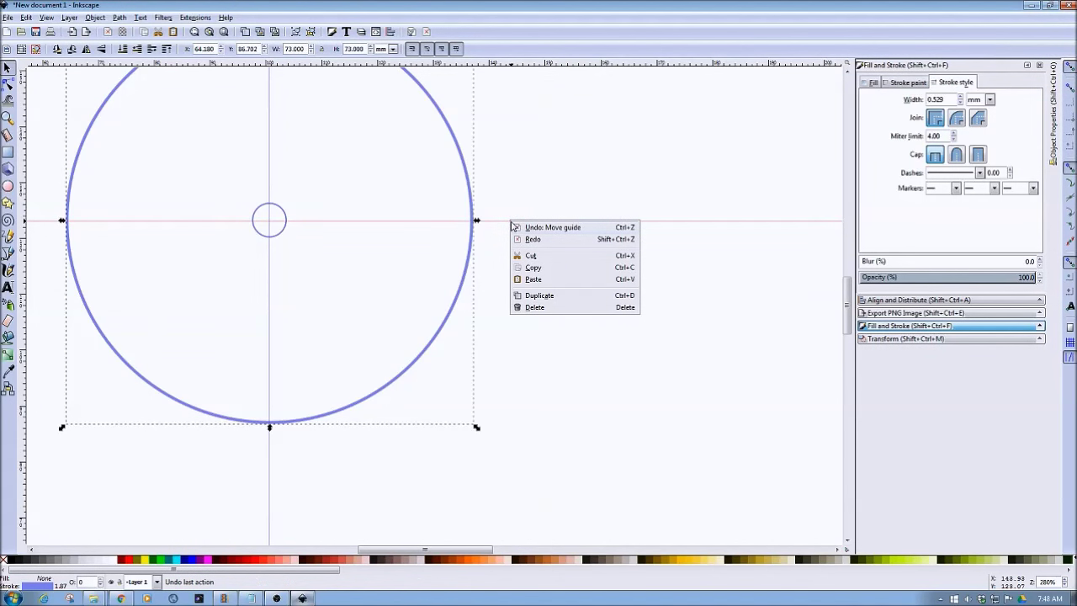
click(518, 167)
mouse_move(525, 222)
mouse_down()
mouse_move(530, 237)
mouse_move(514, 222)
mouse_up()
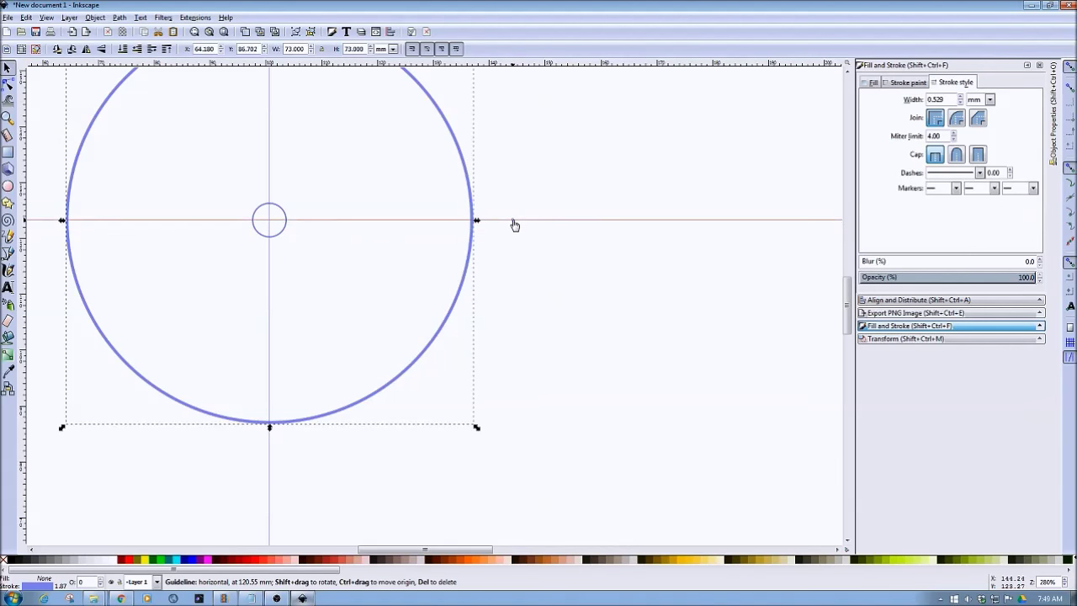
click(518, 180)
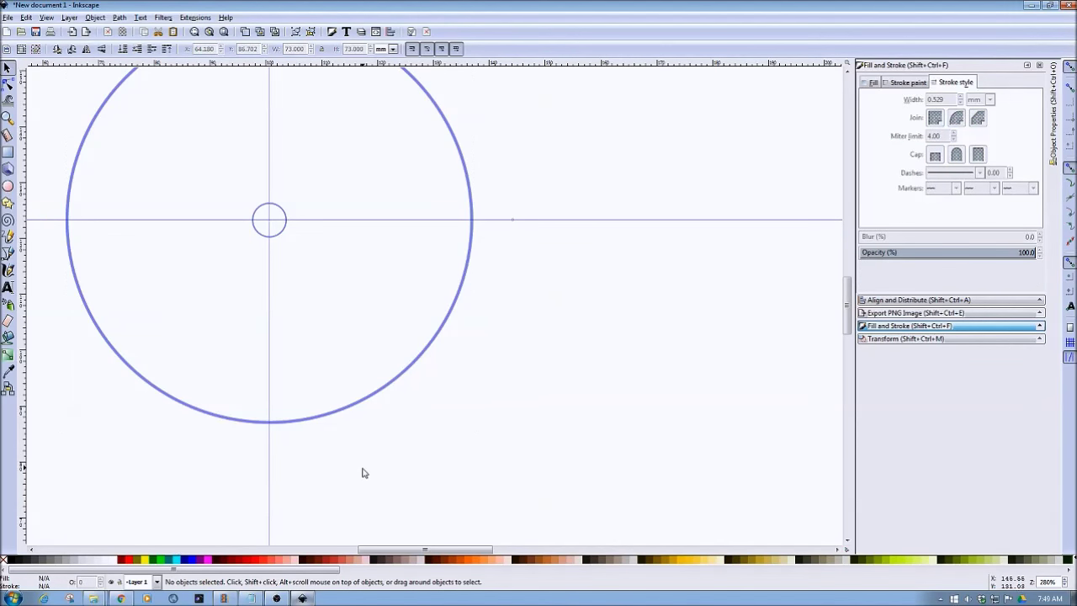
drag(394, 549, 370, 553)
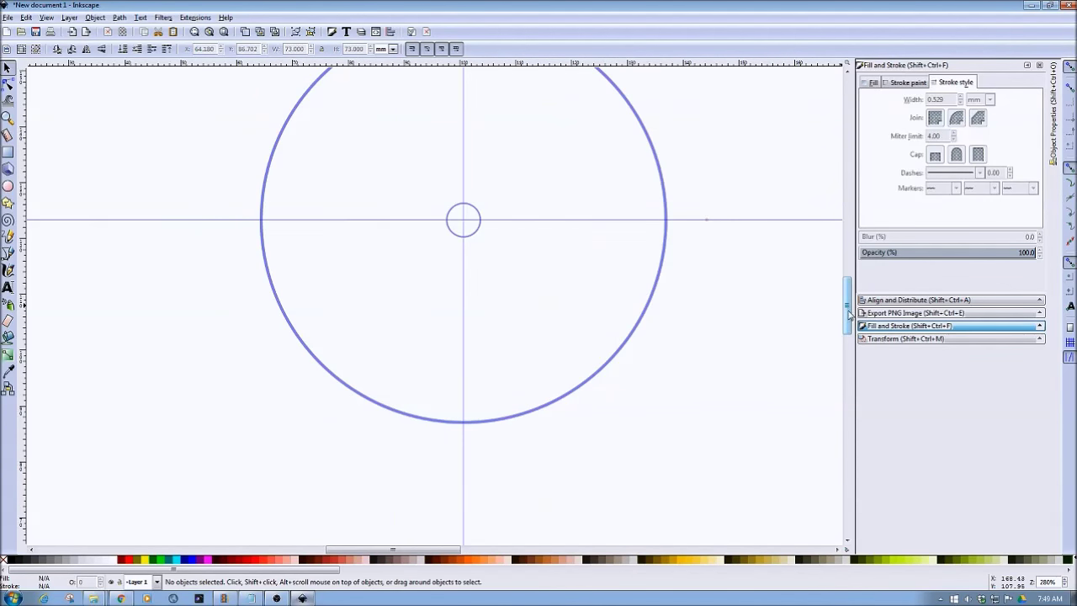
Add one vertical guide left of centre and one right of centre inside the large circle.
mouse_move(848, 313)
mouse_down()
mouse_move(846, 300)
mouse_move(845, 310)
mouse_up()
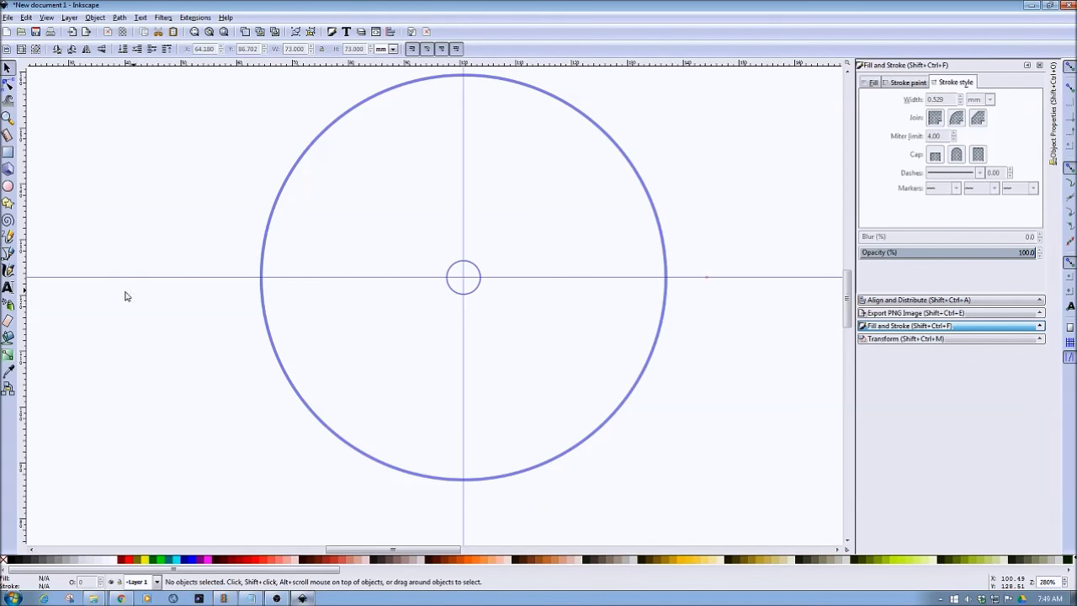
drag(26, 290, 355, 274)
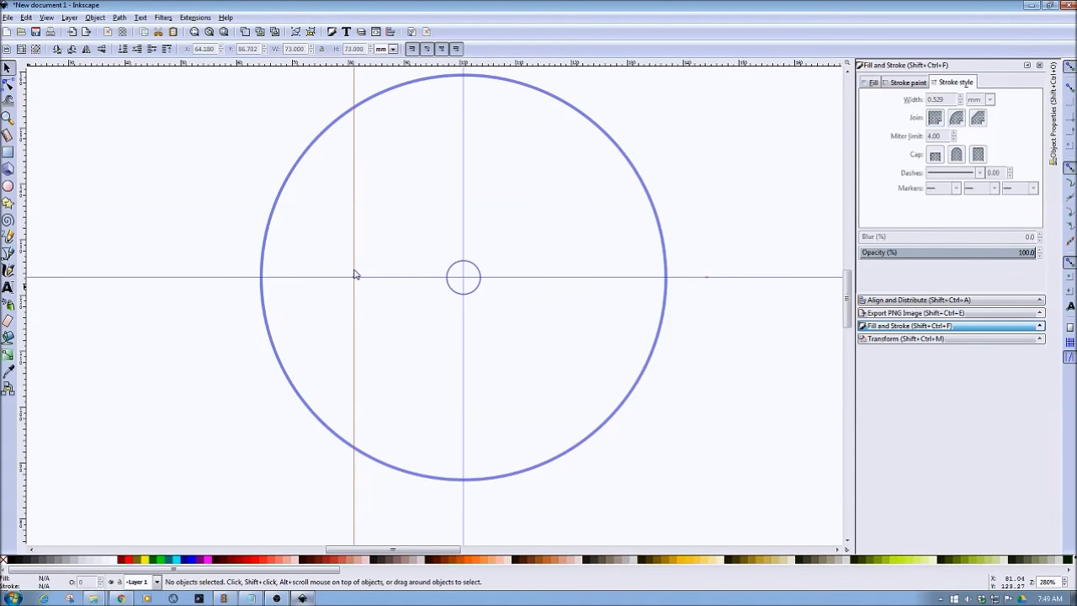
drag(23, 261, 577, 263)
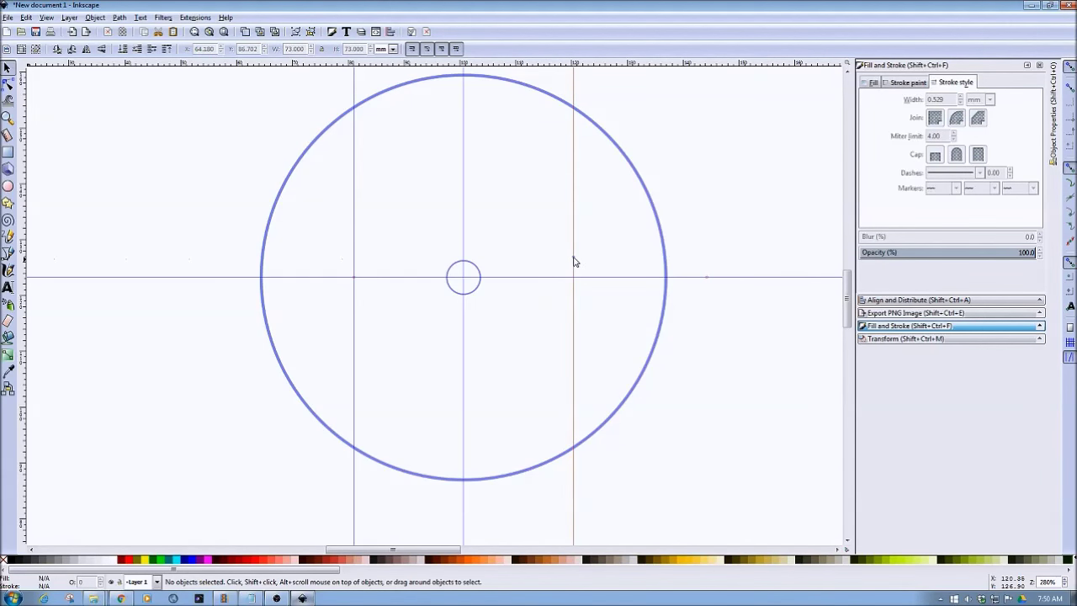
drag(577, 262, 575, 257)
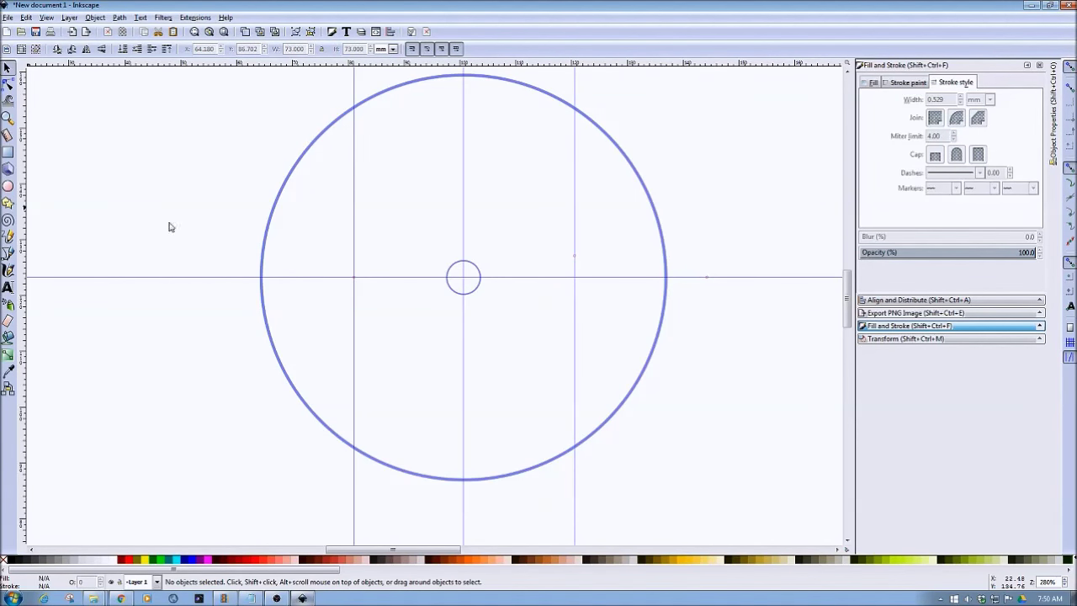
click(8, 186)
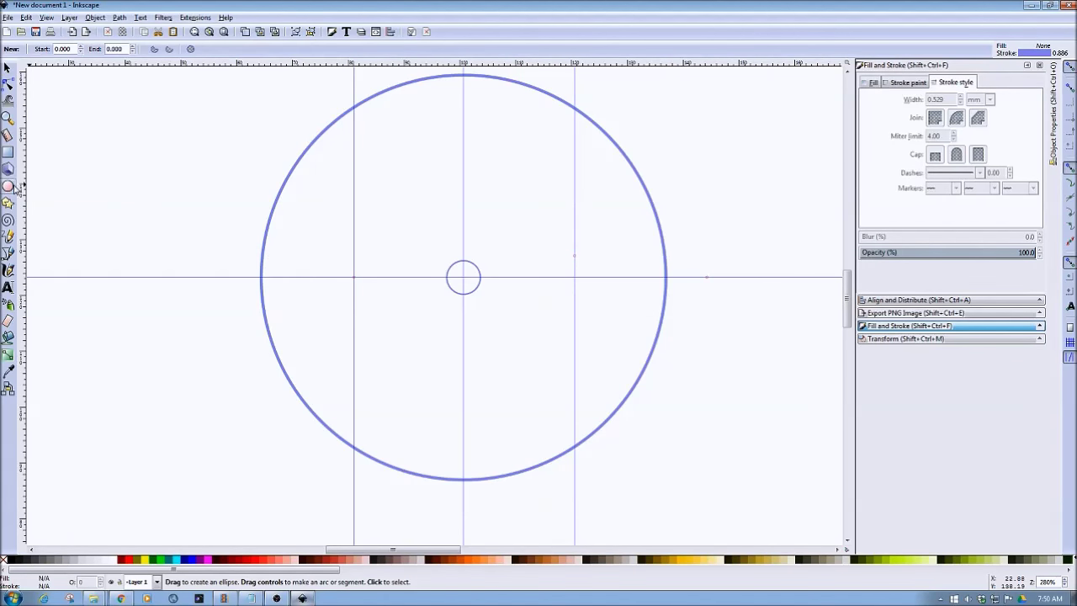
Draw a small circle, about 3.3 mm across, on the left vertical guide.
drag(353, 288, 371, 311)
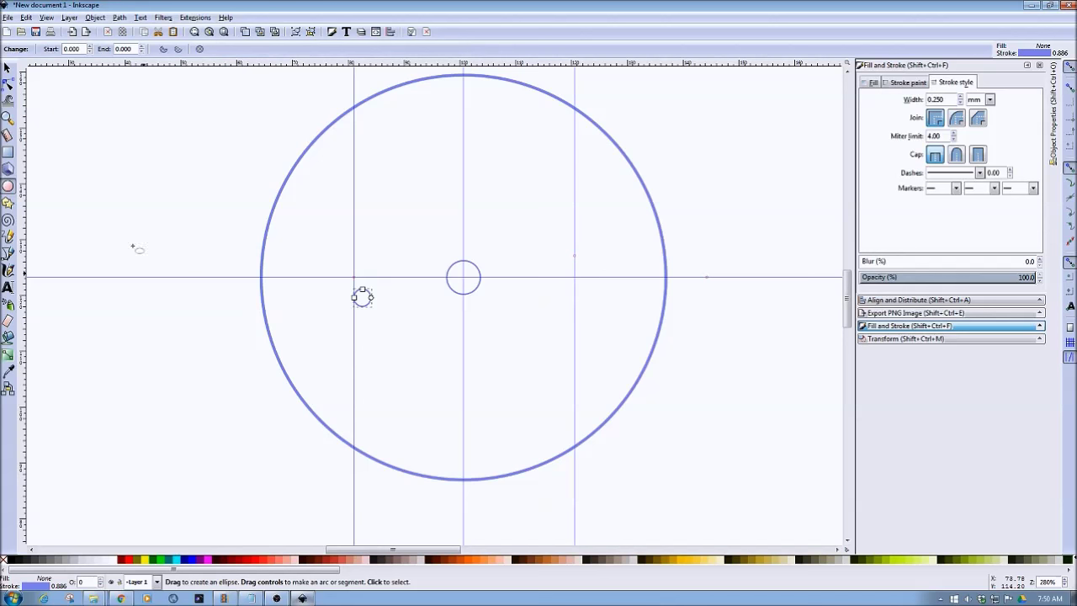
click(7, 69)
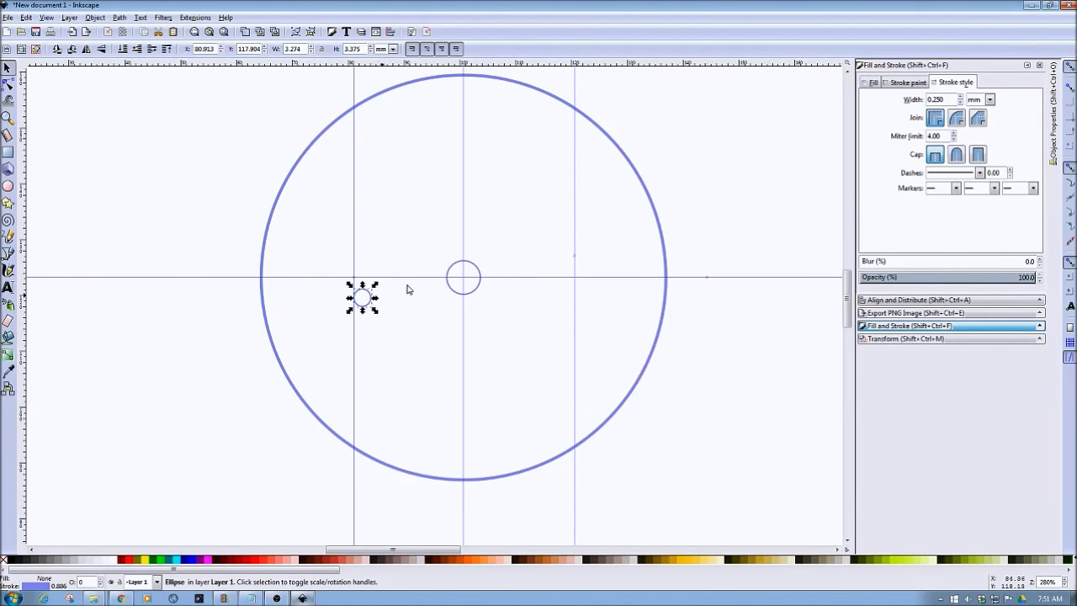
Set the small circle's width and height to 4 mm.
double_click(295, 48)
text(4)
key(Tab)
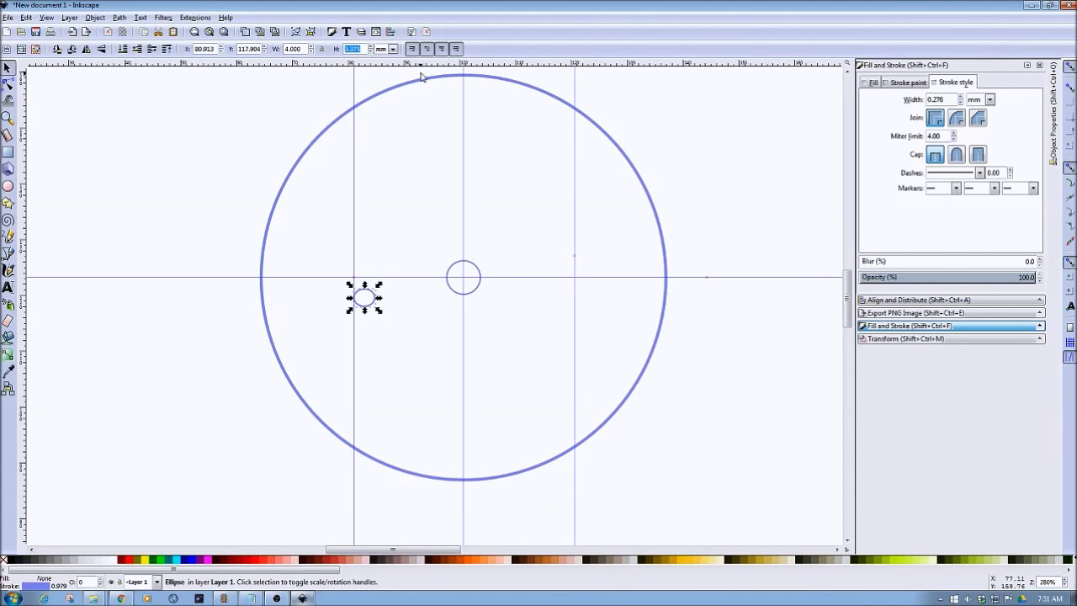
text(4)
key(Return)
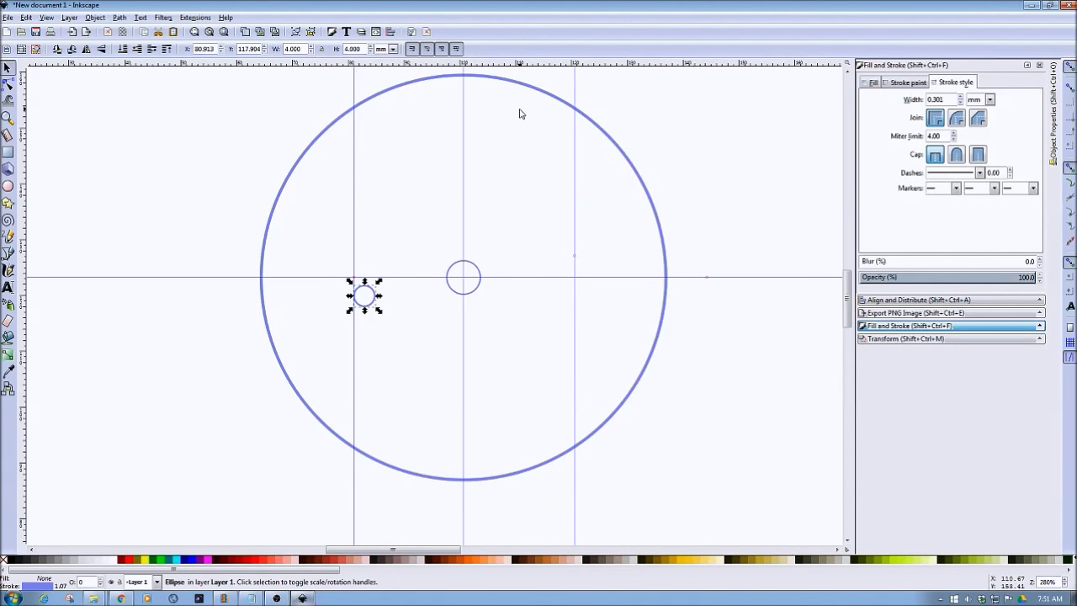
Snap the 4 mm circle onto the left guide's crossing with the horizontal guide.
click(397, 312)
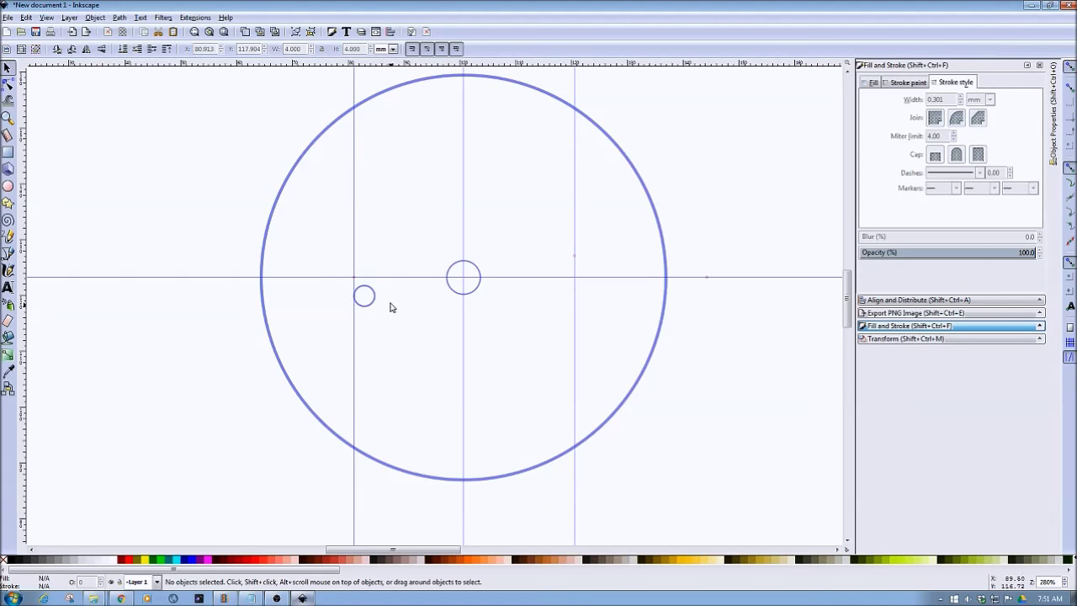
drag(373, 304, 357, 288)
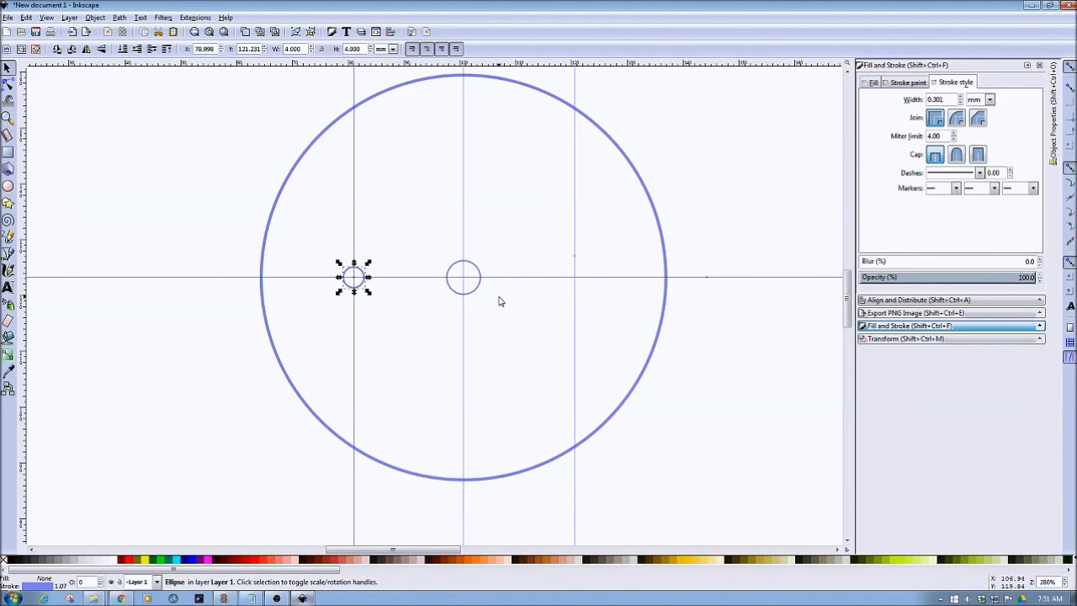
key(Right)
key(Left)
Nudge the left 4 mm circle with arrow keys to settle it back on the left guide.
key(Right)
key(Right)
key(Right)
key(Right)
key(Right)
key(Right)
key(Right)
key(Left)
key(Left)
key(Left)
key(Left)
key(Left)
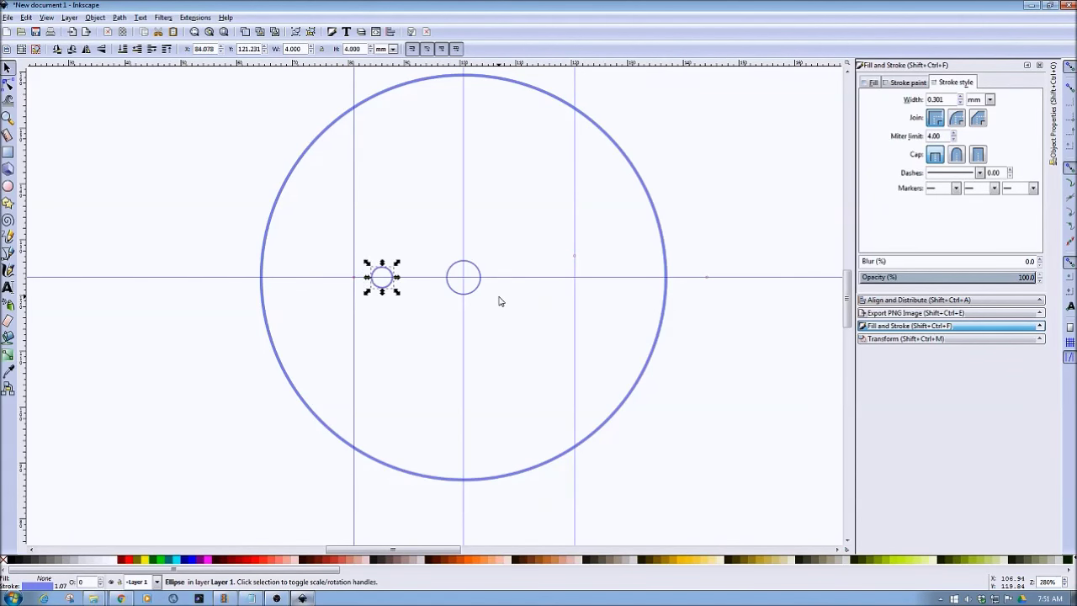
key(Left)
key(Left)
key(Left)
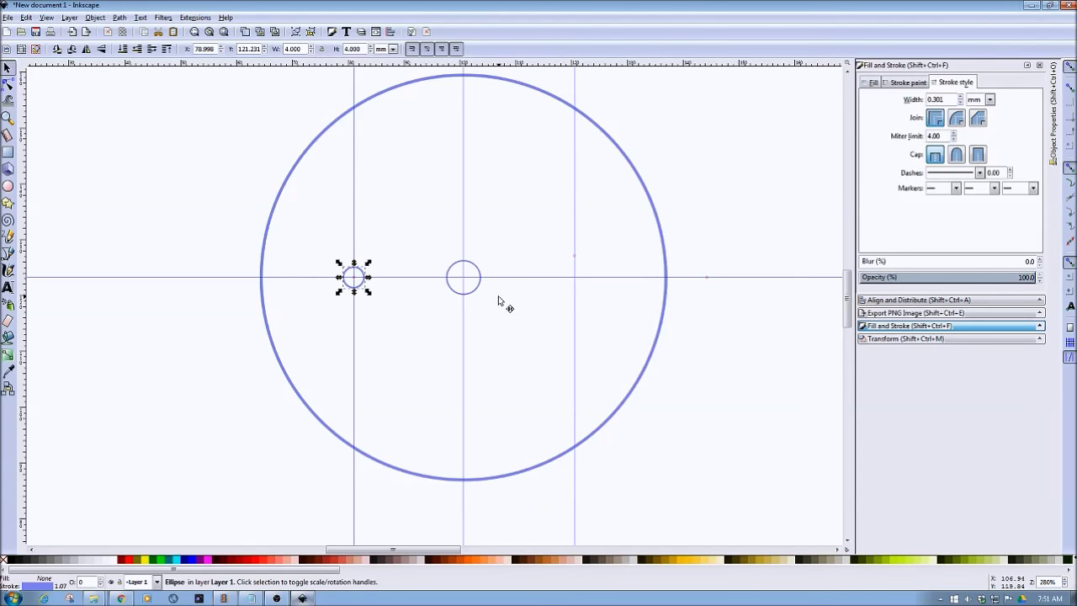
Paste a copy of the 4 mm circle onto the right guide crossing, fine-tuning it with Alt+arrows.
key(ctrl+v)
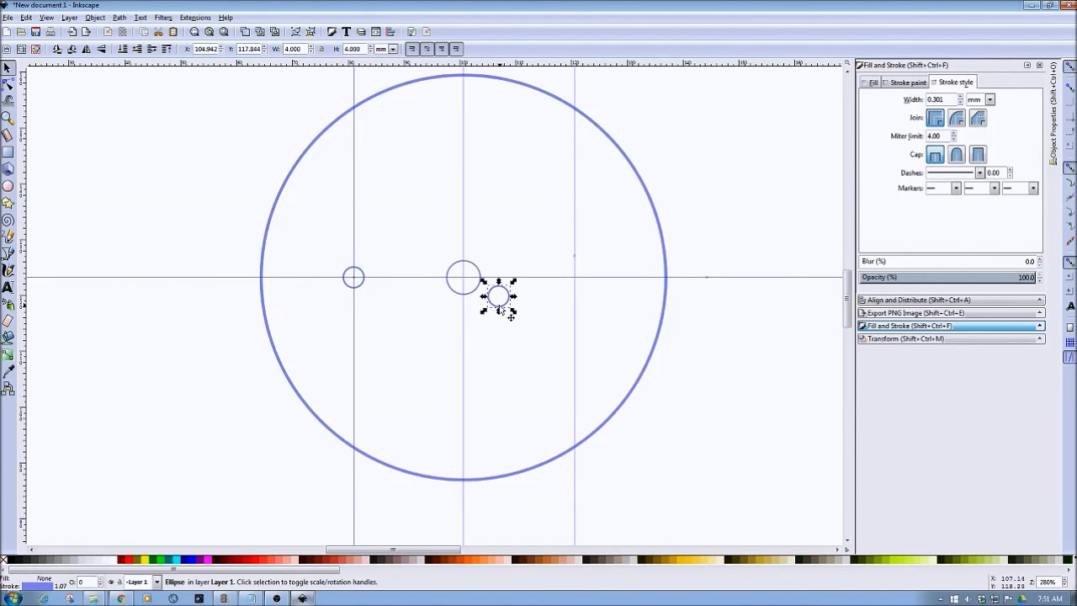
drag(494, 308, 572, 292)
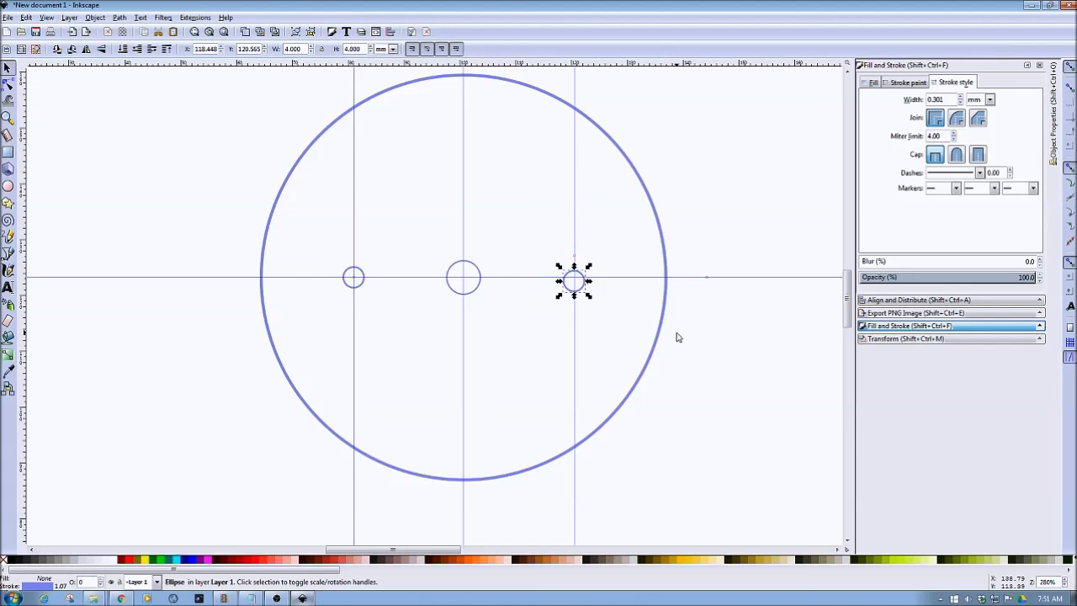
key(alt+Up)
key(alt+Up)
key(alt+Up)
key(alt+Up)
key(alt+Up)
key(alt+Up)
key(alt+Up)
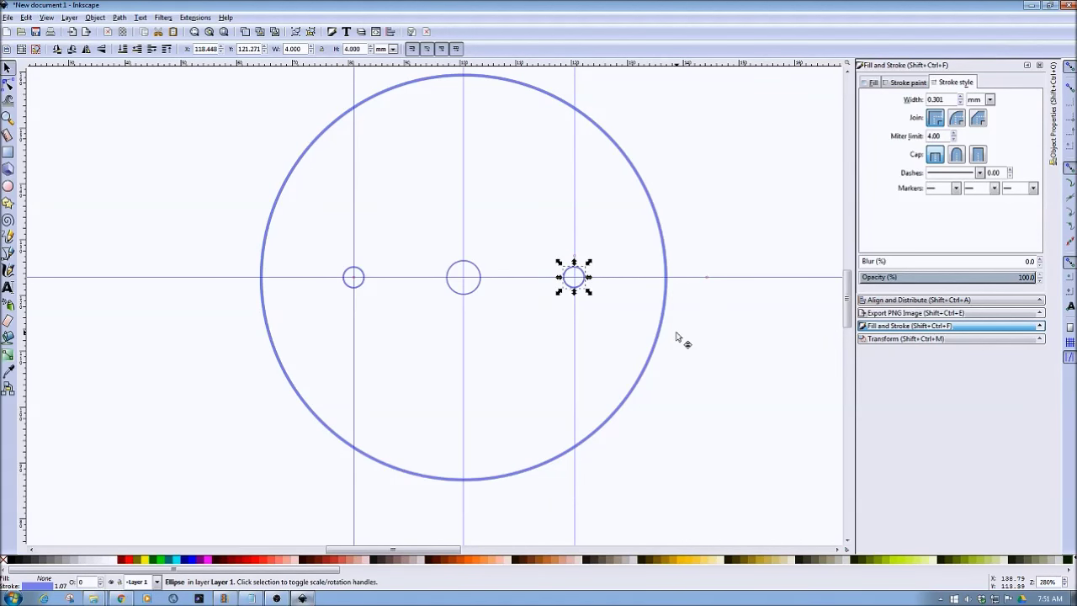
key(alt+Right)
key(alt+Down)
click(192, 377)
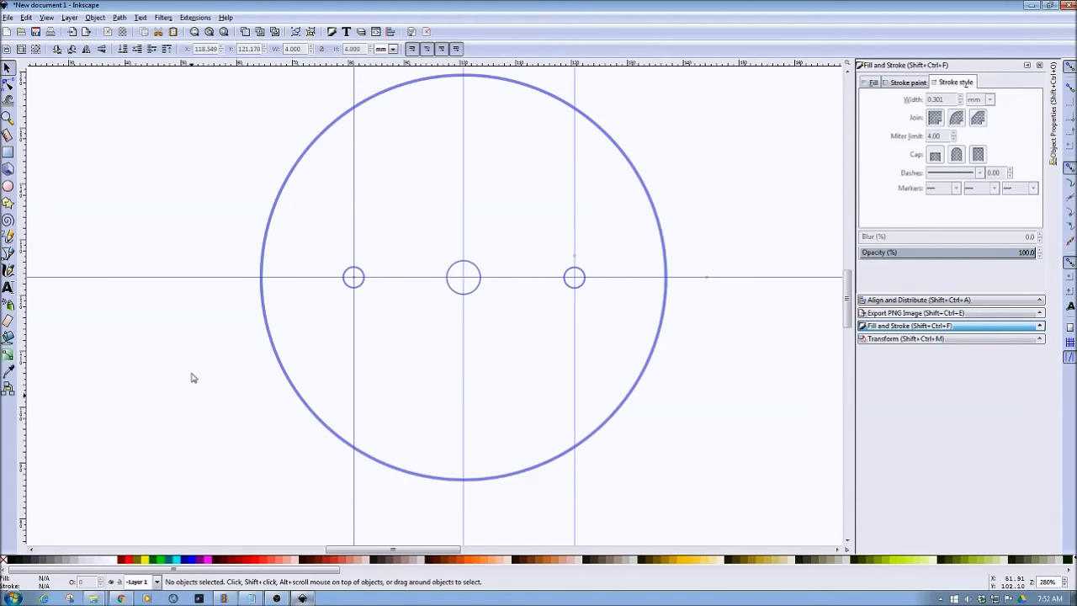
Select the disc and all holes and try Path > Difference on them.
scroll(192, 378, up, 1)
mouse_move(184, 81)
mouse_down()
mouse_move(624, 102)
mouse_move(724, 519)
mouse_up()
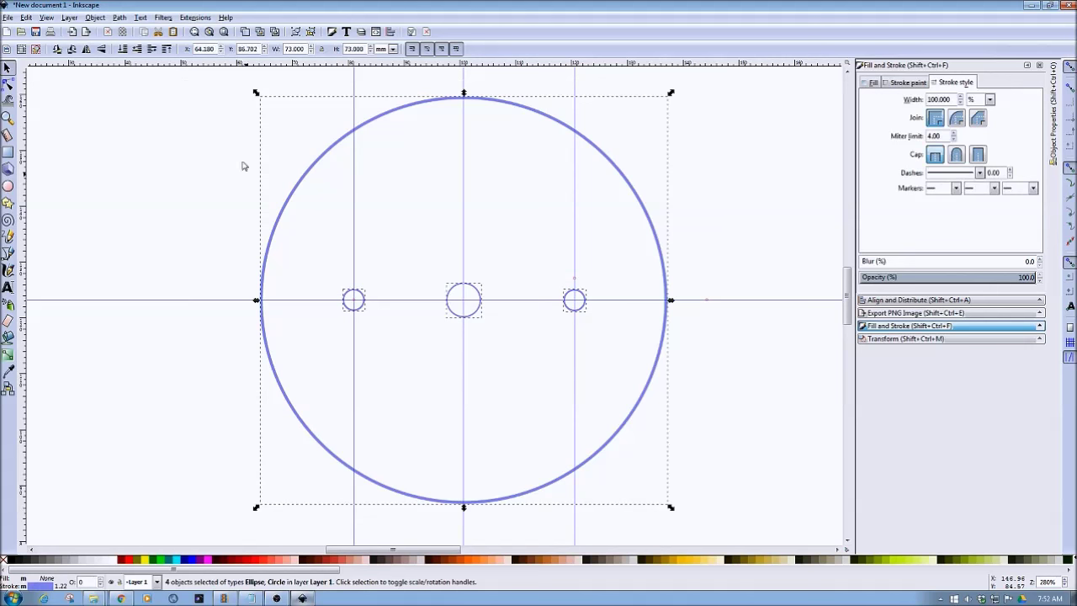
click(119, 17)
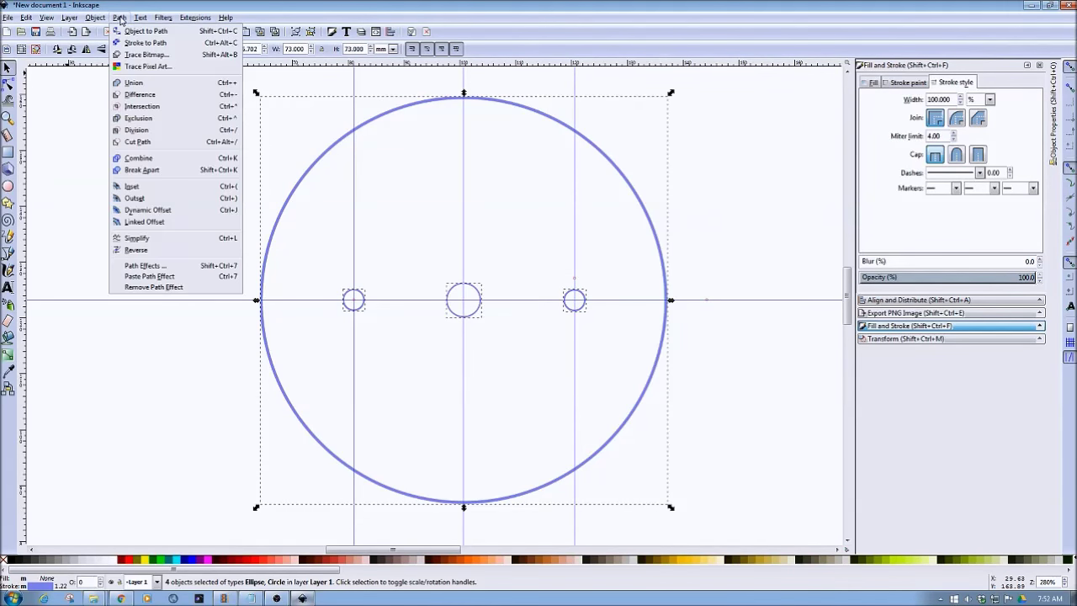
click(154, 97)
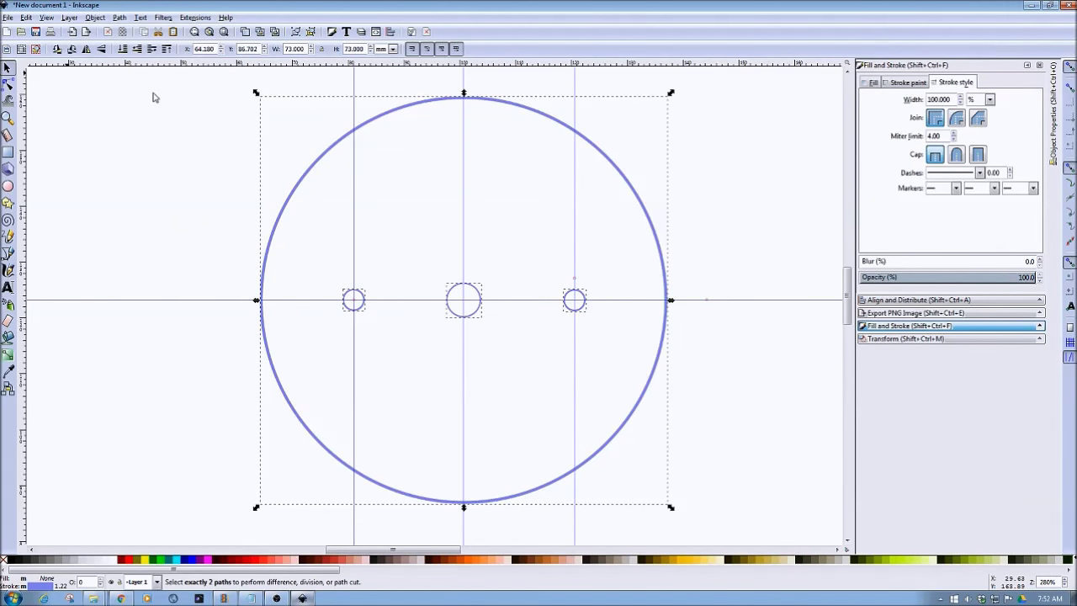
click(144, 174)
Apply Path > Difference to the disc with the left hole, then the centre hole, and select the right hole.
click(354, 314)
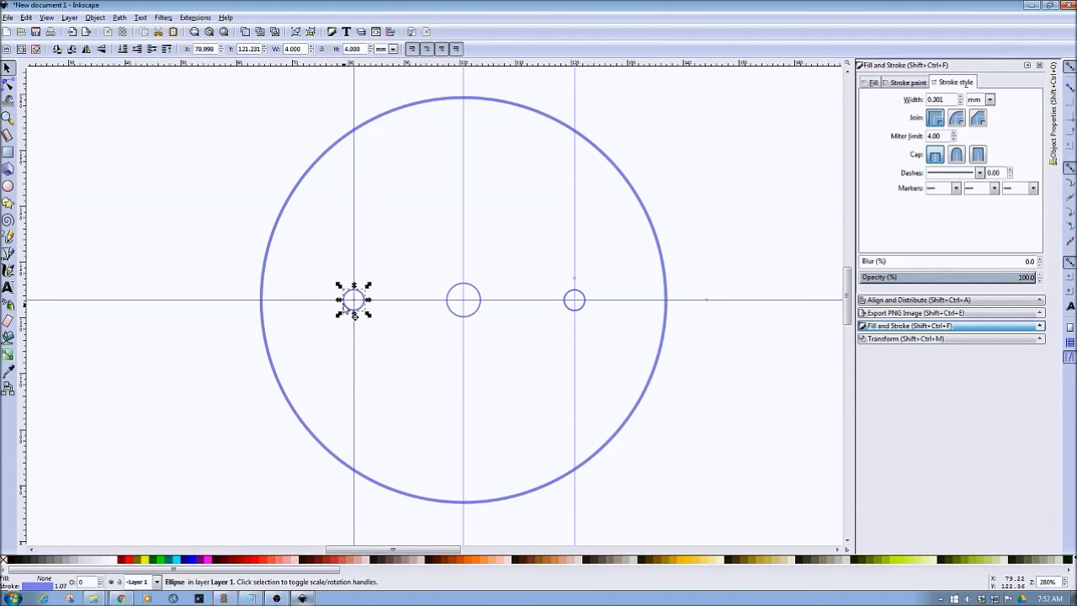
shift+click(268, 244)
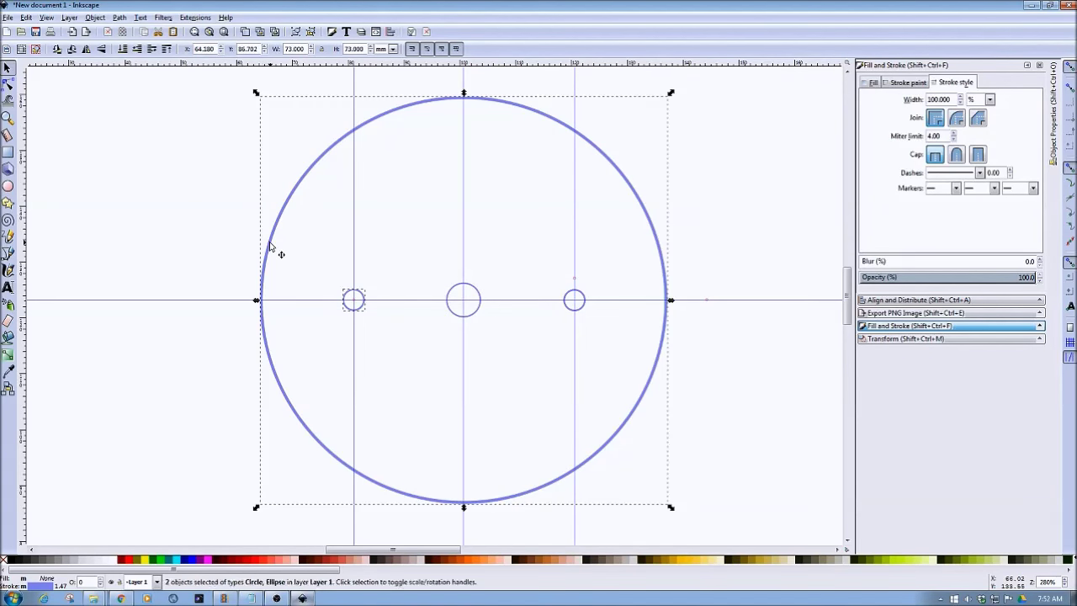
click(118, 18)
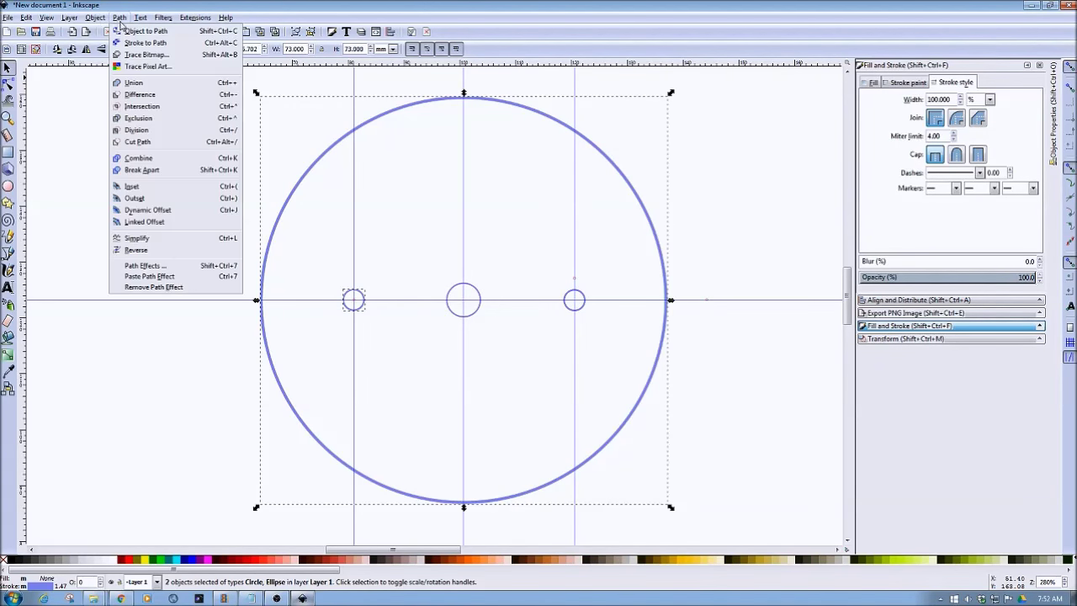
click(148, 99)
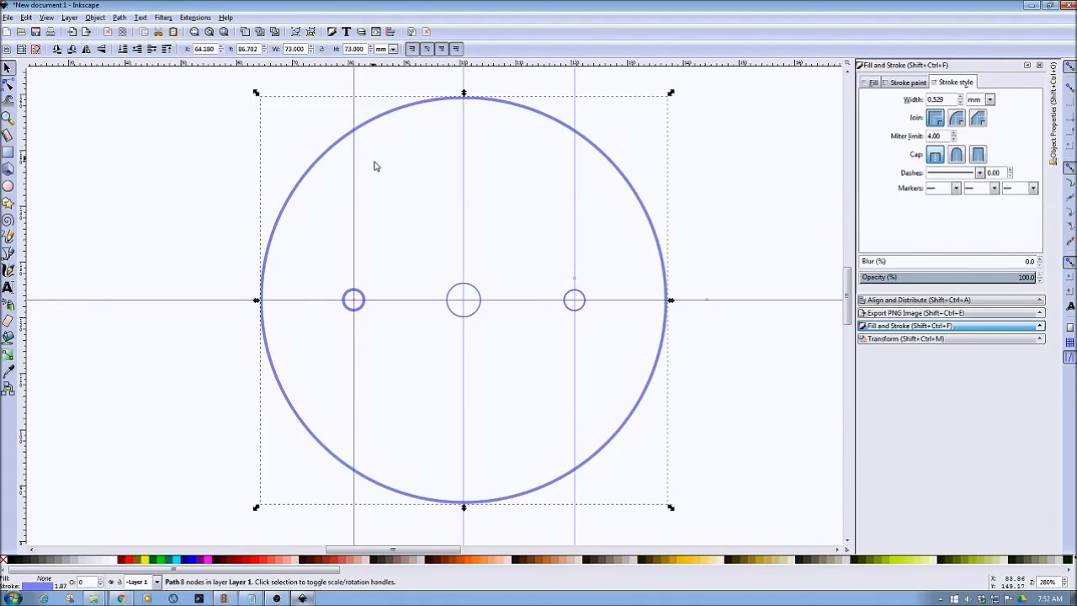
shift+click(467, 290)
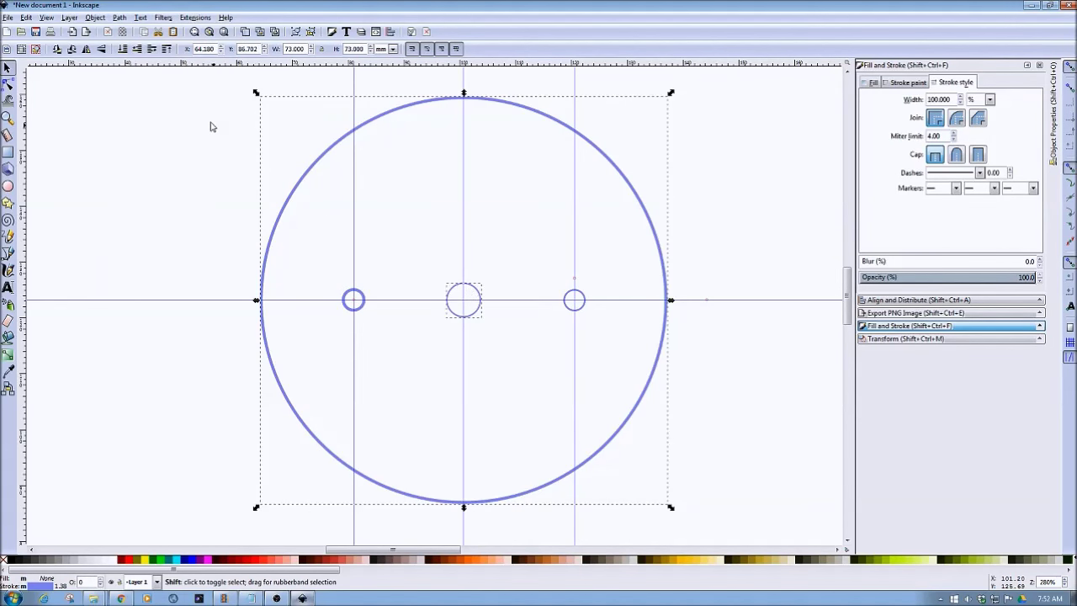
click(118, 17)
click(146, 100)
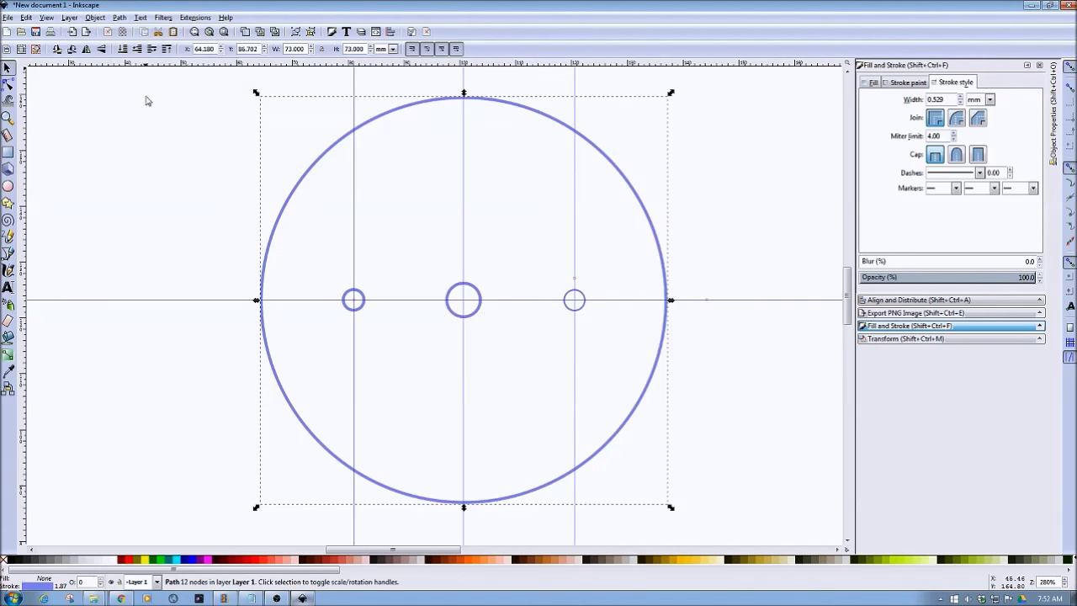
click(570, 304)
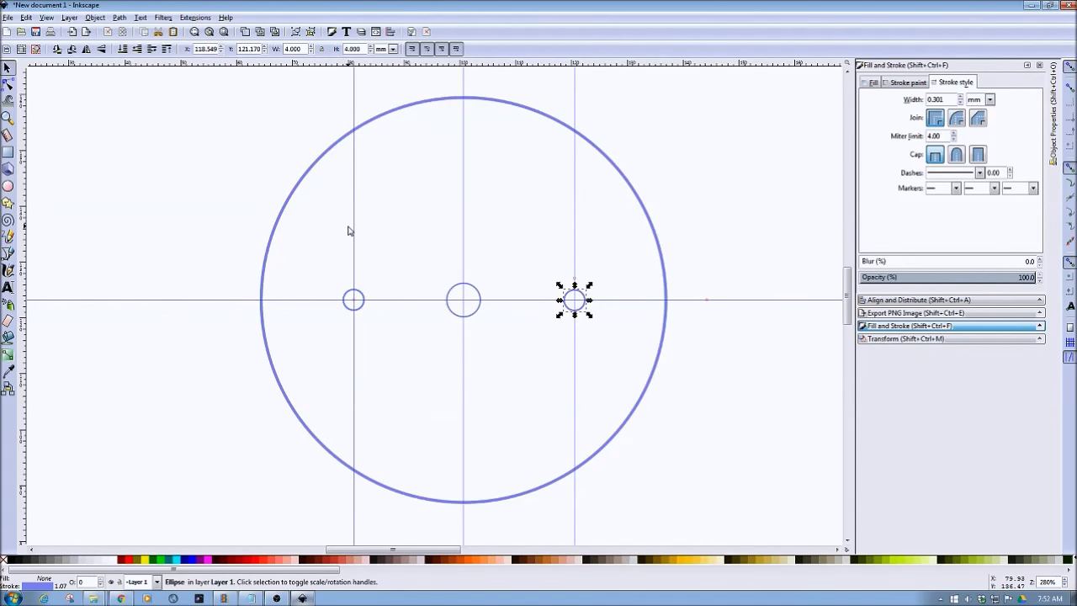
key(minus)
key(minus)
key(minus)
key(minus)
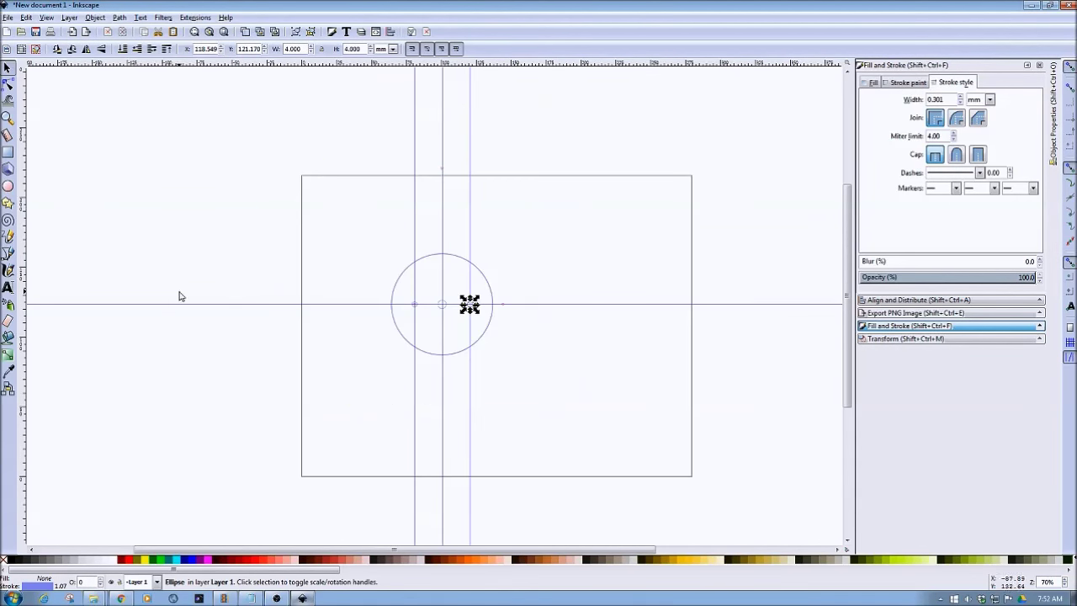
Copy the 73 mm disc with its three hole circles and line the duplicate up directly below.
drag(341, 230, 530, 396)
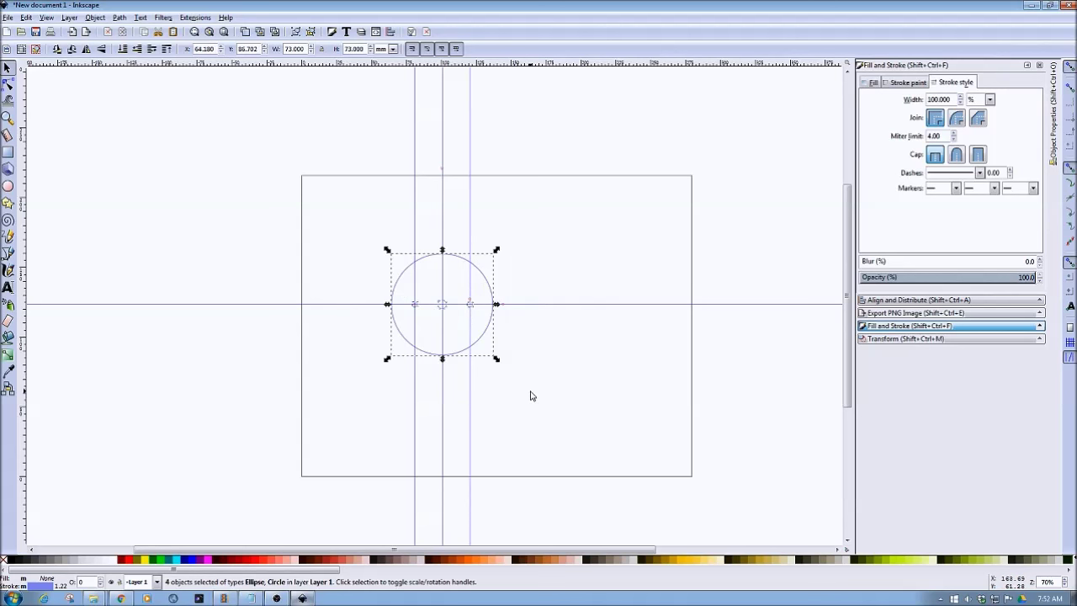
key(ctrl+c)
key(ctrl+v)
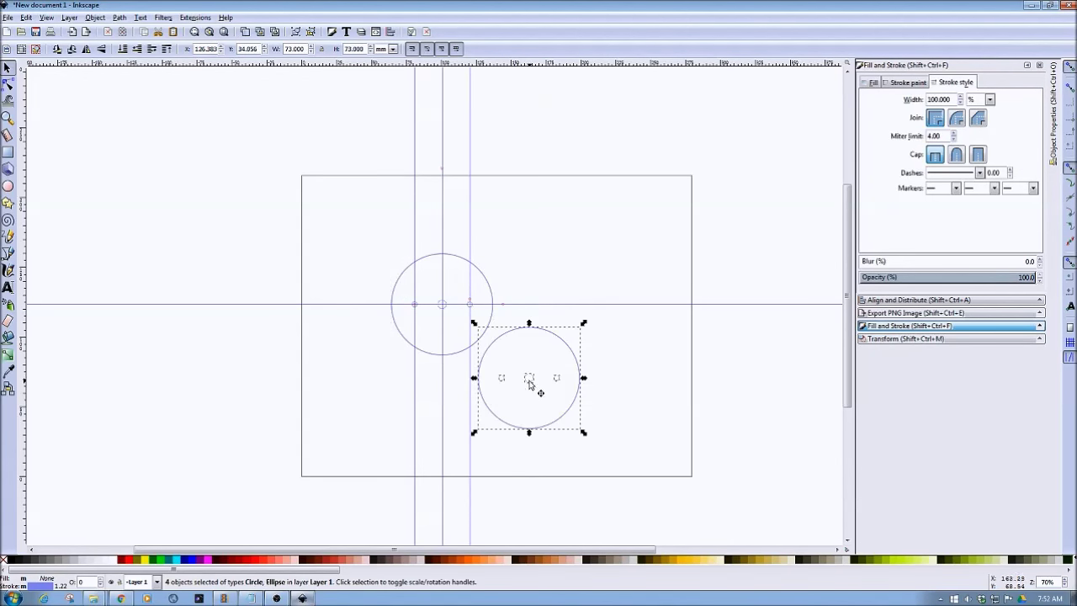
drag(579, 370, 491, 402)
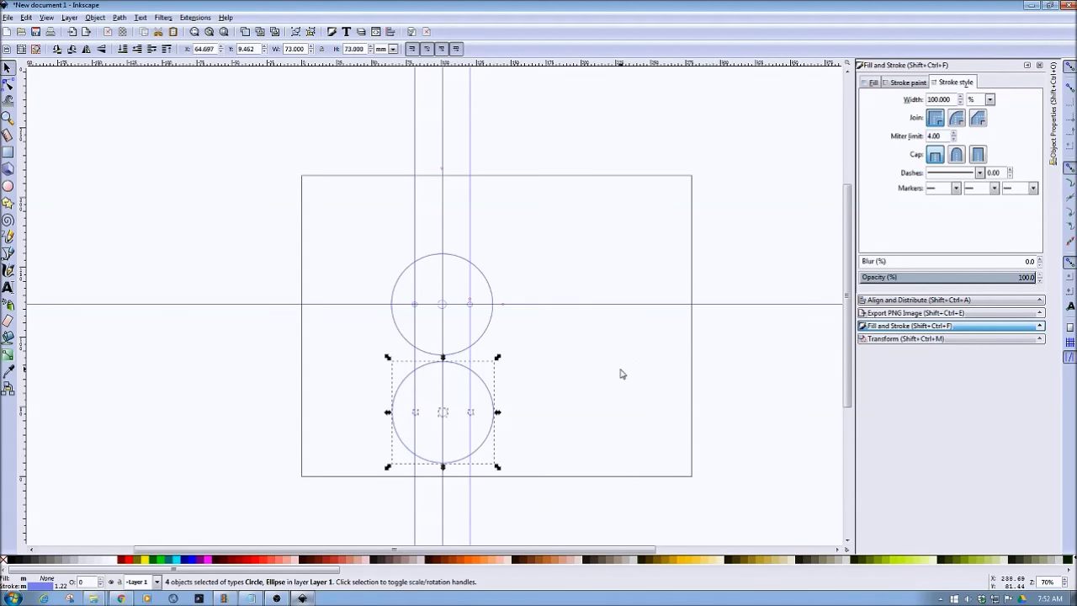
key(Left)
key(Down)
key(Down)
key(Down)
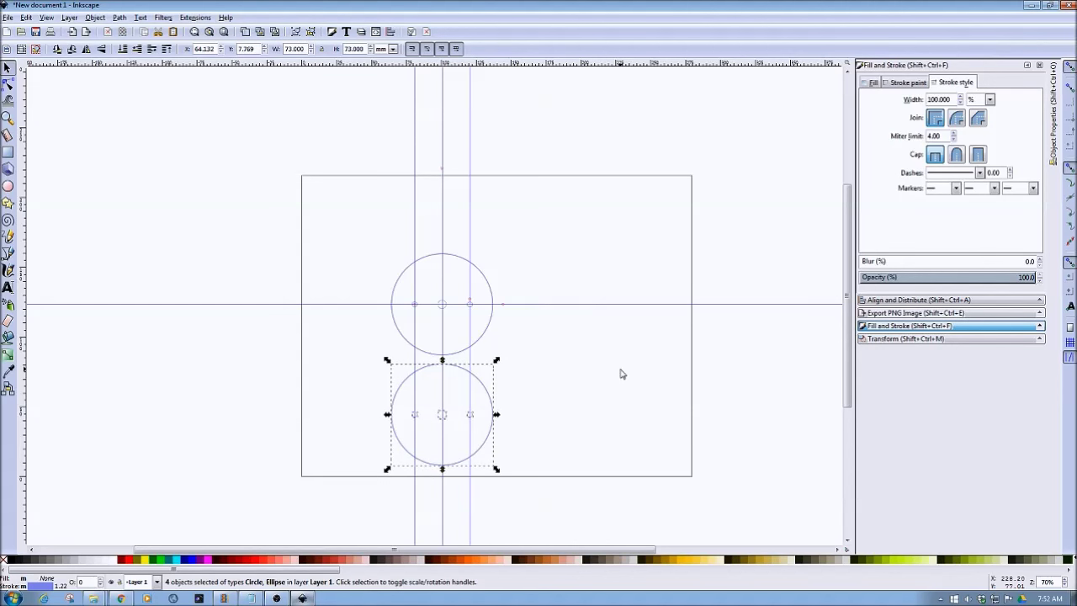
key(Escape)
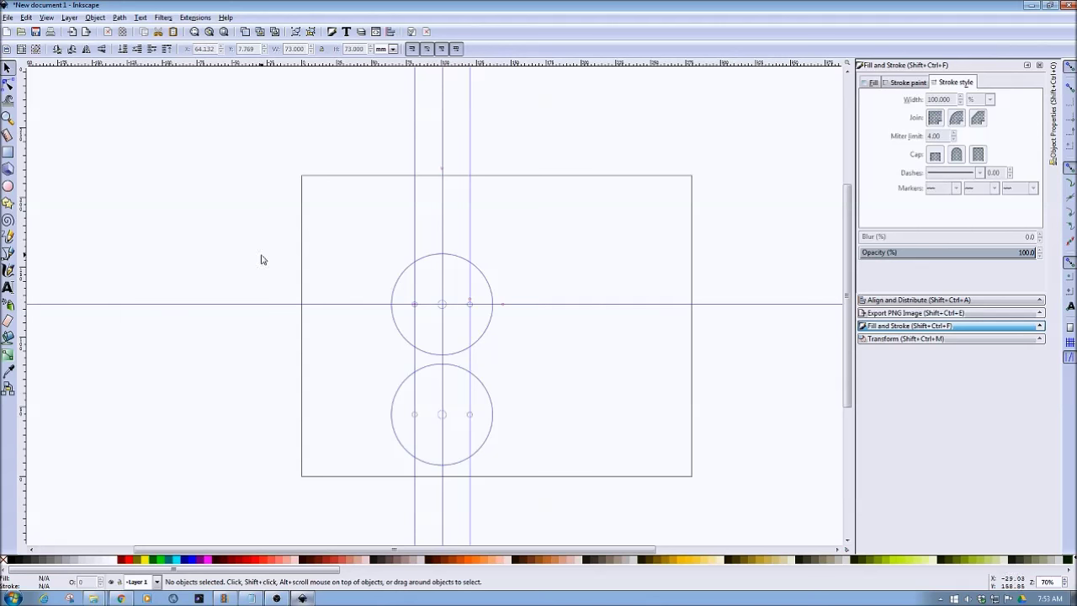
key(plus)
key(plus)
key(plus)
key(plus)
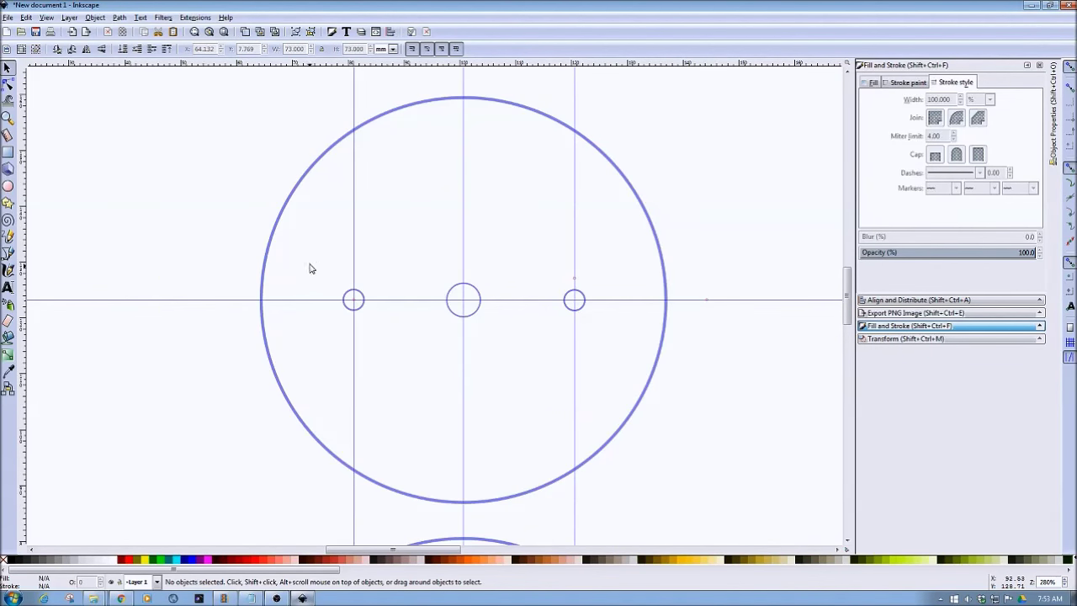
Cut the left small hole out of the upper disc with Path Difference.
click(269, 247)
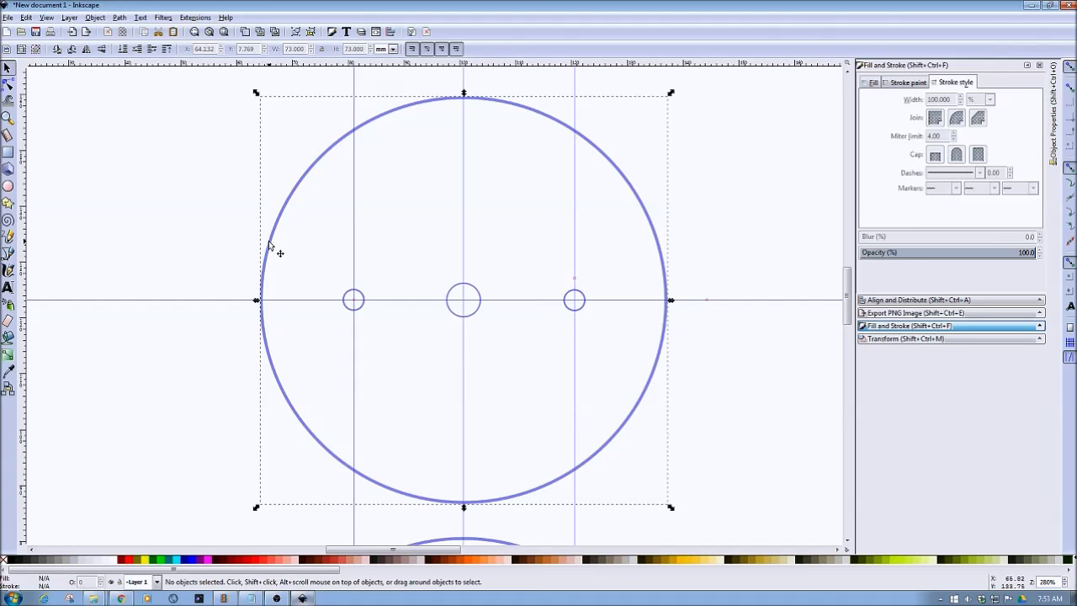
shift+click(352, 296)
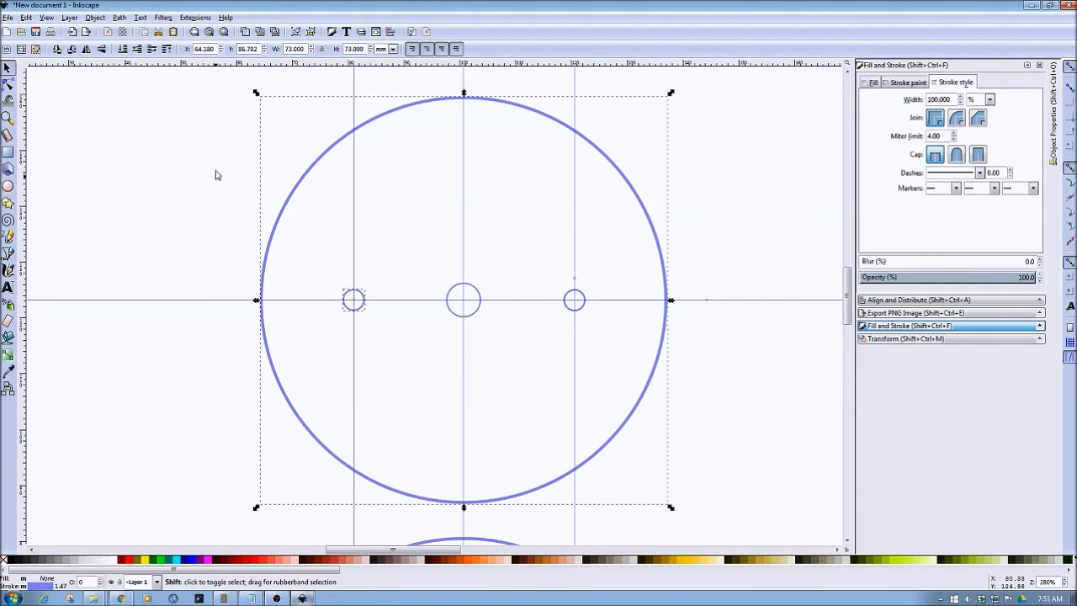
click(119, 18)
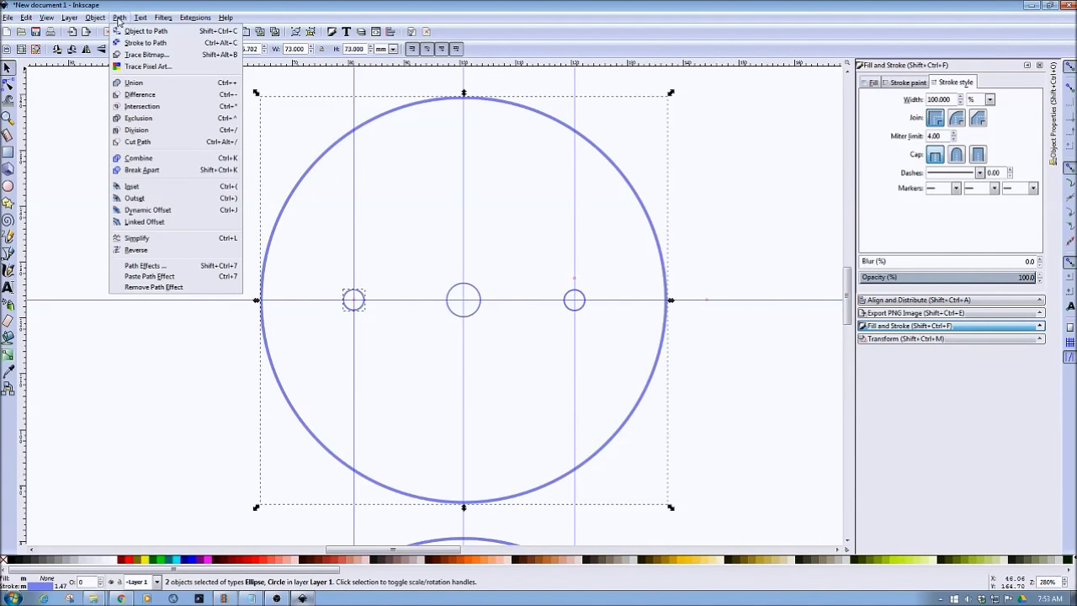
click(151, 95)
Cut the centre hole out of the upper disc with Path Difference.
shift+click(467, 291)
click(95, 17)
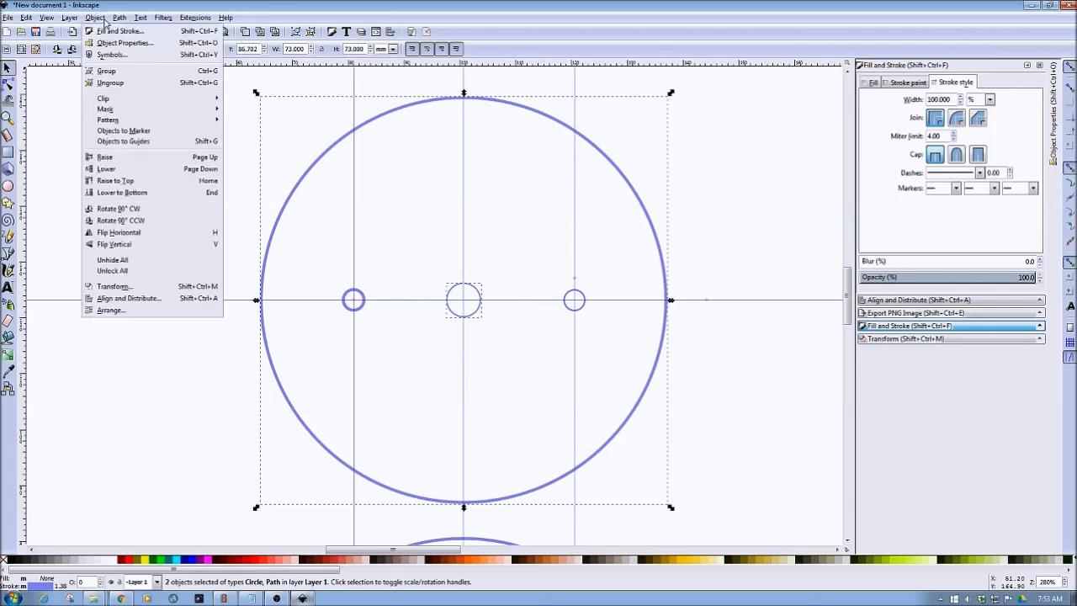
mouse_move(120, 19)
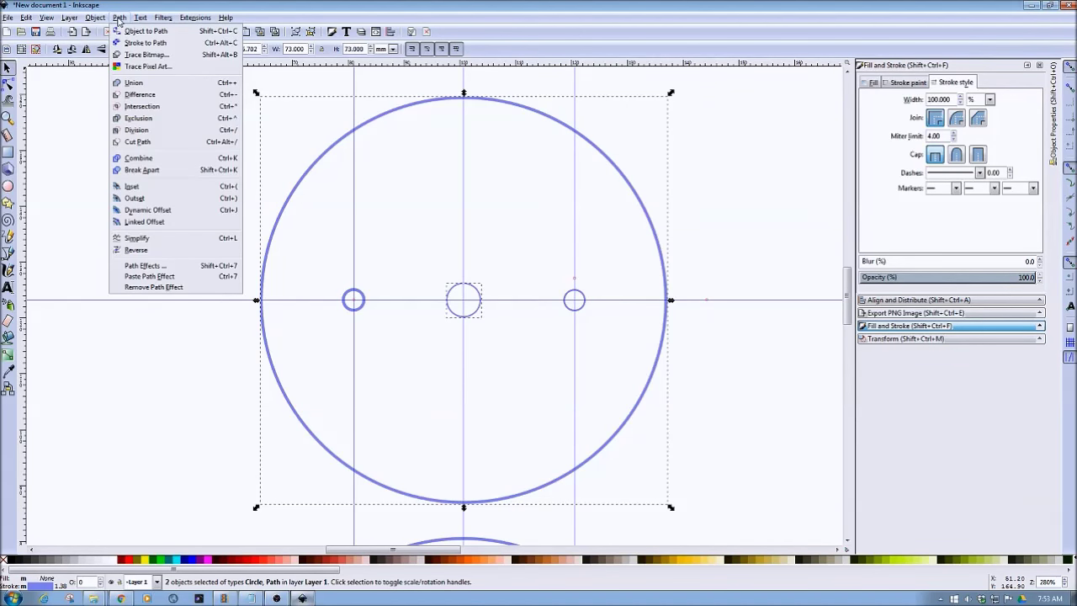
click(147, 97)
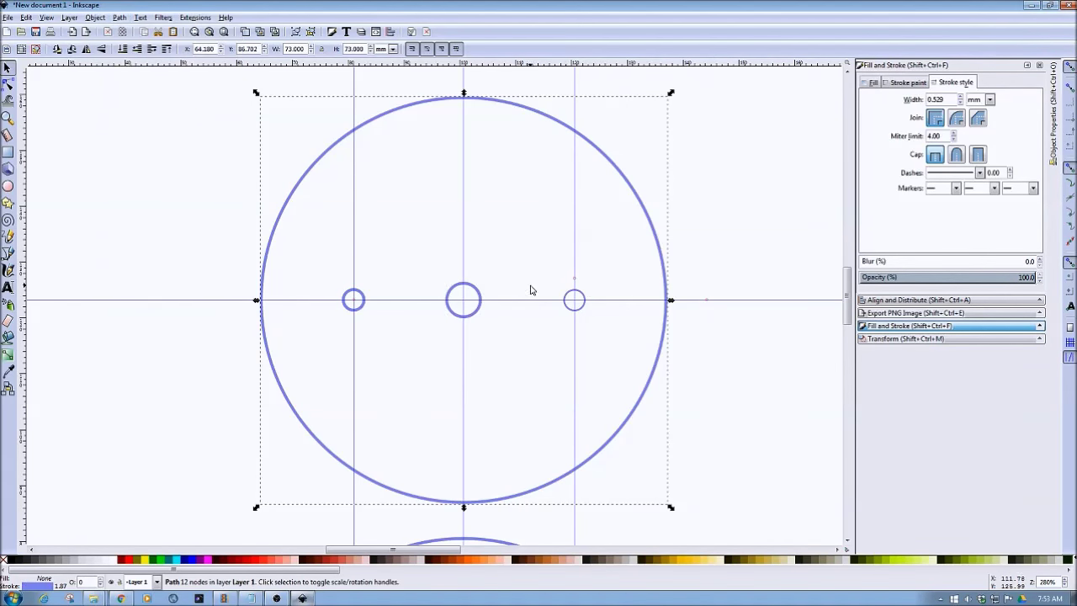
Cut the right small hole out of the upper disc, leaving a single holed path.
click(572, 296)
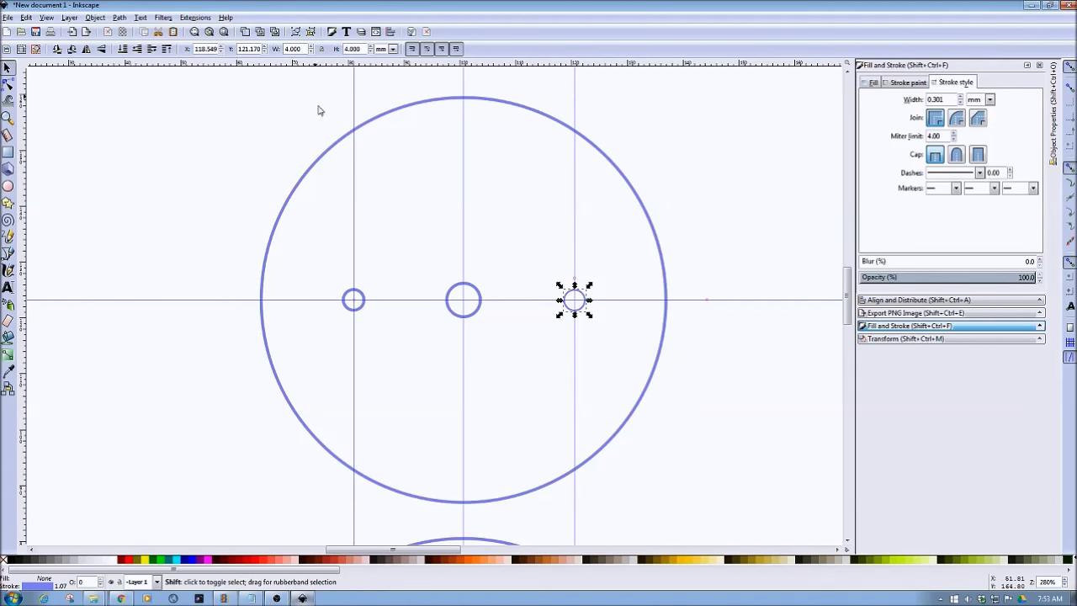
shift+click(330, 153)
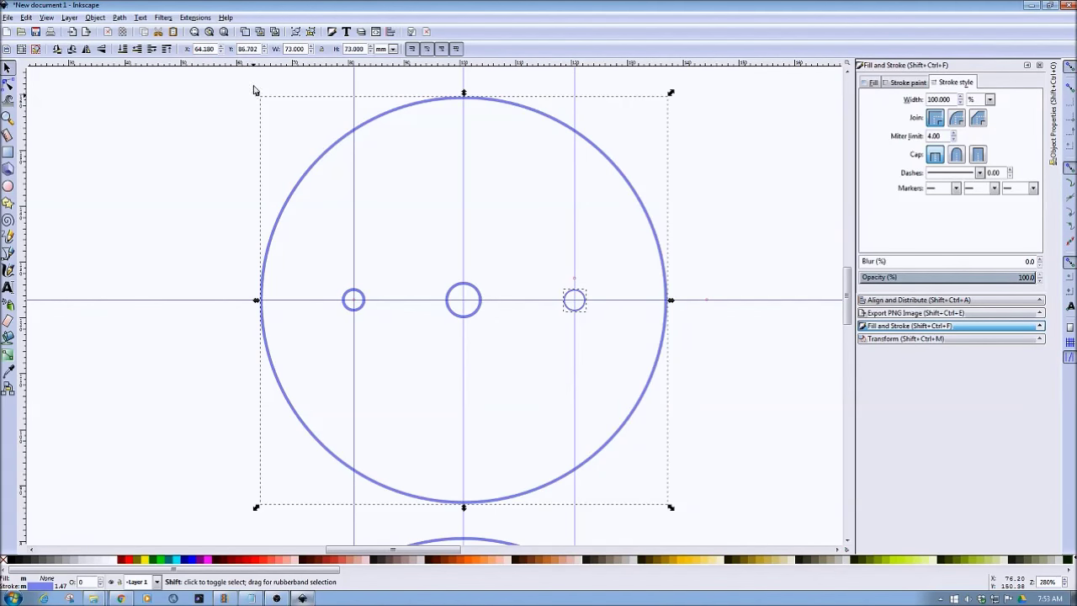
click(124, 17)
click(132, 98)
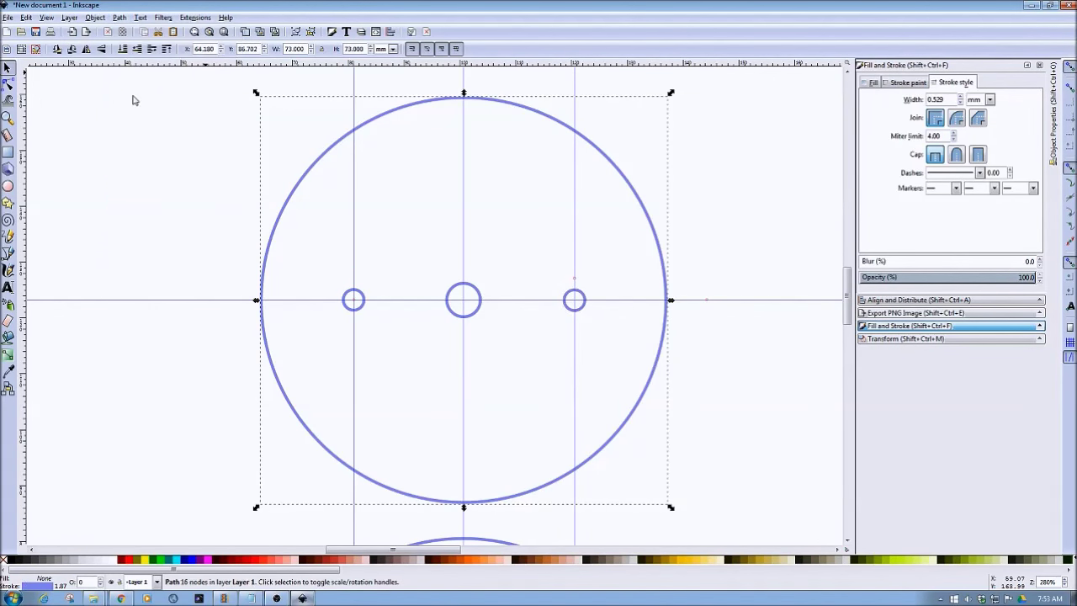
click(715, 317)
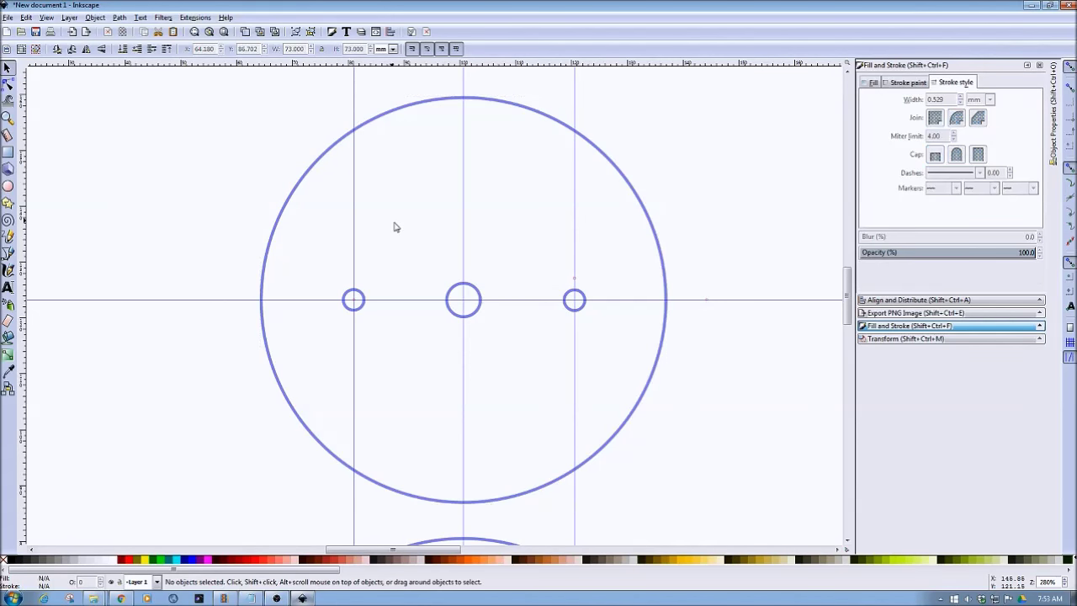
scroll(505, 312, down, 5)
Drag a horizontal guide from the top ruler through the lower disc's three holes.
scroll(495, 324, down, 4)
scroll(495, 330, down, 2)
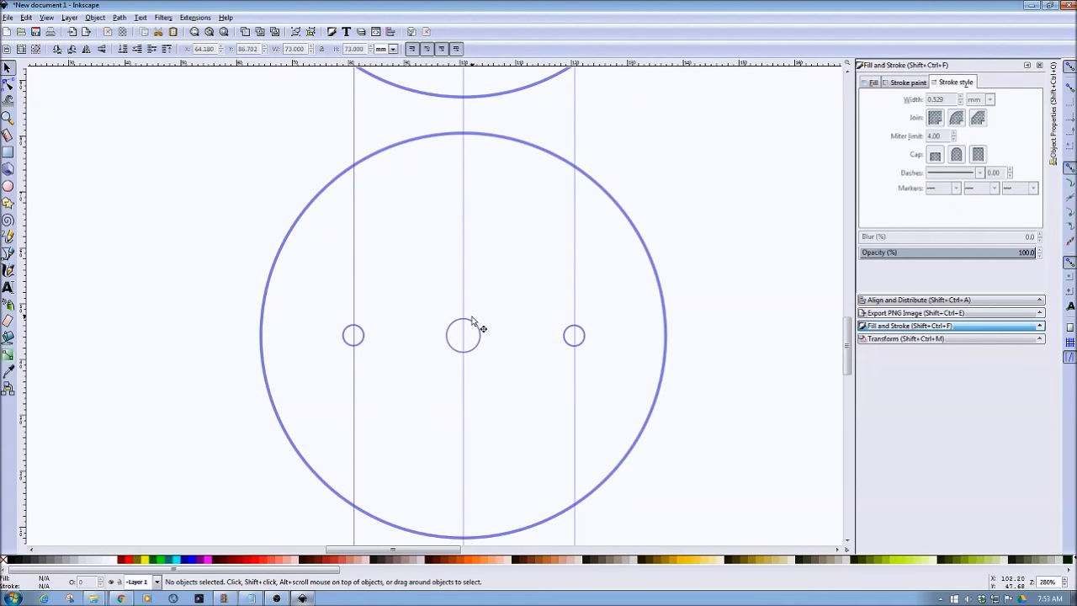
drag(249, 64, 230, 335)
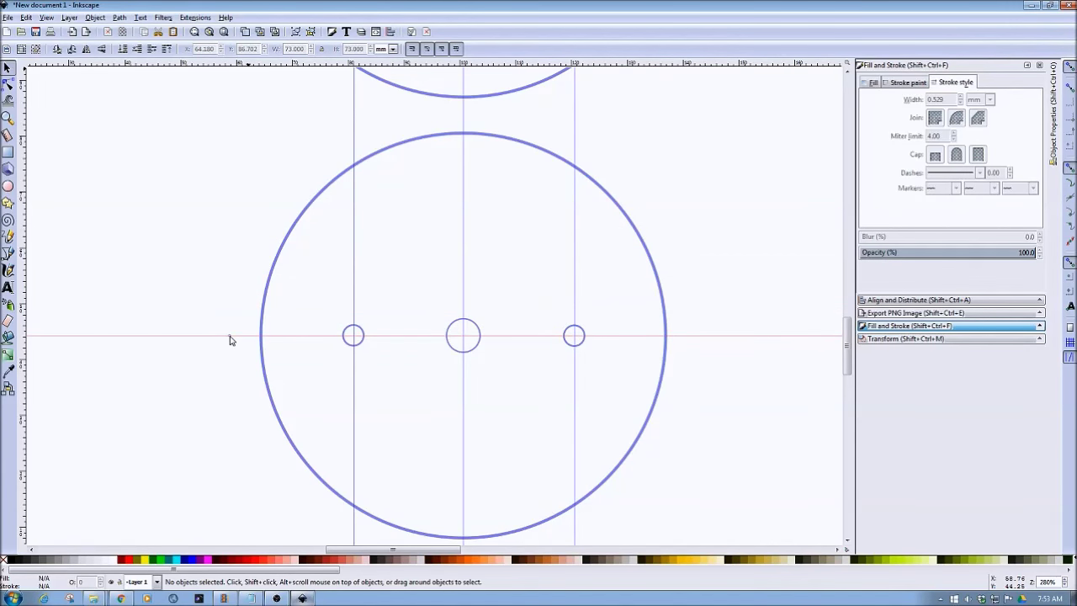
Select all four circles of the lower disc.
click(452, 354)
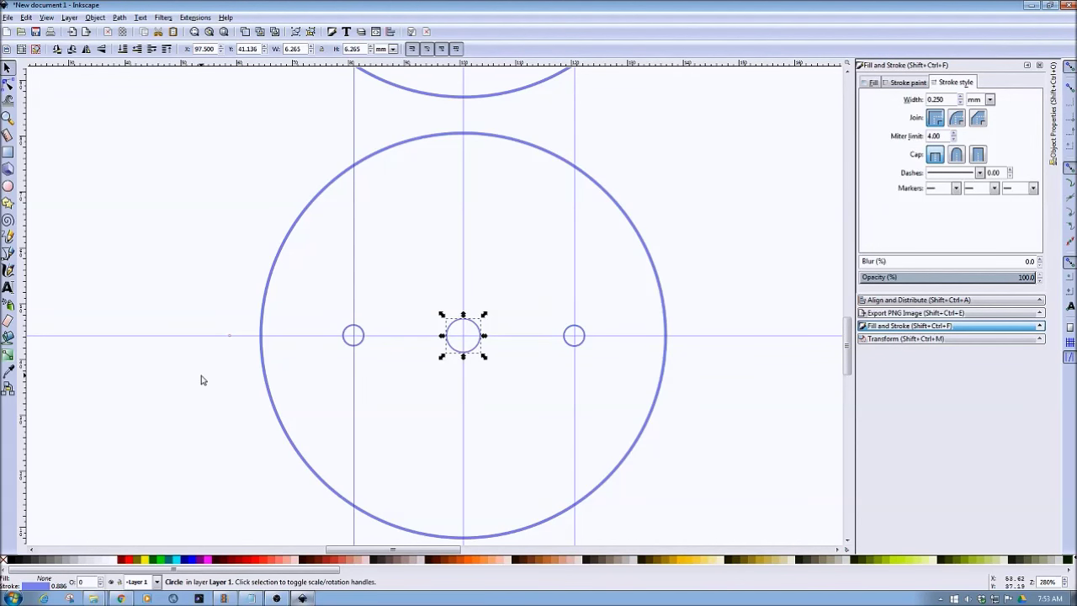
click(217, 285)
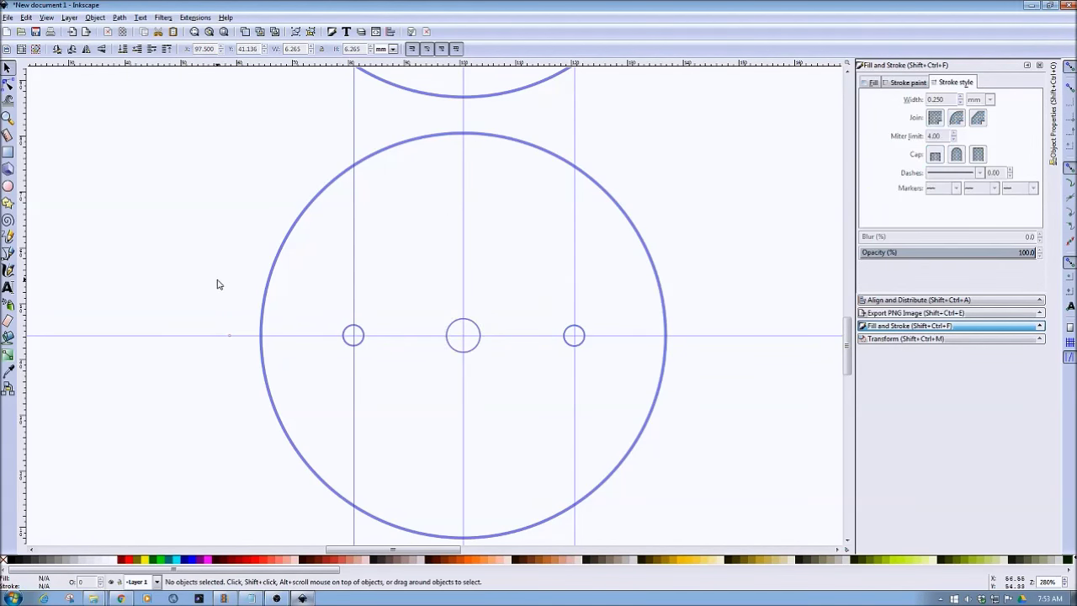
click(359, 344)
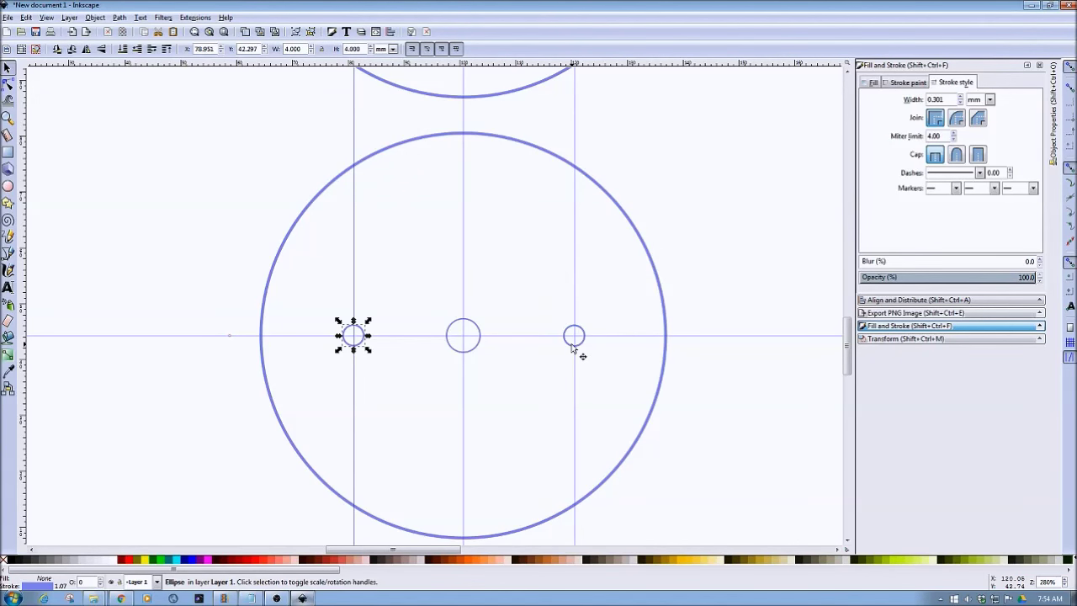
click(238, 118)
drag(221, 117, 731, 547)
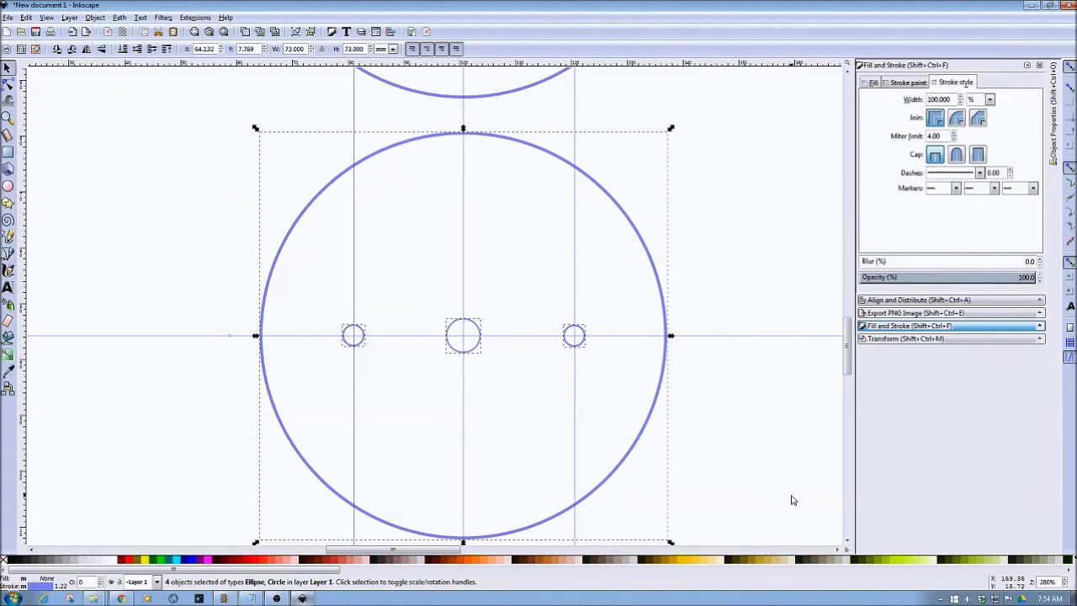
Nudge the lower disc and its holes slightly right with Alt+Right, then deselect and inspect.
key(alt+Right)
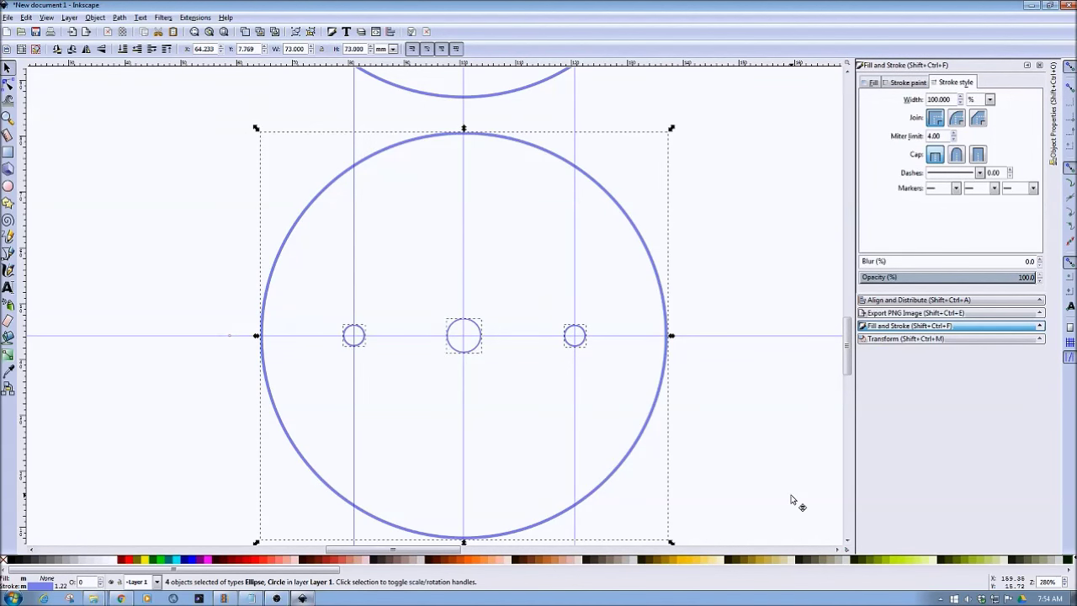
click(746, 440)
scroll(714, 448, up, 6)
scroll(714, 449, up, 1)
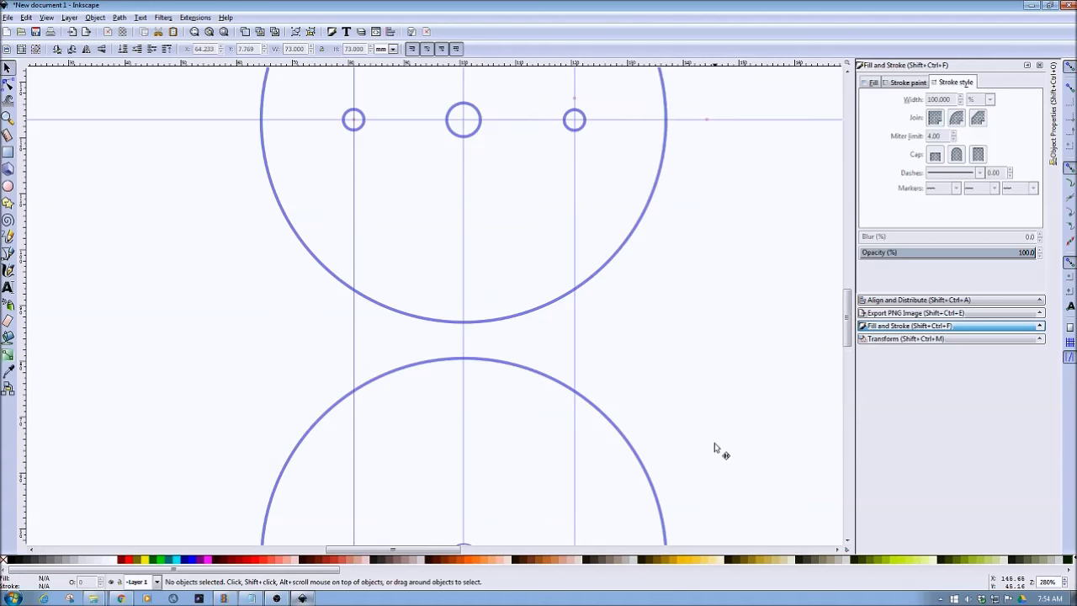
scroll(714, 448, up, 1)
scroll(714, 448, down, 10)
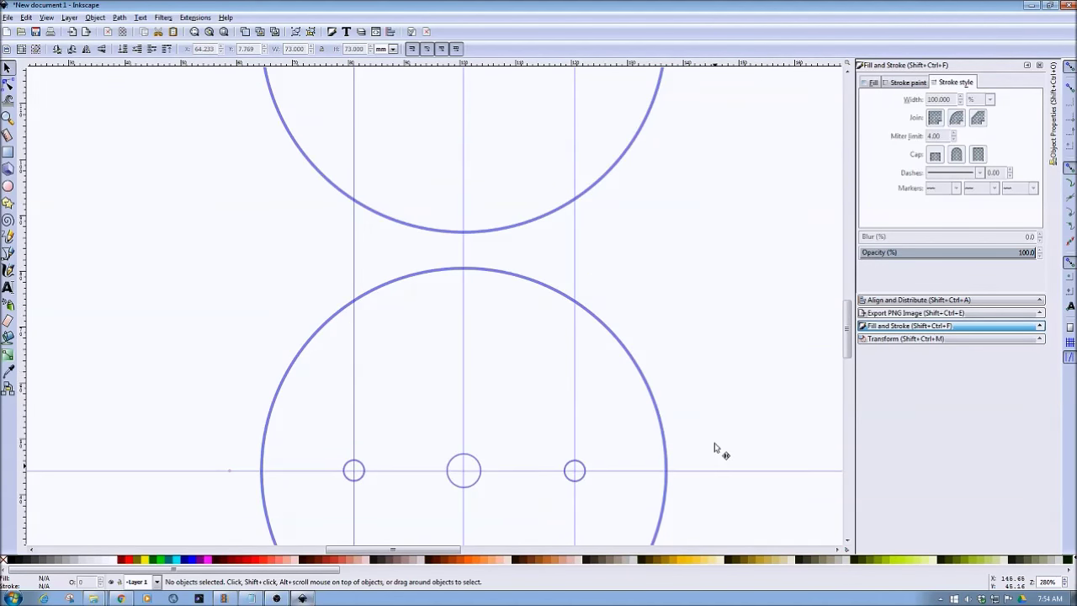
scroll(715, 448, down, 1)
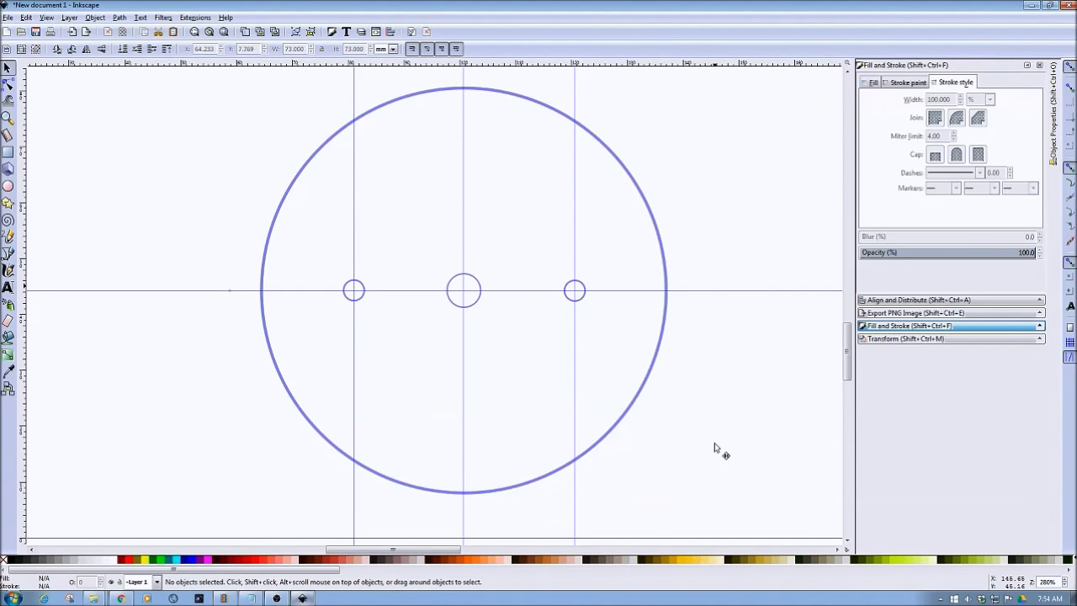
scroll(714, 449, down, 3)
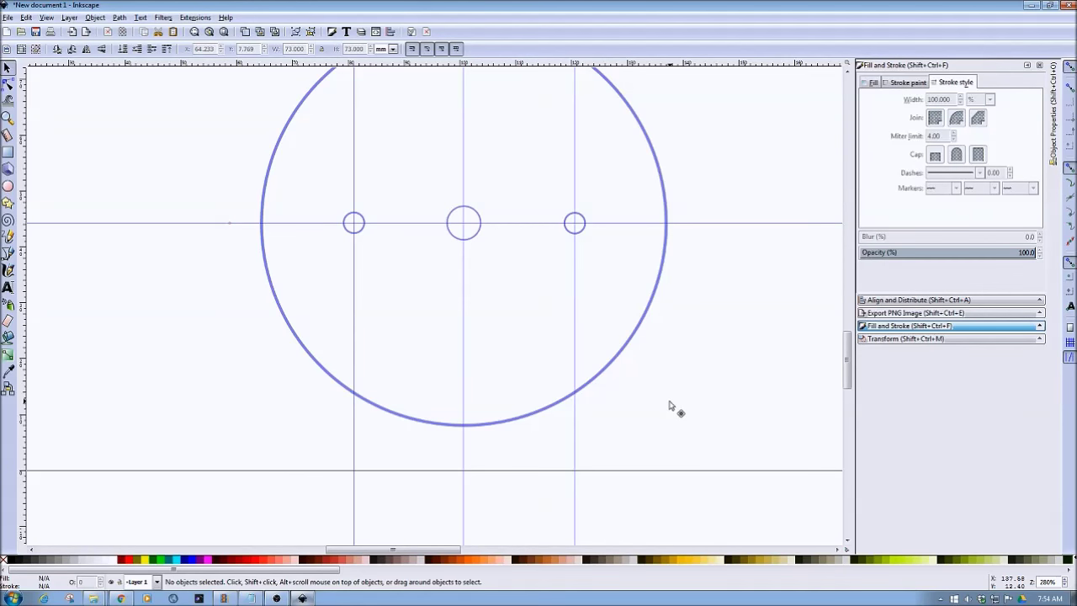
Resize the lower disc's left small hole to a 7 × 7 mm circle.
click(351, 234)
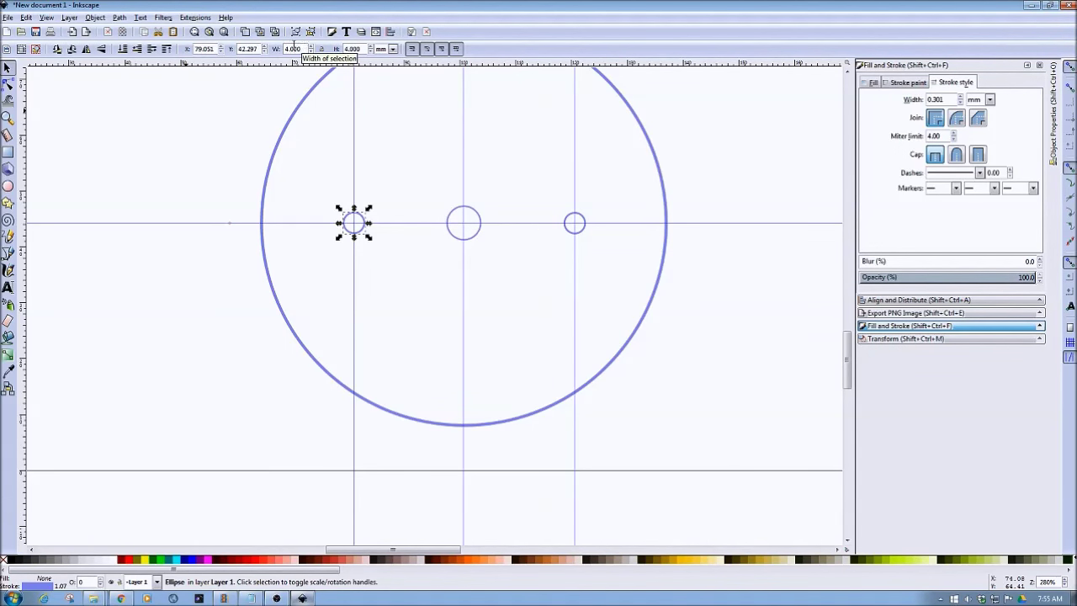
double_click(294, 49)
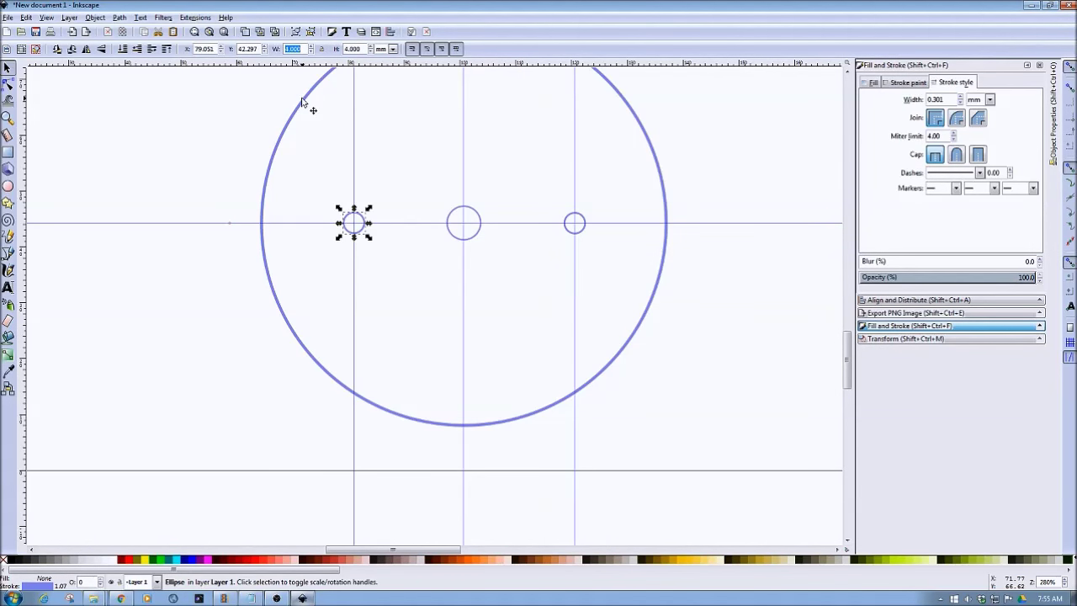
text(7)
click(361, 49)
double_click(351, 48)
text(7)
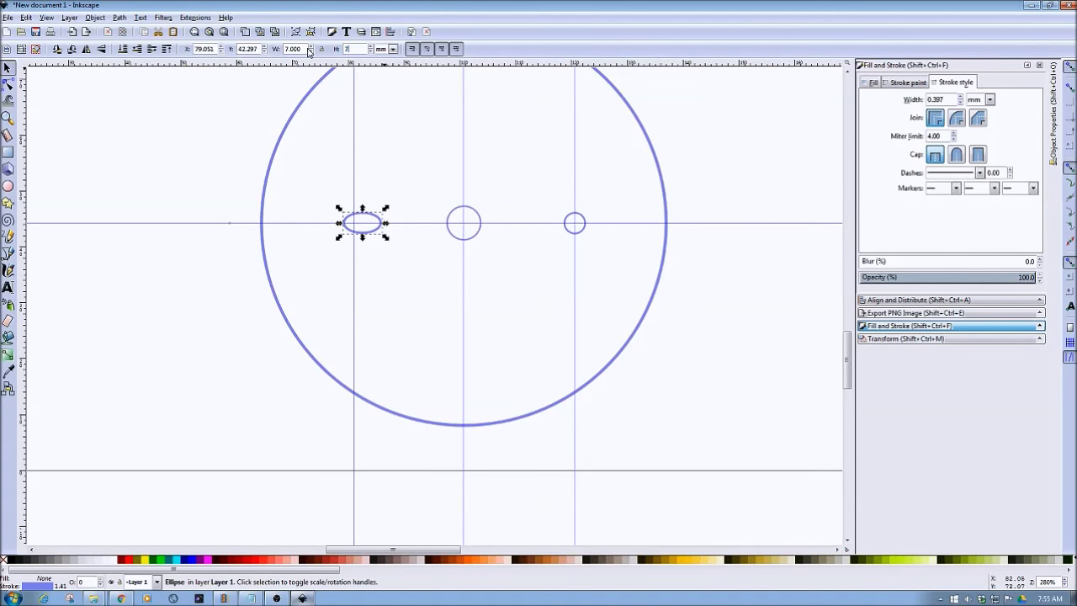
key(Return)
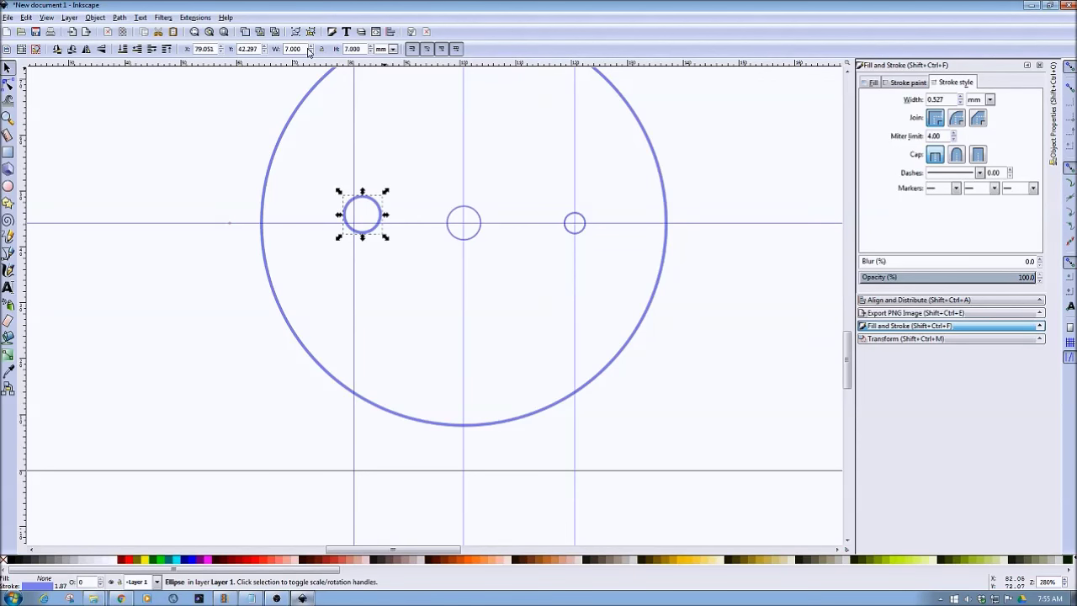
Centre the 7 mm circle on its guide intersection and delete the small right hole.
key(Down)
key(Down)
key(Down)
key(Down)
key(Up)
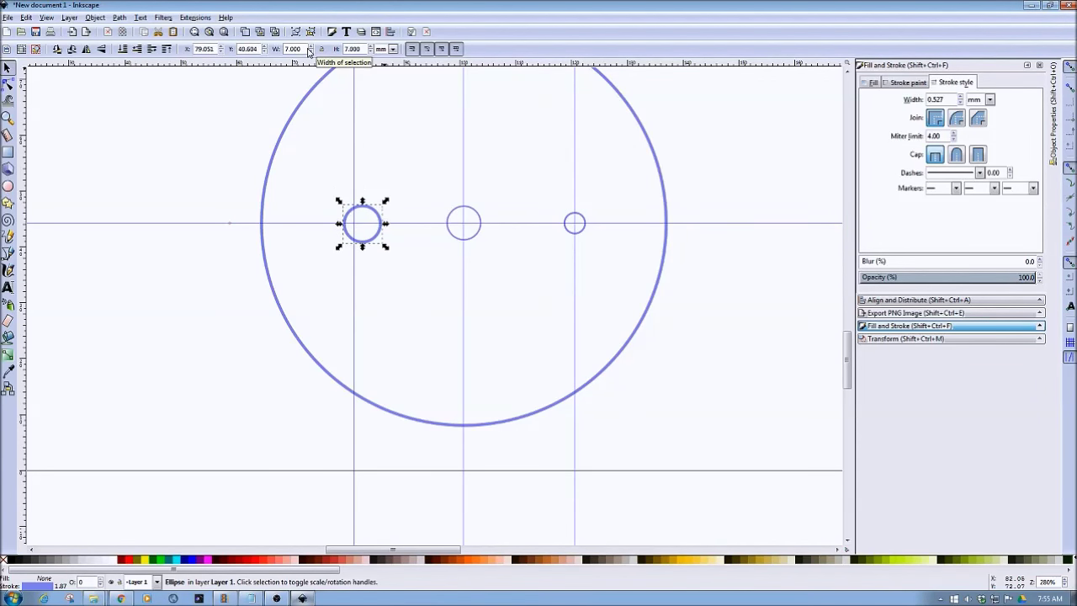
key(Left)
key(Left)
key(Left)
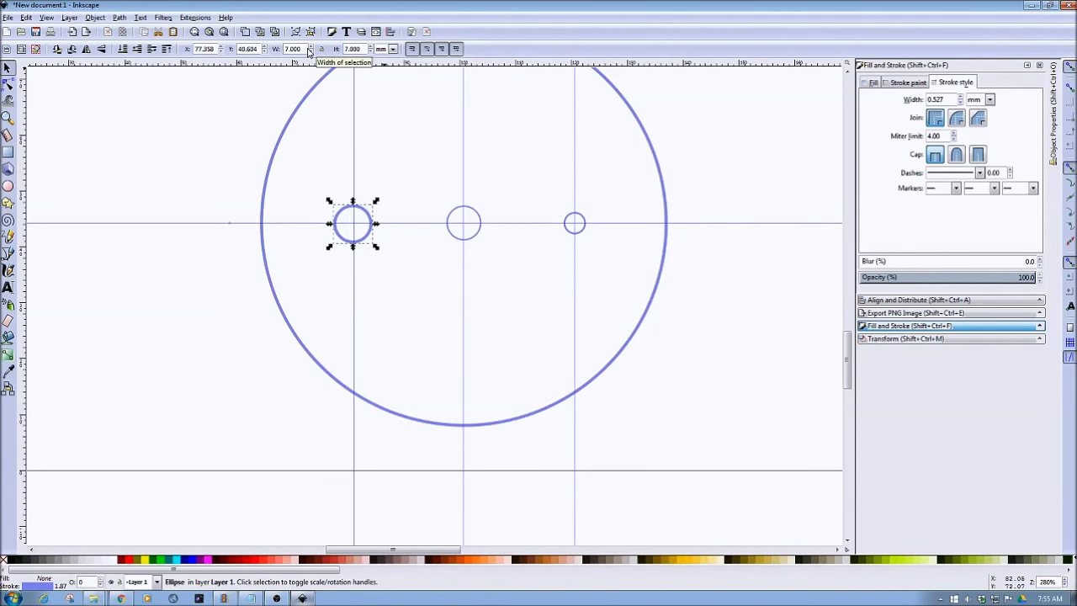
key(Right)
key(Left)
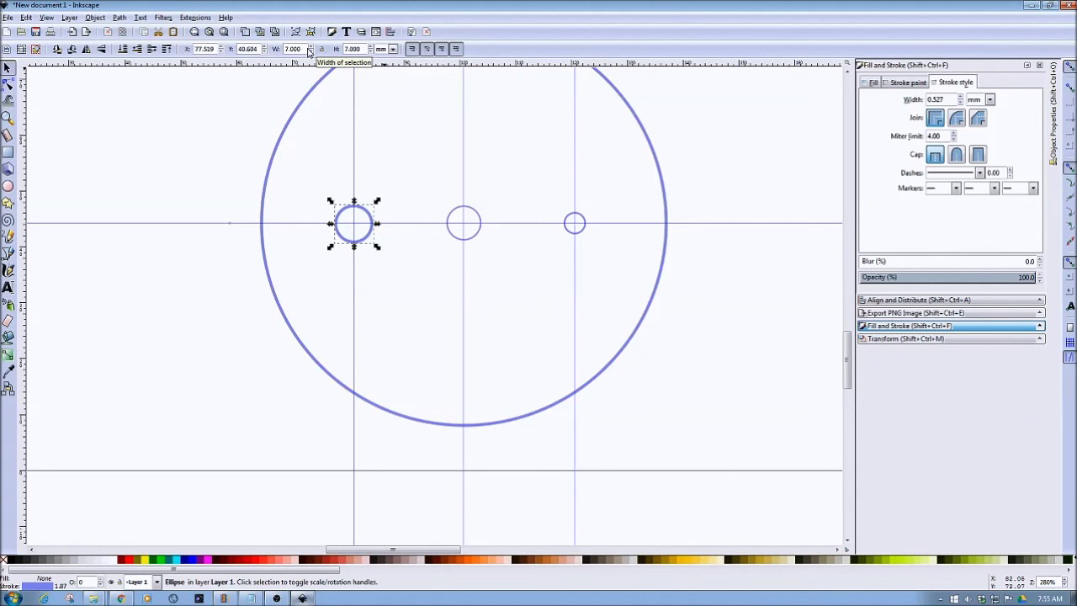
click(582, 232)
key(Delete)
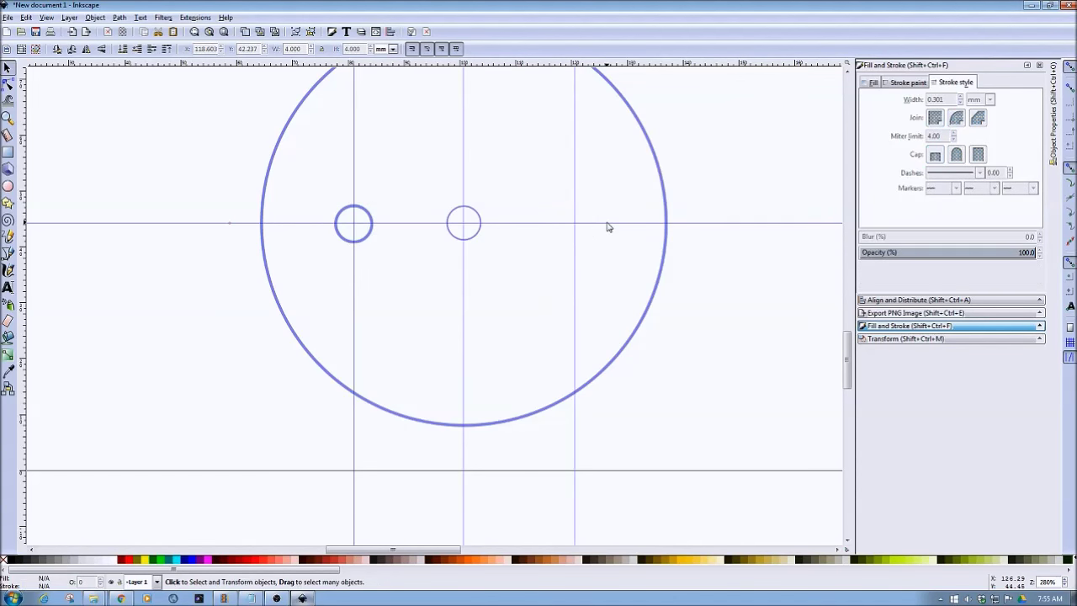
Duplicate the 7 mm left hole and centre the copy on the right guide intersection.
click(368, 241)
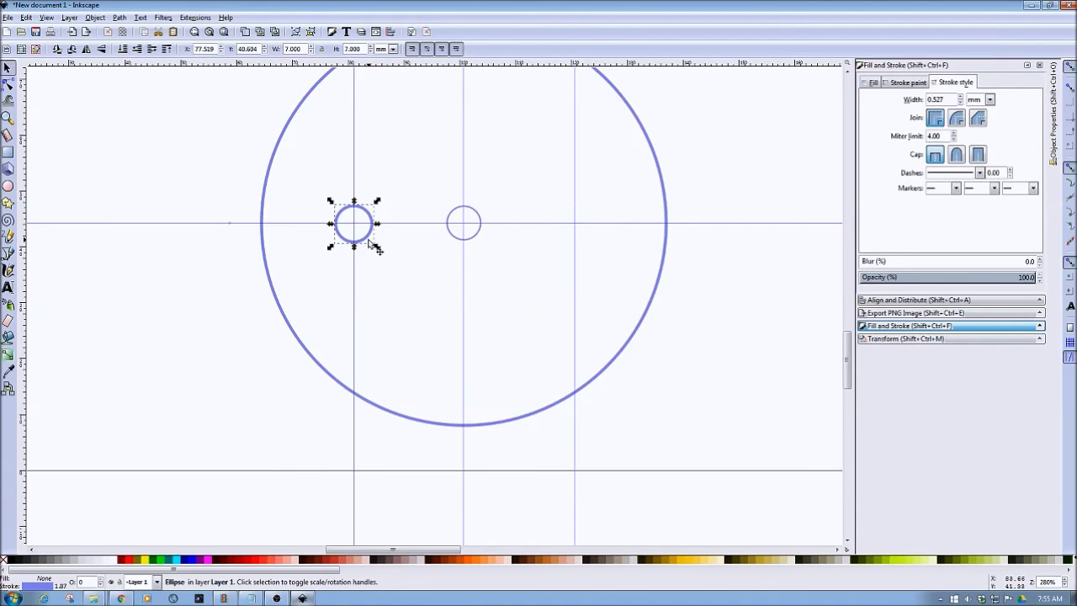
key(ctrl+d)
drag(368, 240, 589, 248)
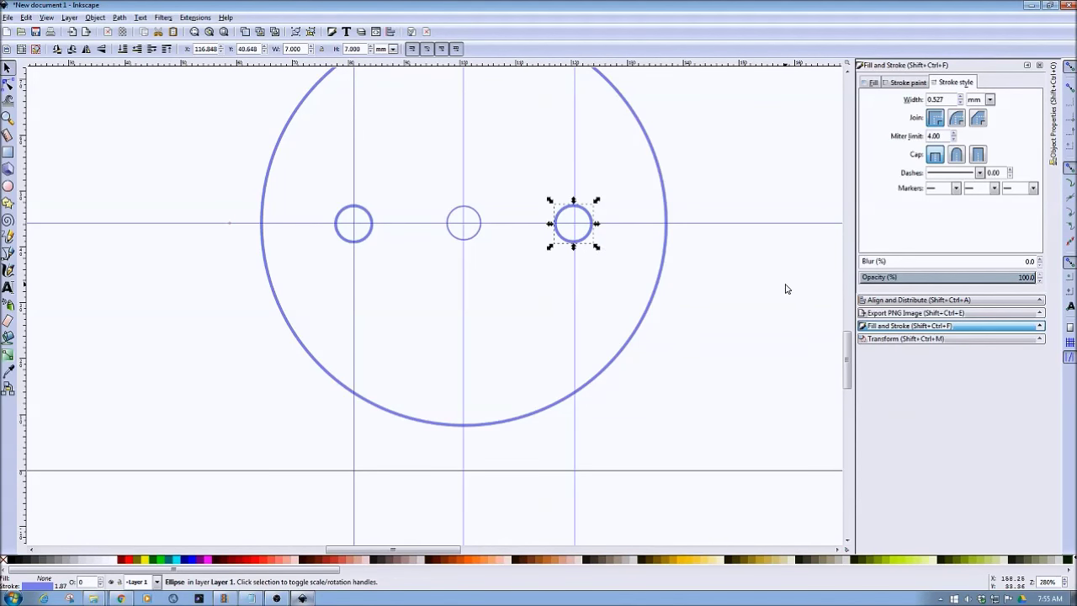
key(Right)
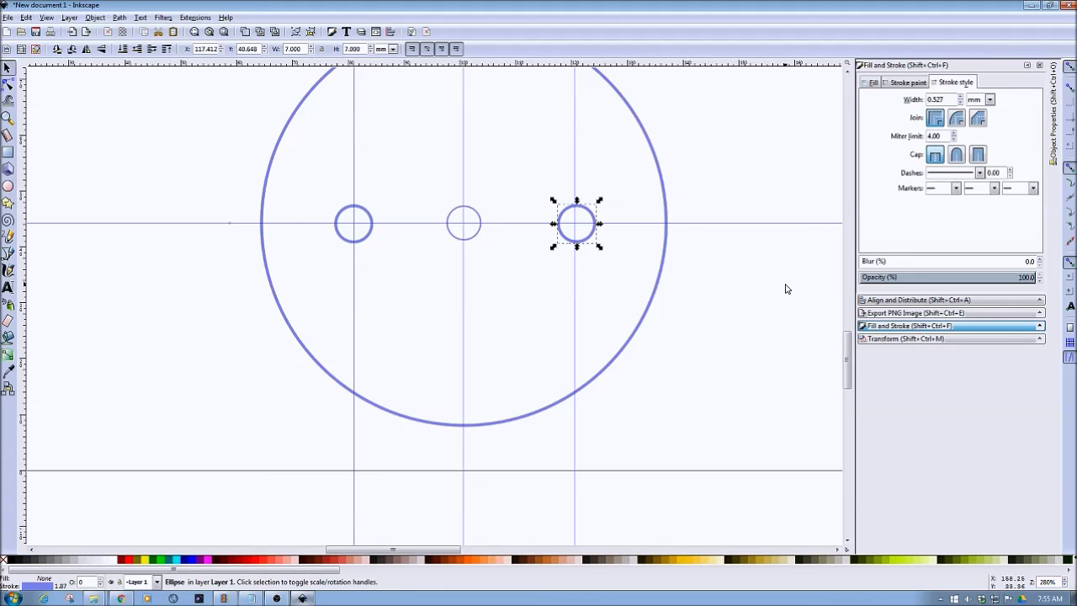
scroll(785, 288, left, 2)
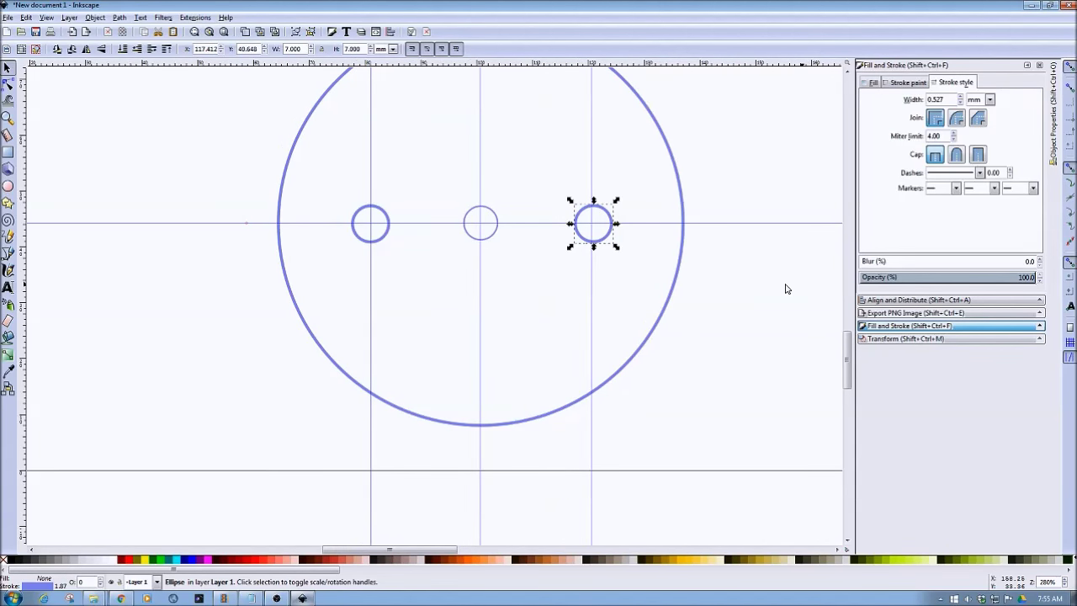
key(alt+Left)
key(alt+Left)
key(alt+Left)
key(alt+Left)
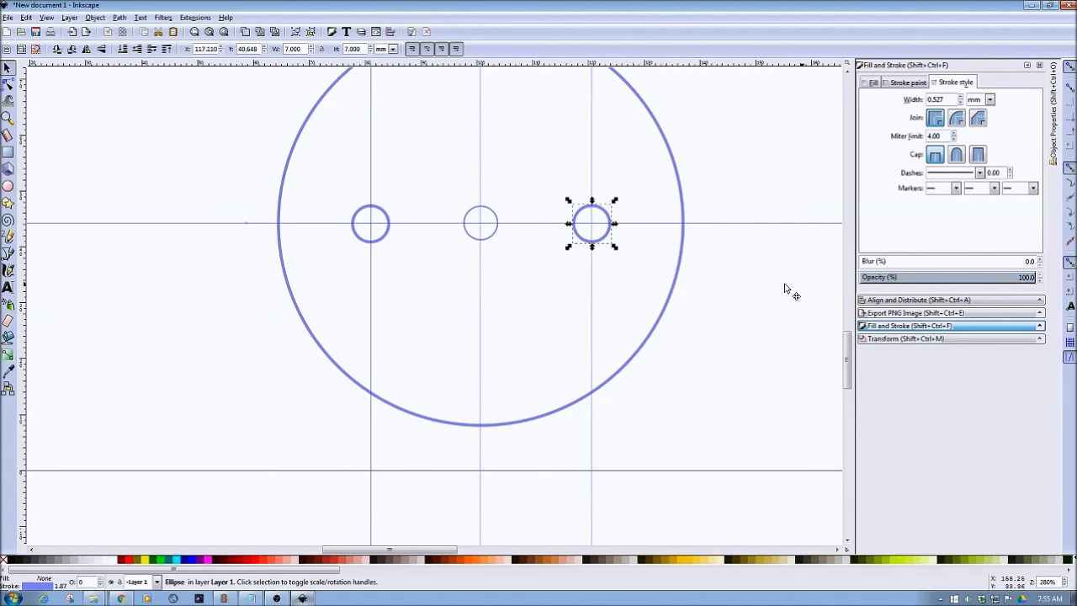
key(alt+Up)
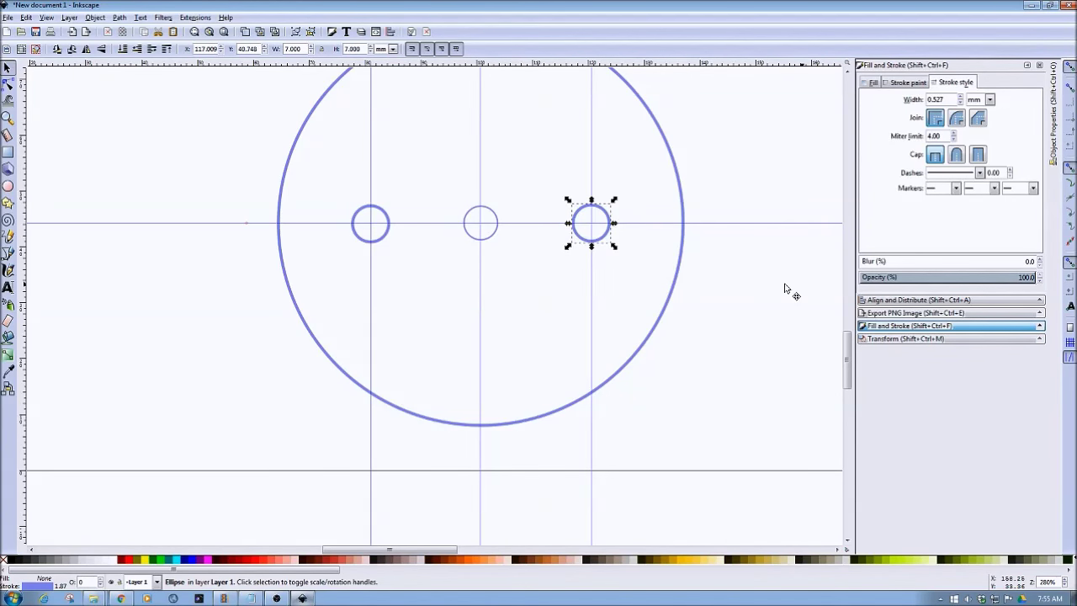
key(Escape)
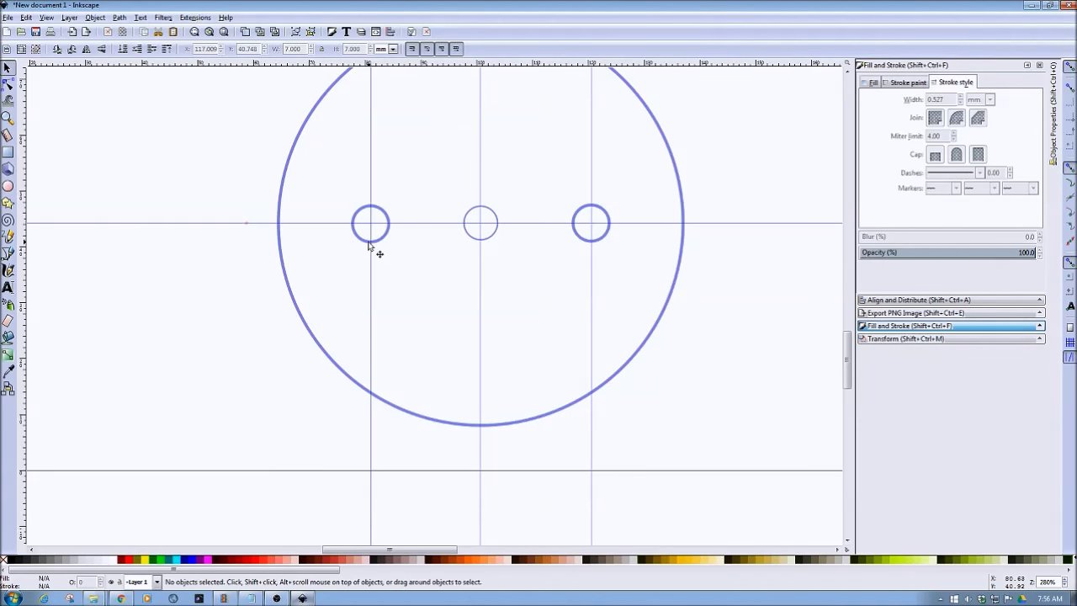
Cut the 7 mm left hole out of the 73 mm disc with Path Difference.
click(281, 263)
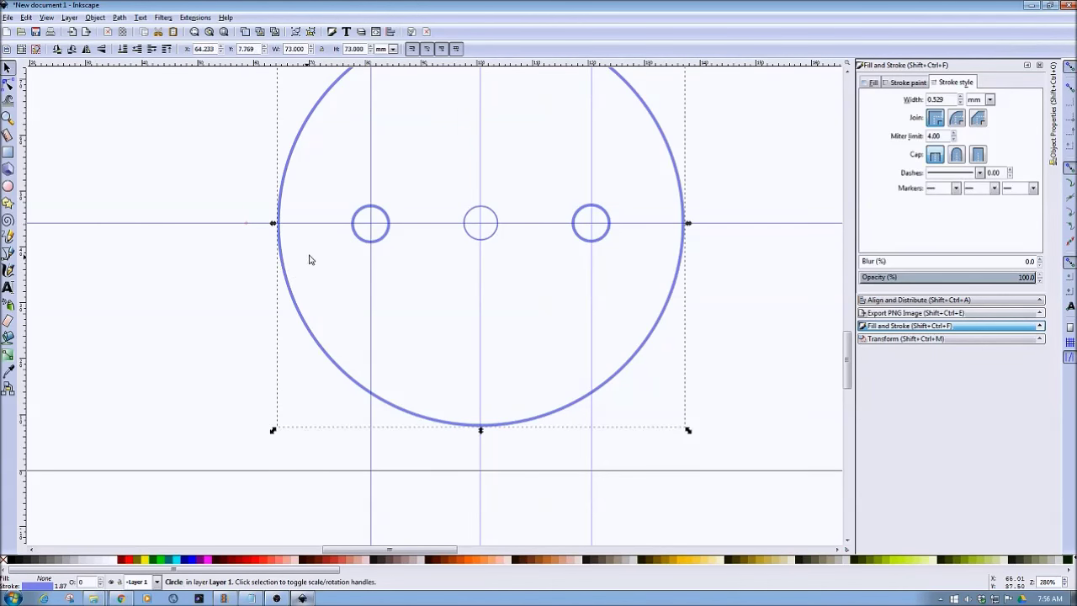
shift+click(359, 239)
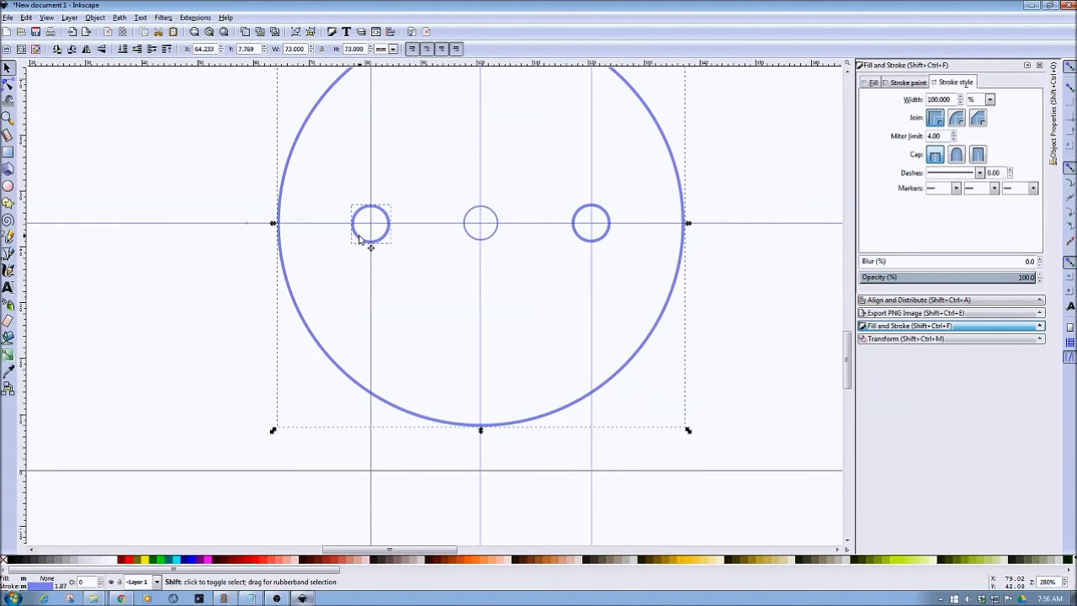
click(120, 17)
click(144, 95)
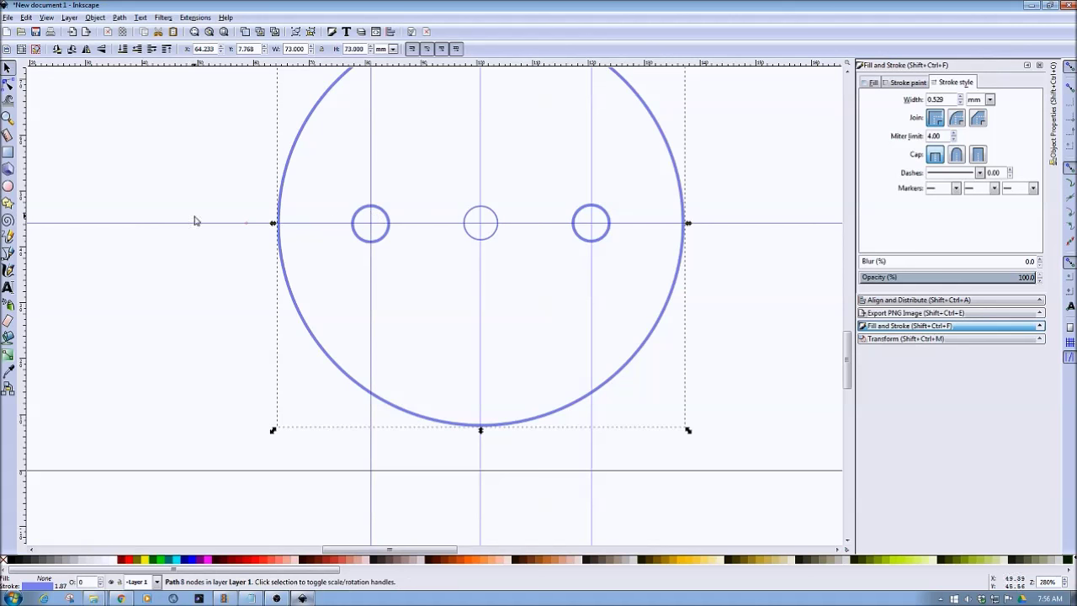
Cut the middle hole out of the disc with Path Difference.
click(364, 215)
shift+click(469, 216)
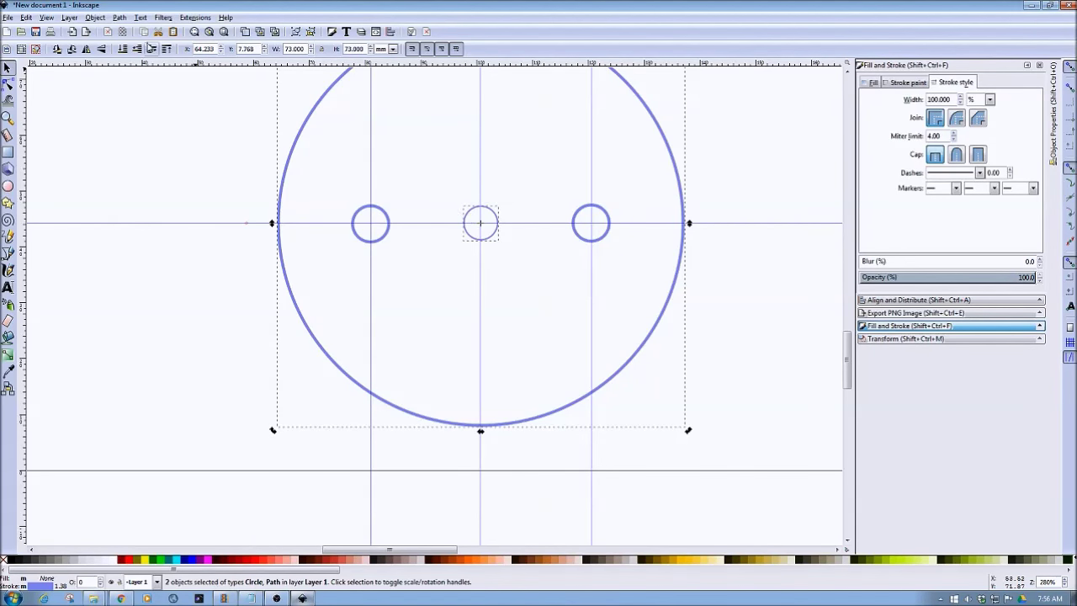
click(120, 17)
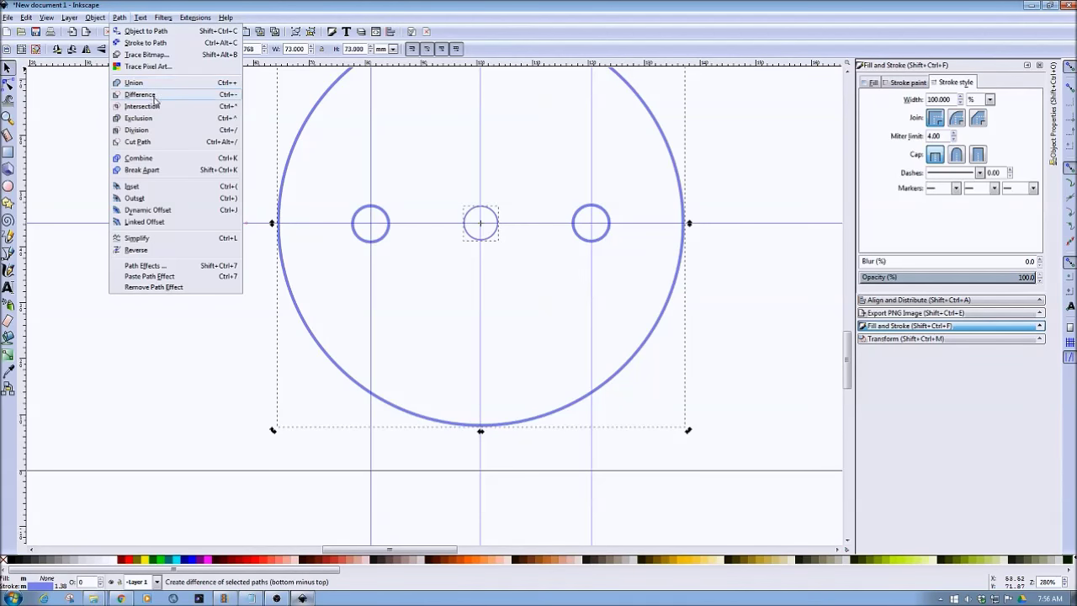
click(139, 94)
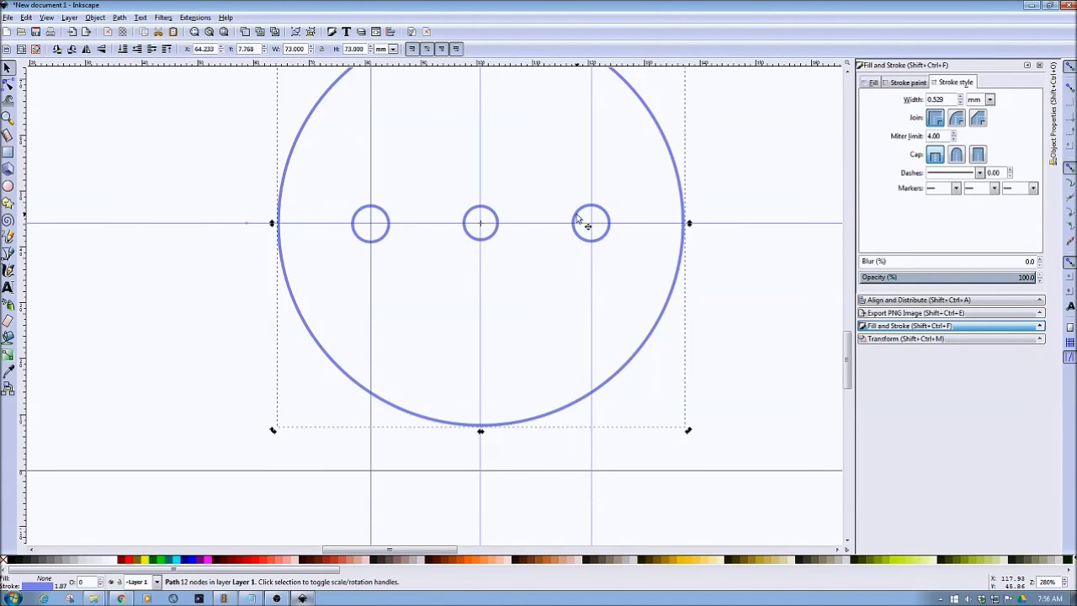
Cut the 7 mm right hole out of the disc, leaving one holed path.
click(584, 223)
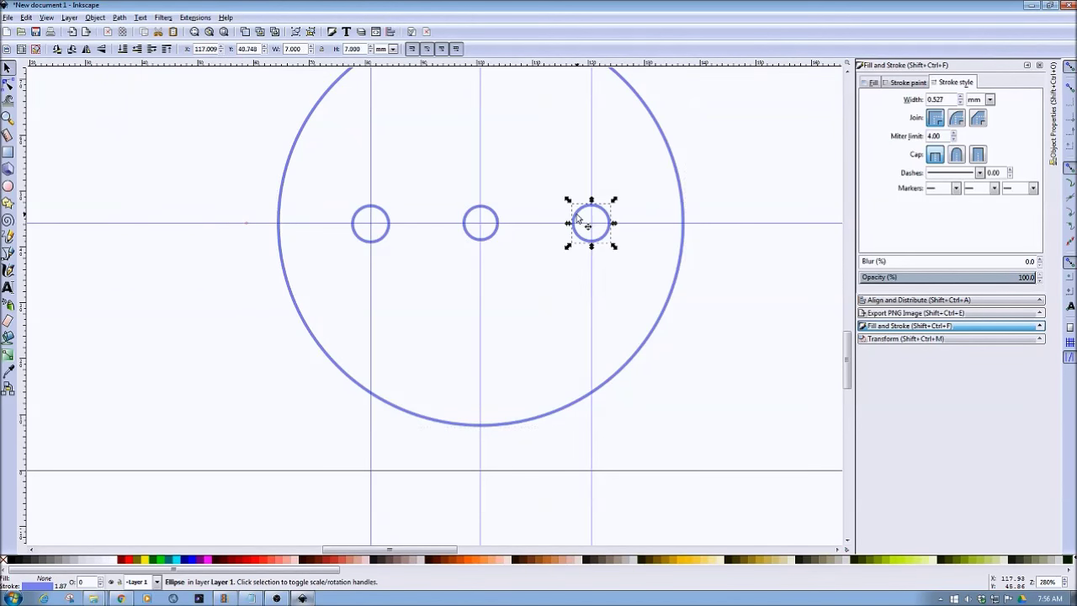
shift+click(675, 174)
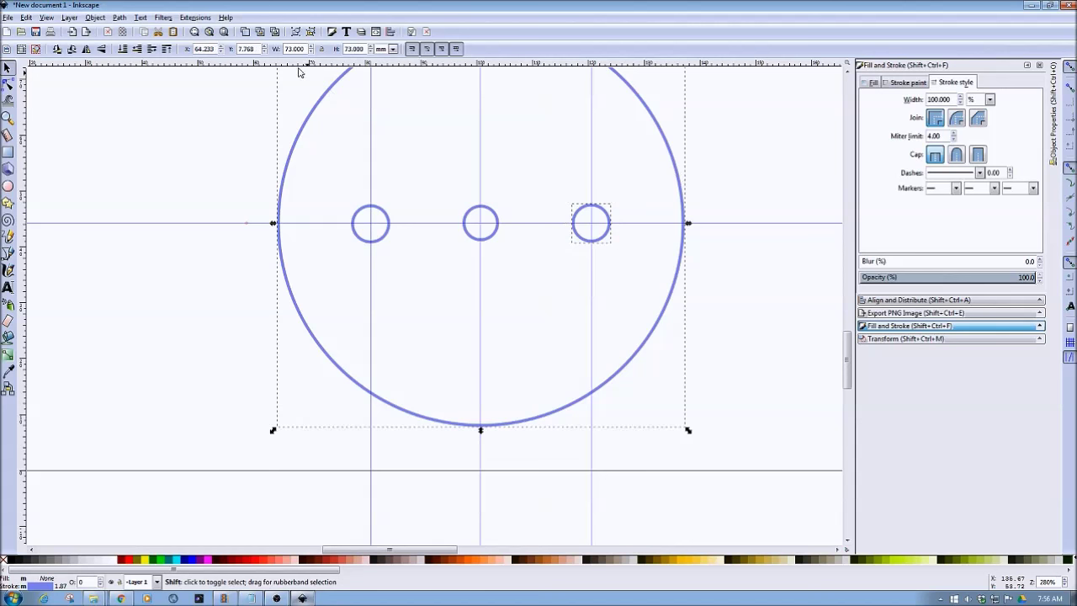
click(118, 17)
click(132, 95)
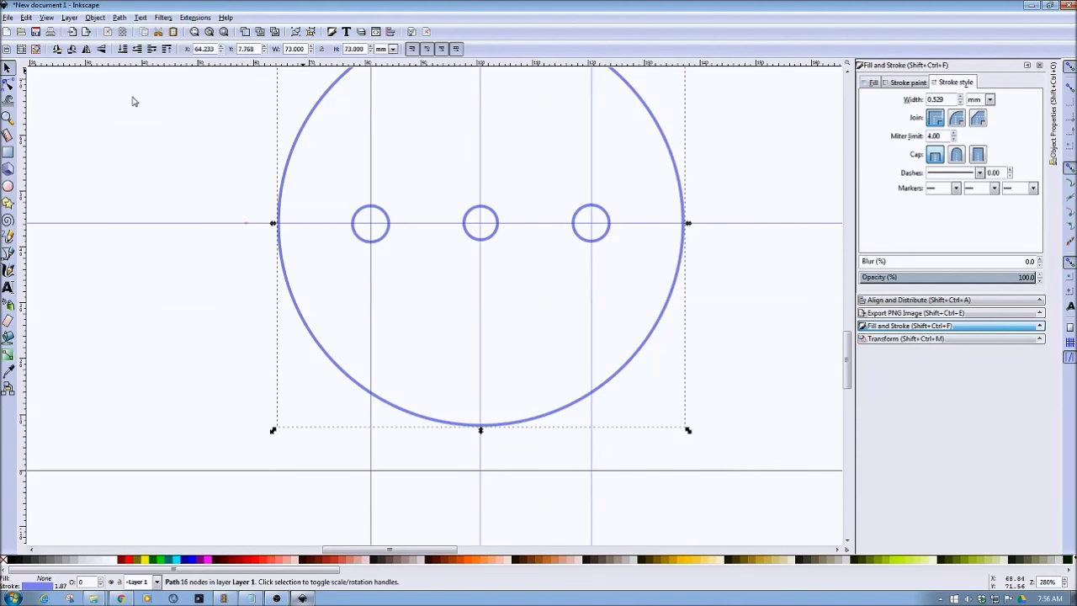
click(135, 172)
scroll(127, 218, down, 2)
scroll(117, 227, up, 3)
scroll(118, 228, up, 2)
scroll(581, 231, up, 7)
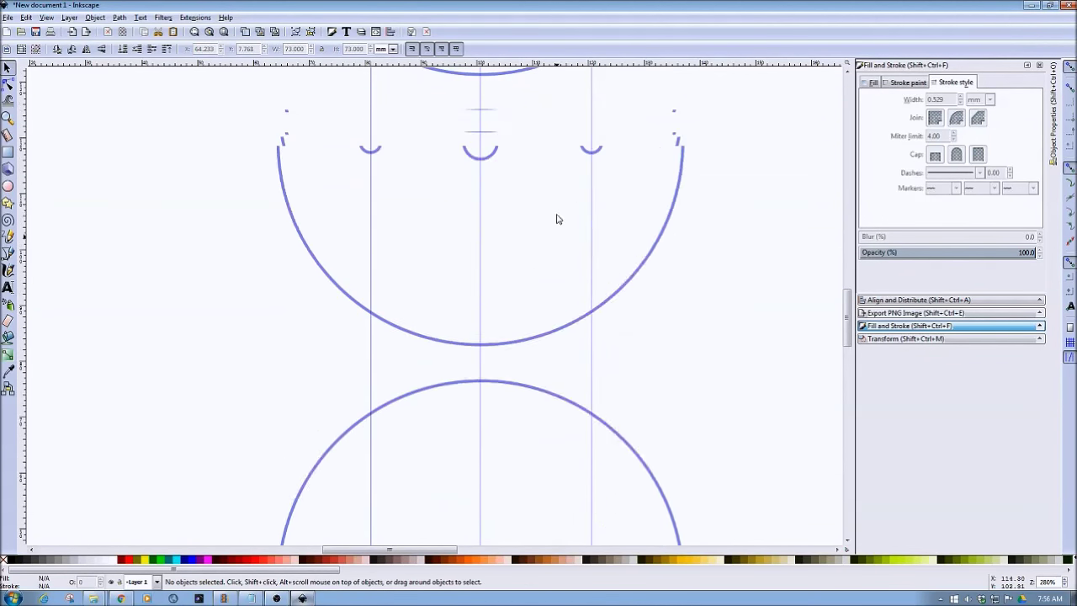
Delete the lower holed disc so only the upper disc remains.
scroll(211, 269, up, 5)
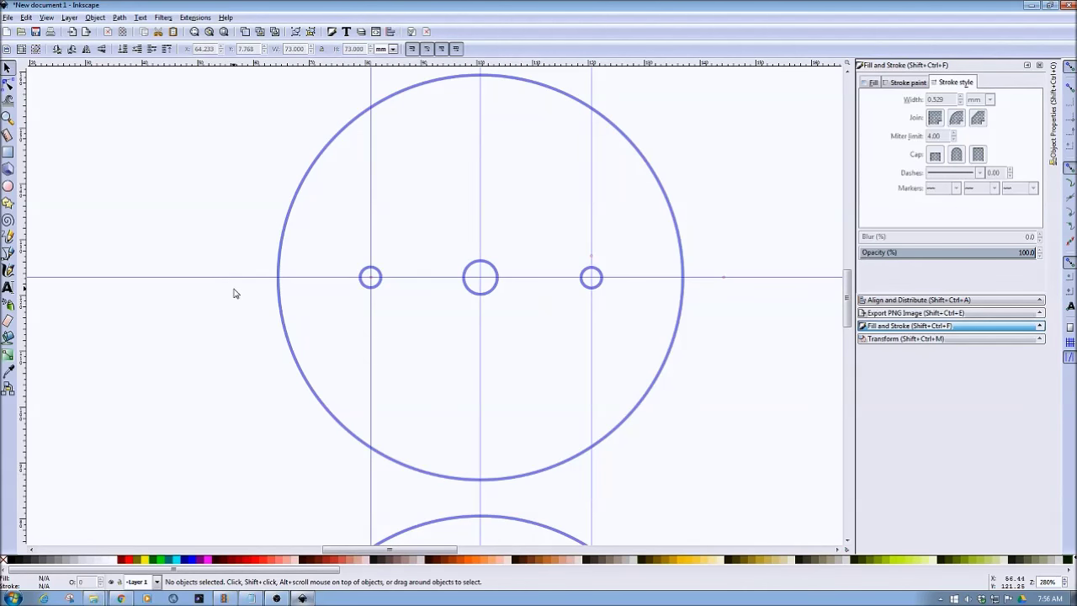
scroll(233, 292, down, 6)
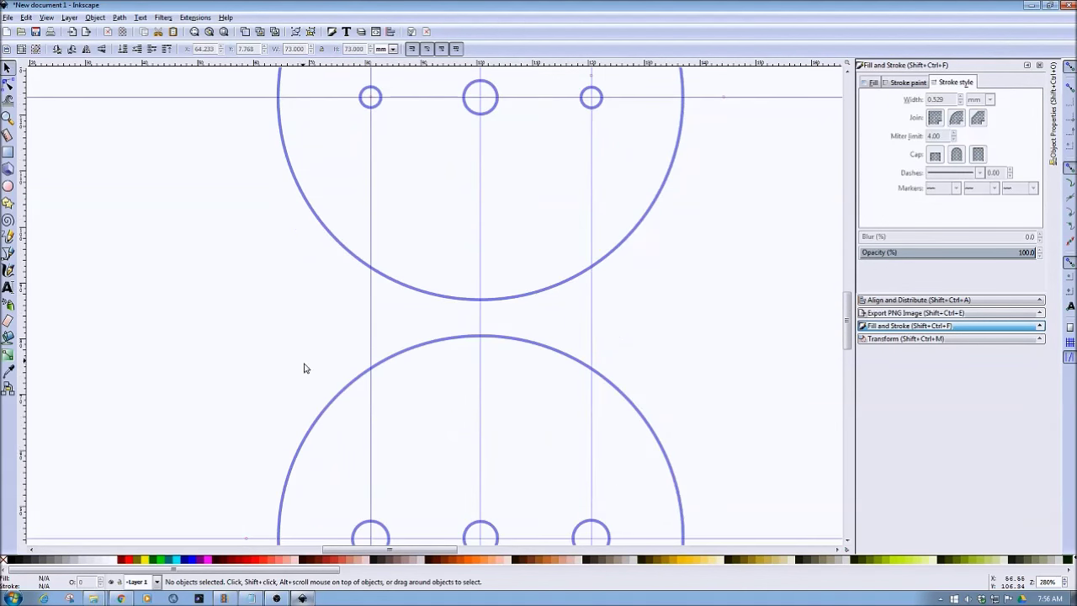
click(332, 403)
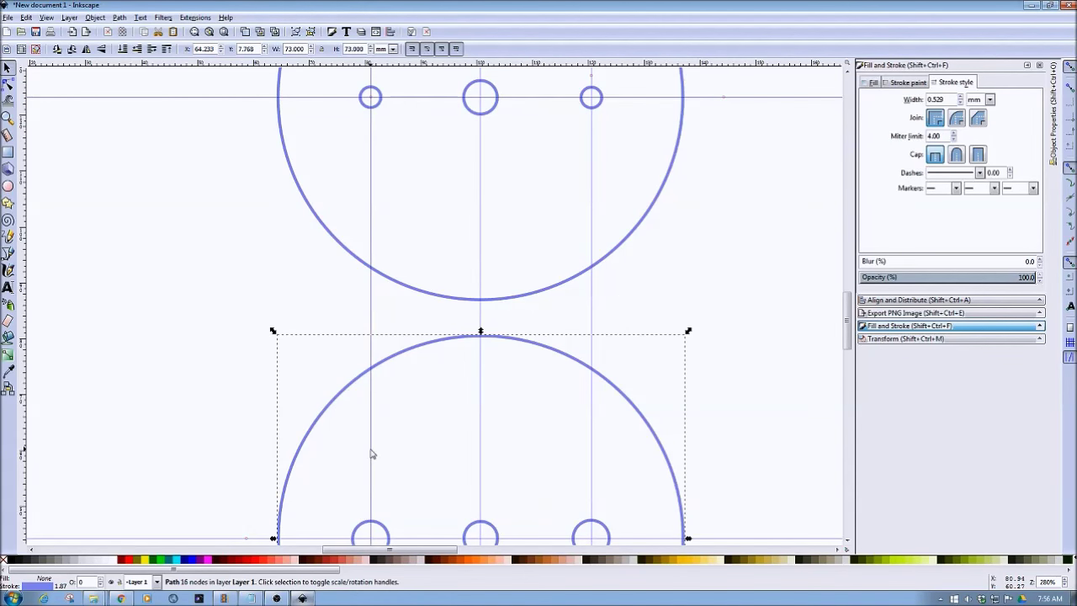
key(Delete)
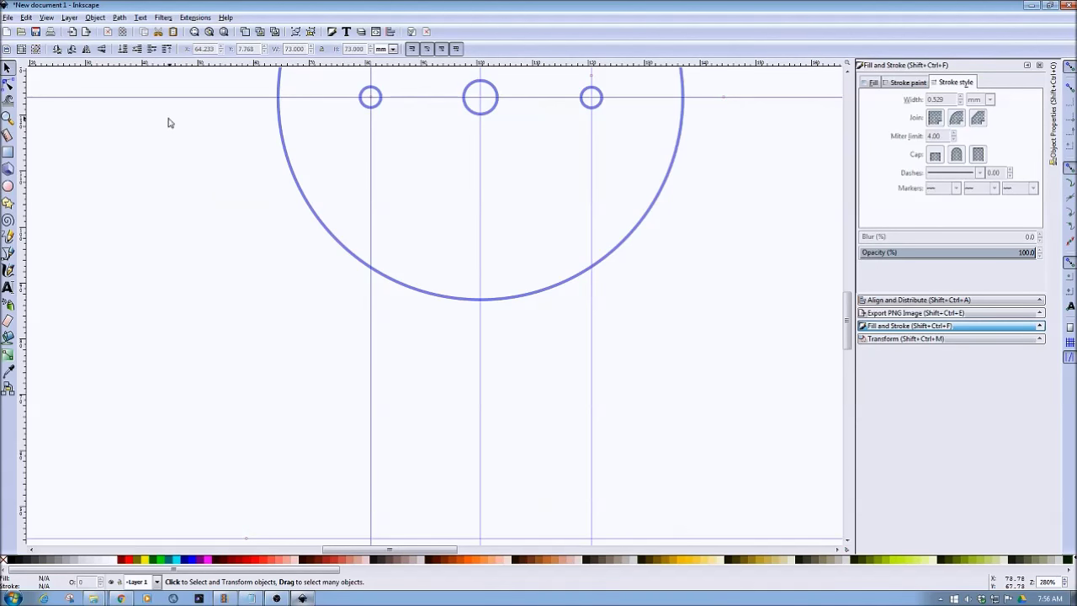
click(7, 18)
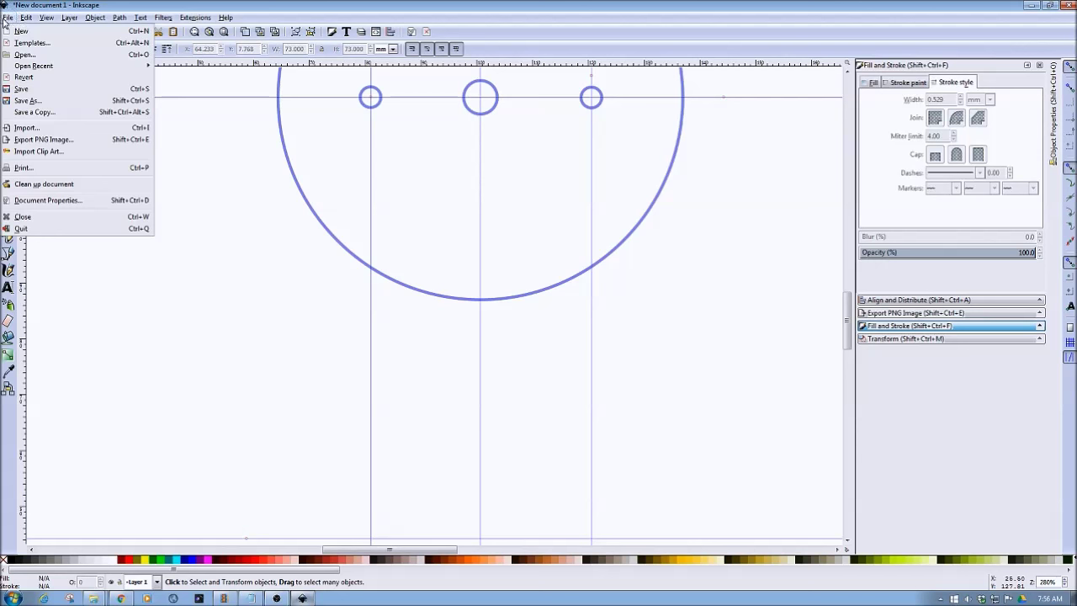
In Save a Copy, browse to usb_hdd_1 (T:) > 3D Prints > SVG.
click(39, 116)
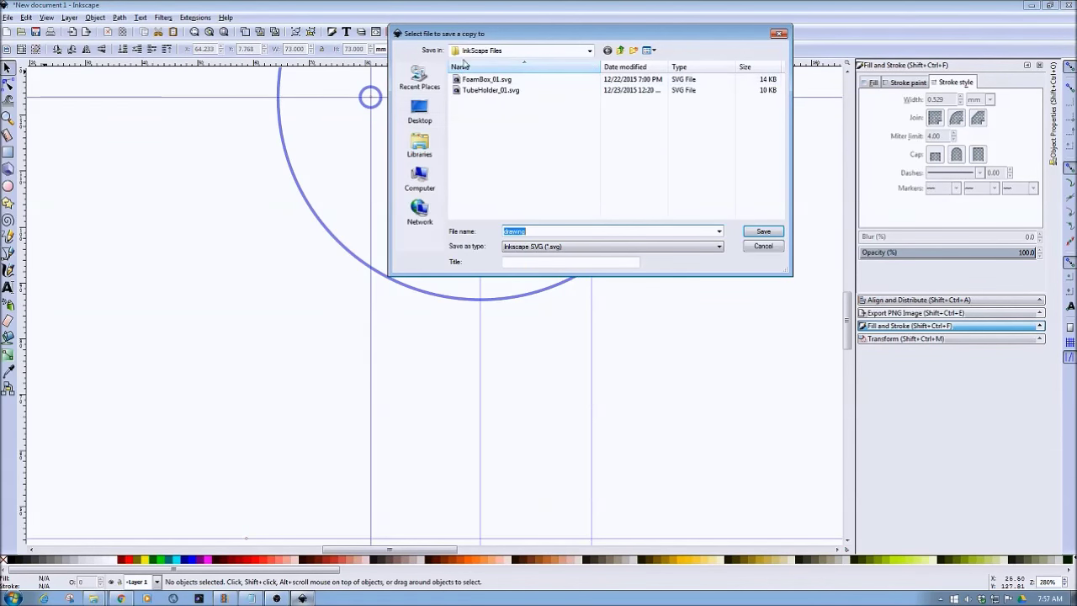
click(420, 177)
drag(780, 92, 778, 141)
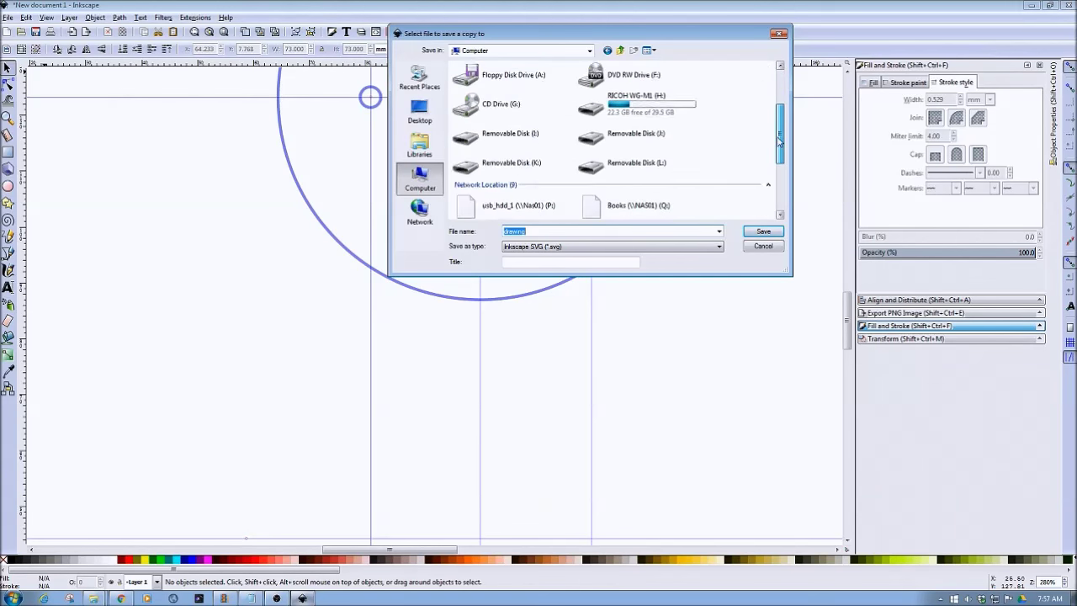
double_click(485, 168)
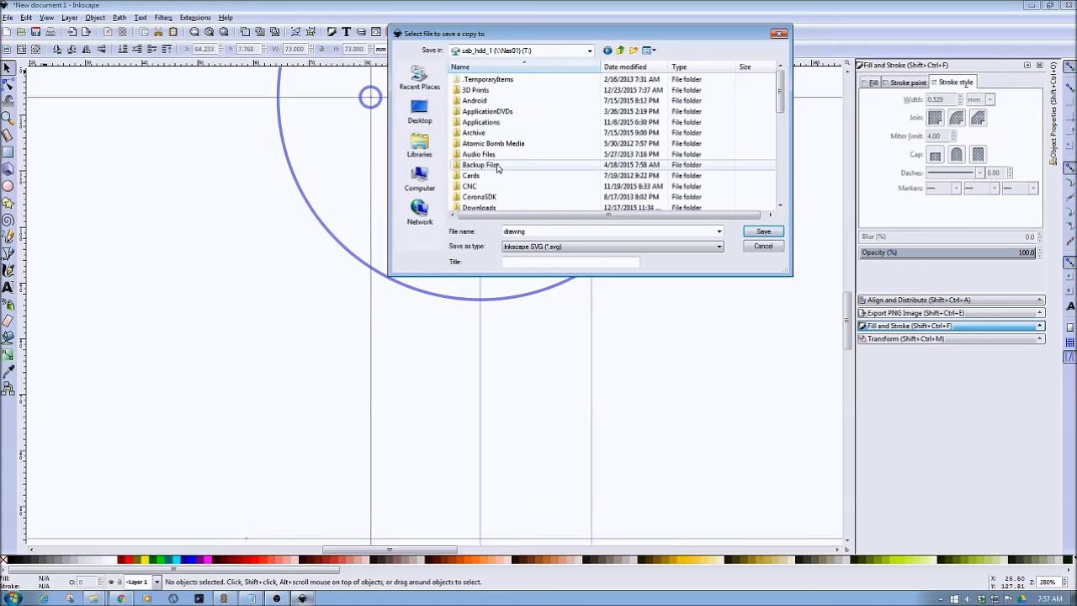
click(475, 90)
click(476, 91)
click(455, 94)
double_click(455, 95)
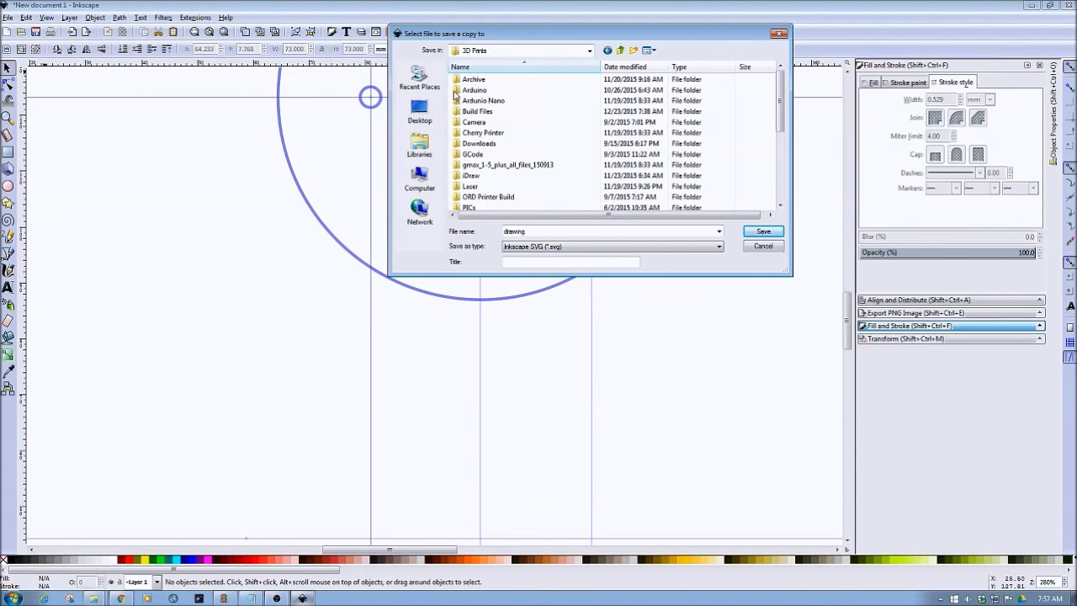
scroll(568, 179, down, 3)
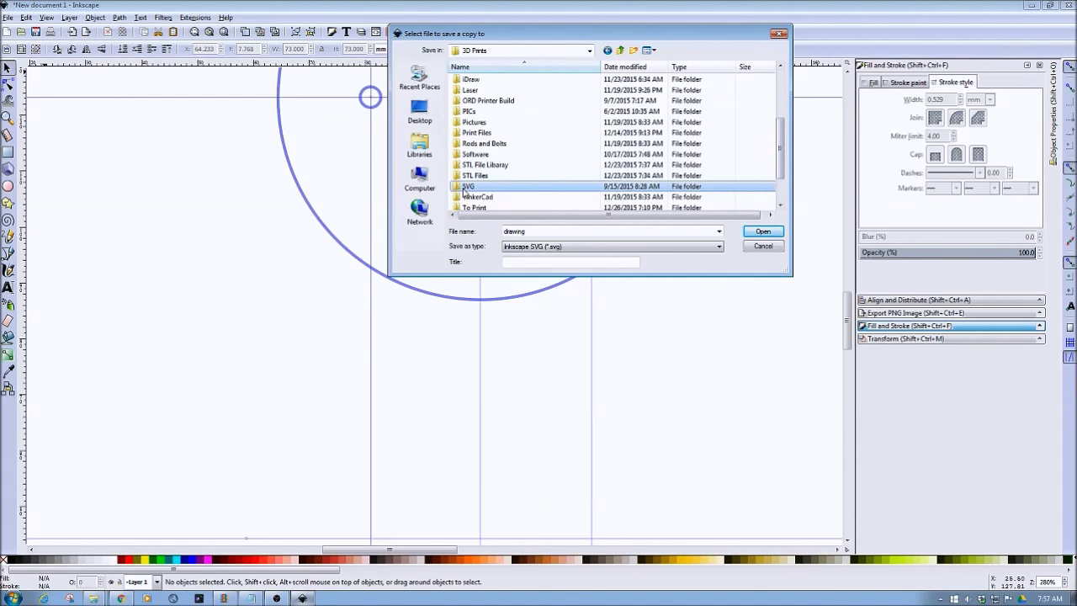
double_click(465, 187)
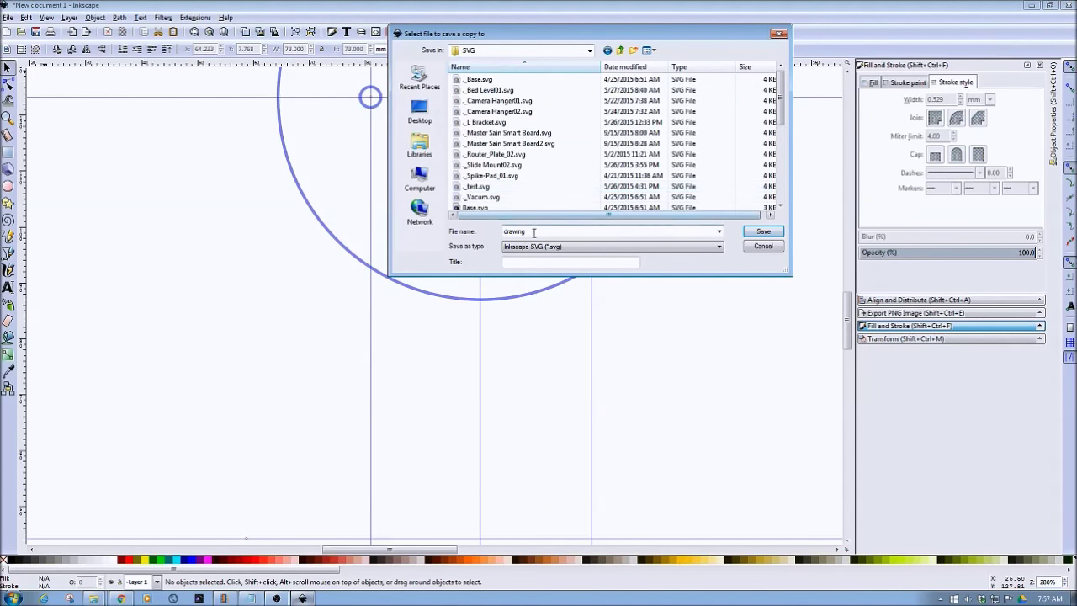
Keep the Inkscape SVG format and save the copy as TriPod-Top.
click(577, 247)
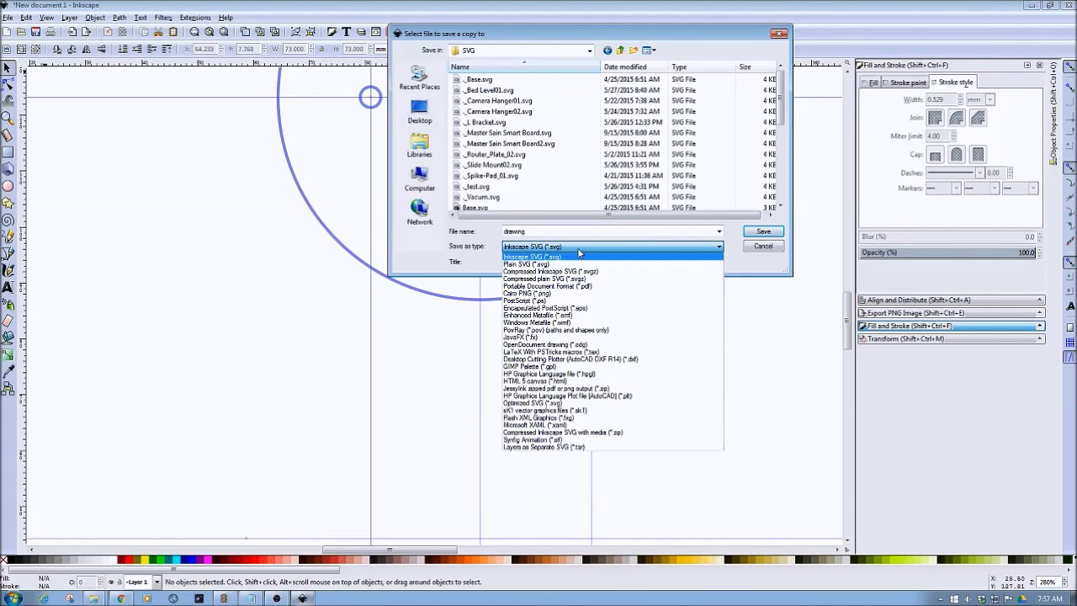
click(579, 252)
double_click(557, 231)
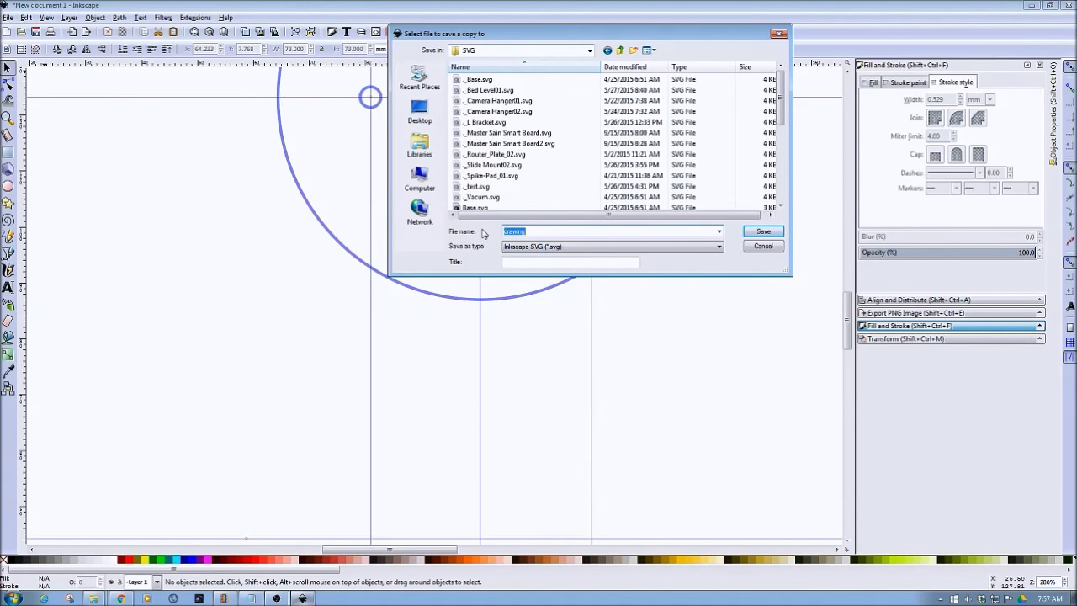
text(T)
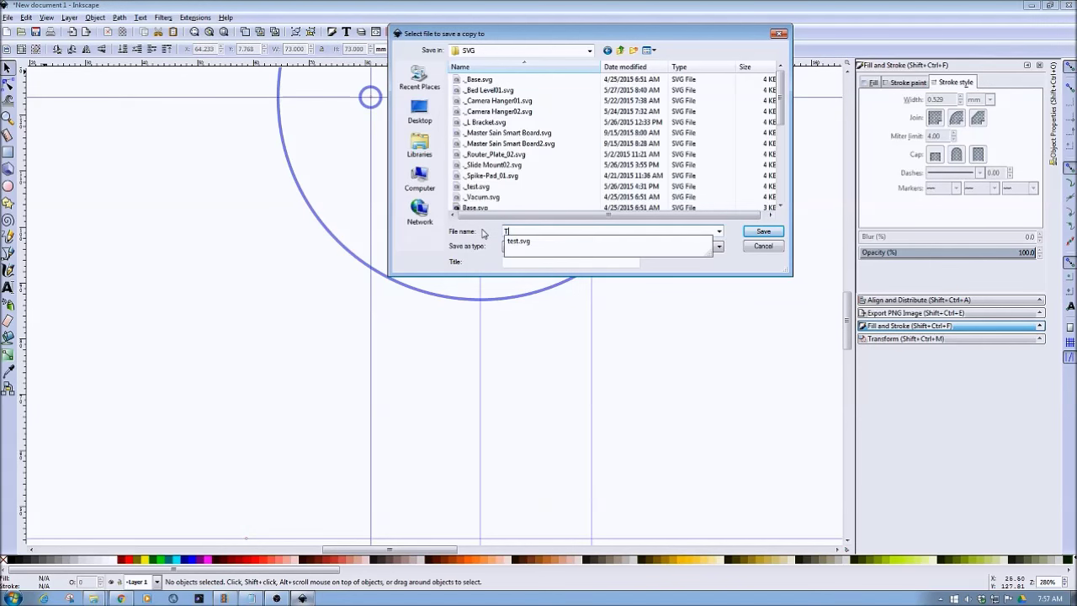
key(BackSpace)
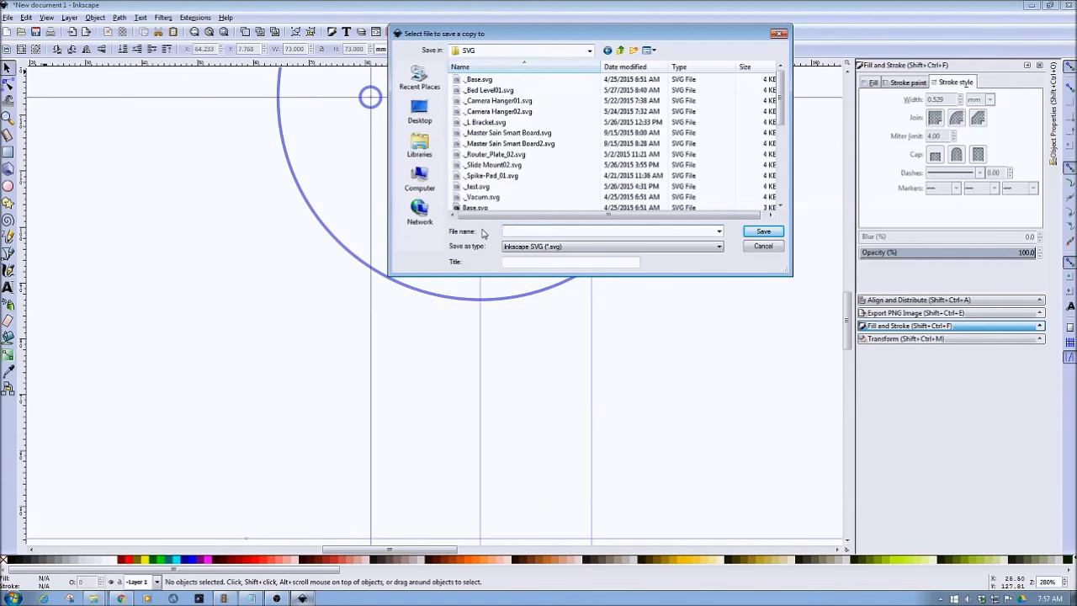
text(Tri)
text(Fo)
click(763, 230)
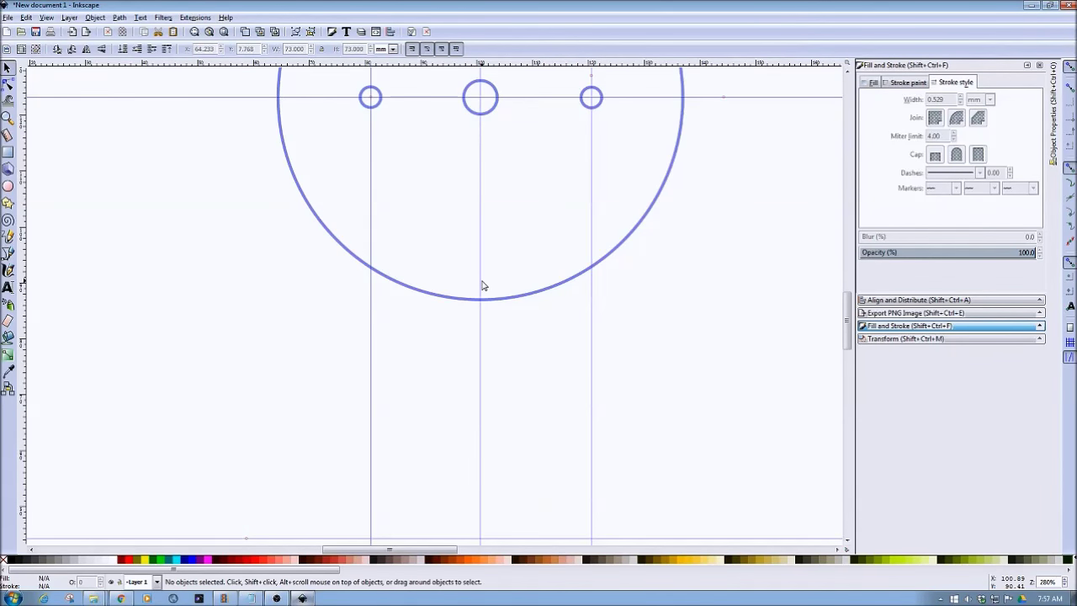
Save the drawing as TriPod-Top.svg, then delete the upper disc, leaving the bottom disc.
key(ctrl)
key(ctrl+s)
key(ctrl)
key(ctrl+z)
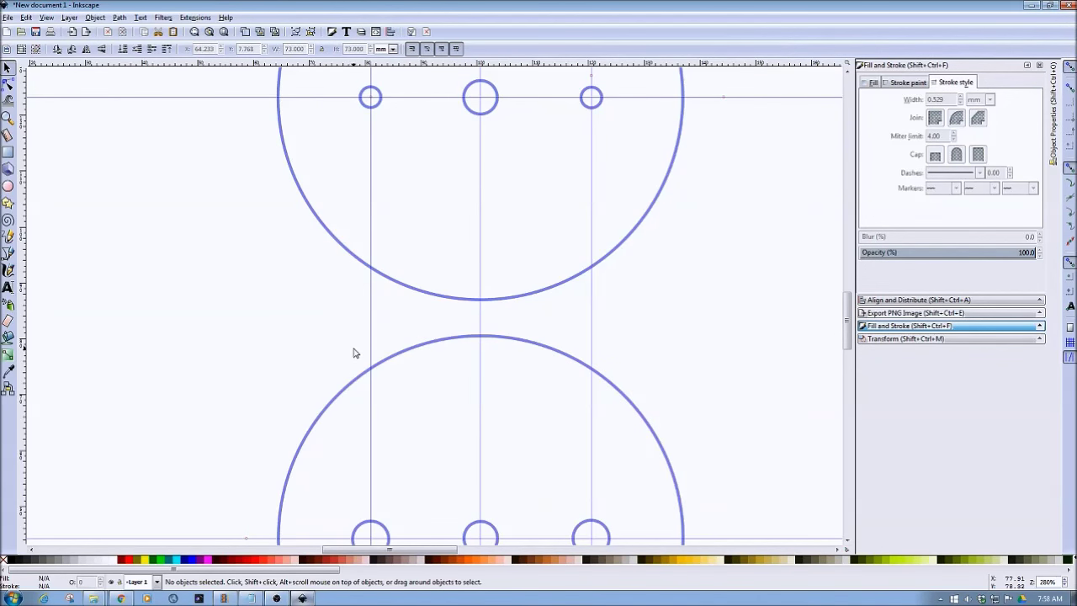
click(503, 298)
key(Delete)
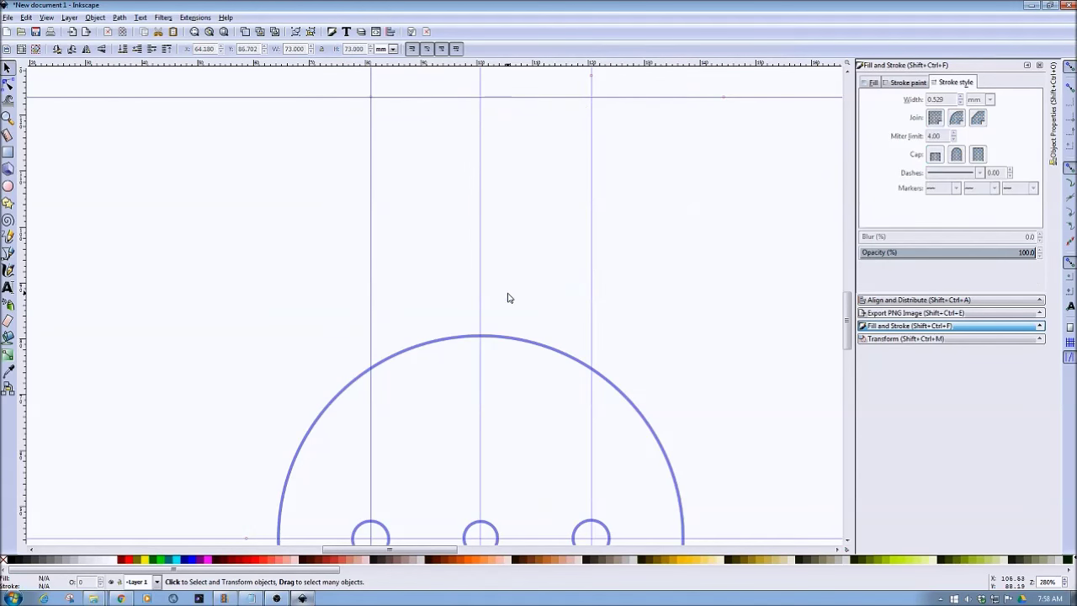
Save the bottom disc alone as TriPod-Bottom.svg, restore the upper disc, and minimize Inkscape.
click(7, 17)
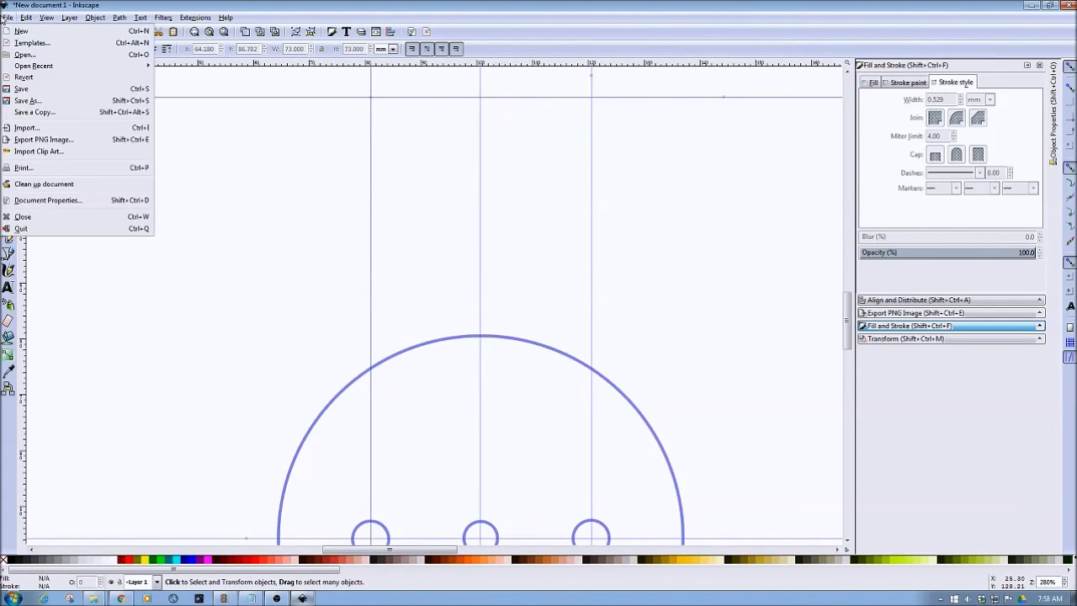
click(39, 112)
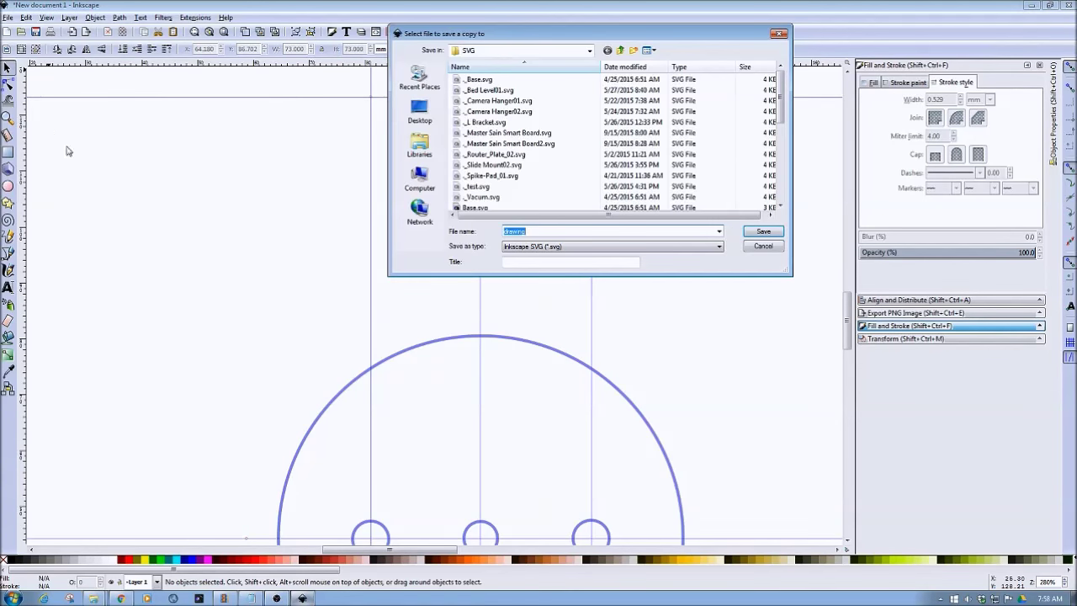
drag(781, 114, 779, 187)
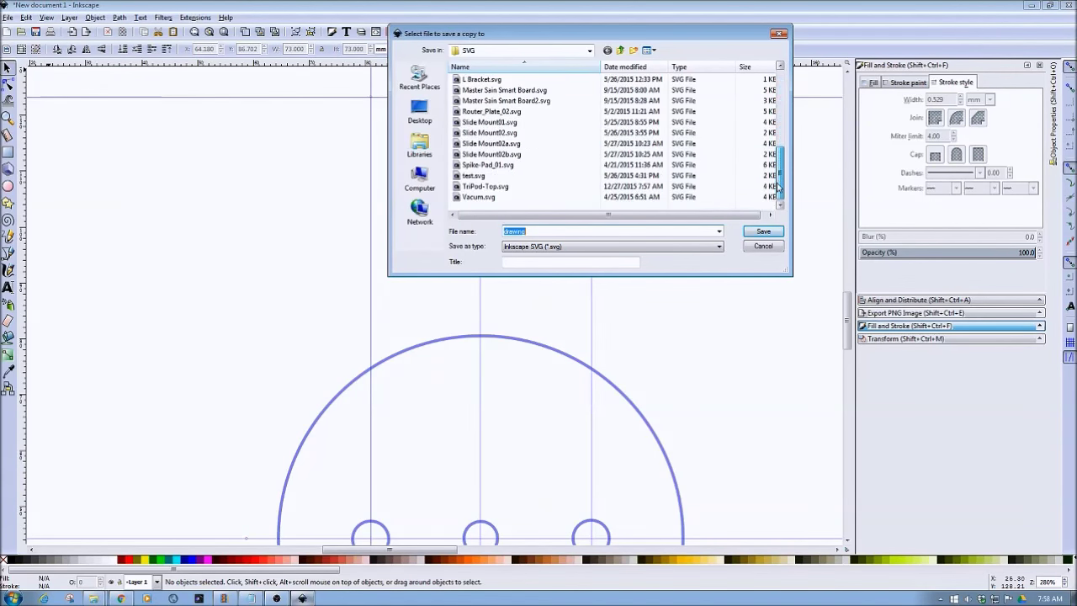
click(492, 186)
click(535, 230)
key(Right)
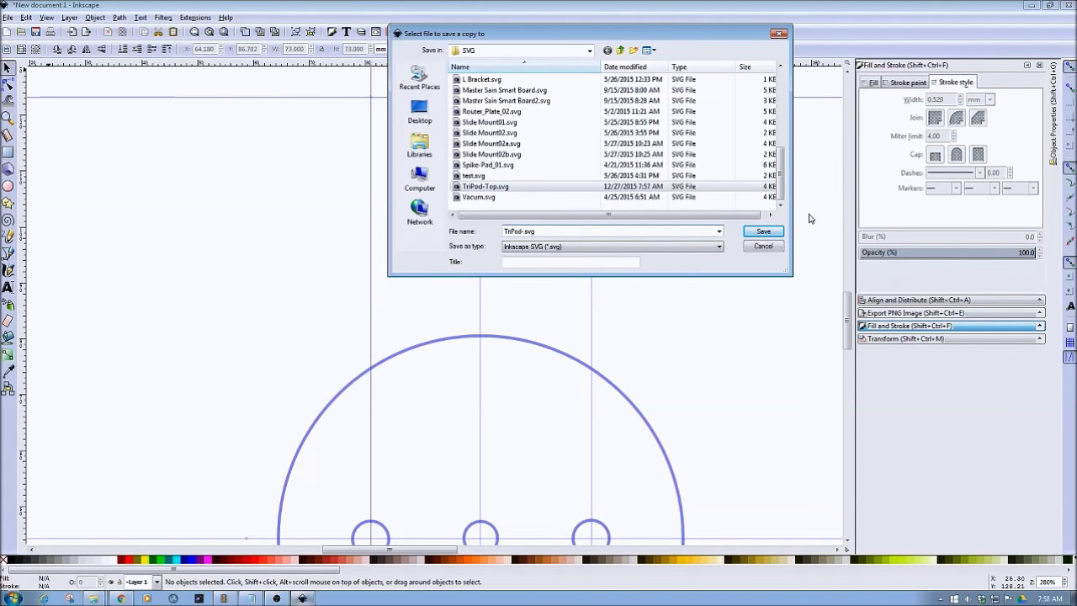
text(Bottom)
click(763, 231)
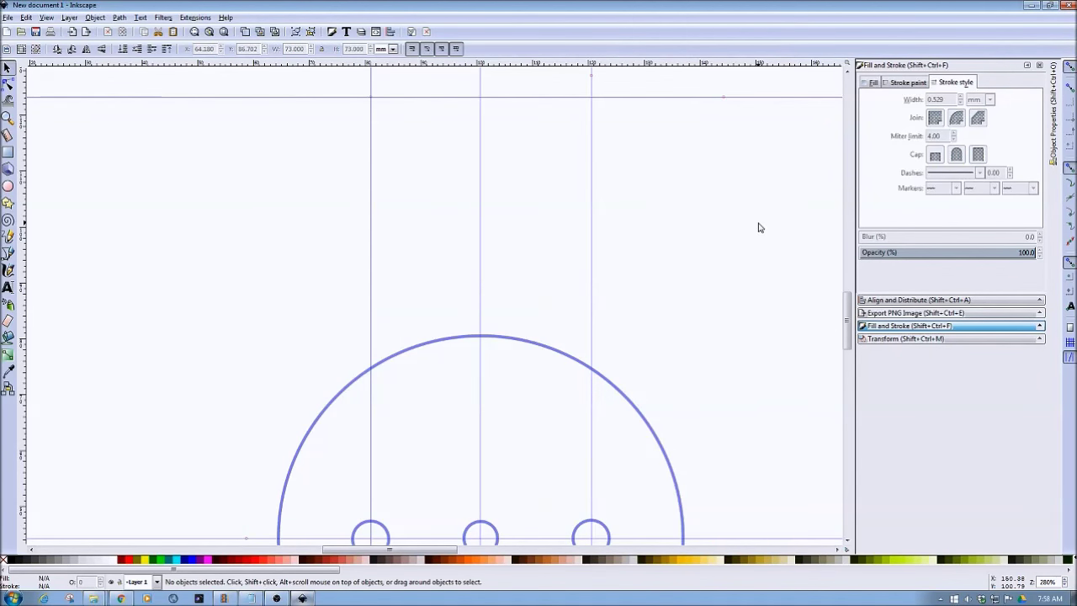
key(ctrl+z)
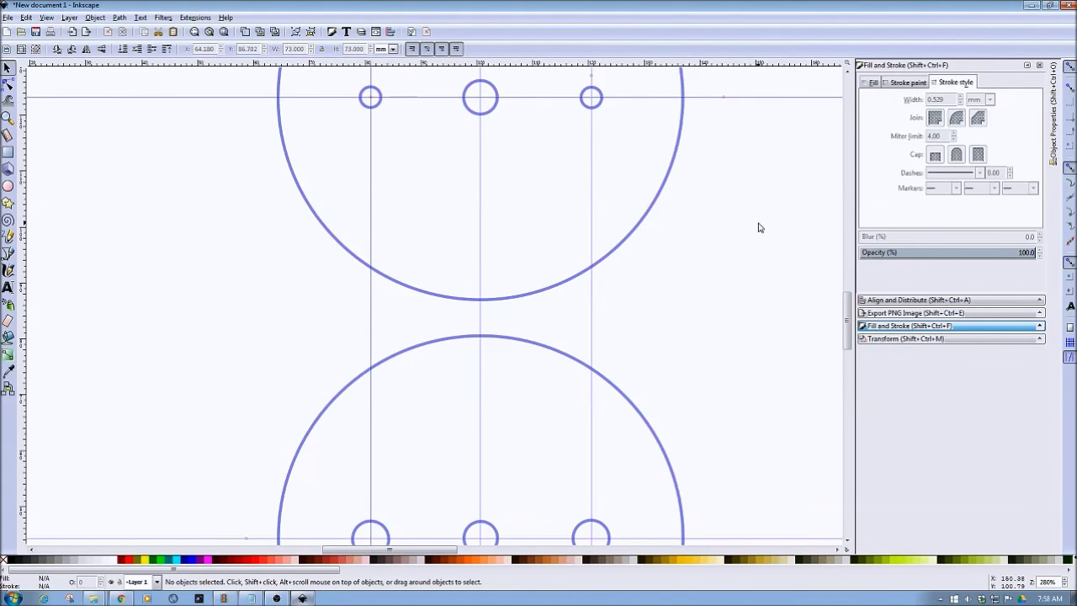
click(1028, 6)
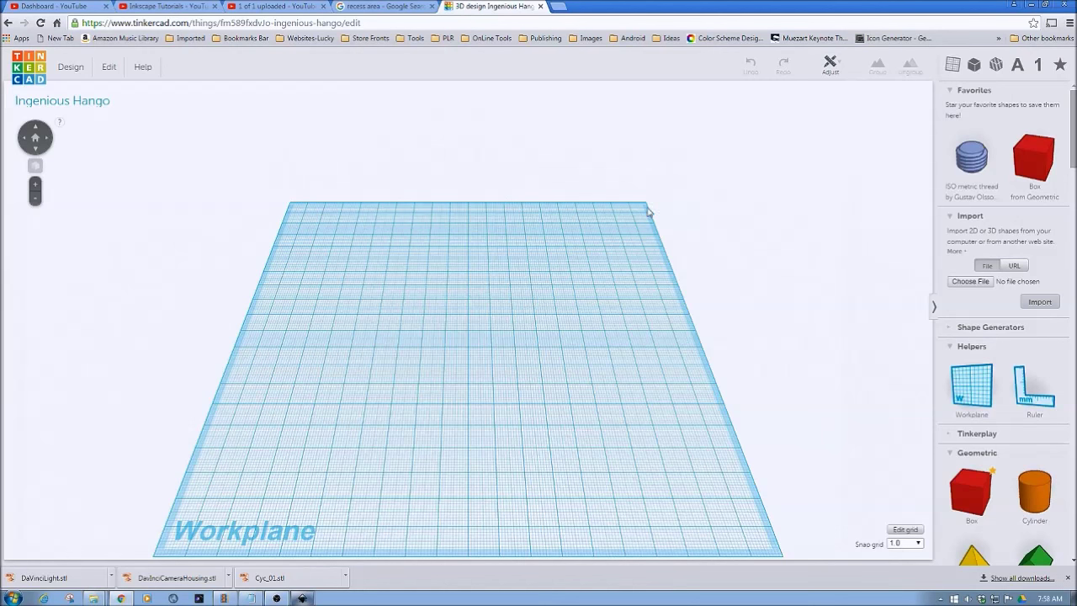
Import TriPod-Top.svg from T: > 3D Prints > SVG at 100% scale and 10 mm height.
click(976, 280)
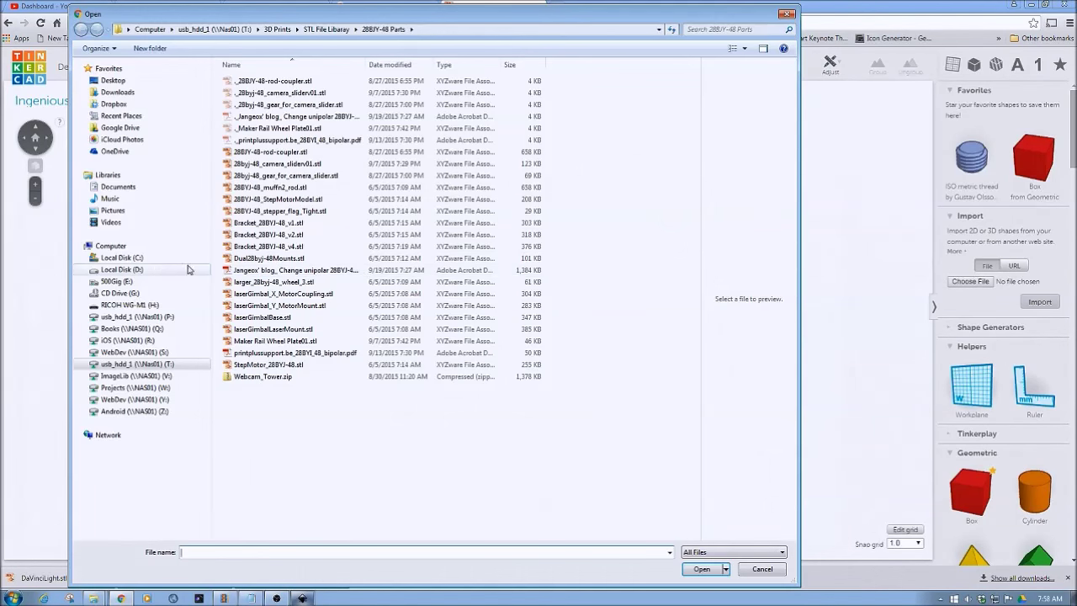
click(120, 376)
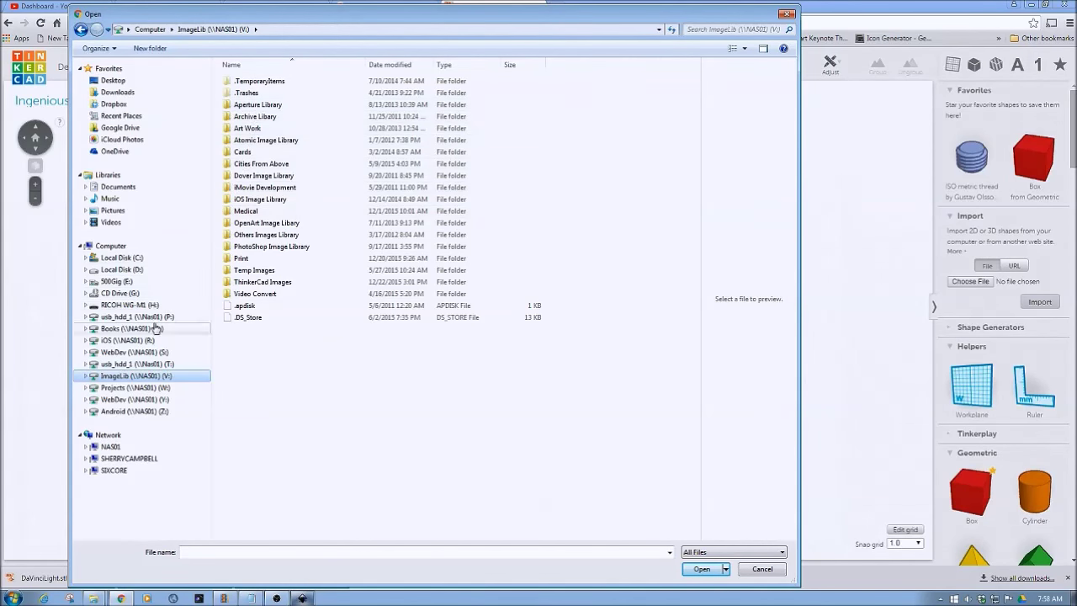
click(138, 363)
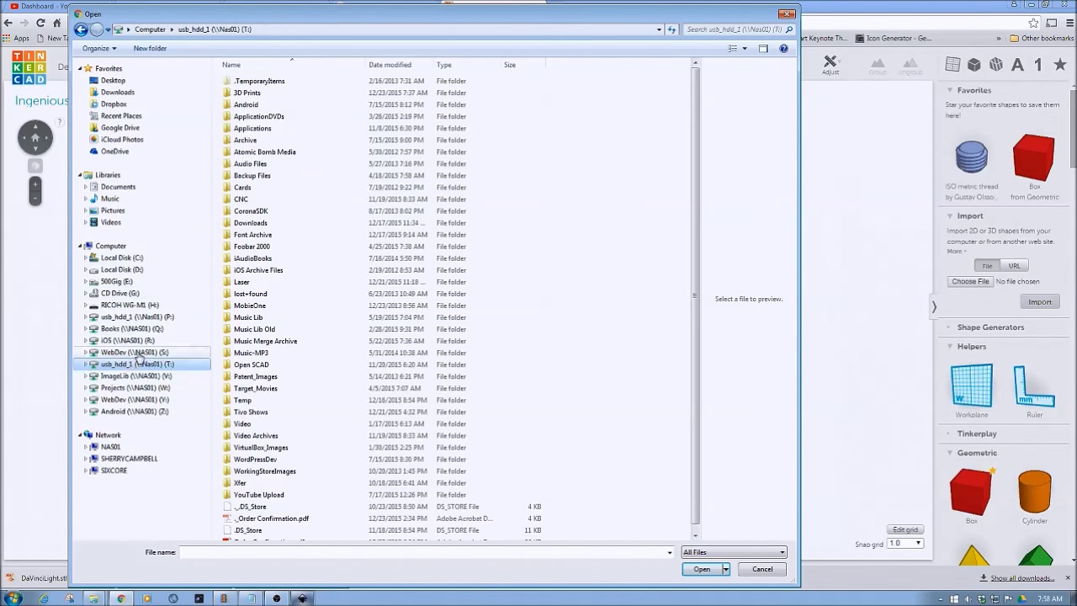
double_click(245, 93)
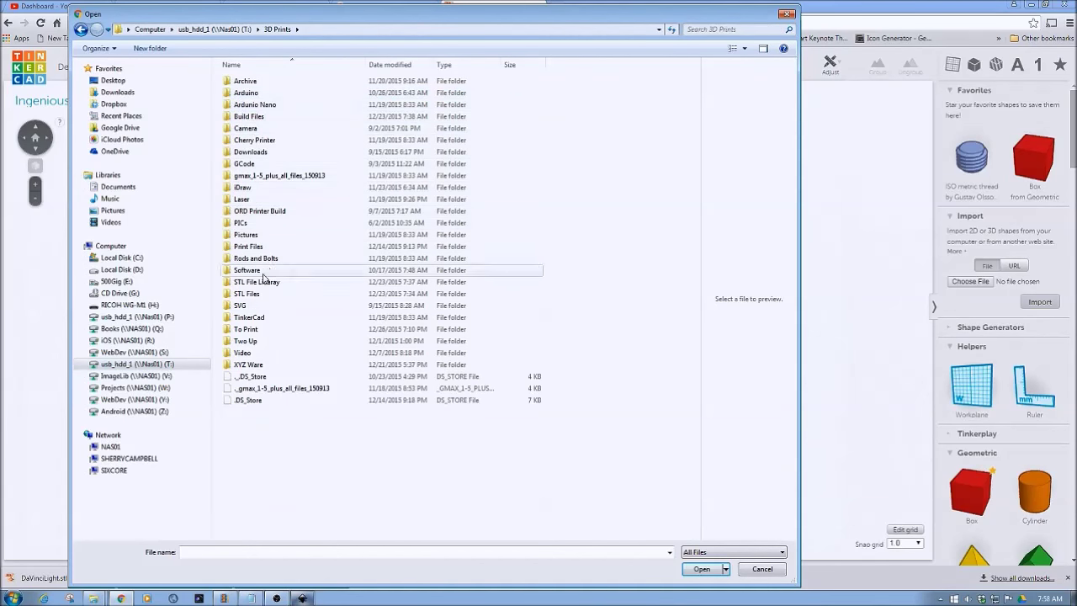
double_click(249, 305)
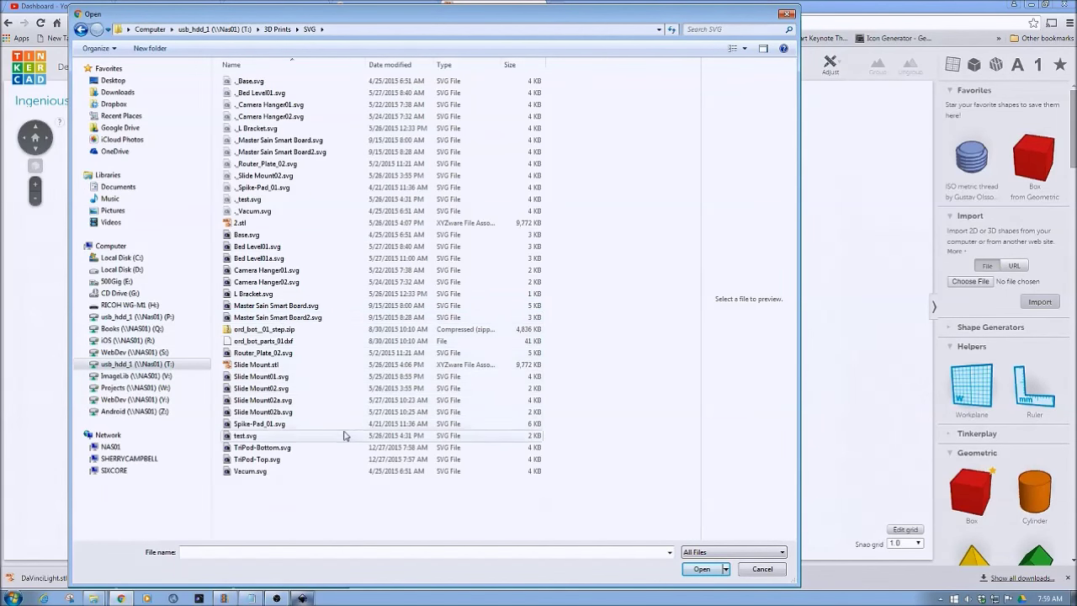
click(262, 459)
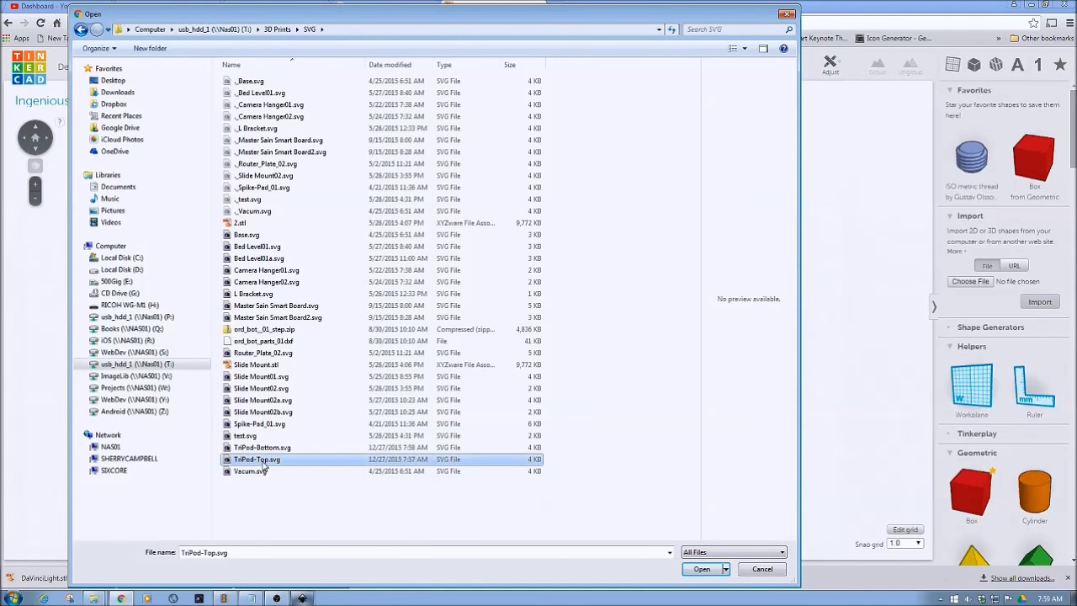
click(702, 567)
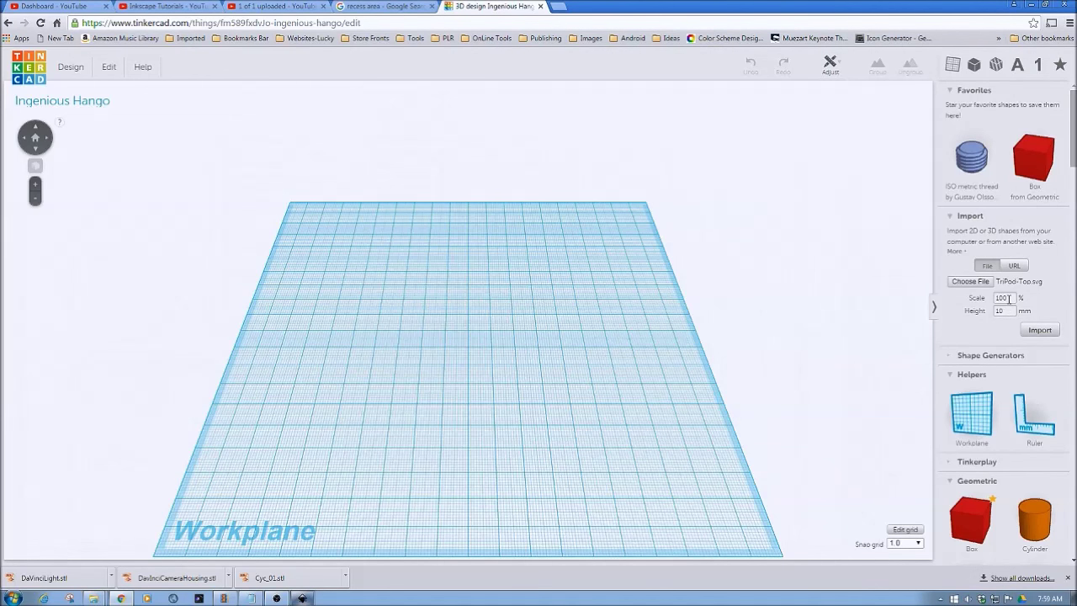
click(1035, 334)
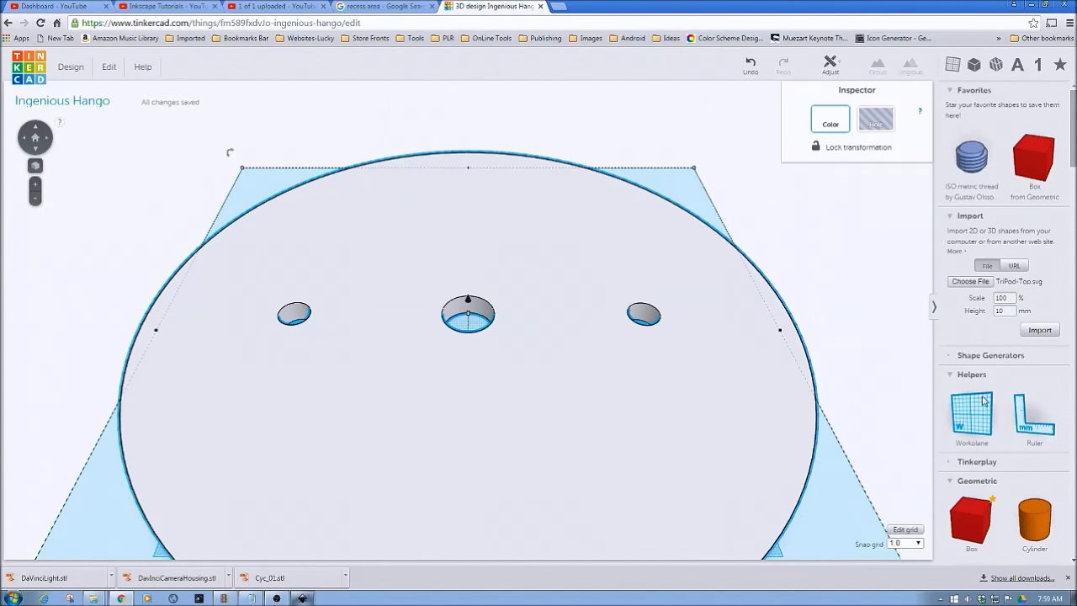
Place a ruler on the workplane.
drag(1033, 429, 126, 512)
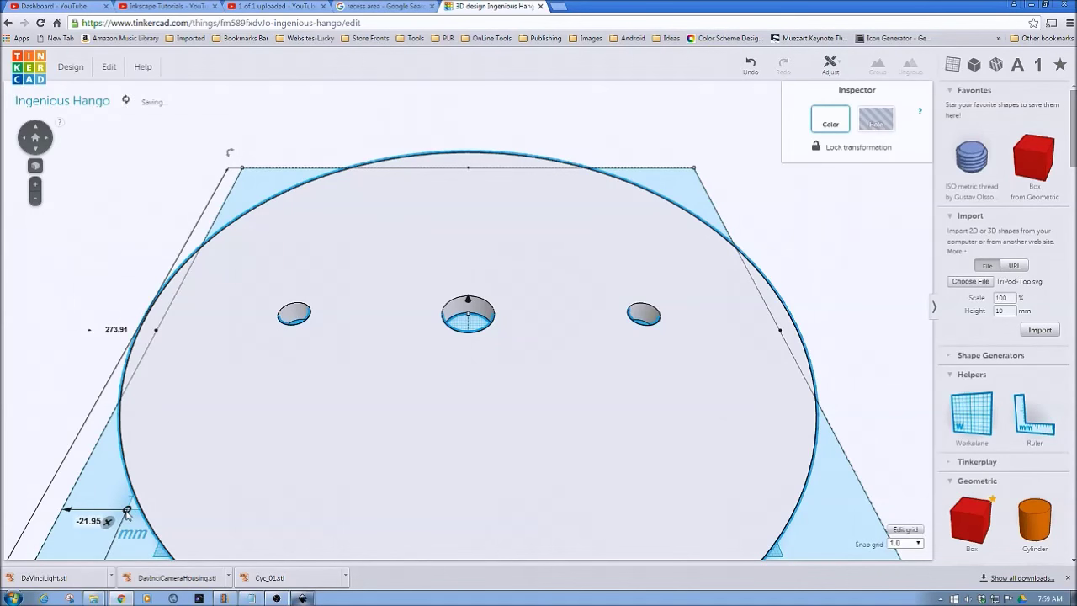
scroll(270, 421, up, 2)
scroll(270, 421, down, 2)
scroll(270, 418, down, 3)
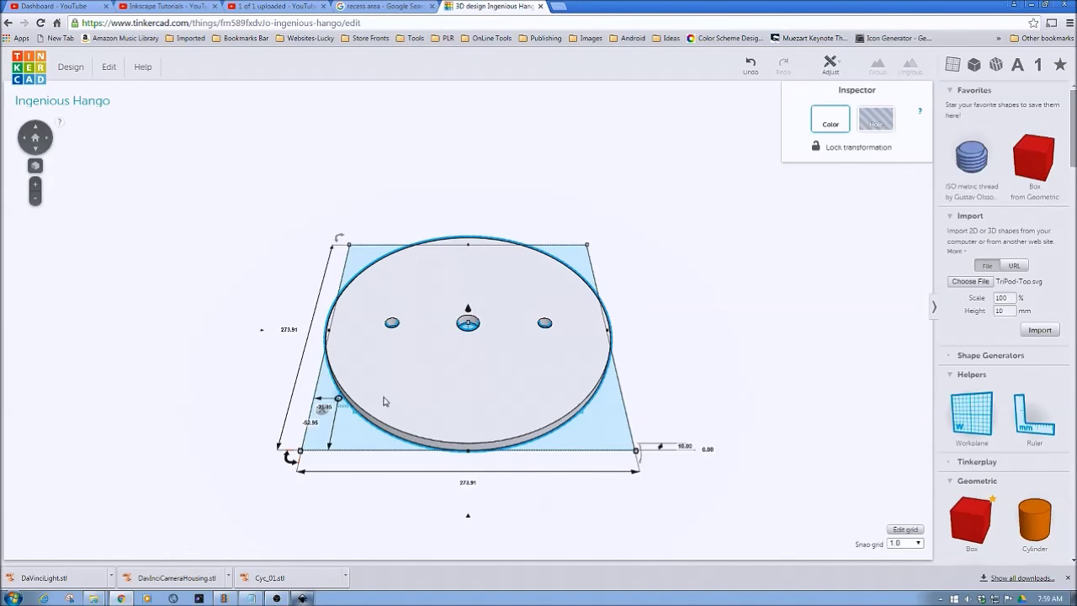
Resize the imported disc from 273.91 to 73 mm depth and 73 mm width.
click(289, 330)
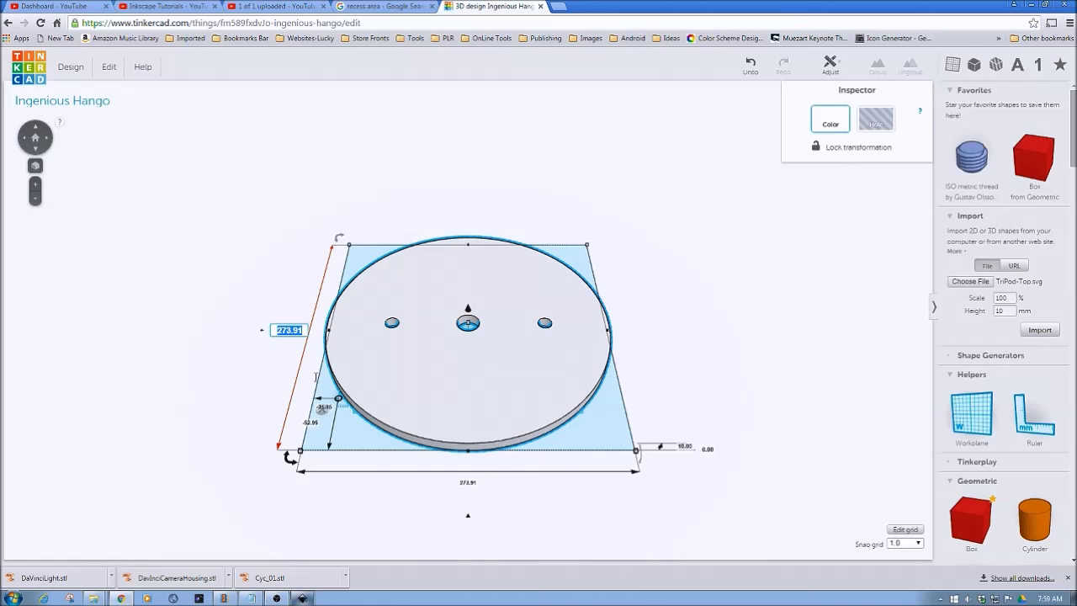
text(73)
click(464, 485)
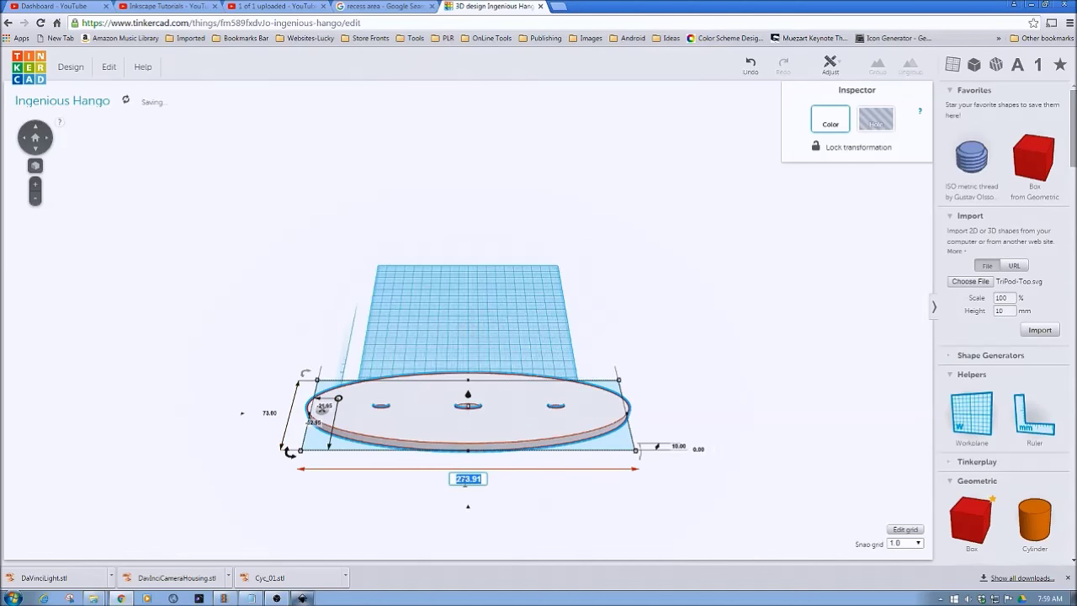
text(73)
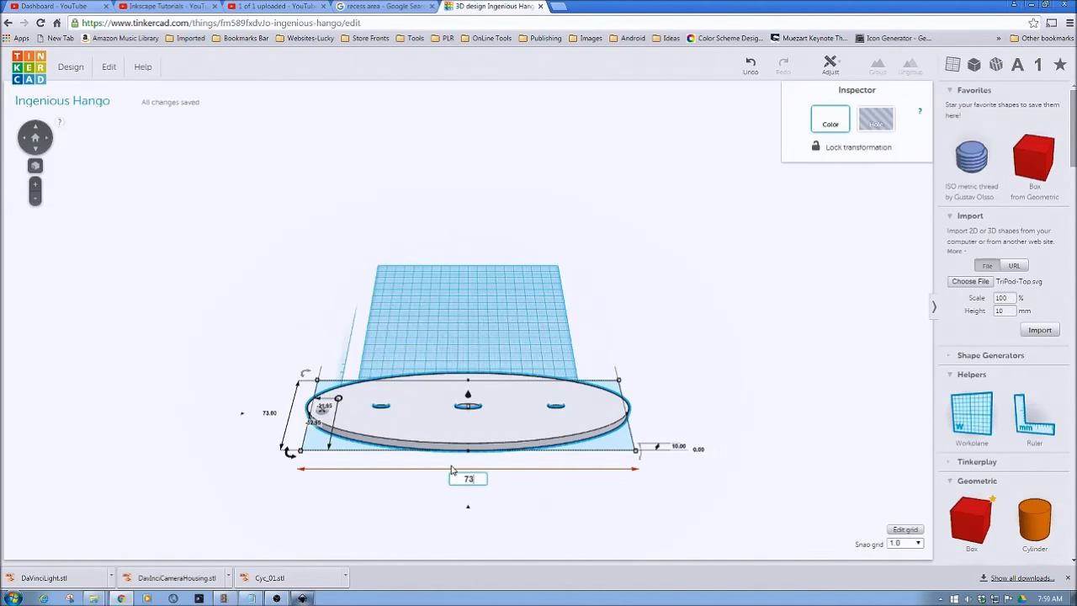
key(Return)
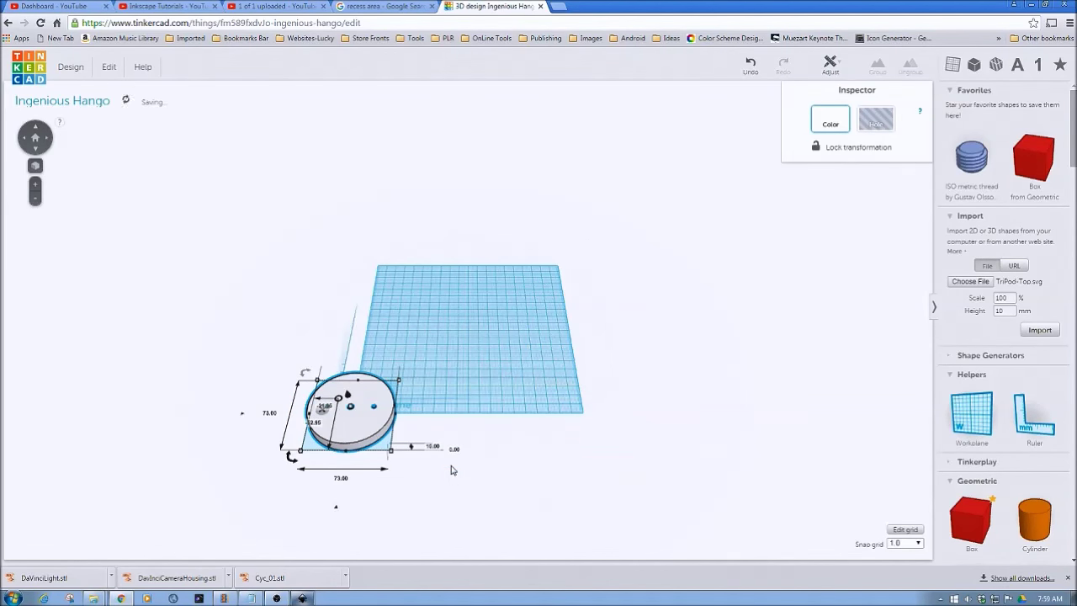
Drop the disc near the back of the workplane and view it from nearly top-down.
drag(363, 431, 476, 307)
click(525, 343)
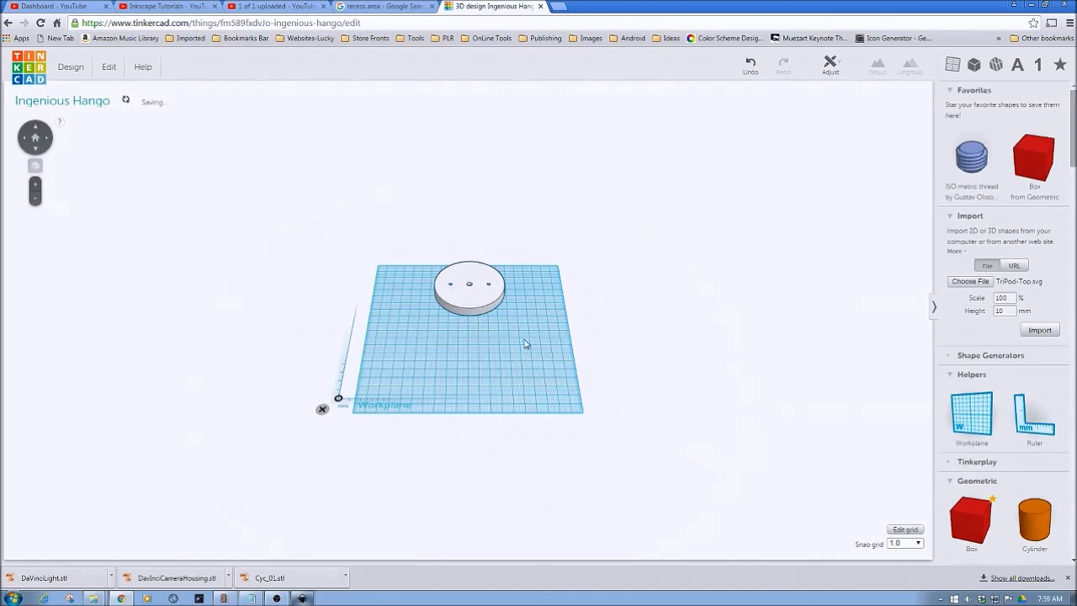
right_drag(480, 312, 471, 344)
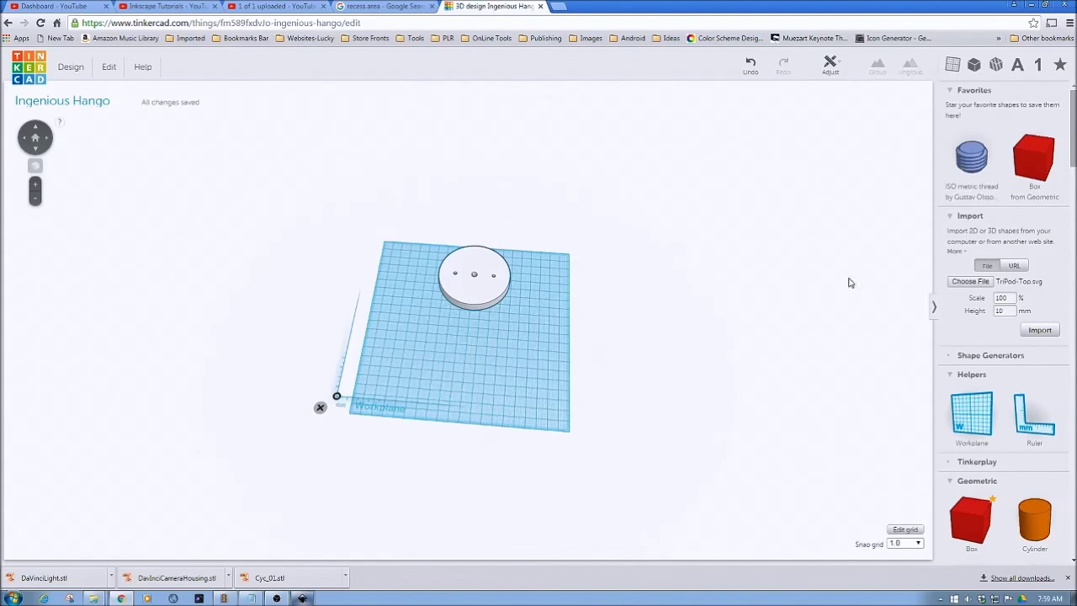
Import TriPod-Bottom.svg into the design.
click(959, 282)
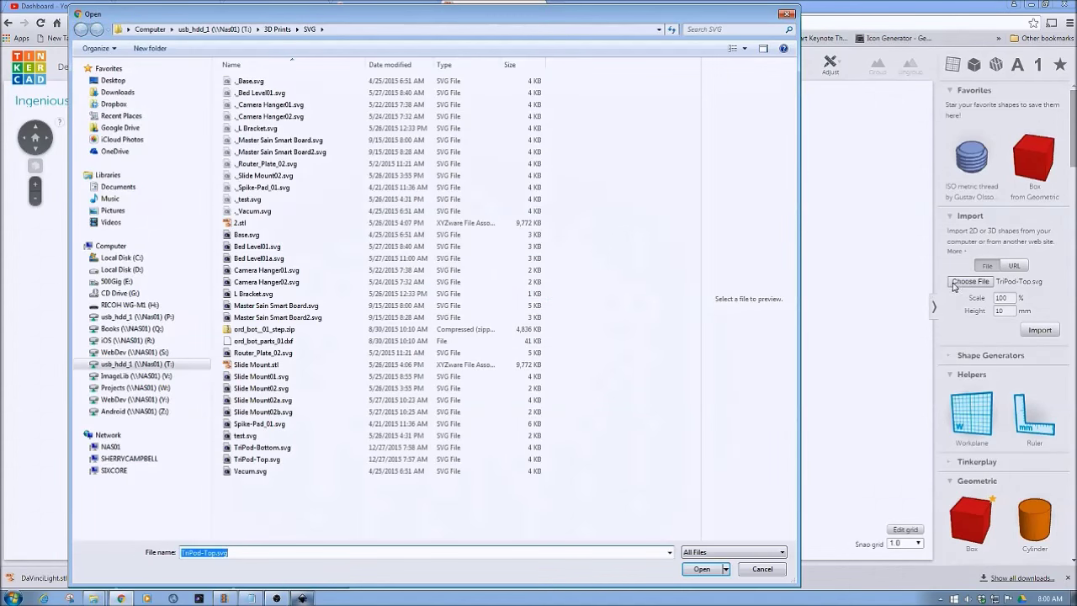
click(295, 450)
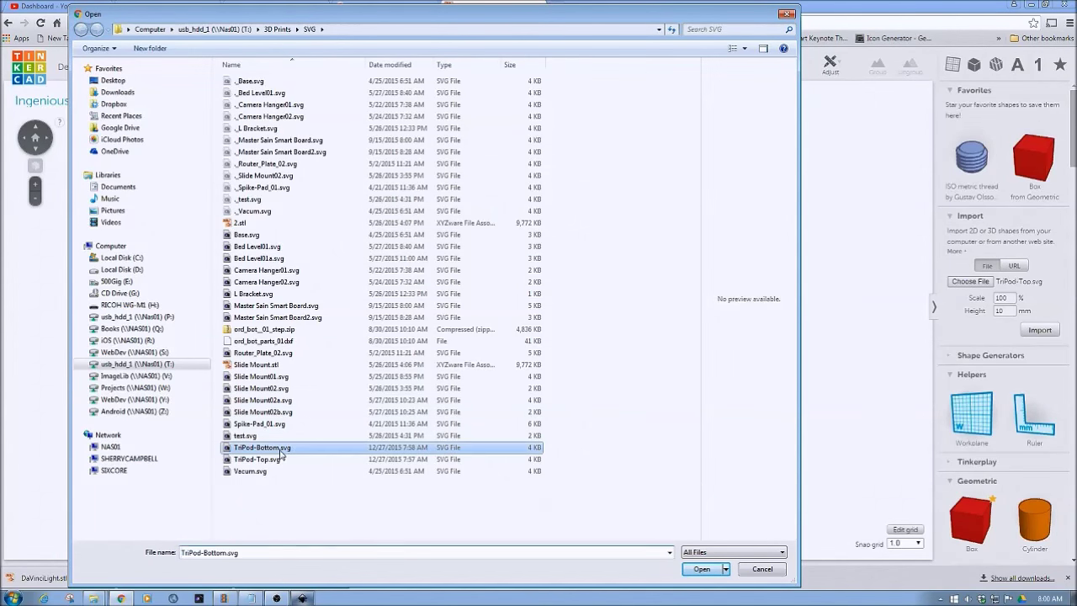
click(701, 568)
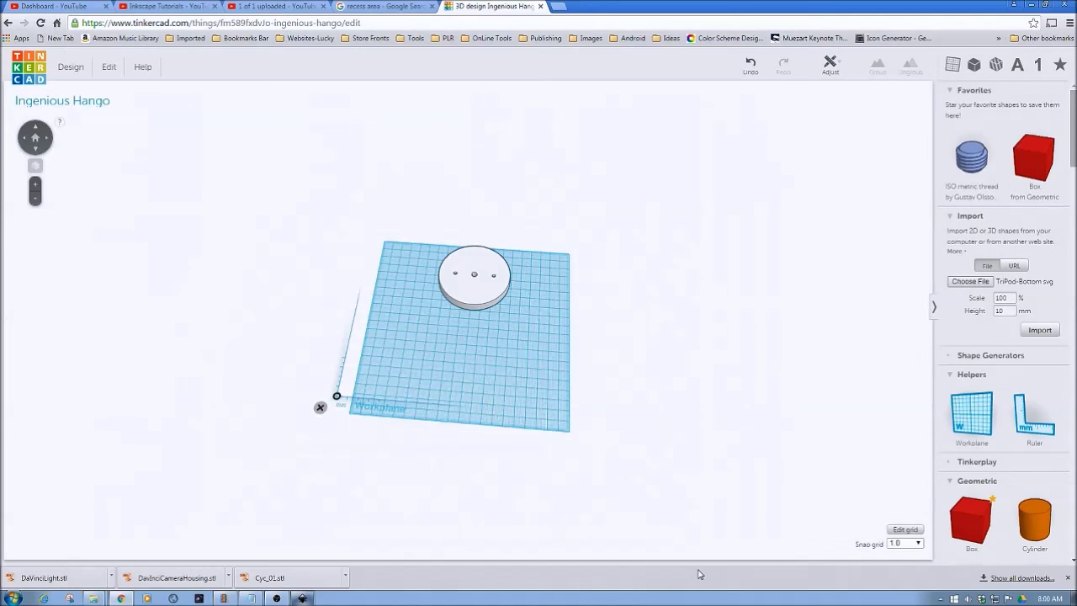
click(1035, 329)
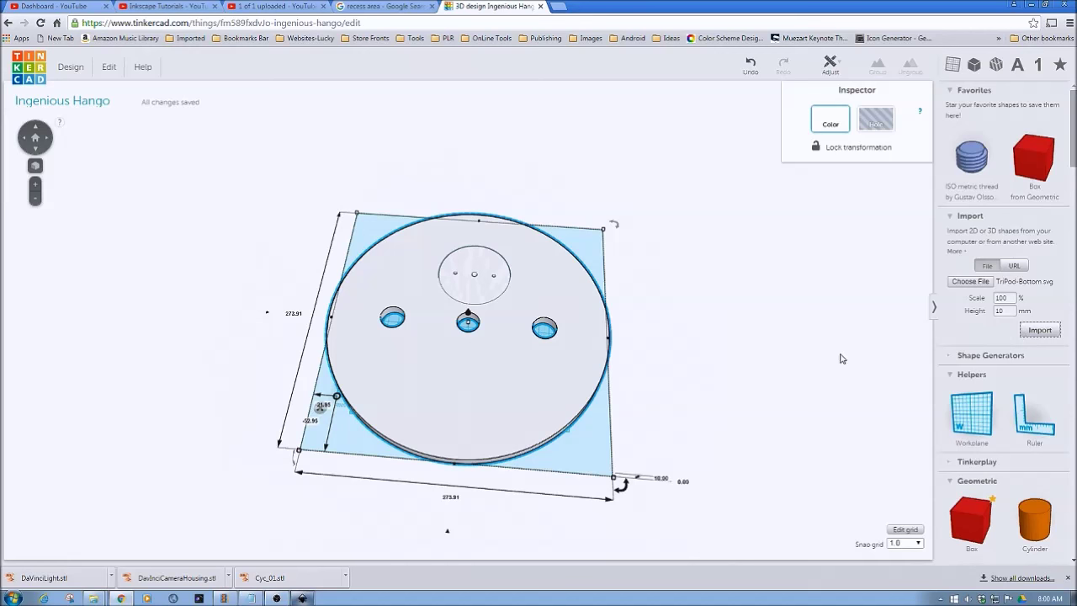
Resize the new disc to 73 mm depth and 73 mm width.
click(292, 313)
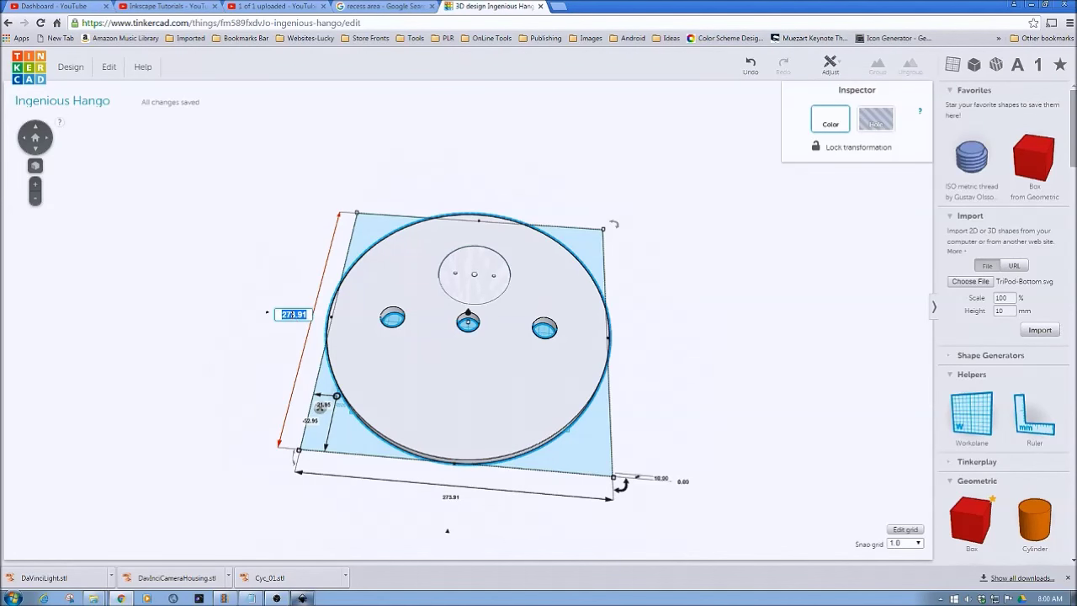
text(73)
click(451, 496)
text(7)
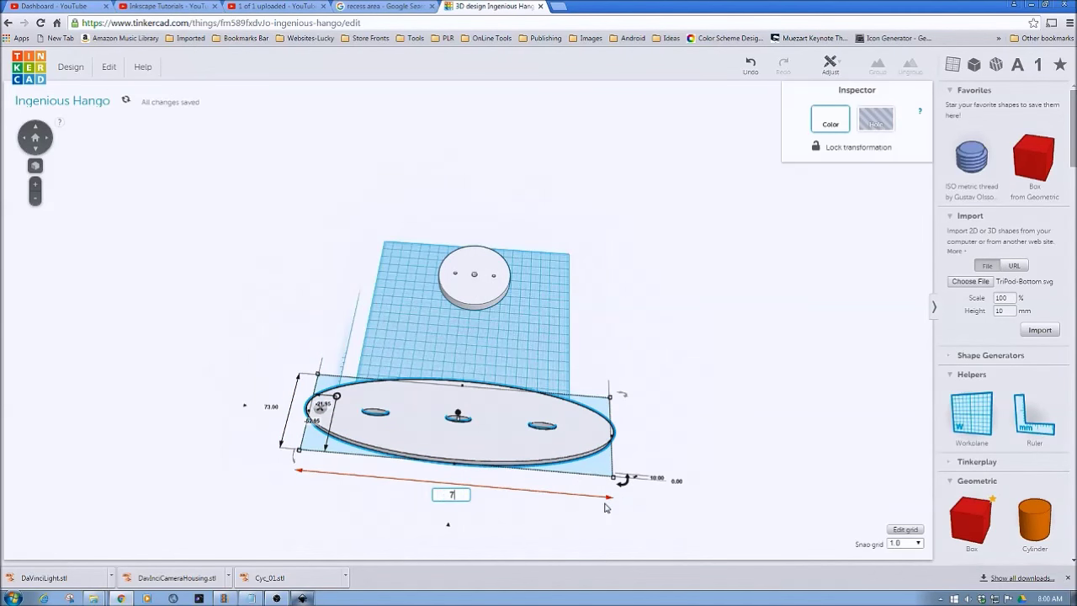
text(3)
key(Return)
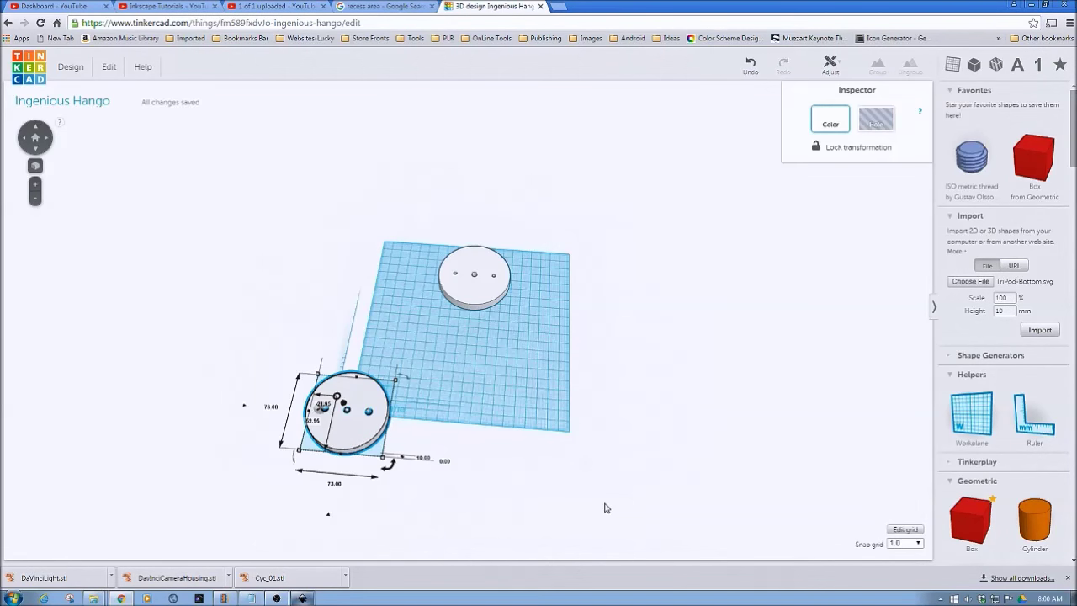
Place the second disc on the workplane in front of the first one.
drag(345, 436, 455, 384)
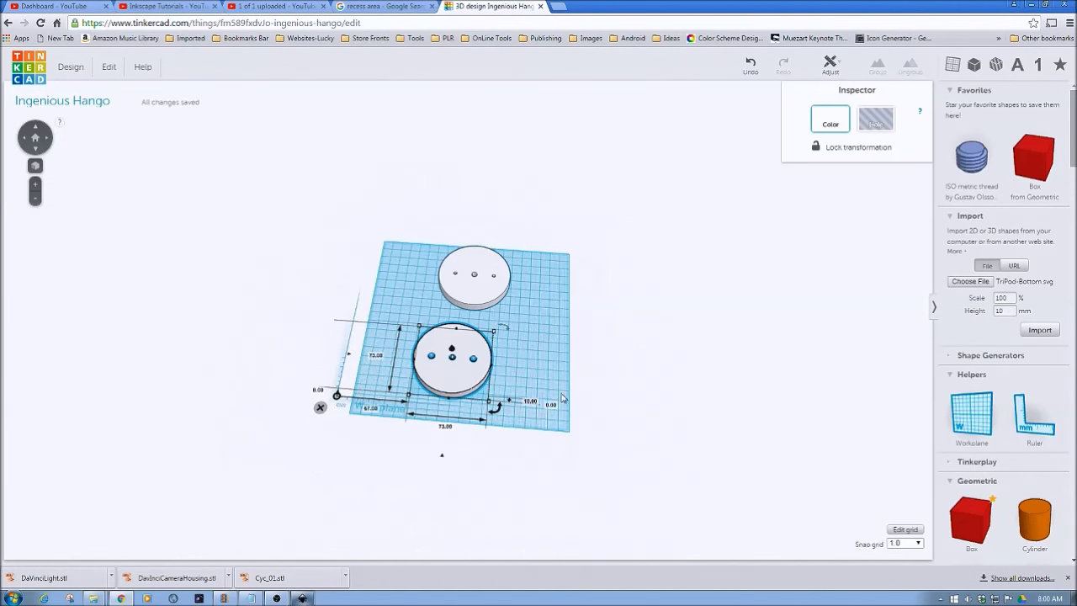
scroll(564, 416, up, 5)
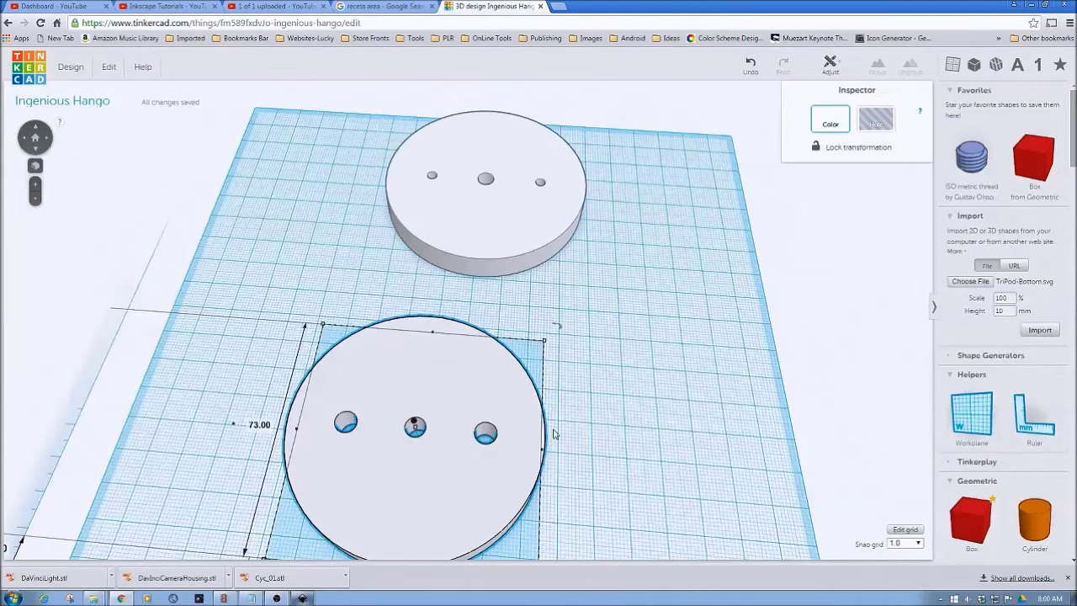
scroll(554, 436, down, 2)
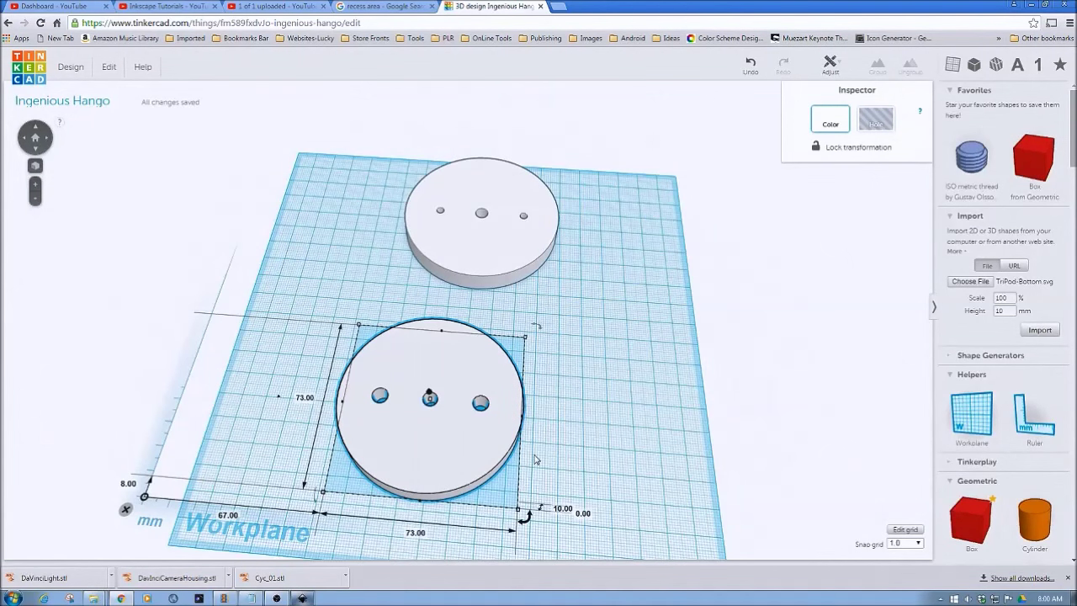
click(610, 476)
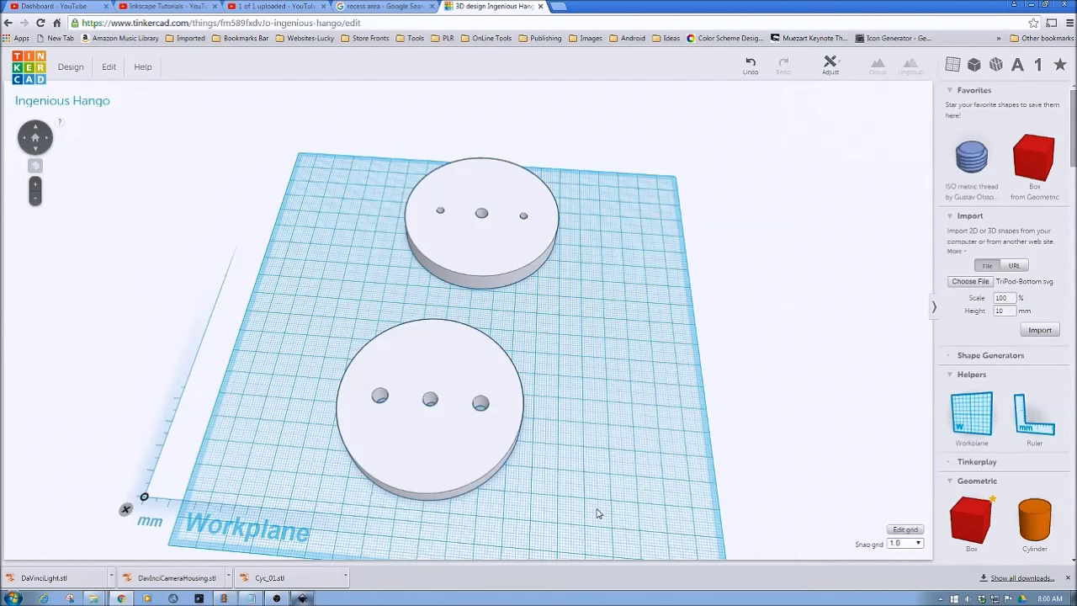
Colour the front disc orange.
mouse_move(596, 497)
right_down()
mouse_move(591, 457)
mouse_move(637, 461)
mouse_move(602, 500)
right_up()
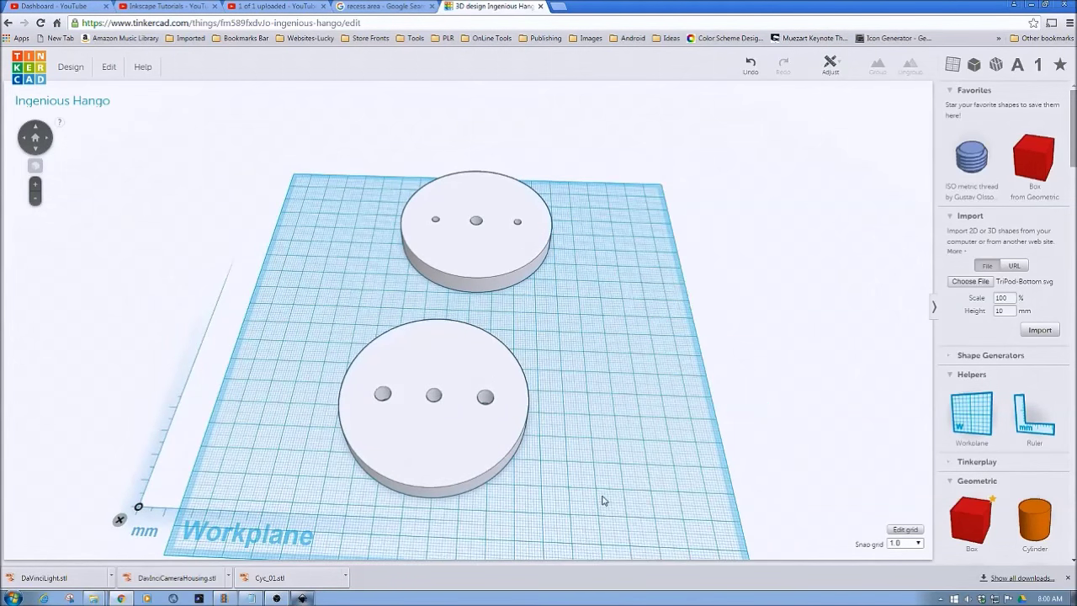
click(441, 437)
click(830, 124)
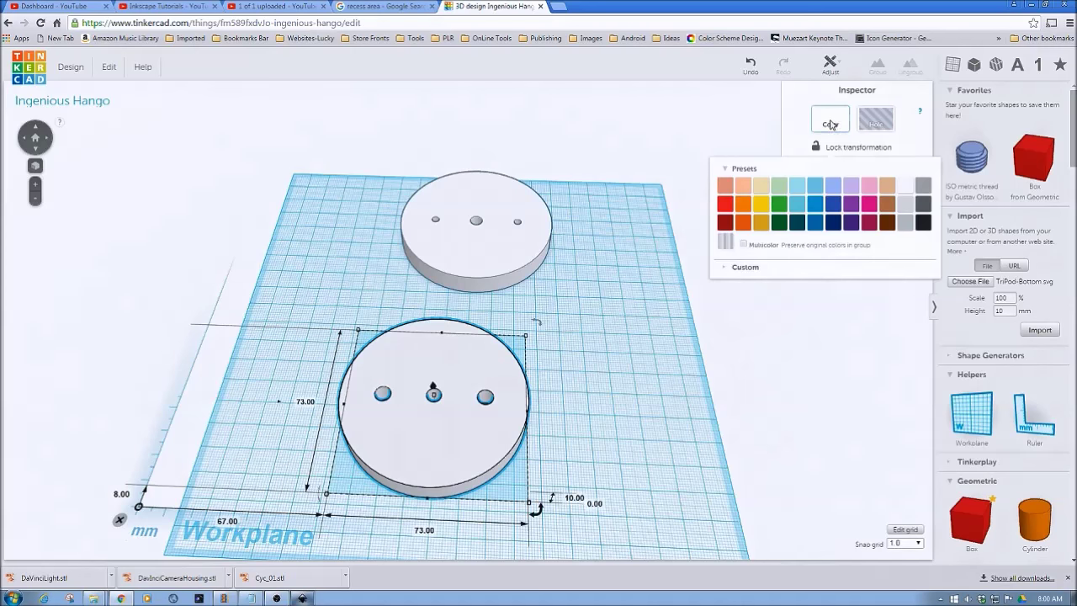
click(743, 203)
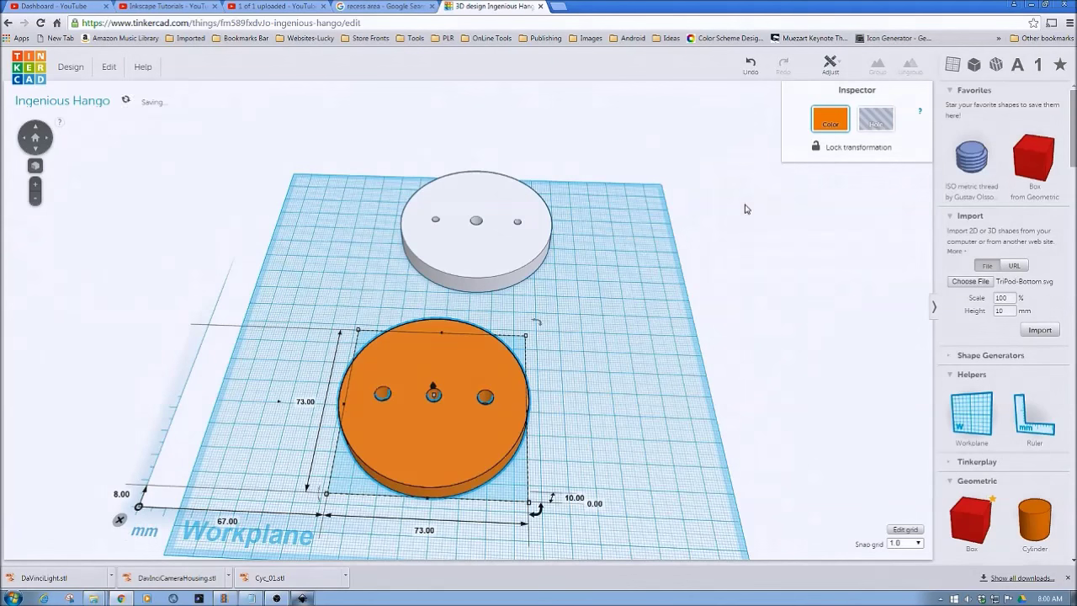
Colour the white back disc red.
click(489, 266)
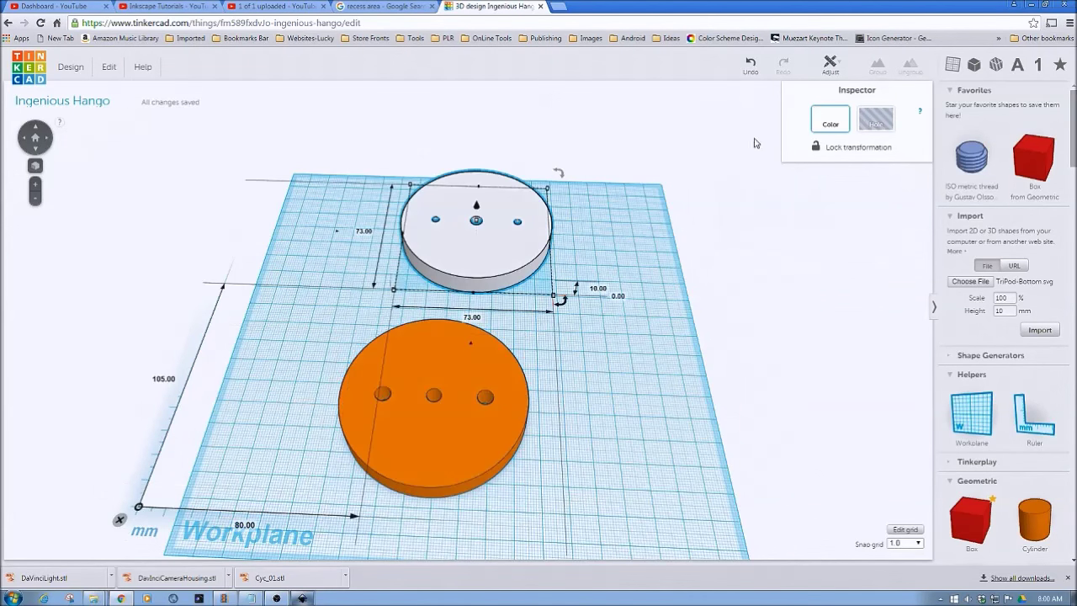
click(830, 122)
click(728, 209)
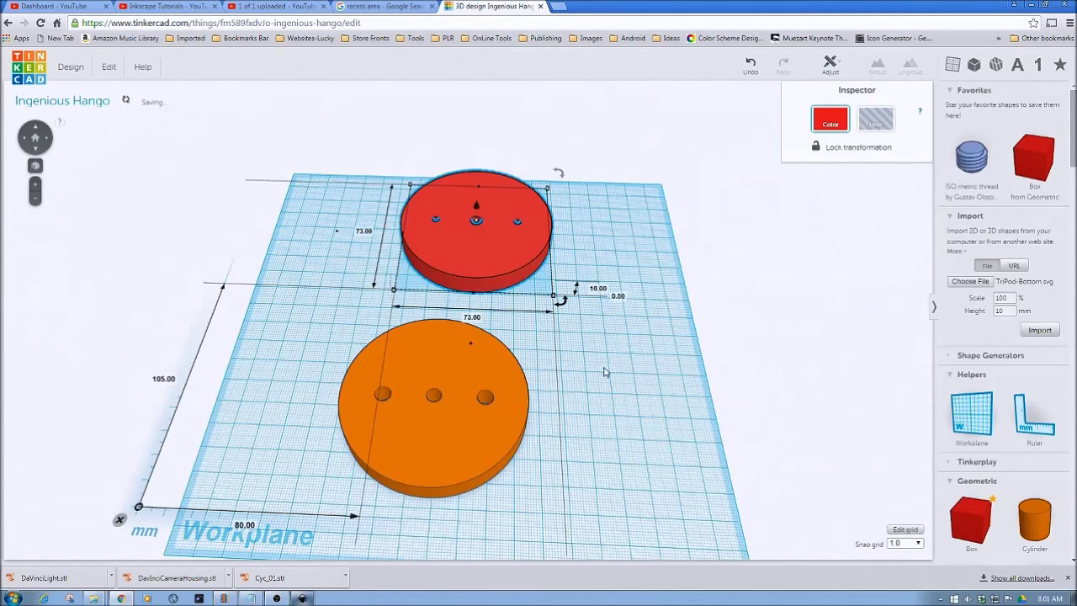
click(586, 418)
From a lower view angle, select the orange disc's height for editing.
right_drag(609, 457, 599, 357)
click(489, 418)
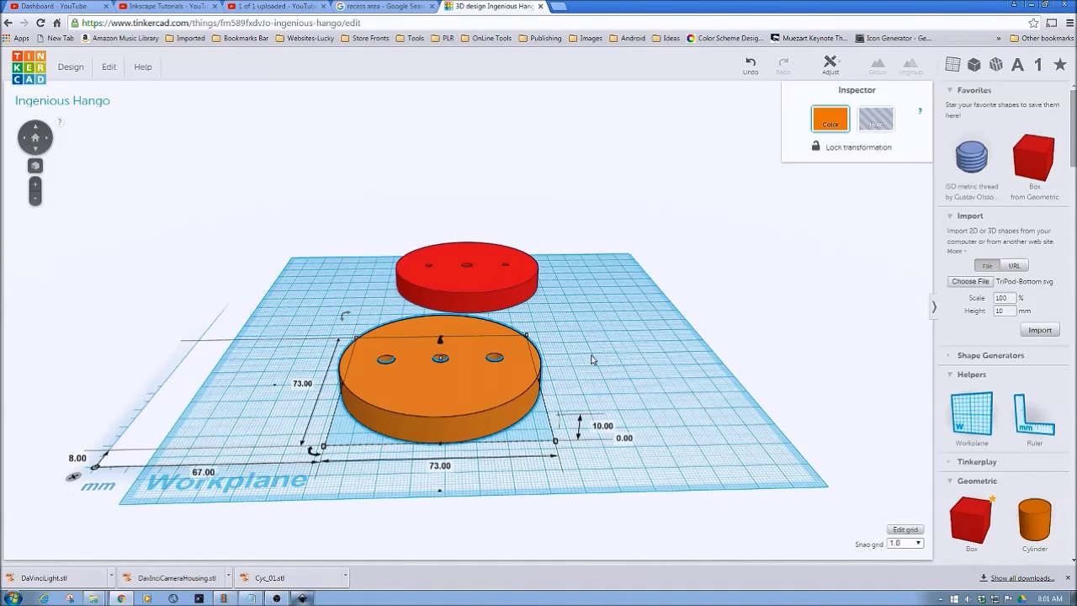
click(602, 425)
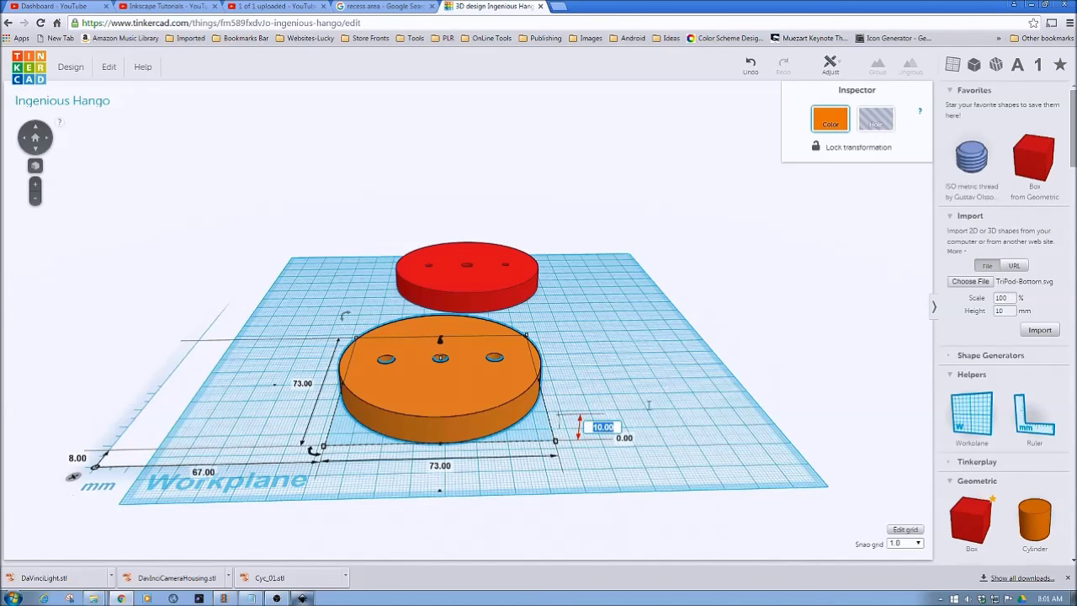
Lower the orange disc's height from 10 mm to 3.8 mm.
text(3.8)
key(Return)
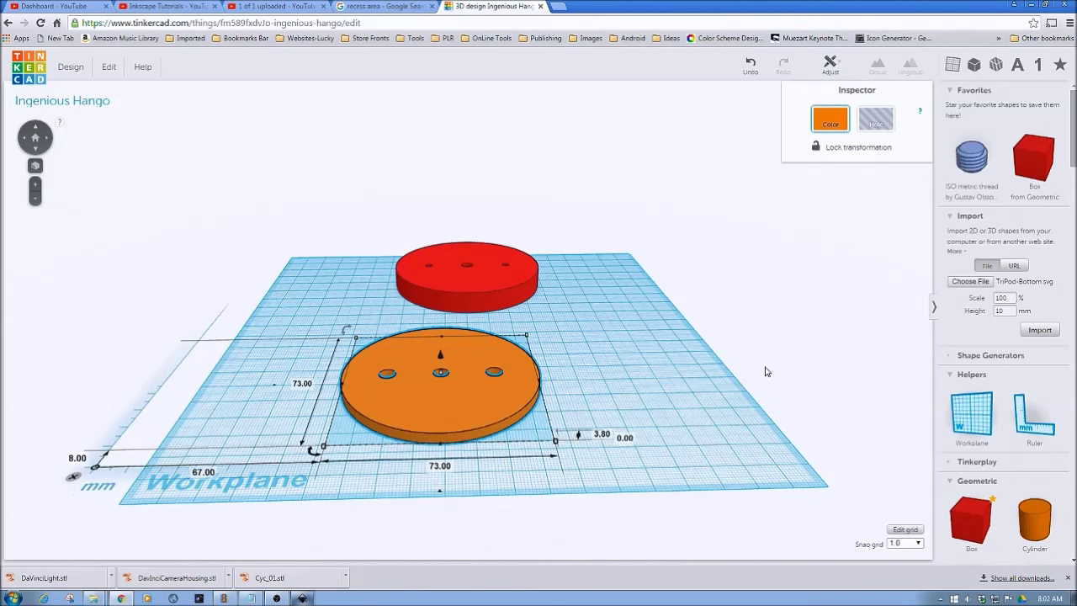
click(490, 281)
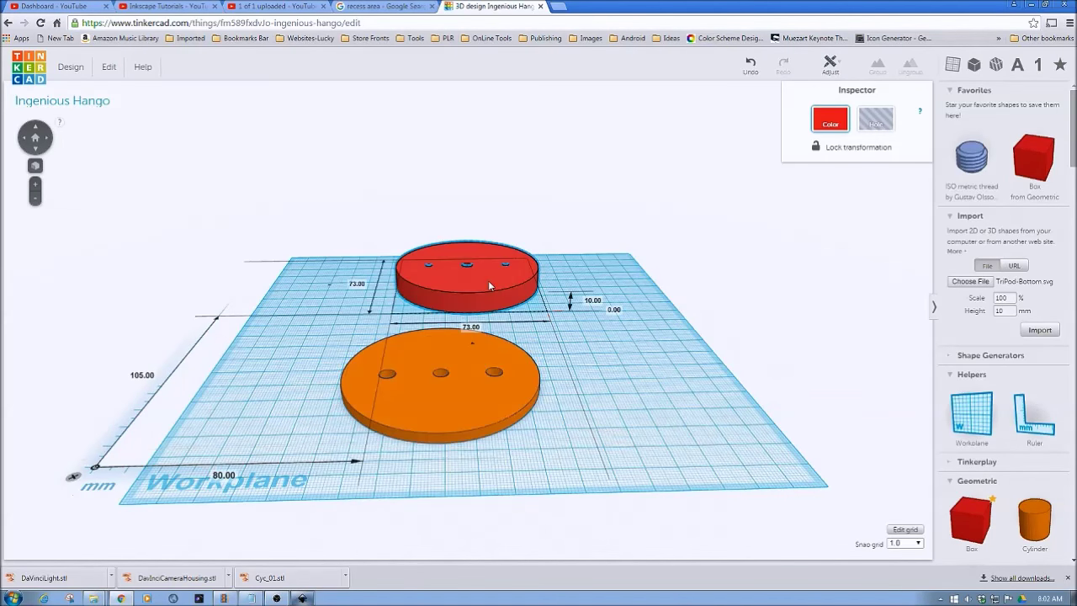
Spread the two discs apart and make the red disc 7 mm tall.
drag(467, 413, 313, 421)
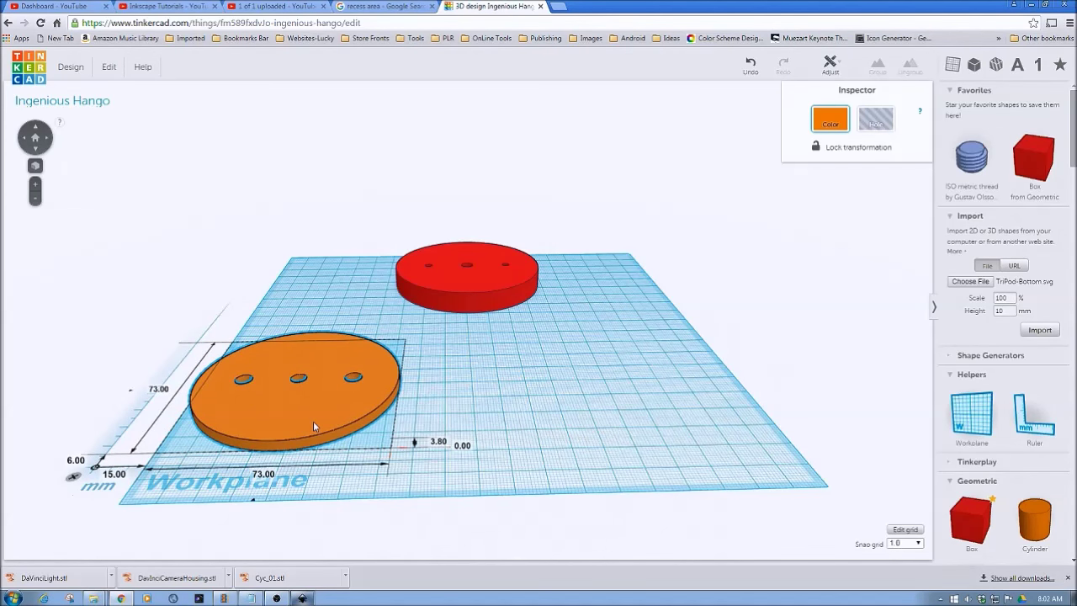
drag(483, 280, 567, 390)
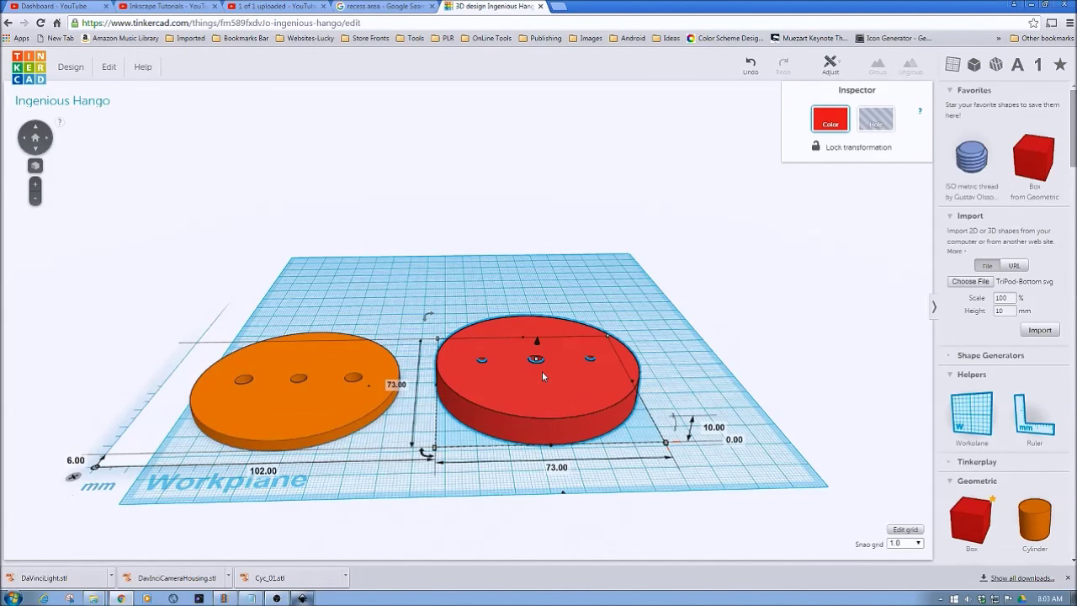
click(714, 426)
text(7)
key(Return)
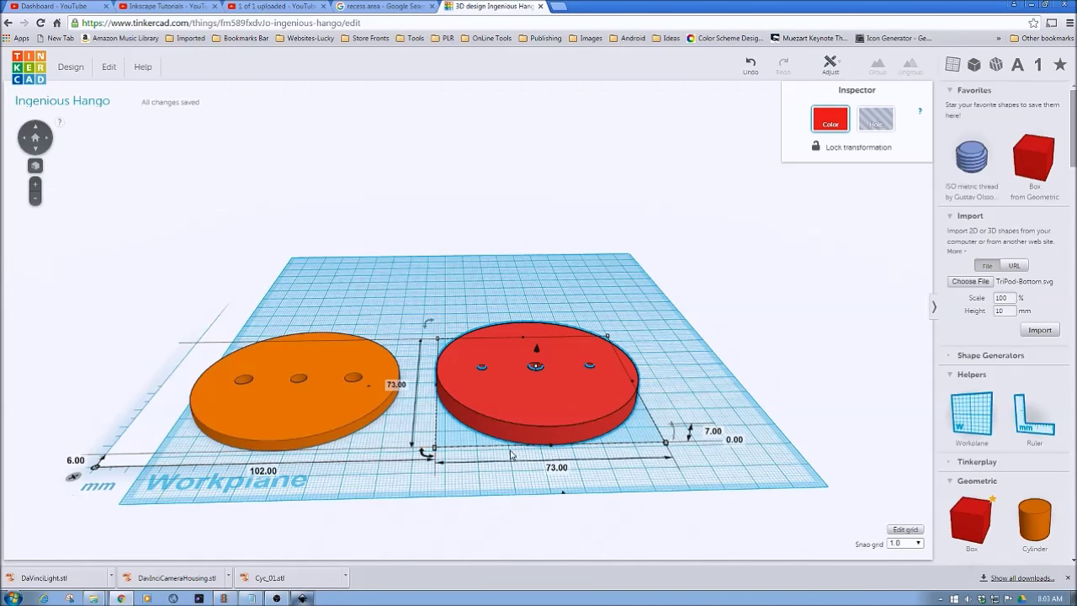
Move the red disc onto the orange disc and shift both to the workplane centre.
drag(523, 418, 252, 423)
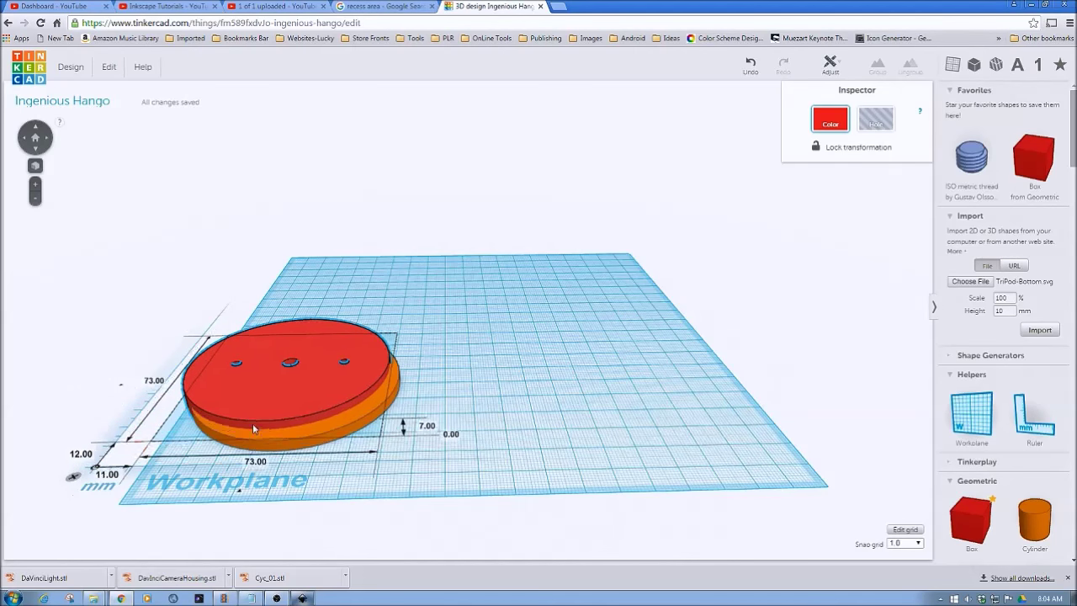
click(148, 307)
drag(148, 307, 416, 466)
drag(389, 407, 498, 381)
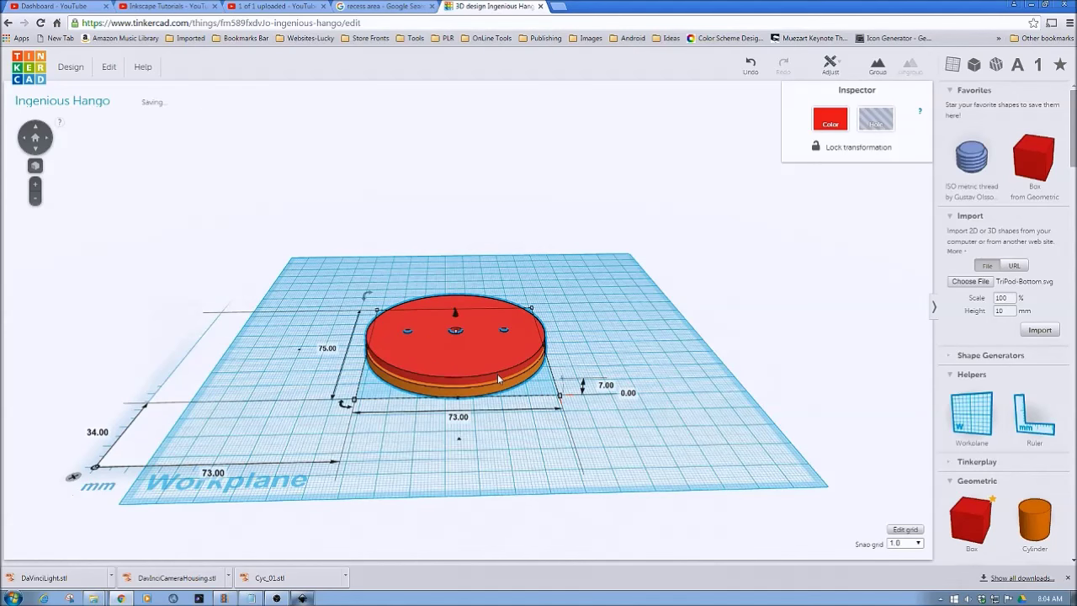
click(505, 438)
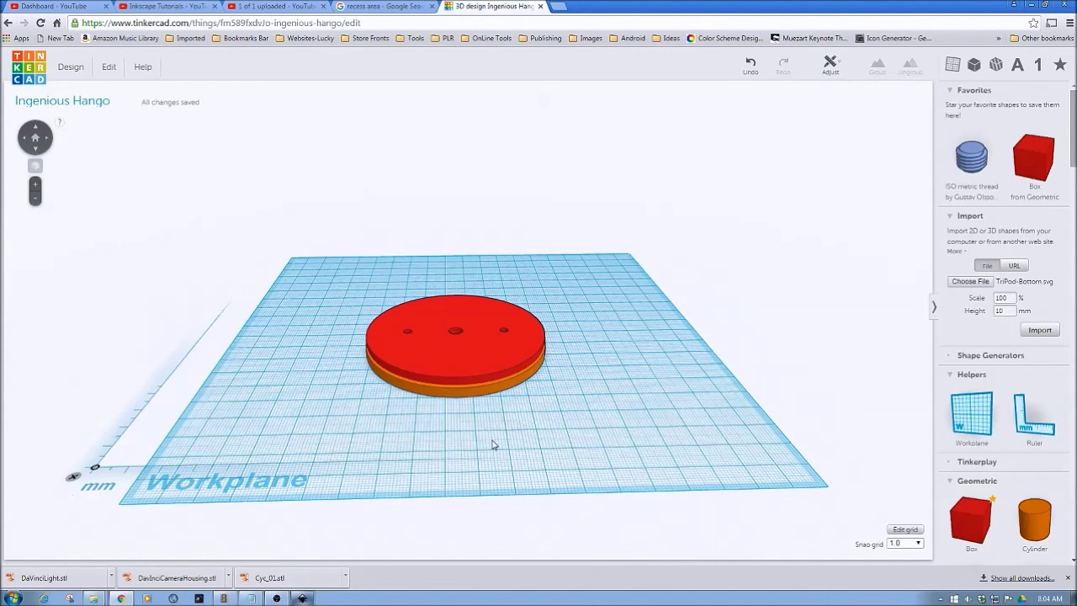
scroll(493, 444, up, 5)
scroll(491, 438, down, 2)
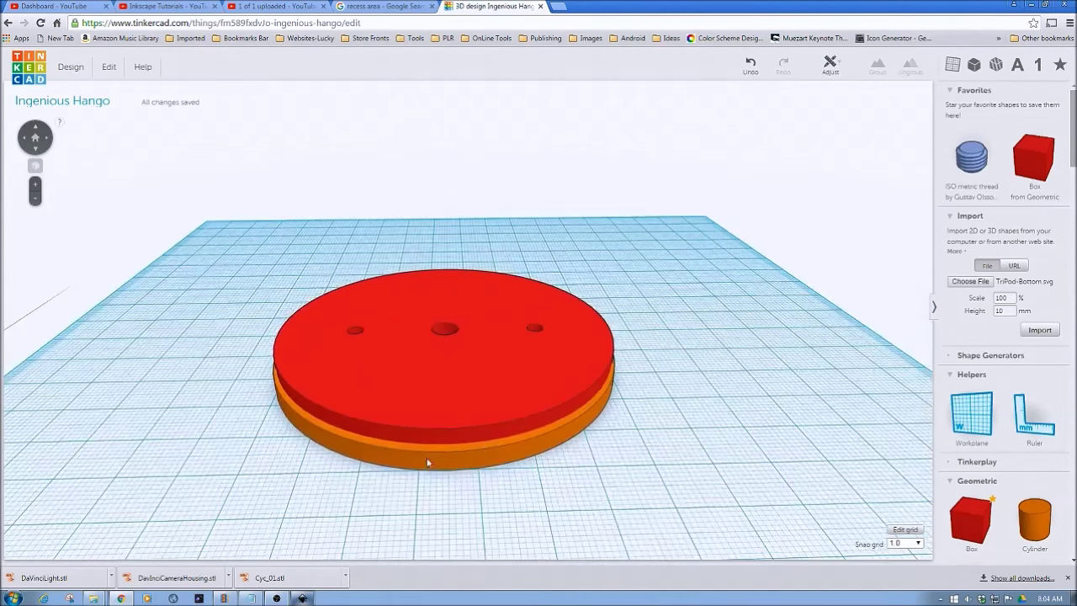
mouse_move(384, 478)
right_down()
mouse_move(384, 461)
mouse_move(387, 480)
right_up()
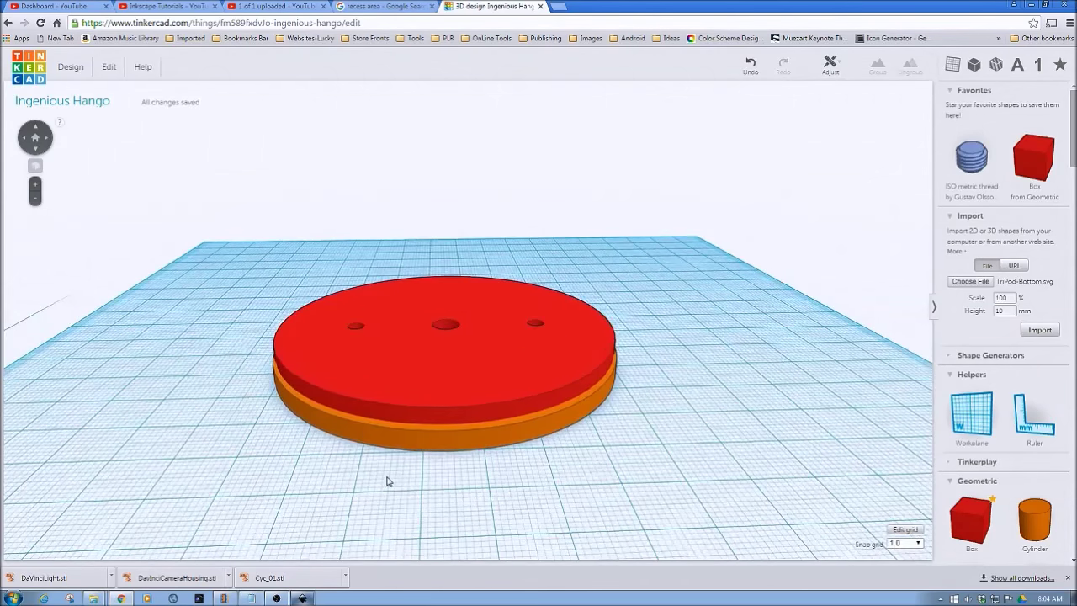
drag(217, 281, 663, 434)
Align the two discs centred on each other along both axes.
click(824, 63)
click(831, 93)
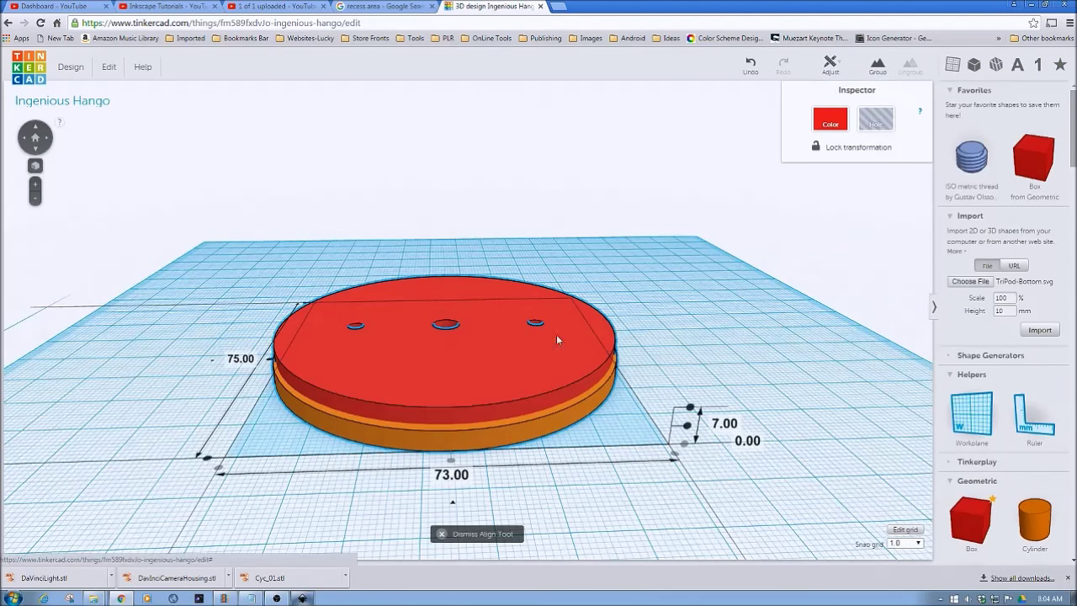
click(449, 460)
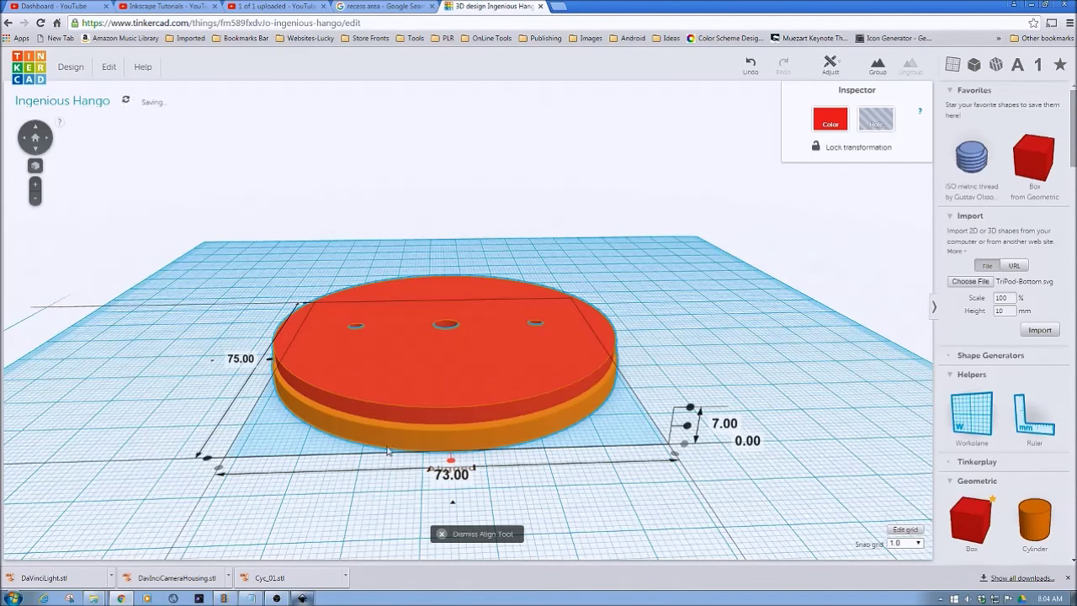
click(269, 362)
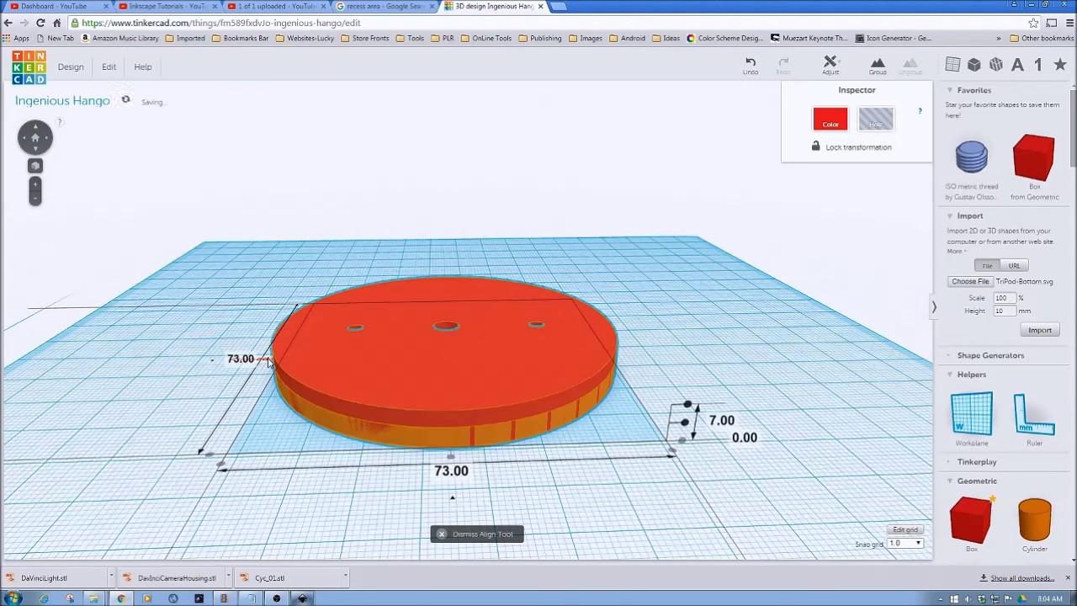
click(598, 499)
Raise the red disc 4 mm above the workplane.
right_drag(597, 498, 579, 444)
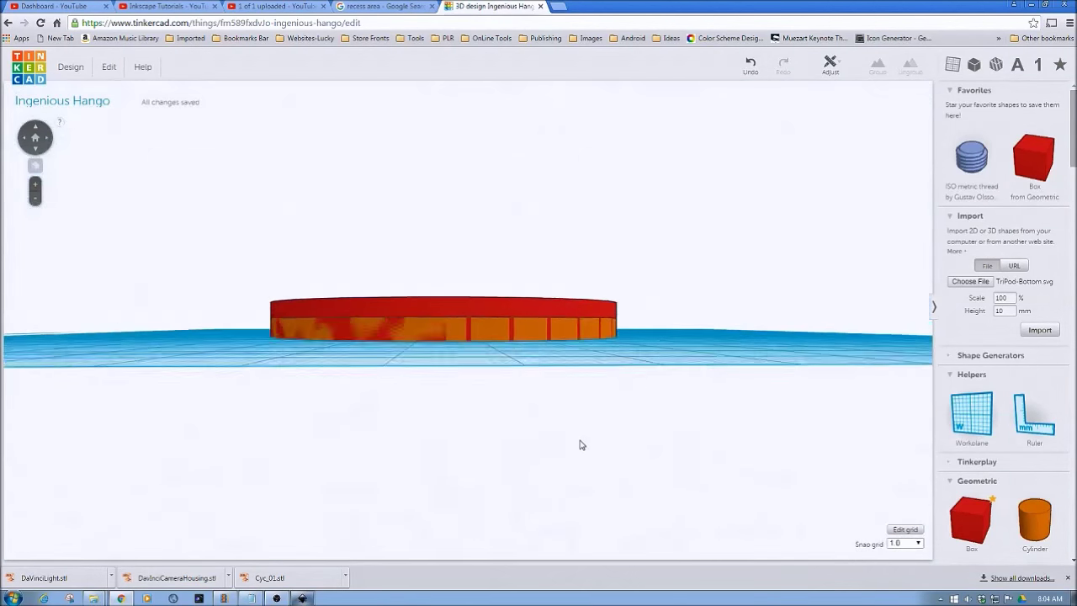
click(480, 313)
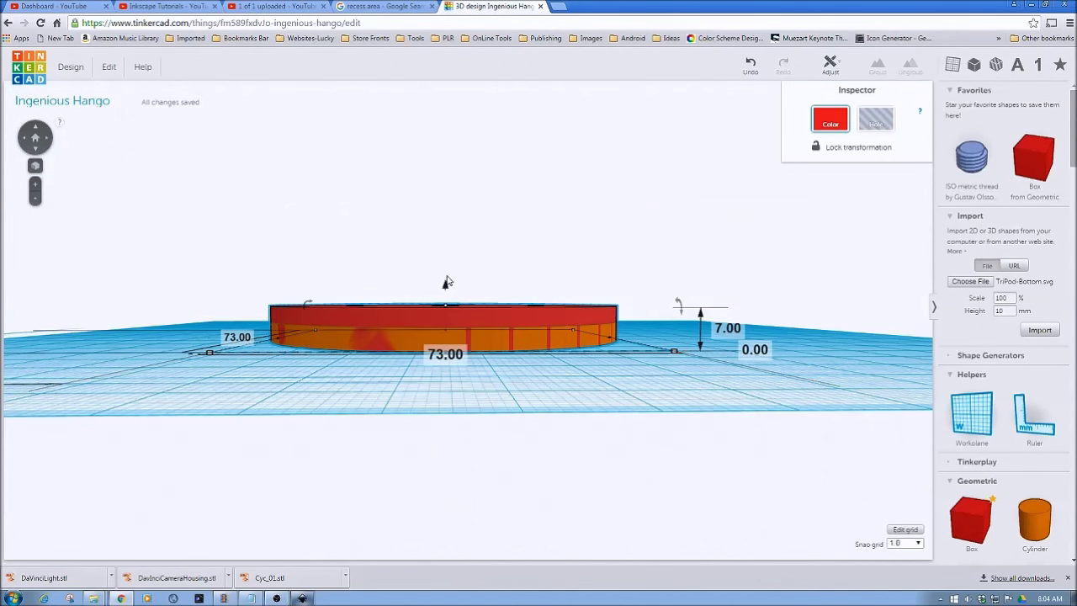
drag(445, 291, 446, 279)
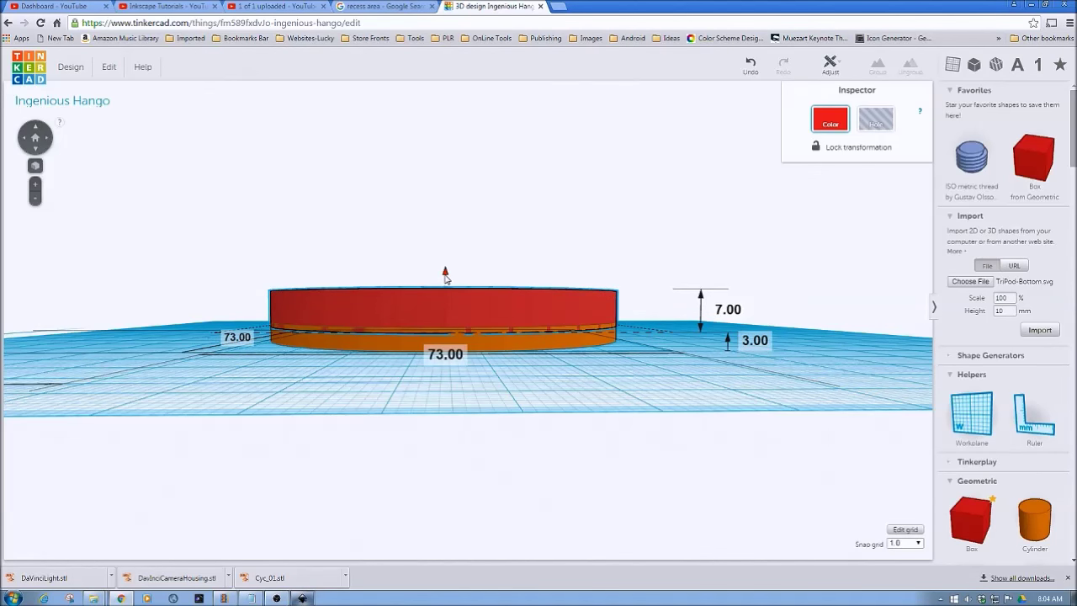
drag(446, 278, 446, 273)
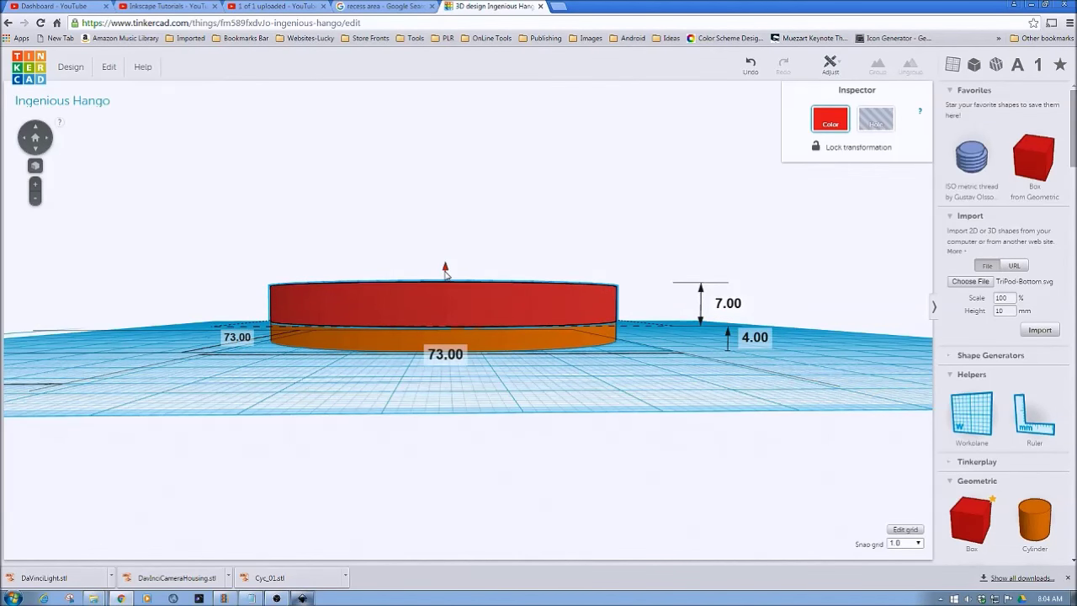
click(517, 391)
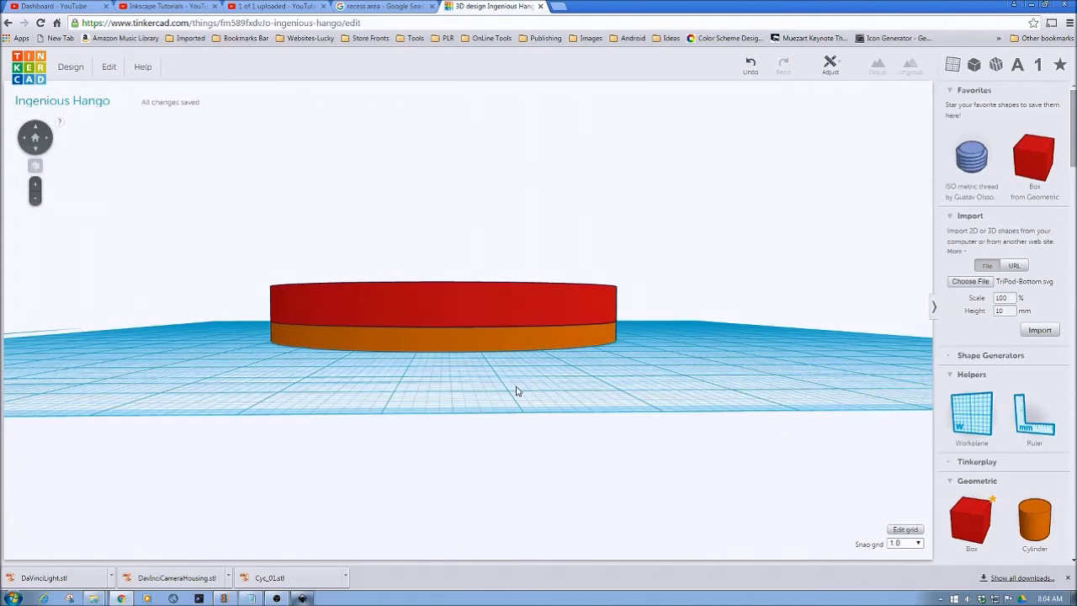
scroll(514, 391, up, 6)
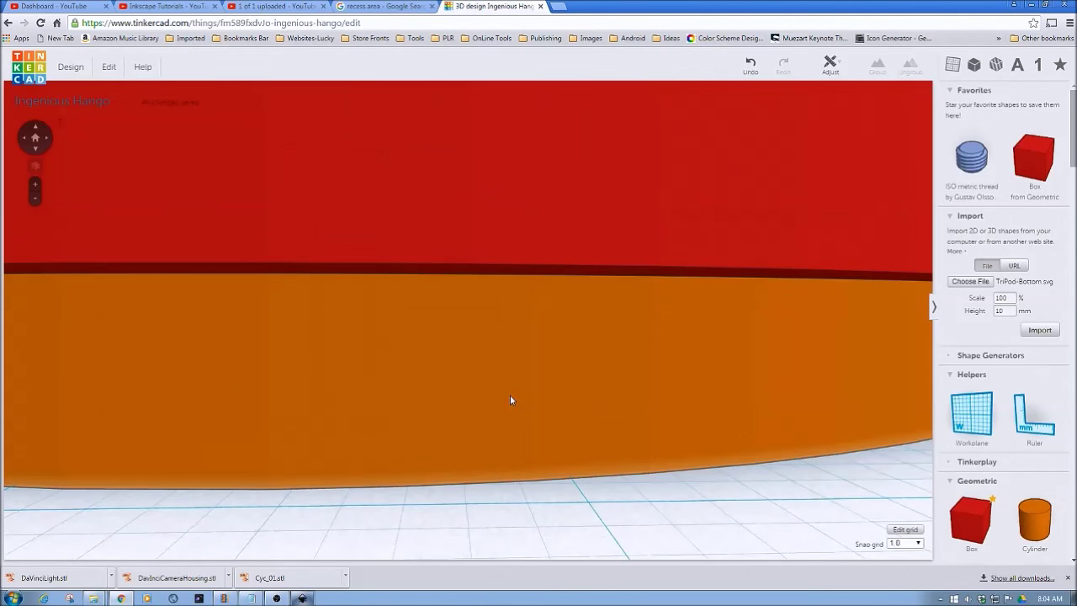
scroll(510, 400, up, 3)
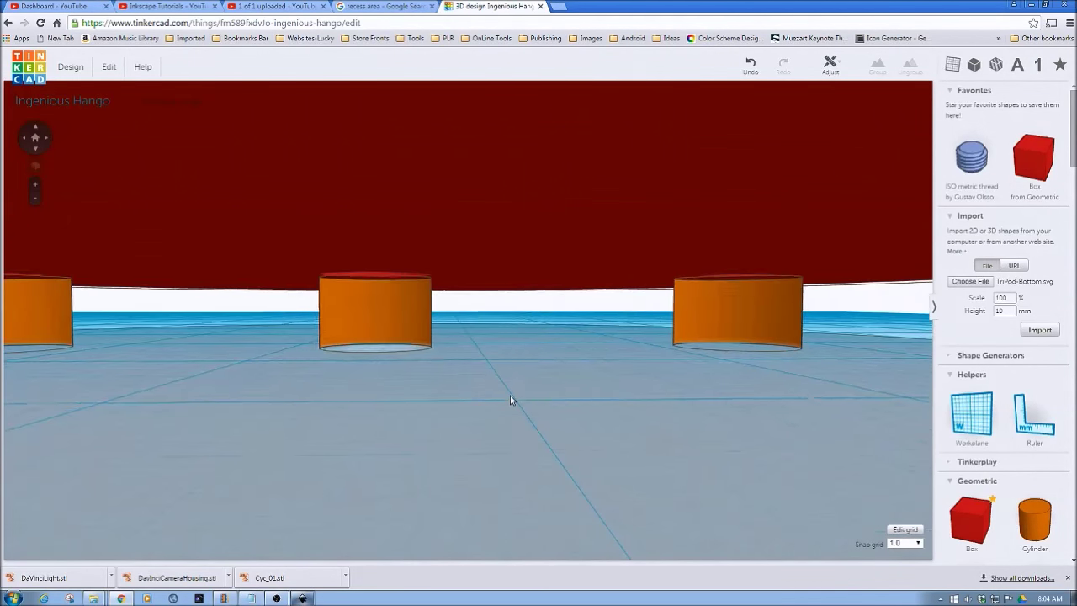
scroll(510, 400, down, 5)
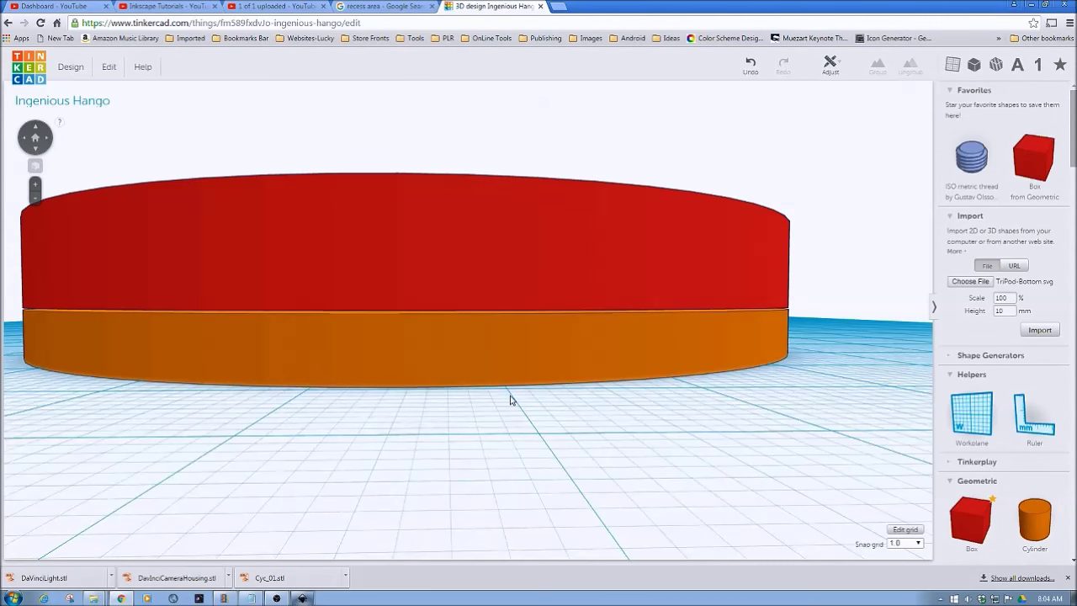
click(448, 278)
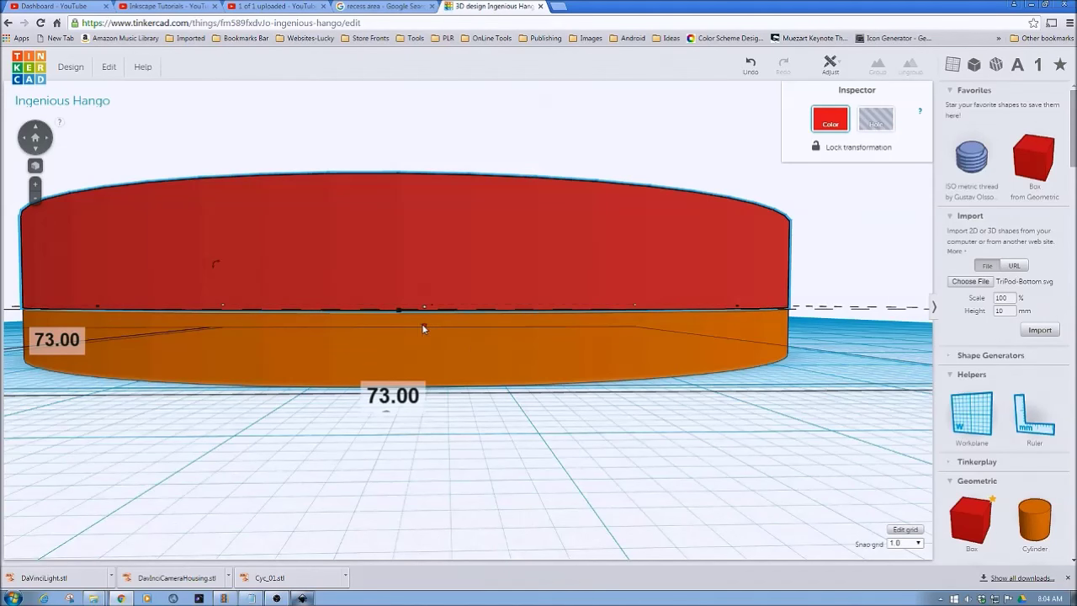
scroll(527, 413, up, 5)
scroll(527, 413, down, 3)
scroll(521, 411, down, 2)
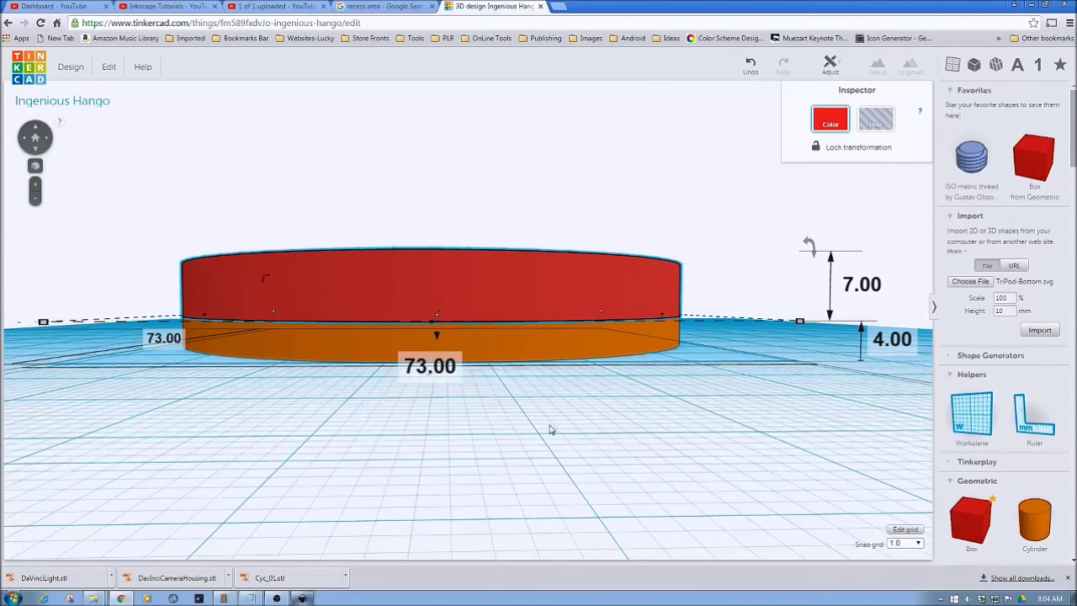
right_drag(598, 454, 829, 363)
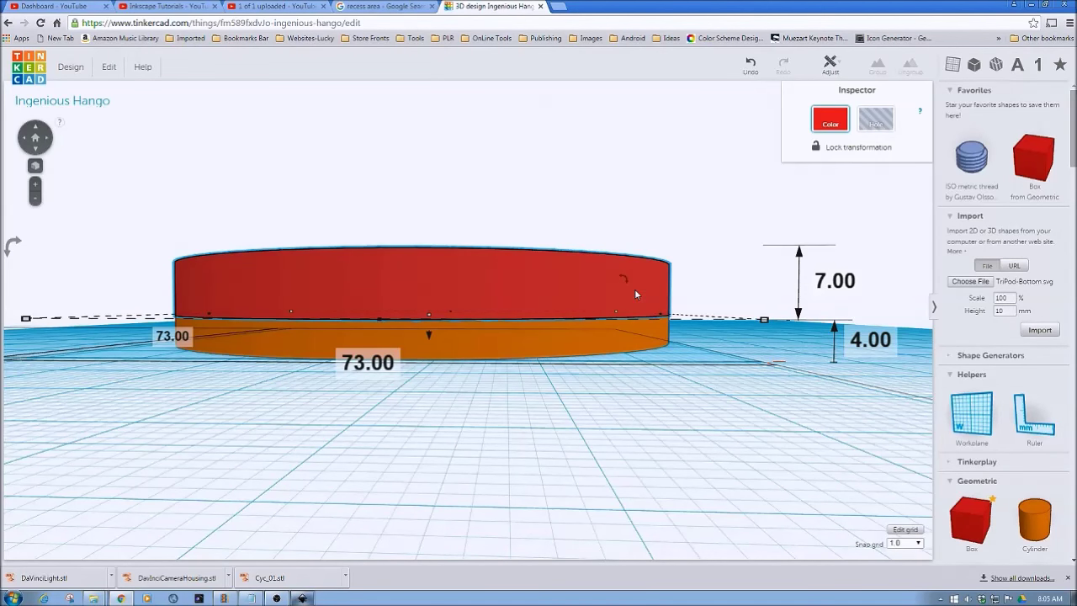
click(599, 336)
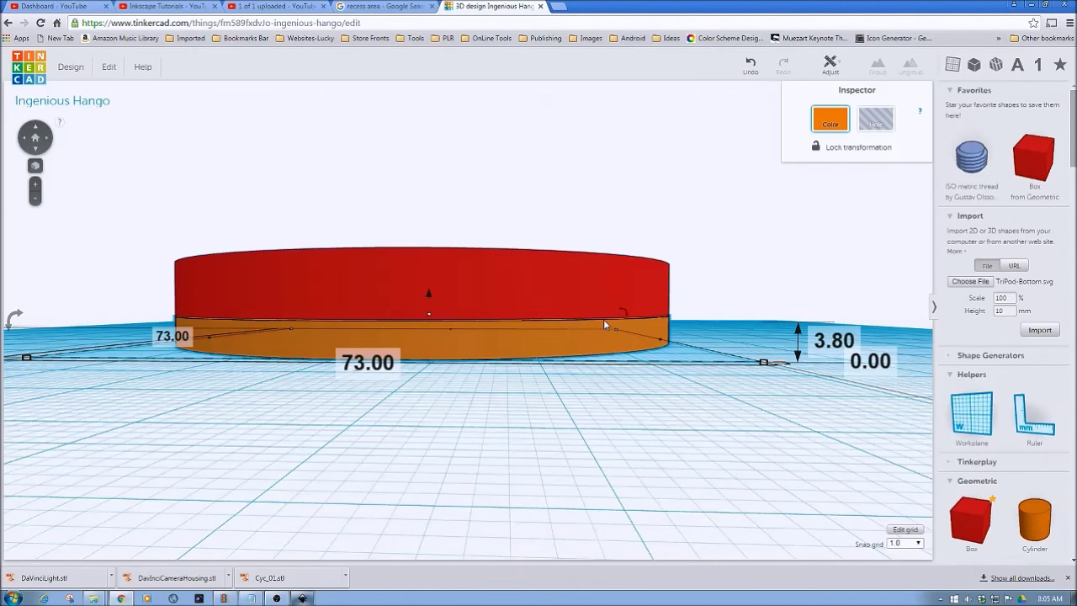
Change the red disc's elevation from 4.00 to 3.70 mm.
scroll(582, 324, up, 3)
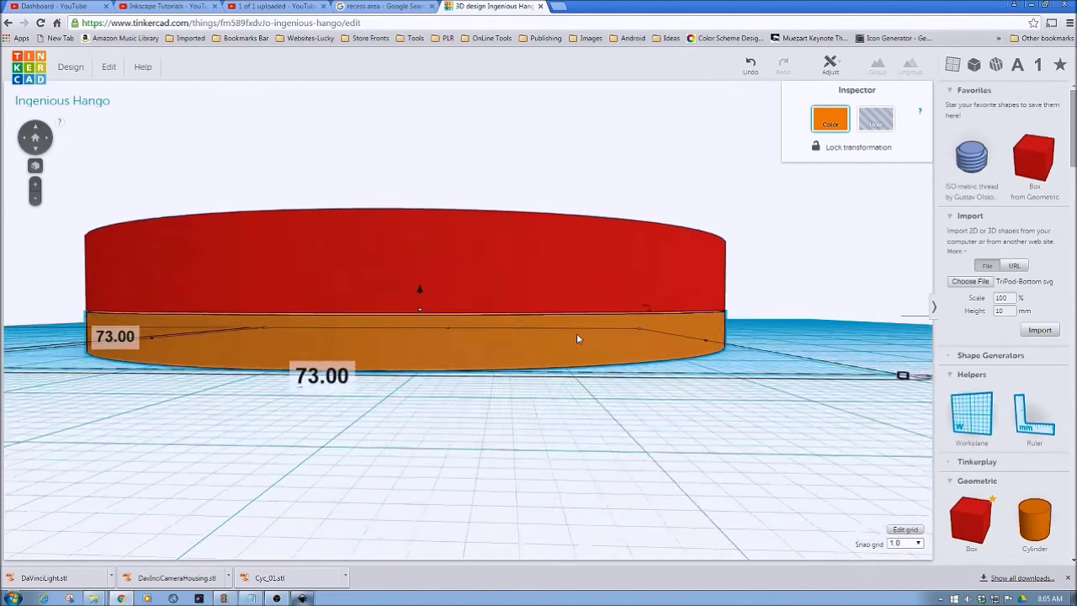
scroll(577, 335, down, 3)
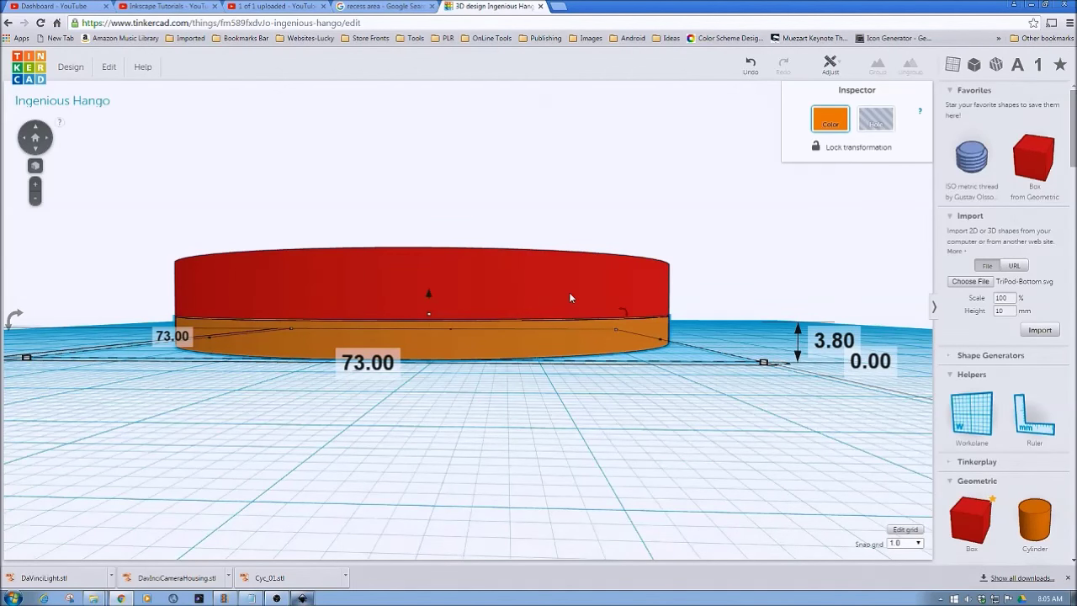
click(570, 294)
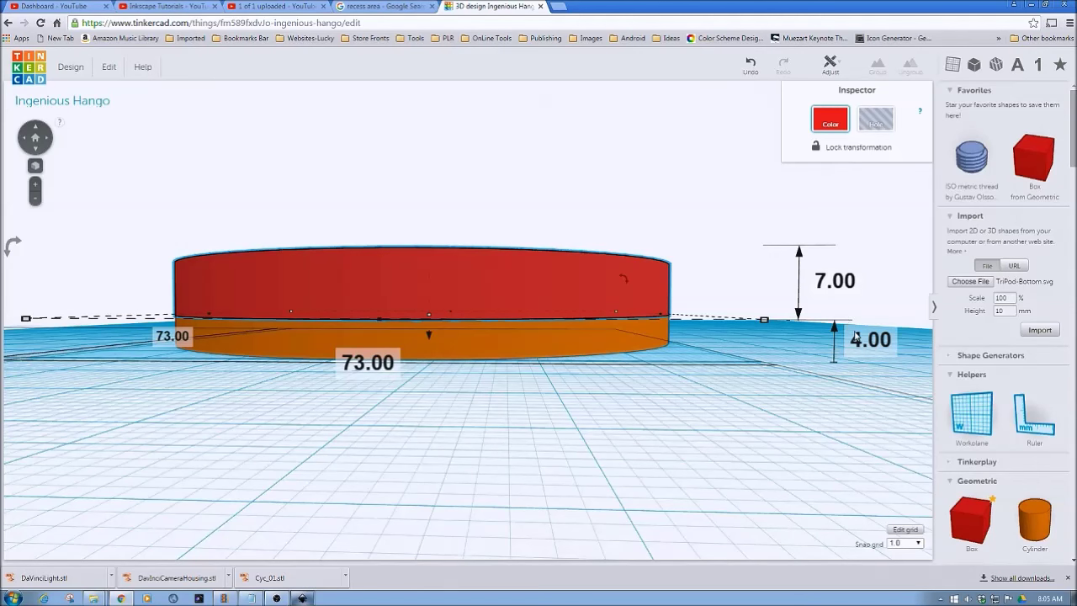
click(869, 339)
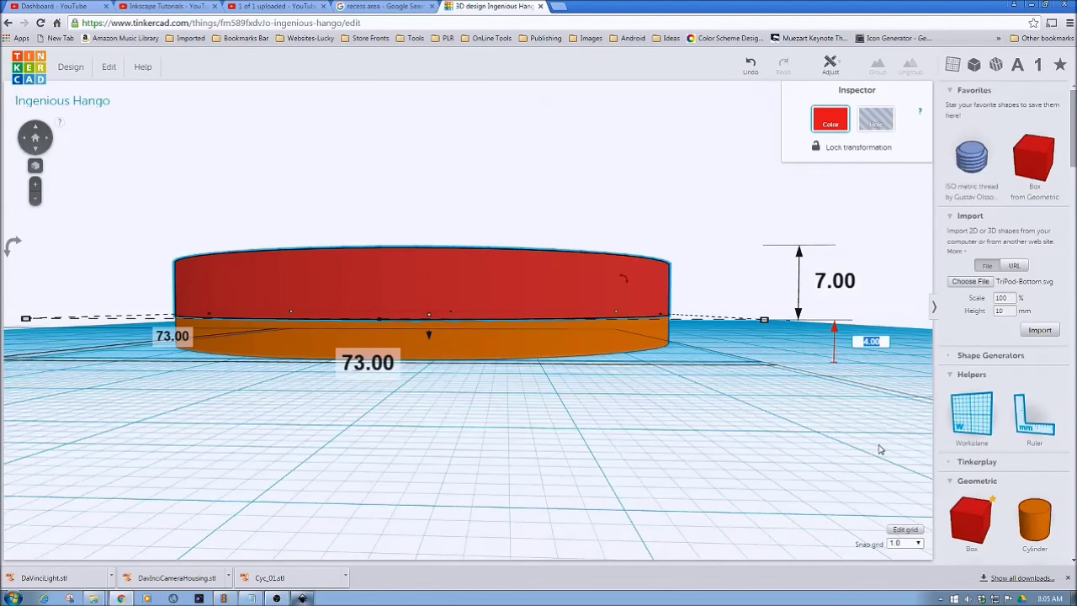
key(BackSpace)
text(3.7)
key(Return)
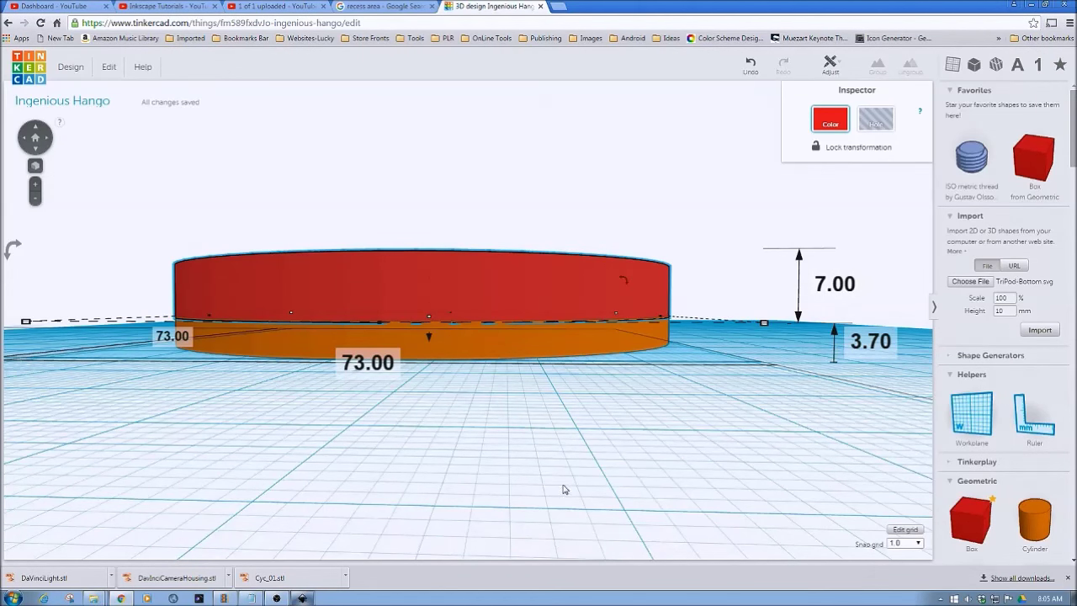
Select the orange disc to compare heights, viewing the stack from underneath.
right_drag(544, 488, 574, 442)
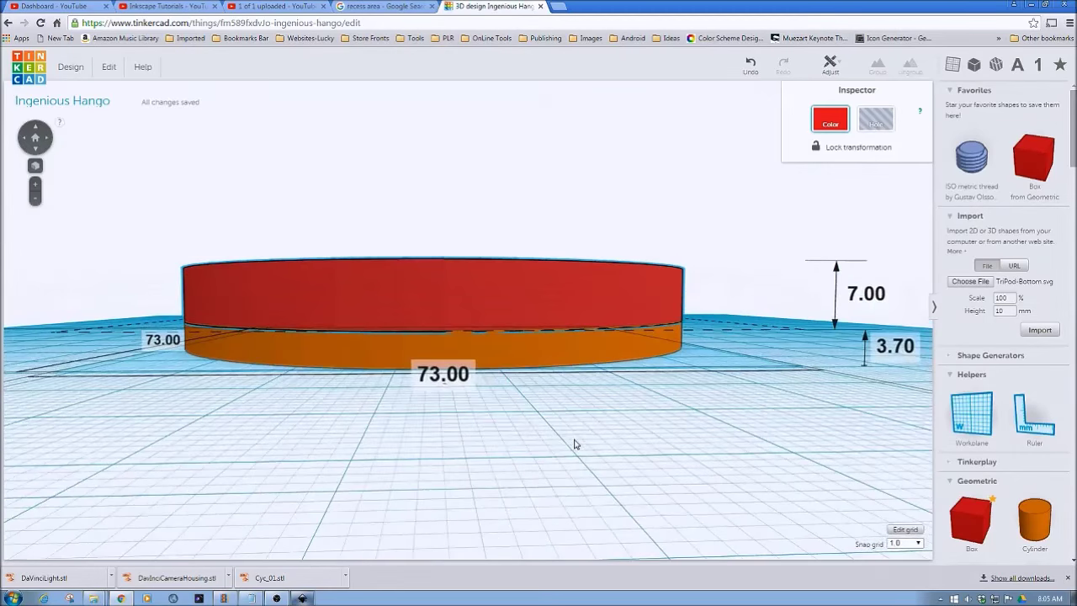
click(563, 351)
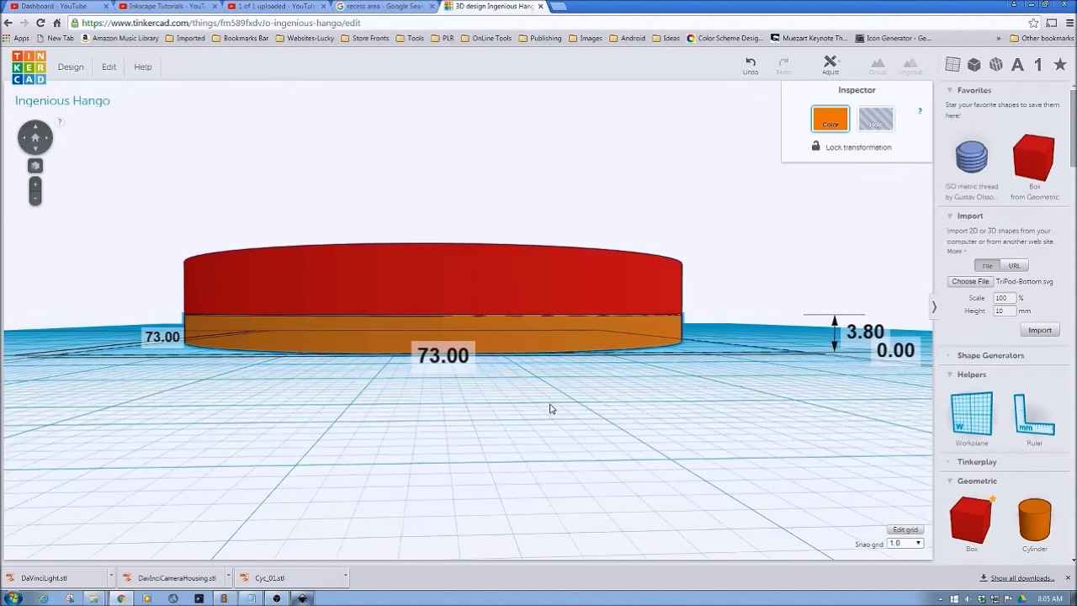
right_drag(550, 410, 558, 160)
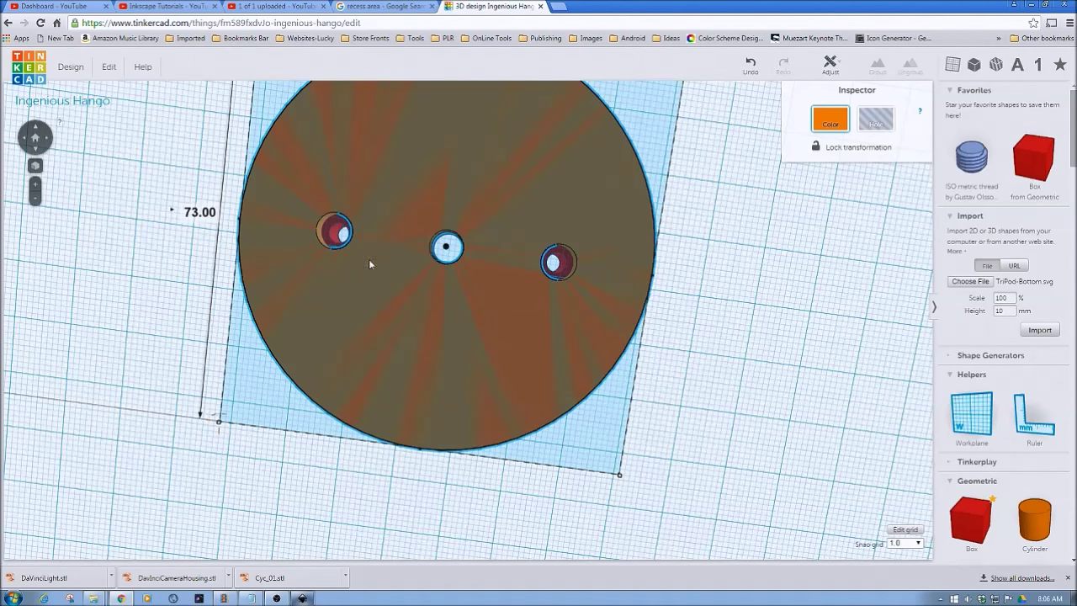
Orbit to a low, nearly edge-on side view of the stacked discs.
right_drag(182, 171, 167, 546)
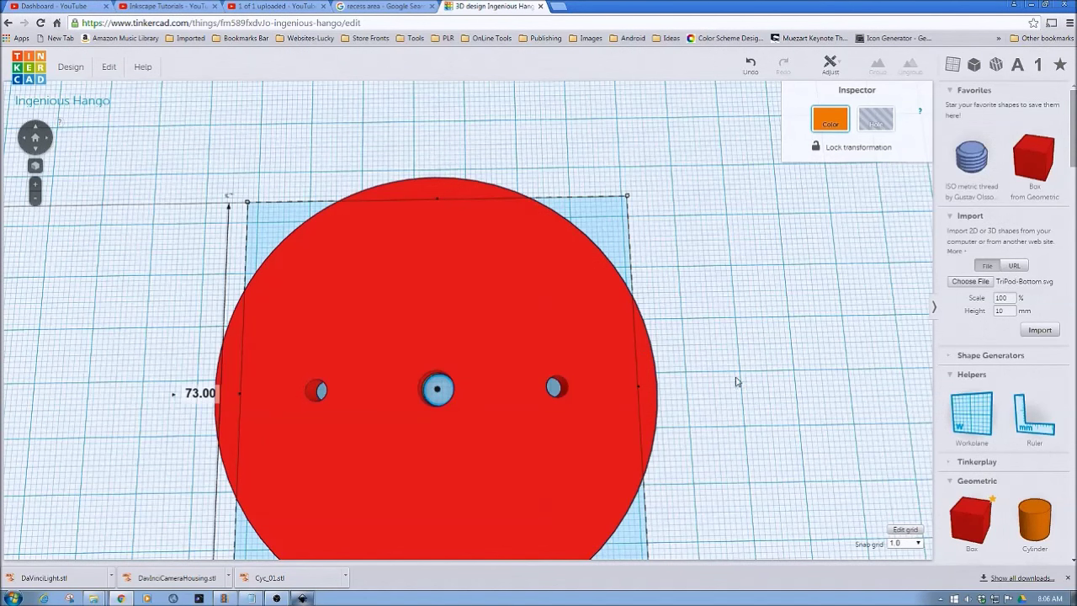
right_drag(737, 412, 724, 240)
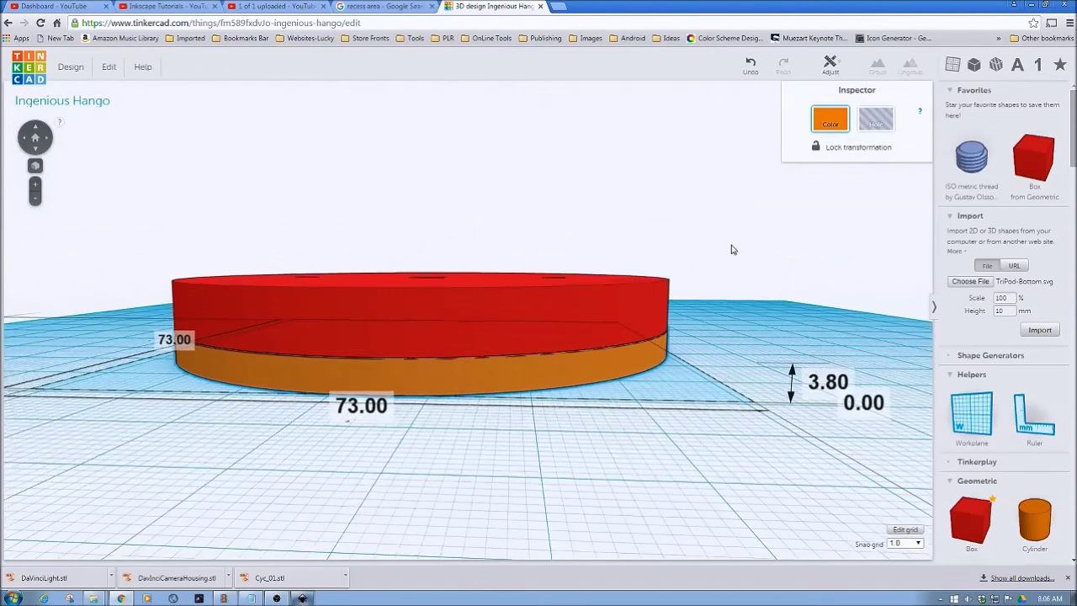
Set the red top disc's elevation to 4 mm.
click(617, 326)
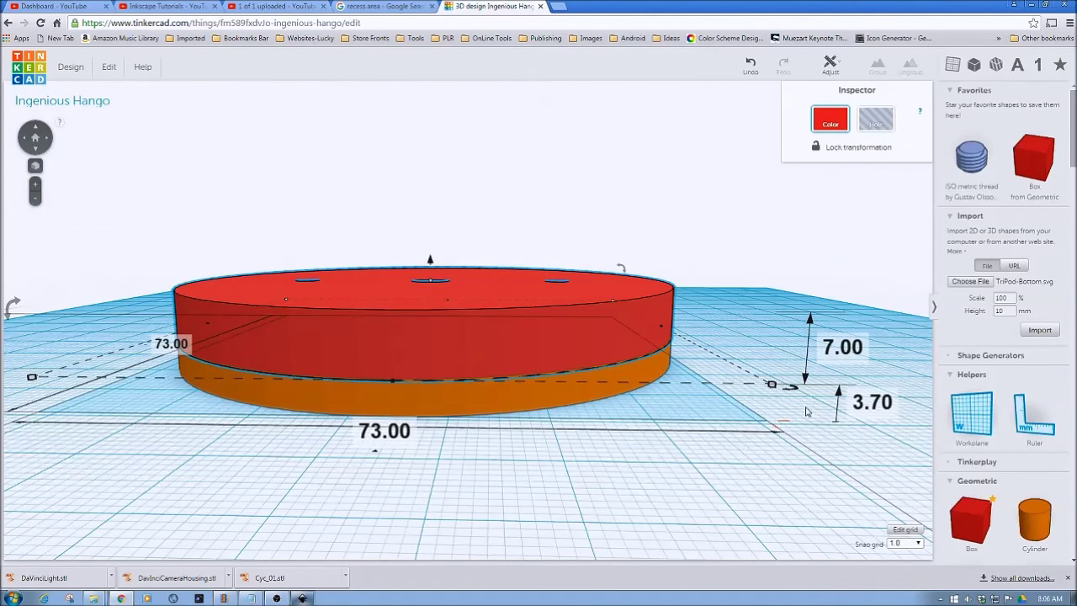
click(864, 413)
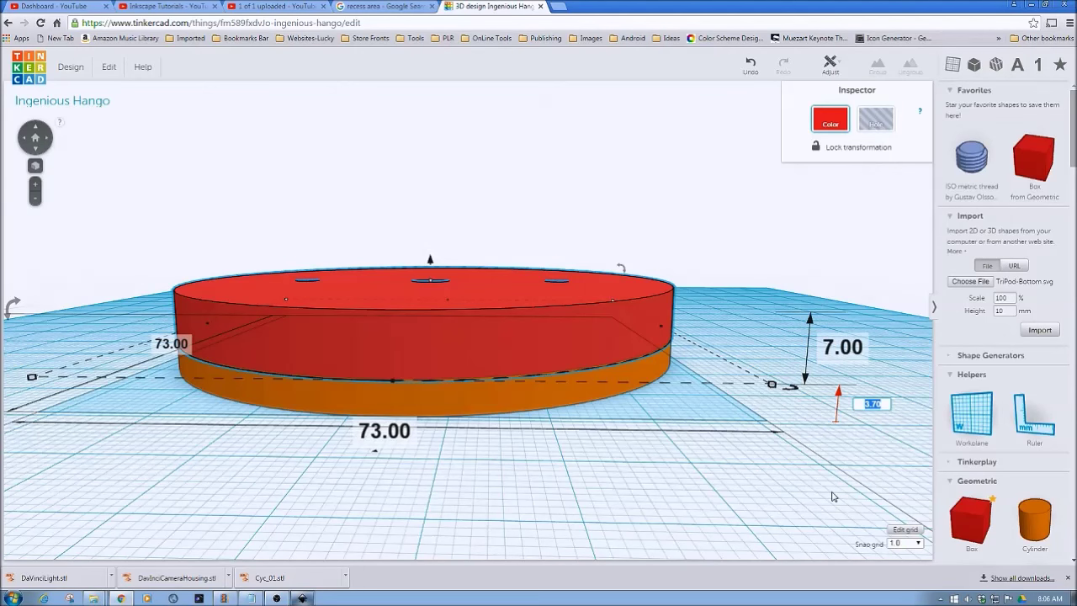
text(4)
key(Return)
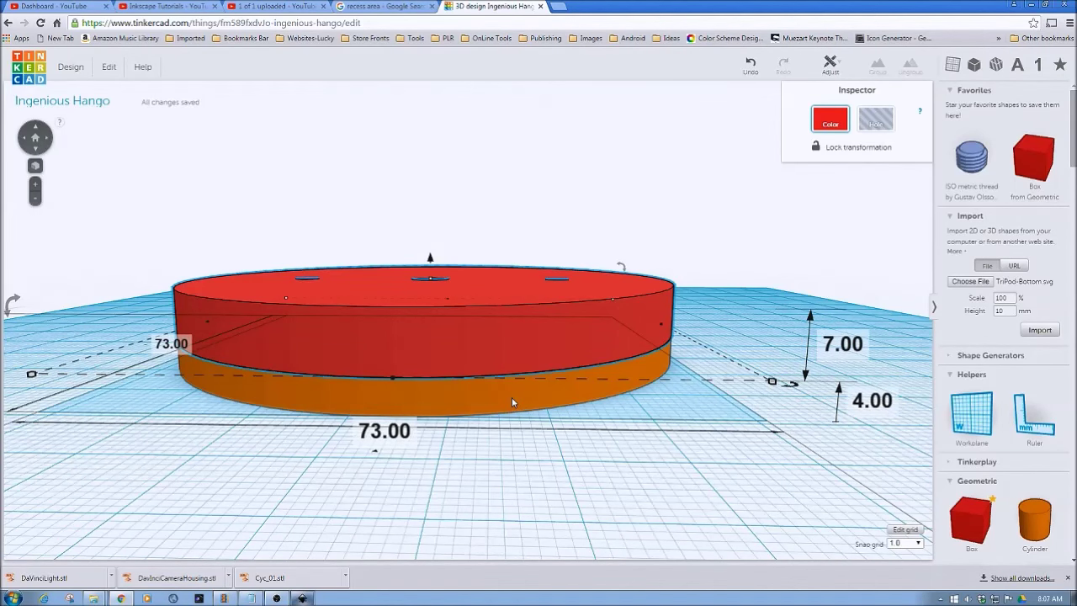
Make the orange base disc 4.1 mm tall and check the red disc's position.
click(511, 398)
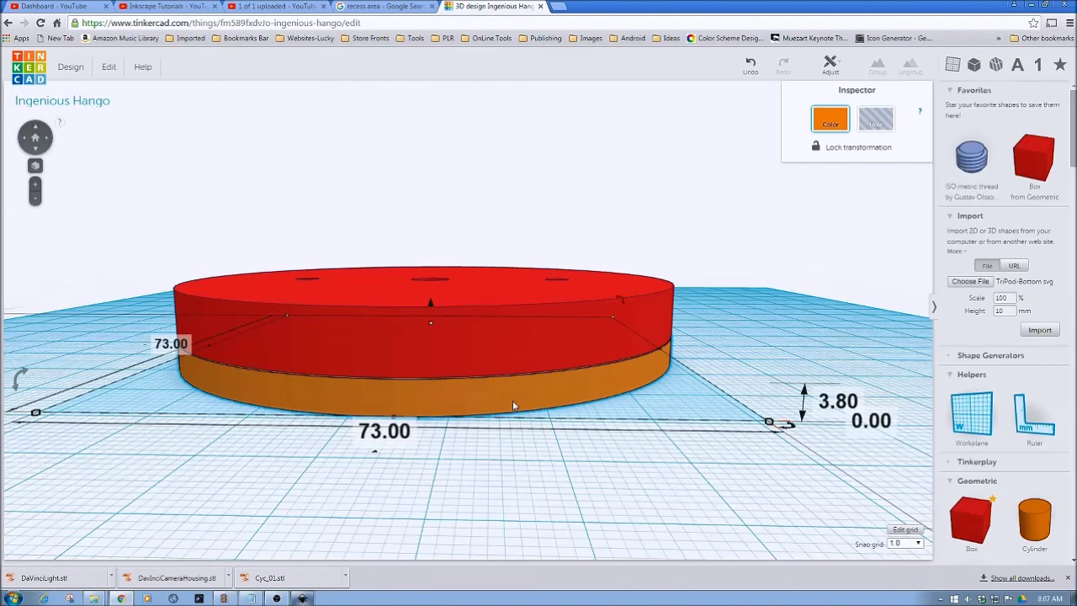
click(838, 401)
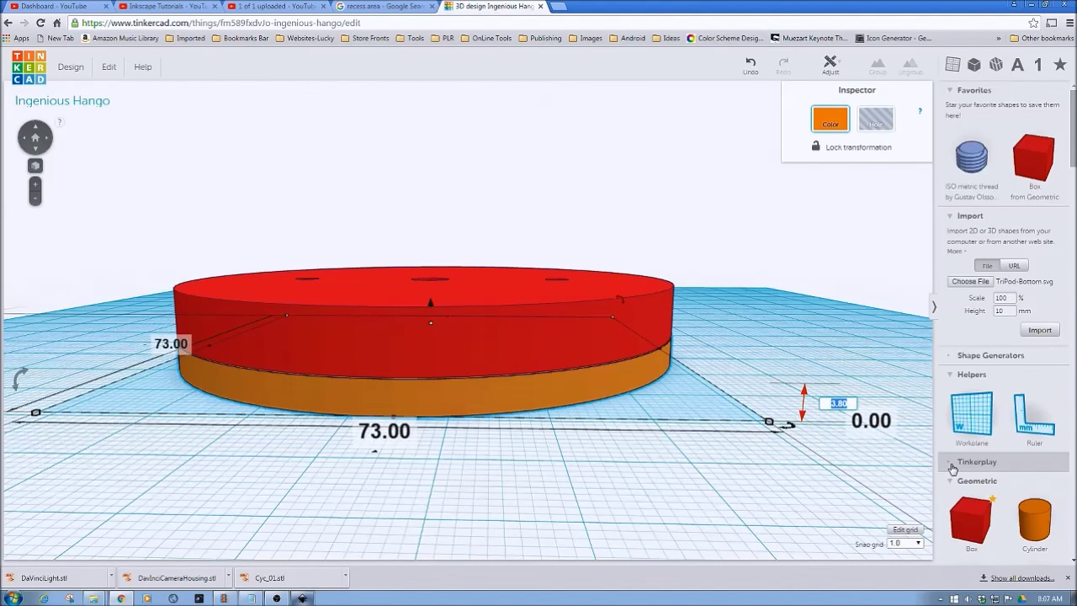
text(4.1)
key(Return)
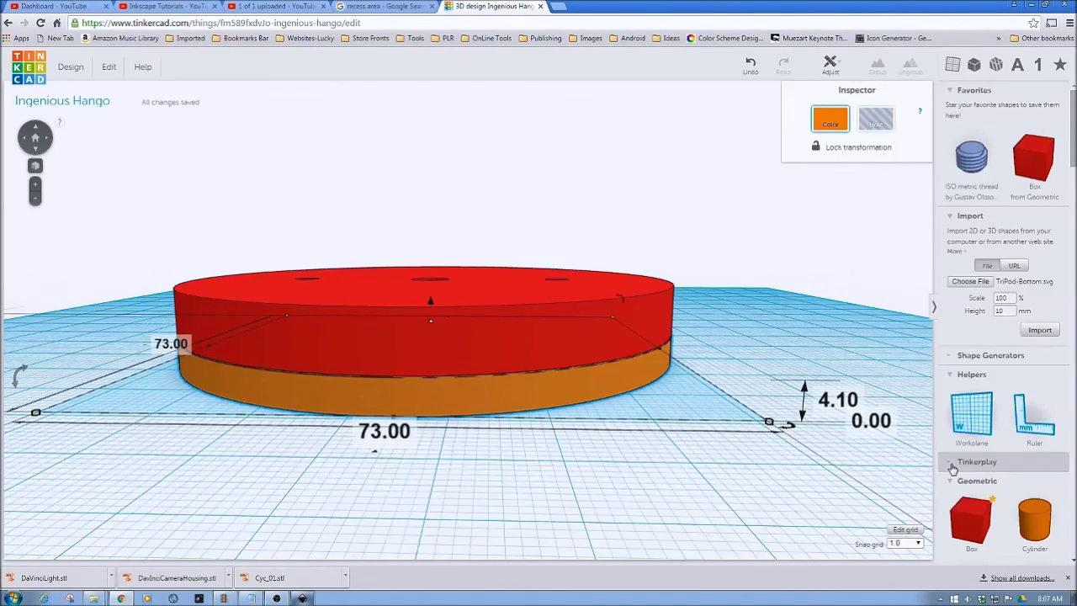
right_drag(648, 429, 658, 480)
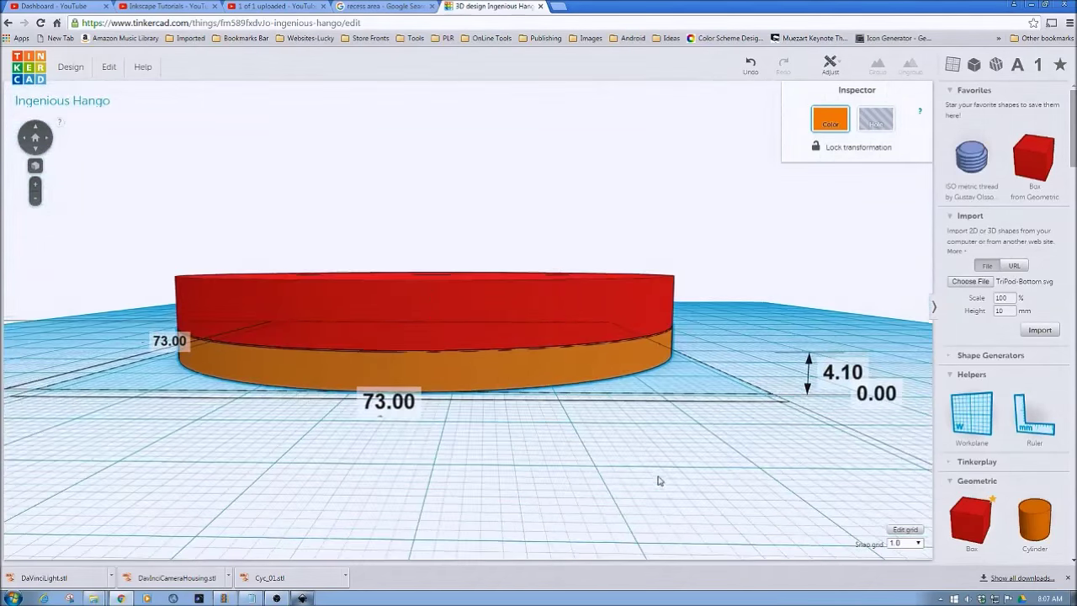
click(576, 323)
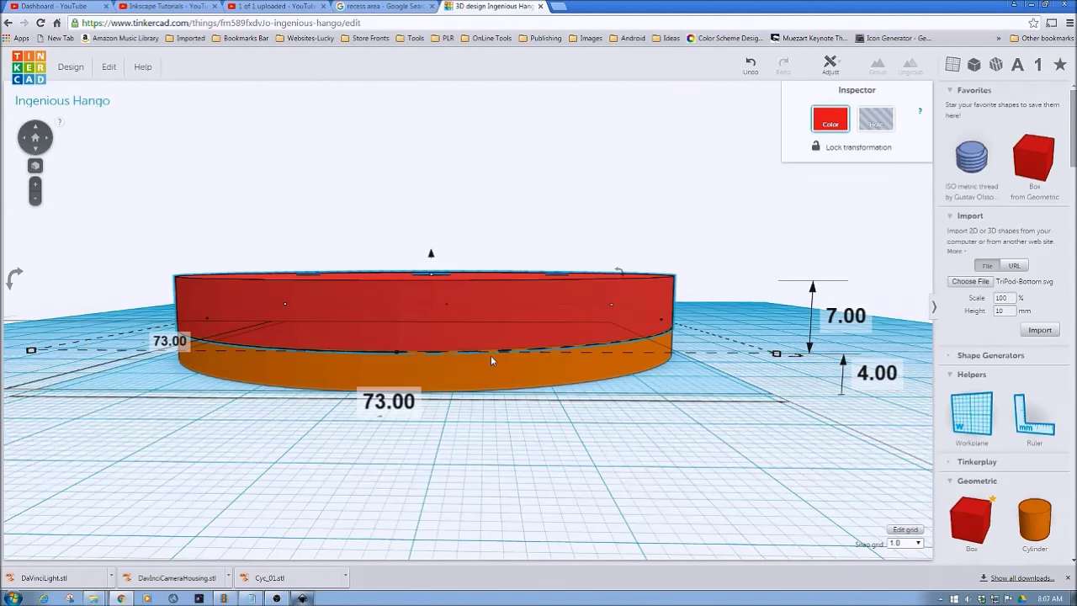
click(107, 228)
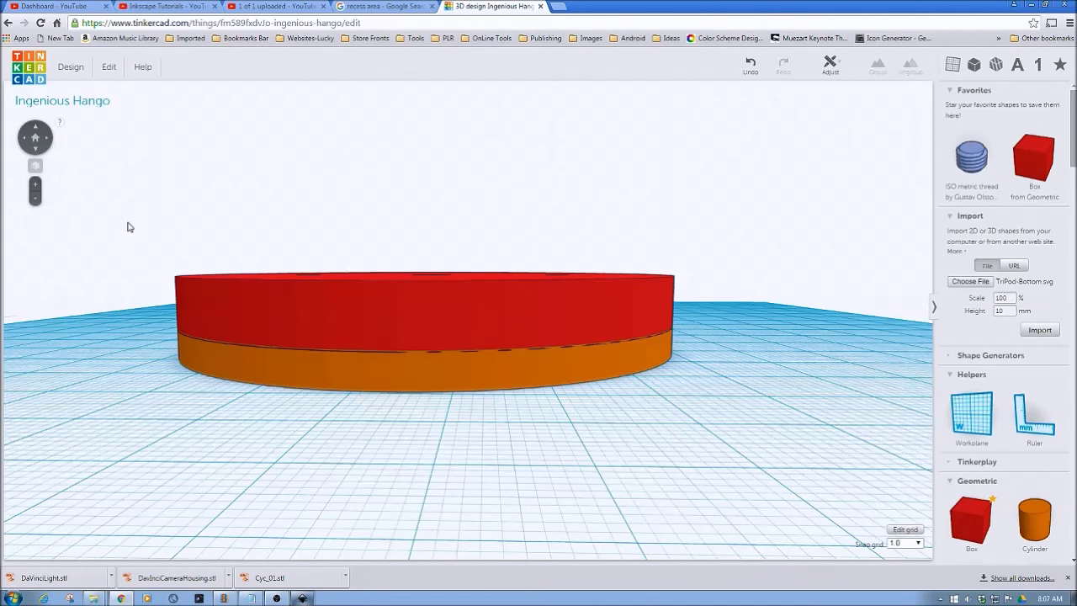
drag(128, 227, 757, 427)
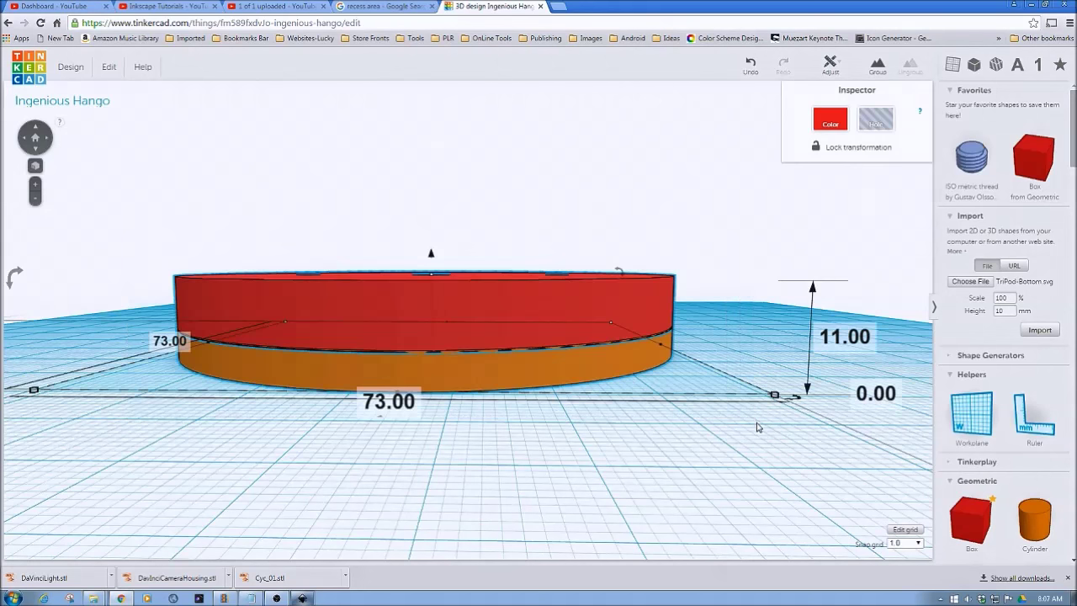
click(876, 67)
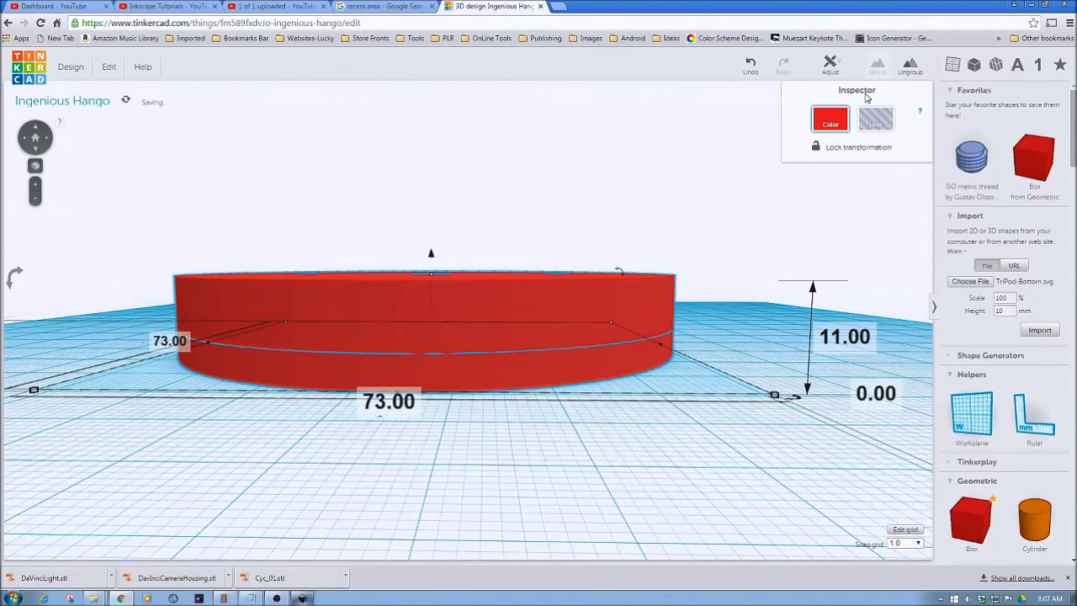
click(682, 474)
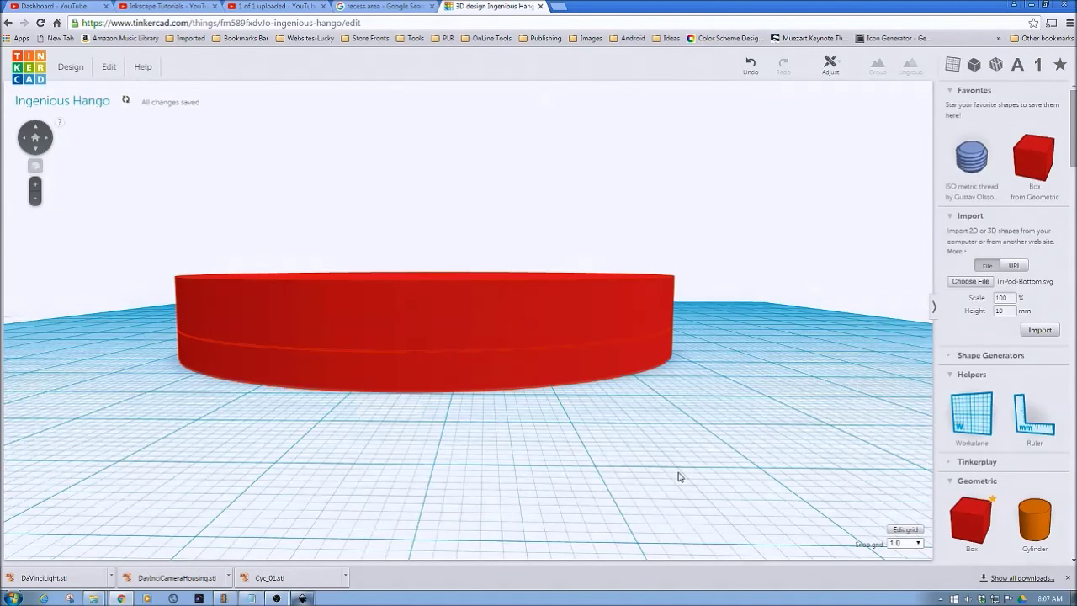
click(480, 356)
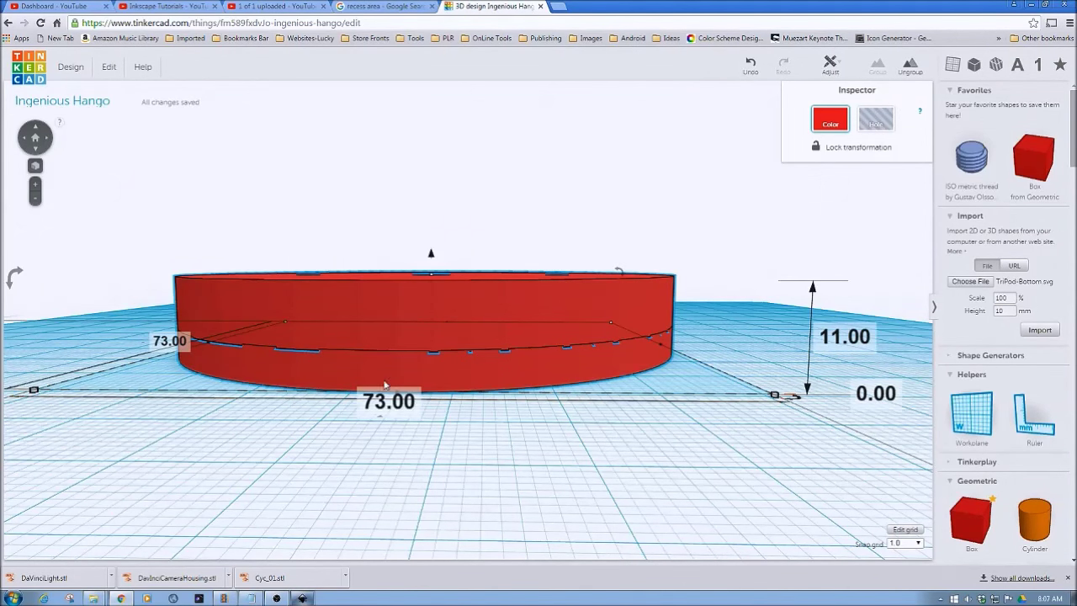
right_drag(479, 350, 241, 390)
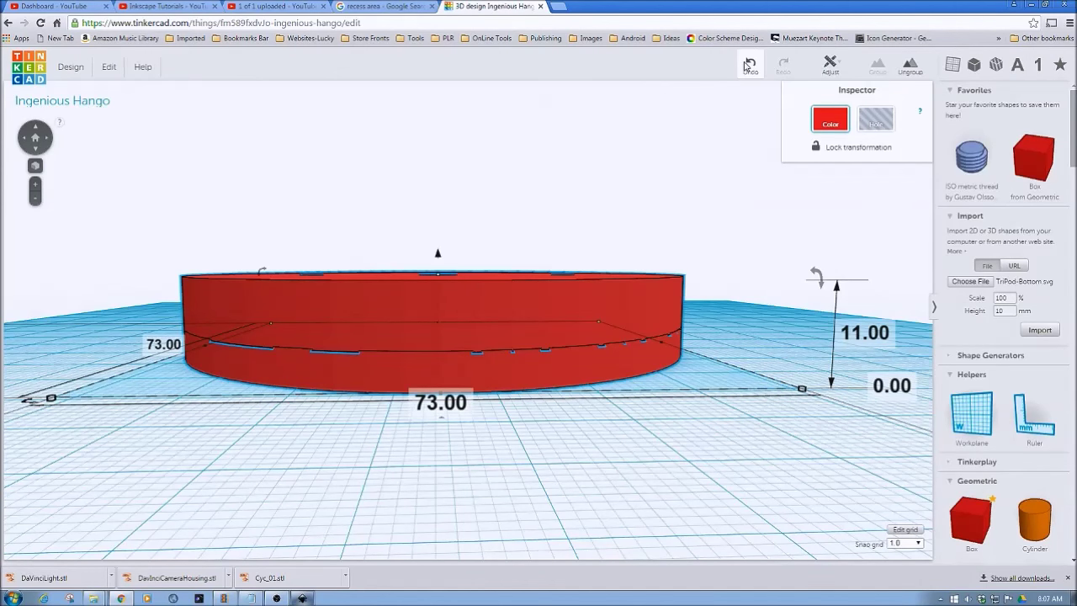
click(747, 65)
click(670, 394)
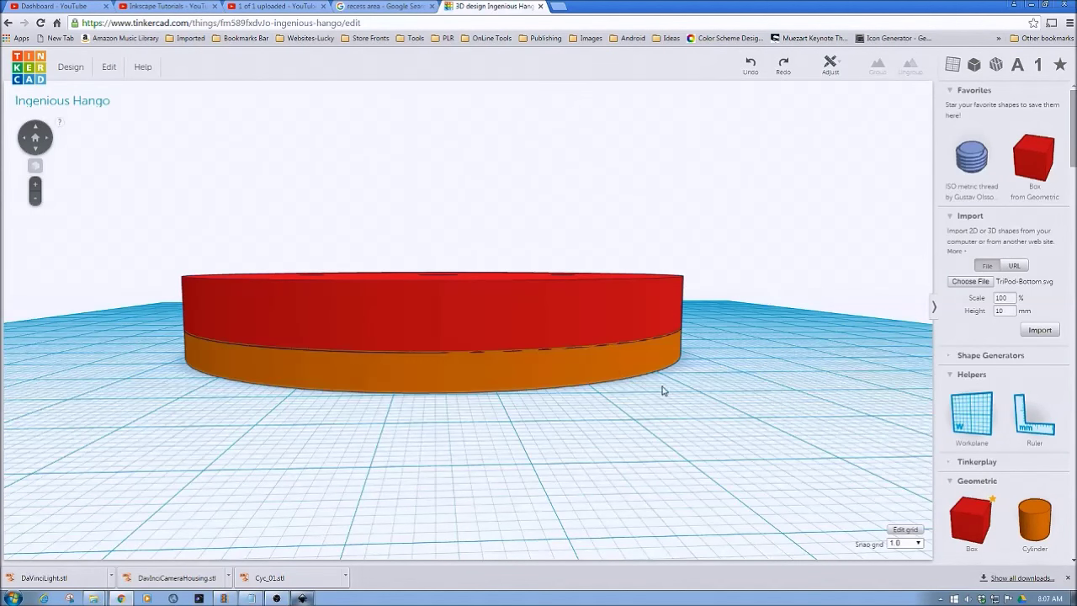
Set the orange base disc's height to 4.2 mm.
click(604, 362)
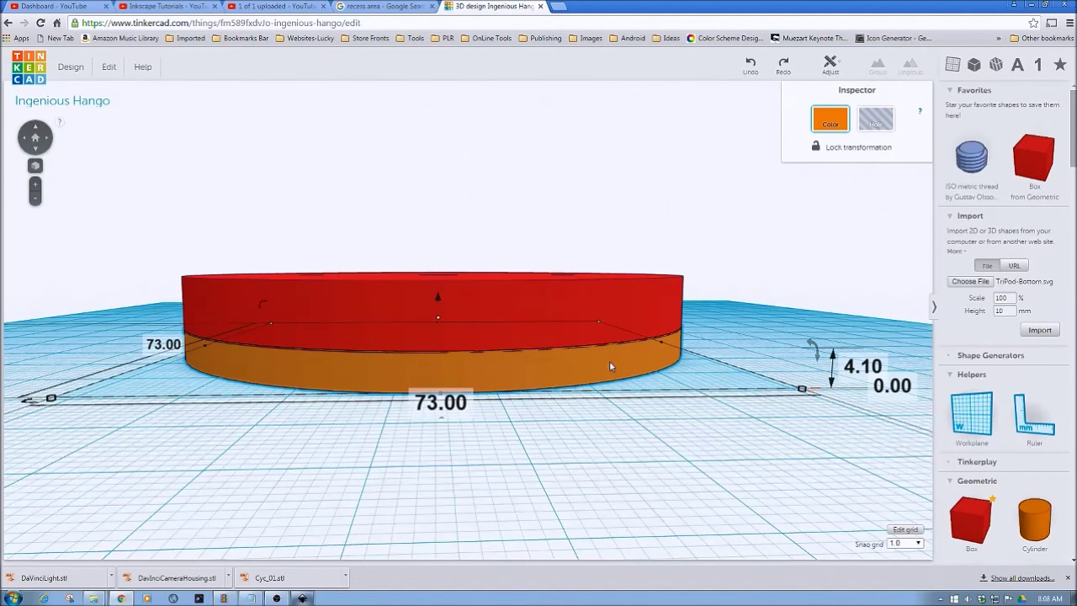
click(848, 372)
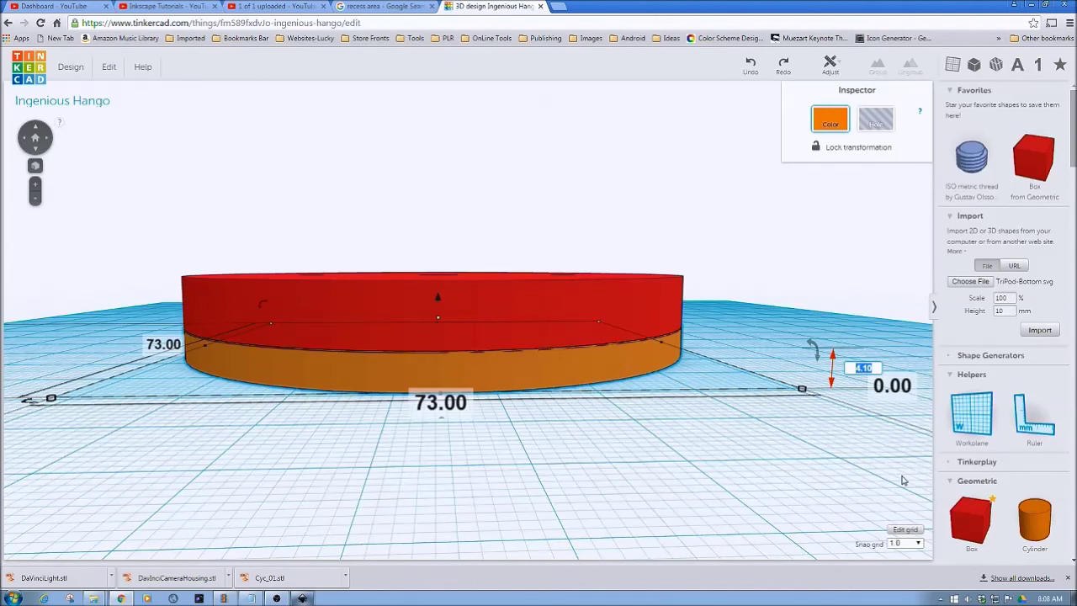
text(4.2)
key(Return)
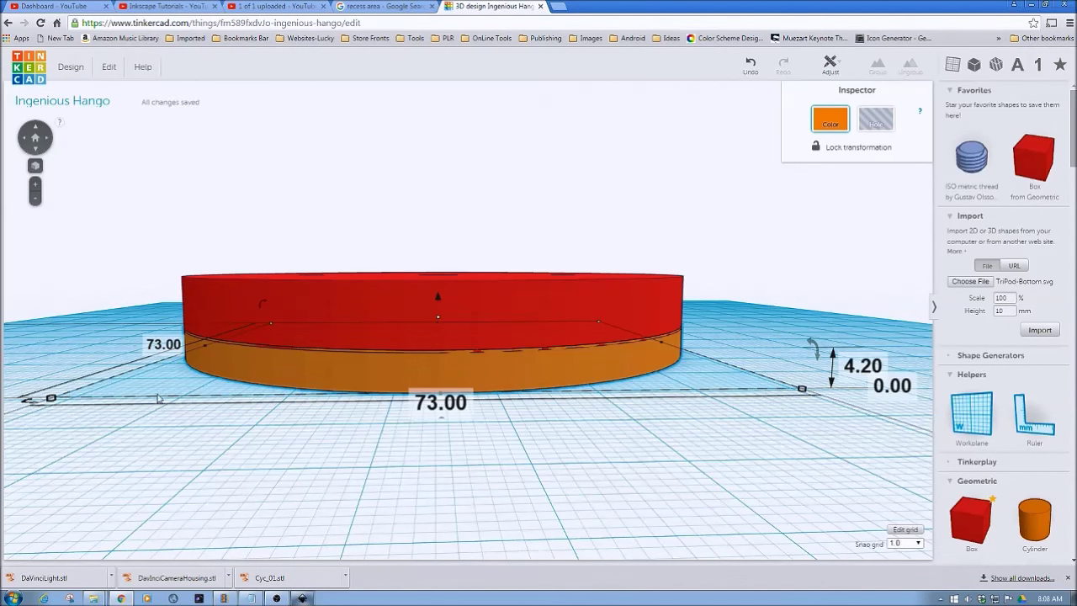
Try aligning both discs, then group them into one red 11 mm-tall object.
drag(147, 232, 753, 412)
click(830, 65)
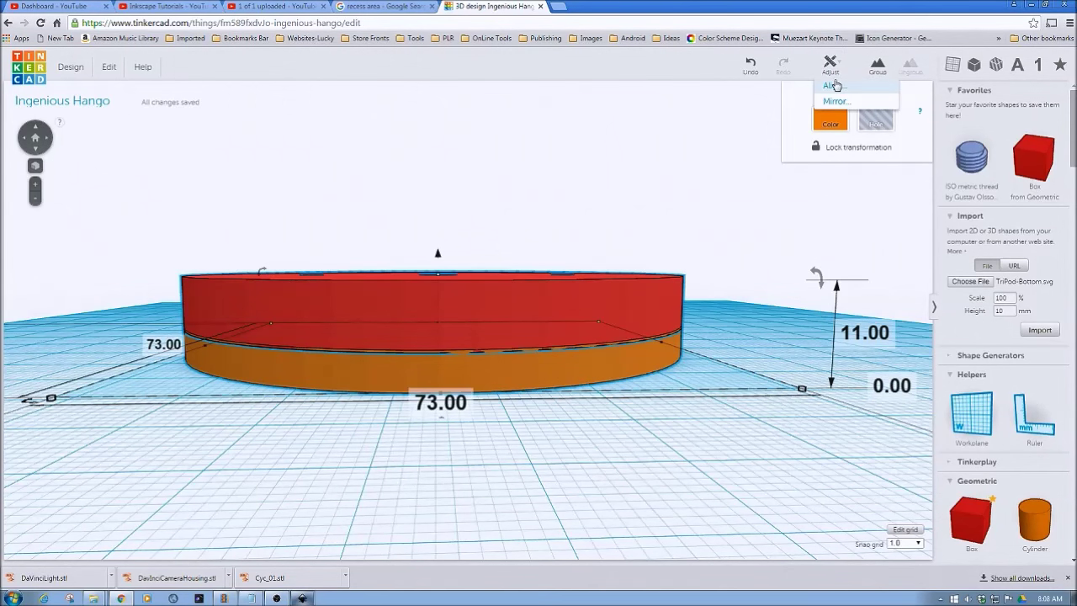
click(834, 85)
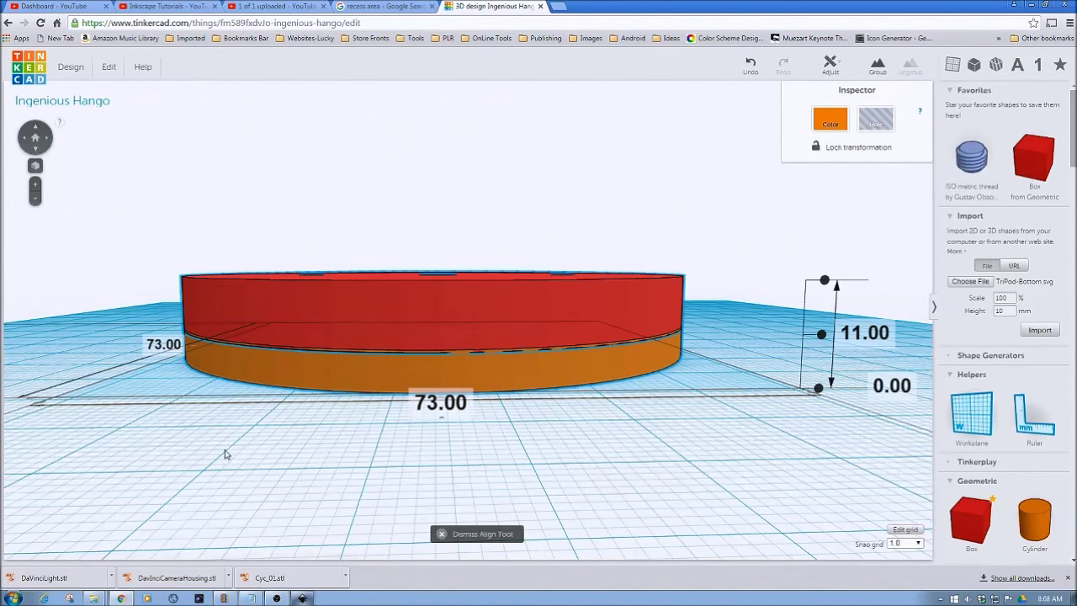
right_drag(223, 445, 281, 474)
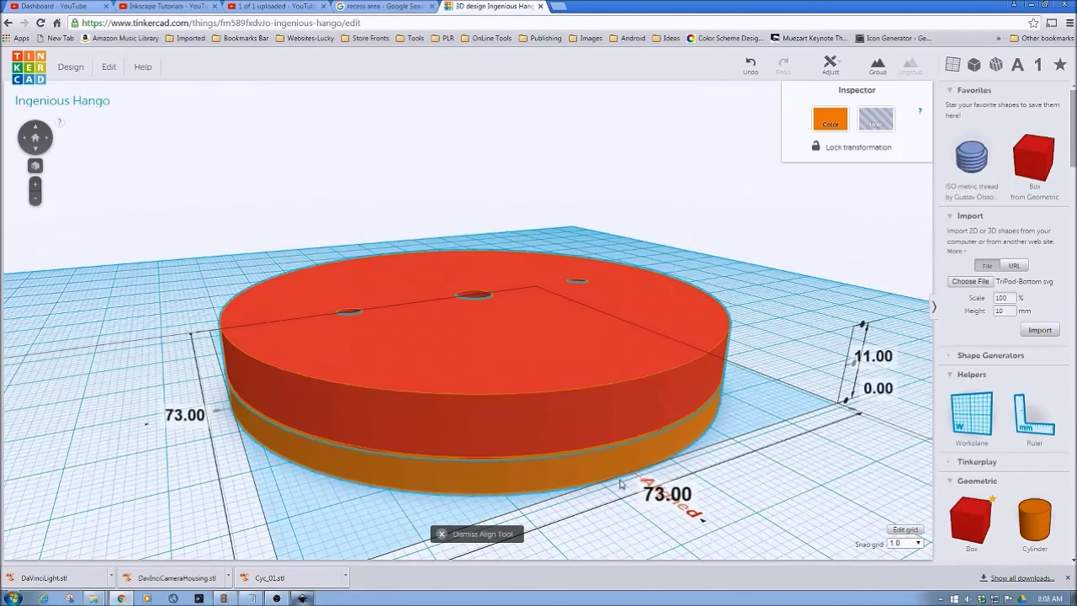
click(125, 512)
drag(161, 267, 777, 482)
click(875, 67)
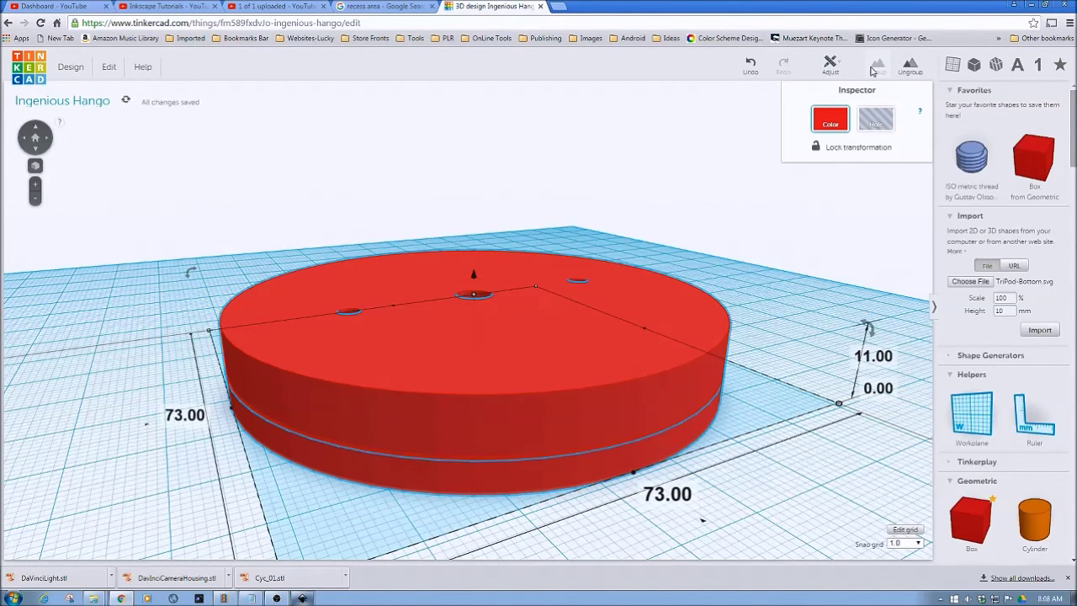
click(759, 492)
right_drag(741, 502, 707, 479)
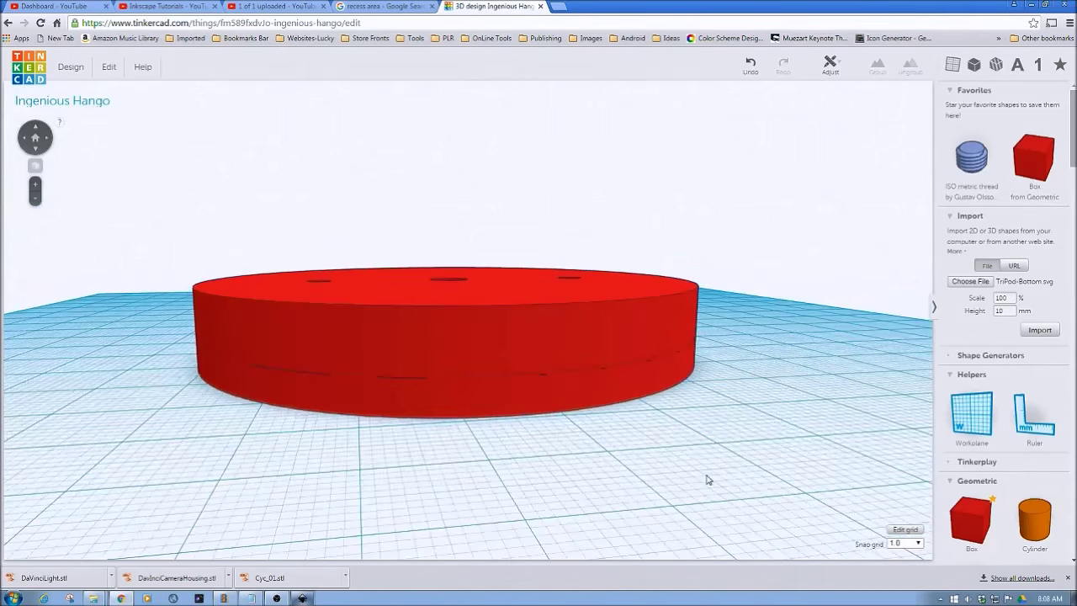
Undo the grouping and set the red disc's elevation to 3.90 mm.
click(749, 64)
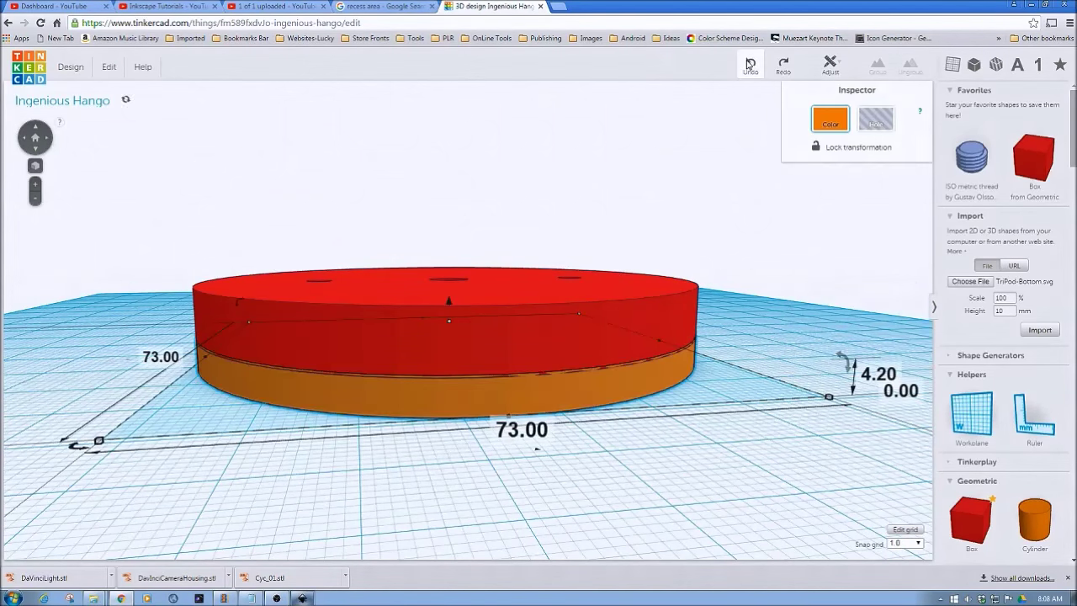
click(617, 342)
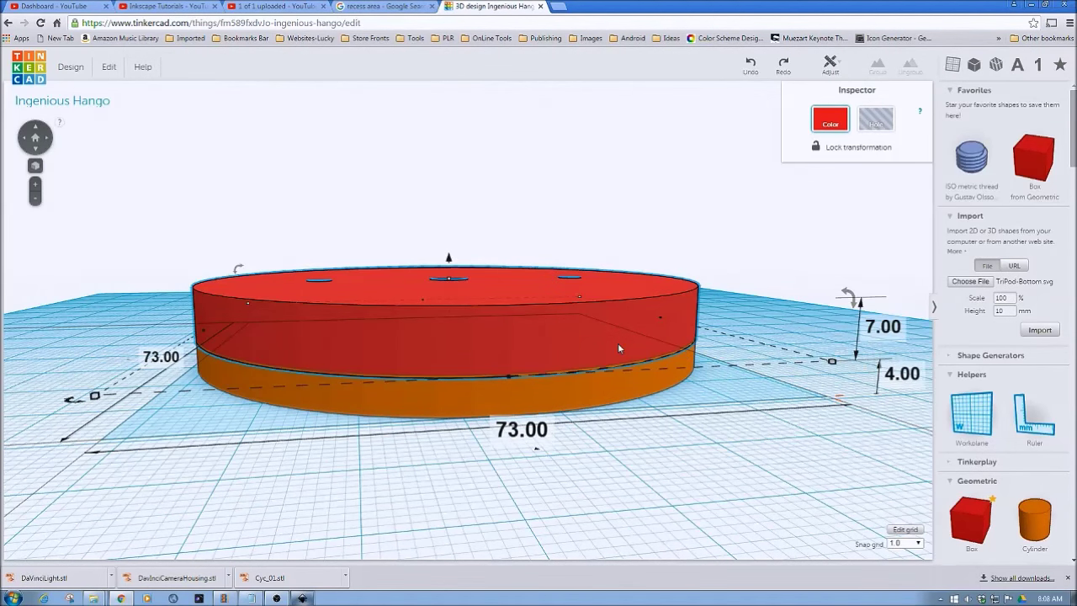
click(885, 372)
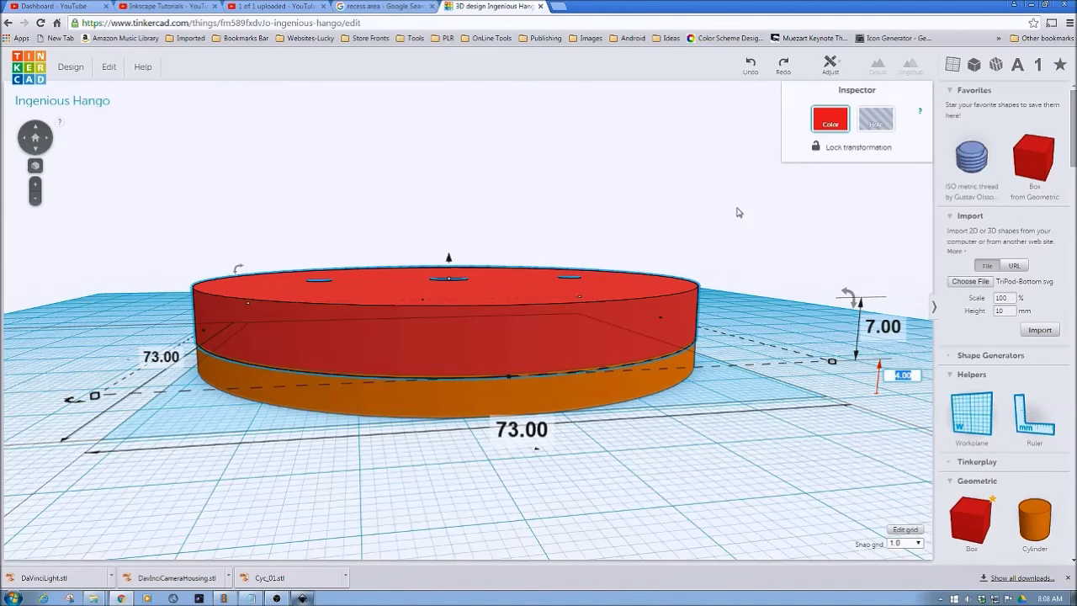
text(3.9)
key(Return)
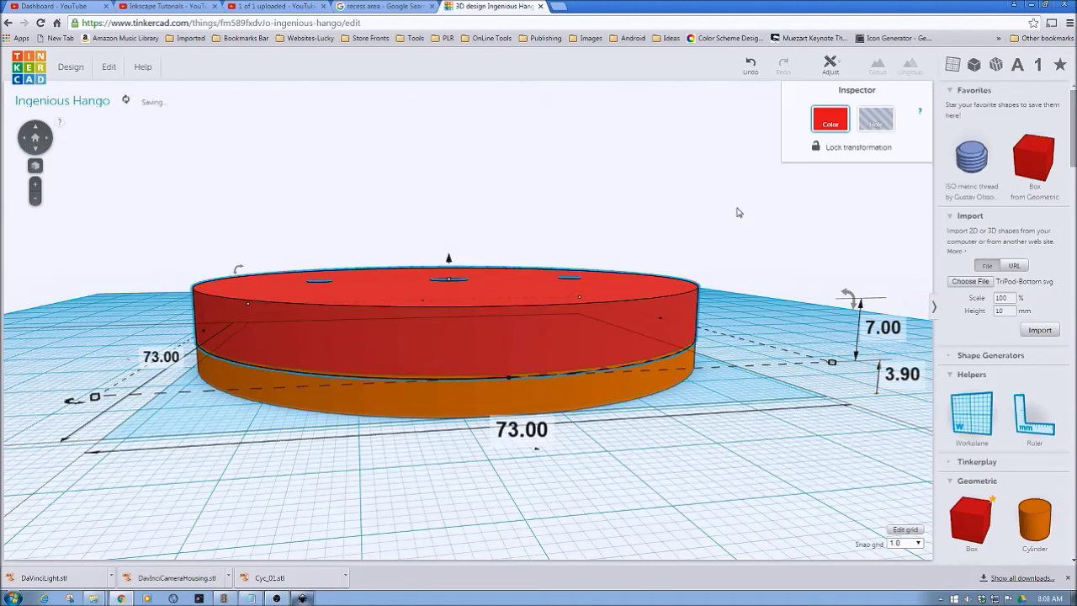
Group both discs into one red 10.90 mm-tall object.
drag(170, 230, 751, 445)
click(878, 67)
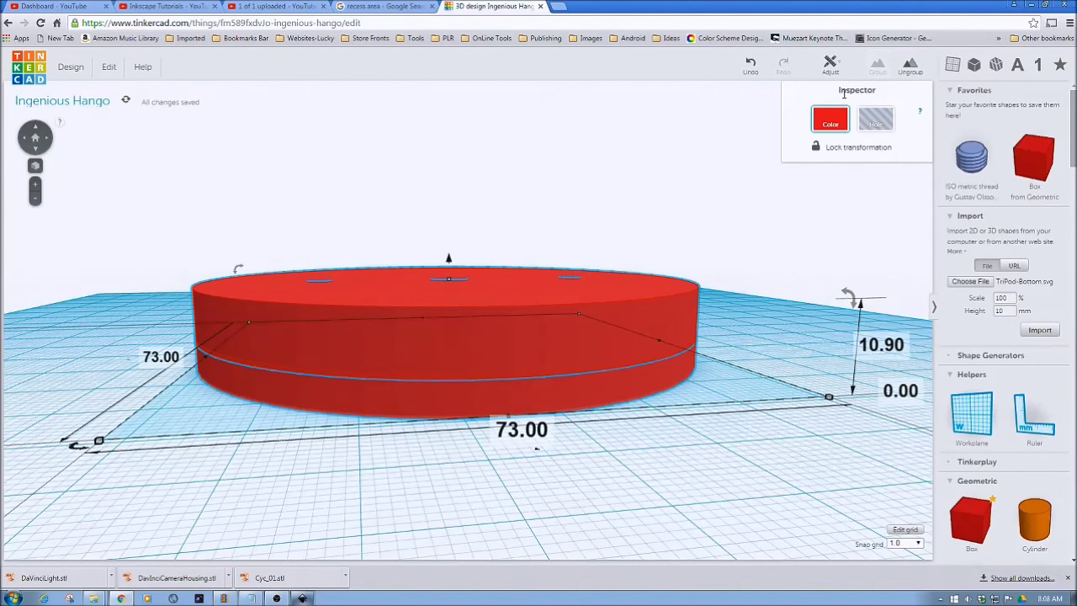
click(633, 431)
right_drag(447, 396, 695, 389)
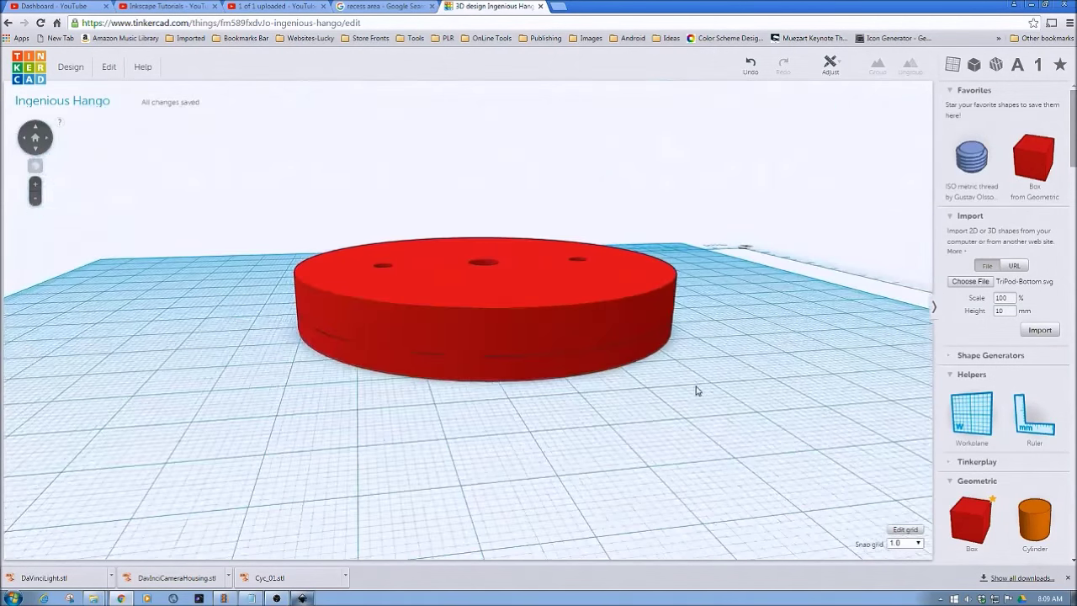
Undo the grouping and make the orange disc 4.30 mm tall.
click(753, 70)
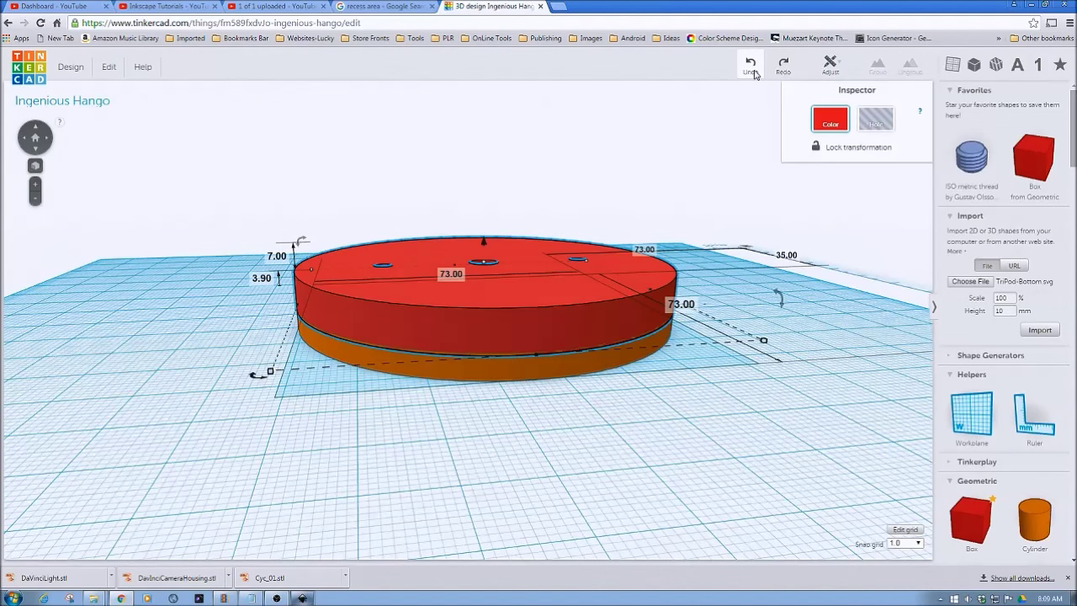
click(593, 404)
click(584, 322)
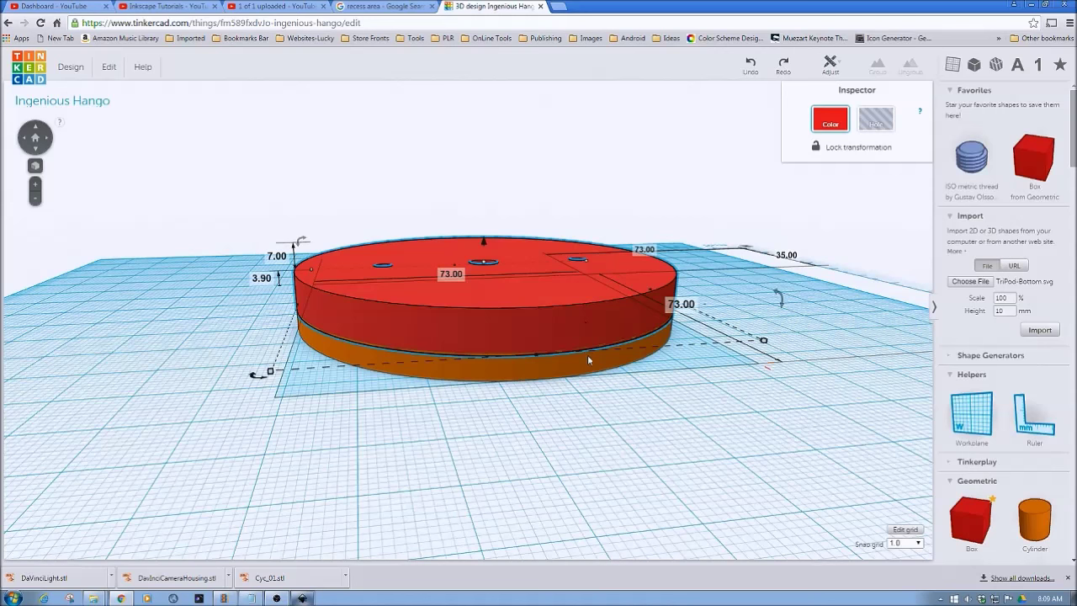
click(588, 358)
right_drag(588, 354, 245, 371)
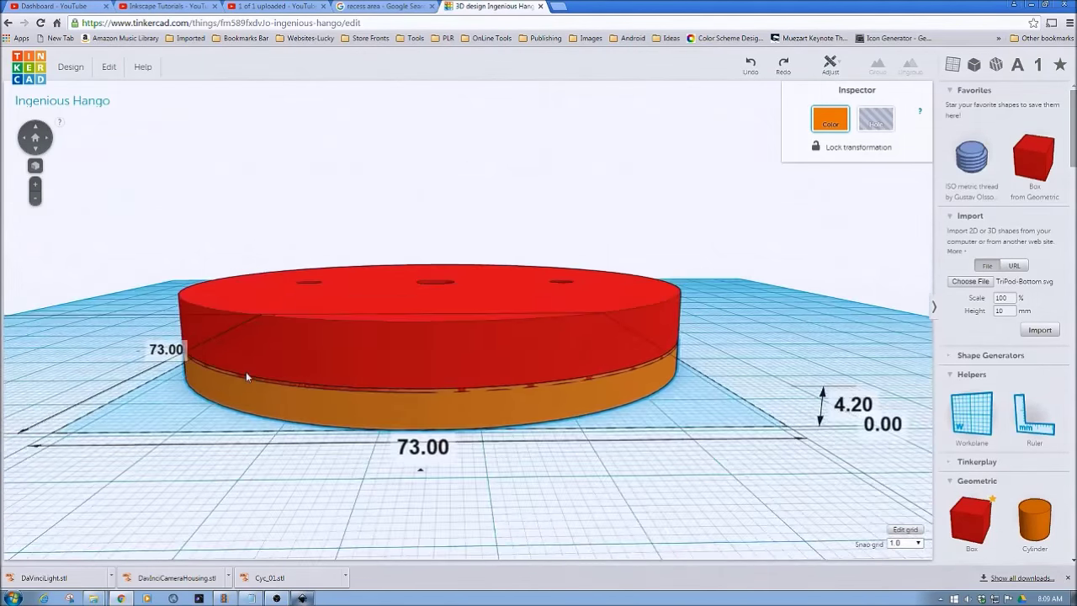
click(846, 405)
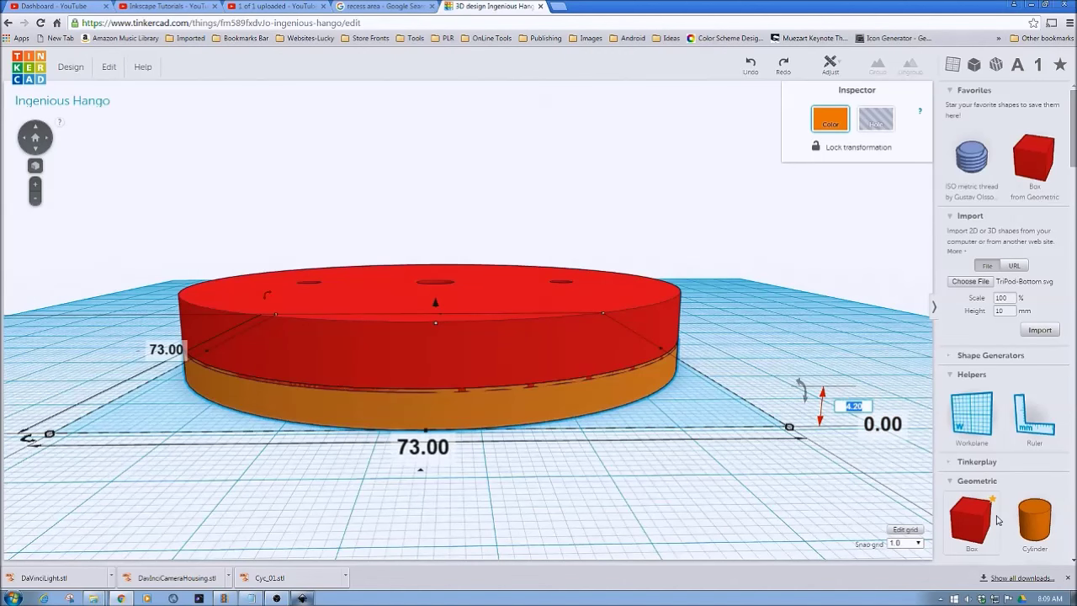
text(4.3)
key(Return)
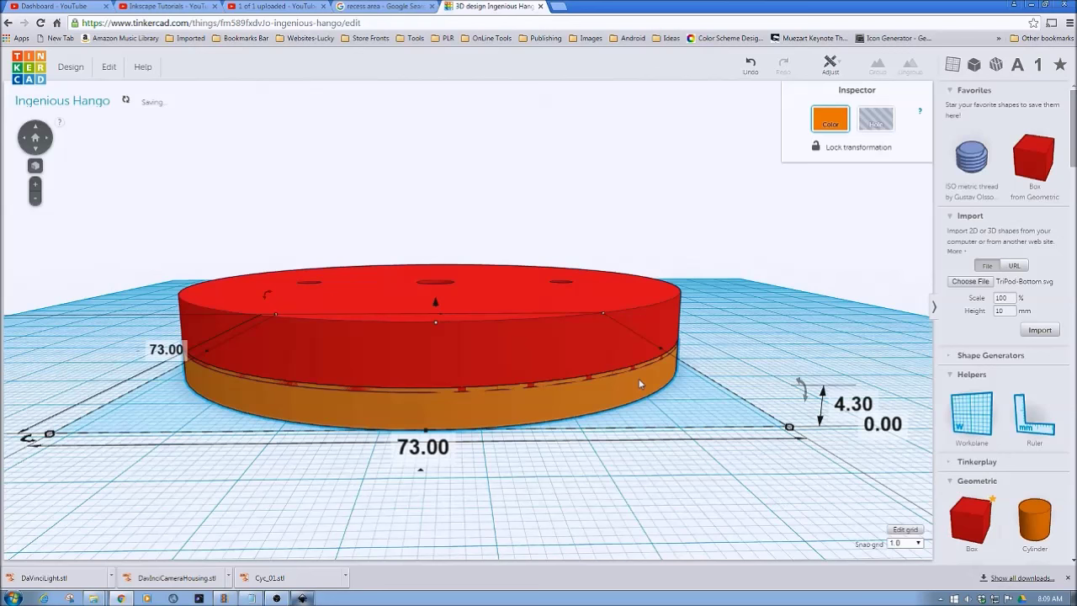
Set the red disc's elevation to 3.80 mm.
click(625, 344)
click(883, 406)
text(3.8)
key(Return)
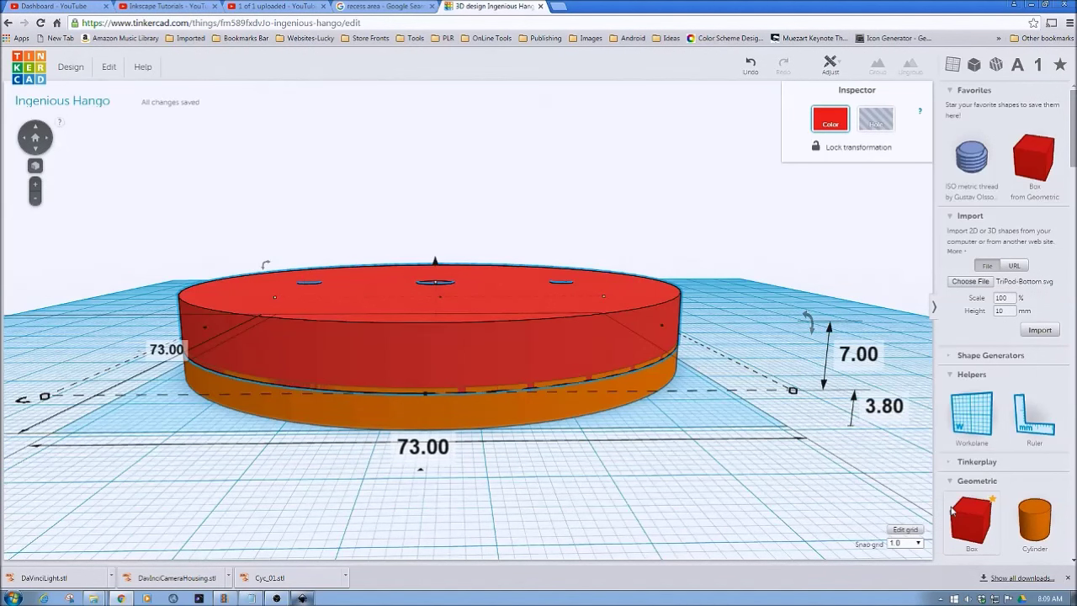
click(128, 264)
drag(150, 233, 738, 481)
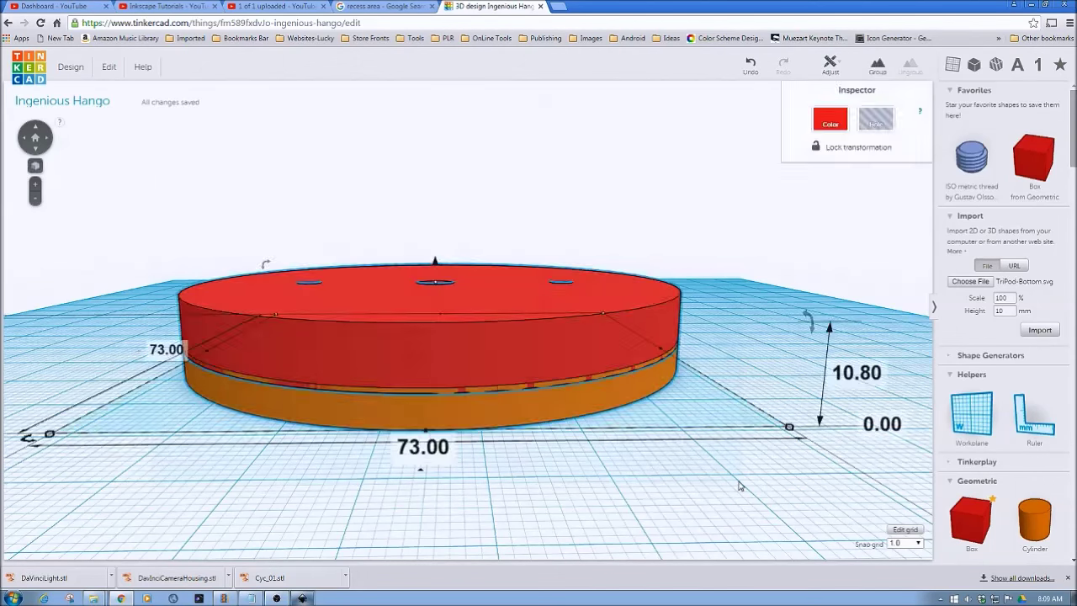
click(678, 494)
scroll(529, 459, up, 5)
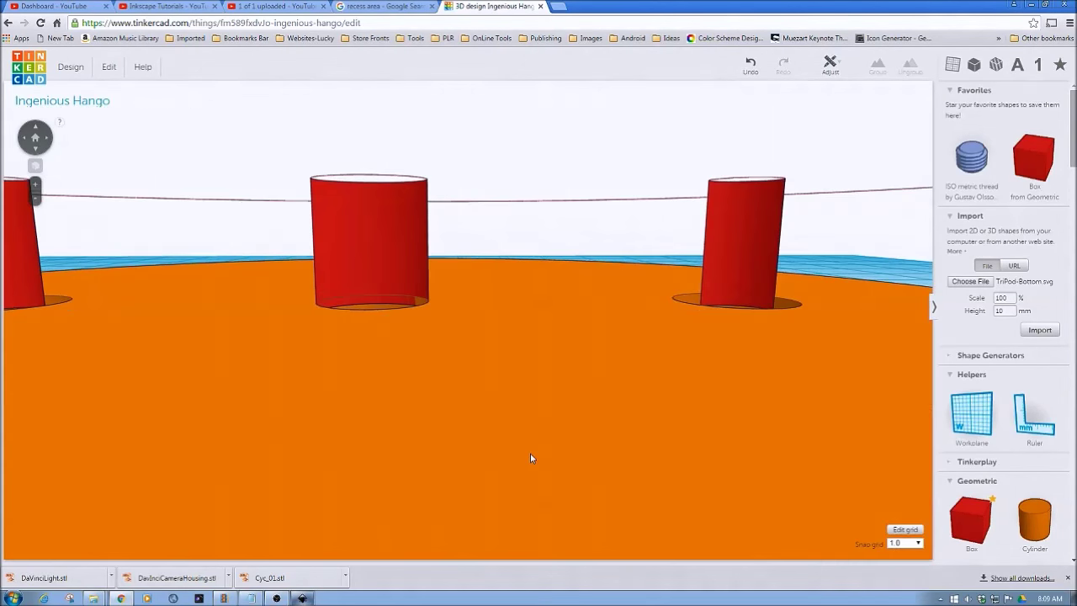
Orbit and zoom to inspect the stacked discs from below and above.
scroll(530, 459, up, 2)
scroll(530, 459, down, 8)
right_drag(530, 459, 507, 465)
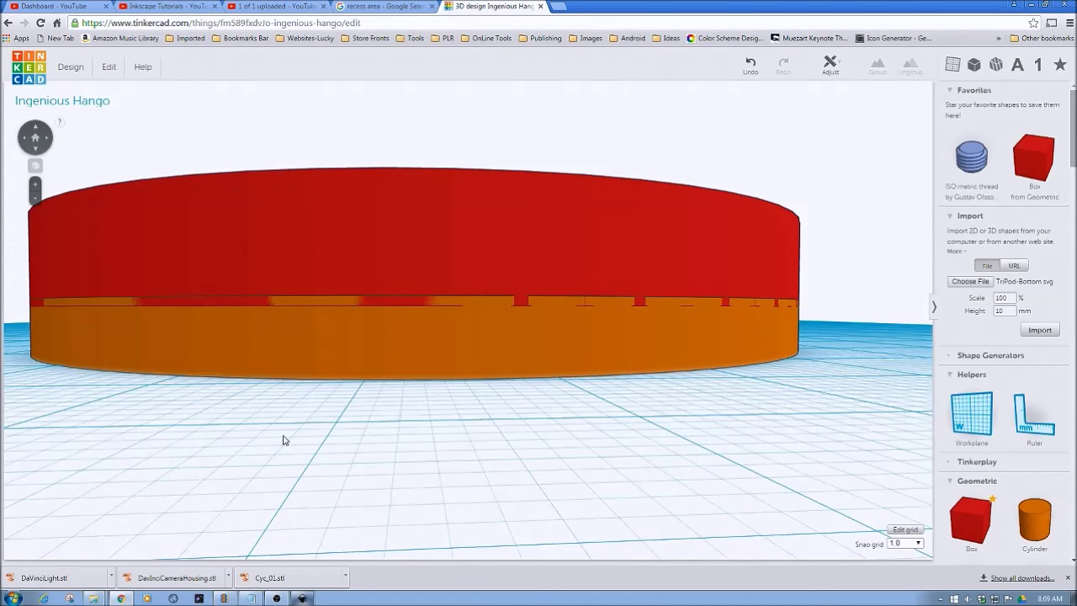
scroll(307, 427, up, 5)
scroll(307, 428, down, 5)
scroll(309, 416, down, 3)
right_drag(269, 368, 389, 406)
scroll(352, 412, down, 2)
Group both stacked discs into one red 10.80 mm-tall object.
drag(229, 217, 815, 504)
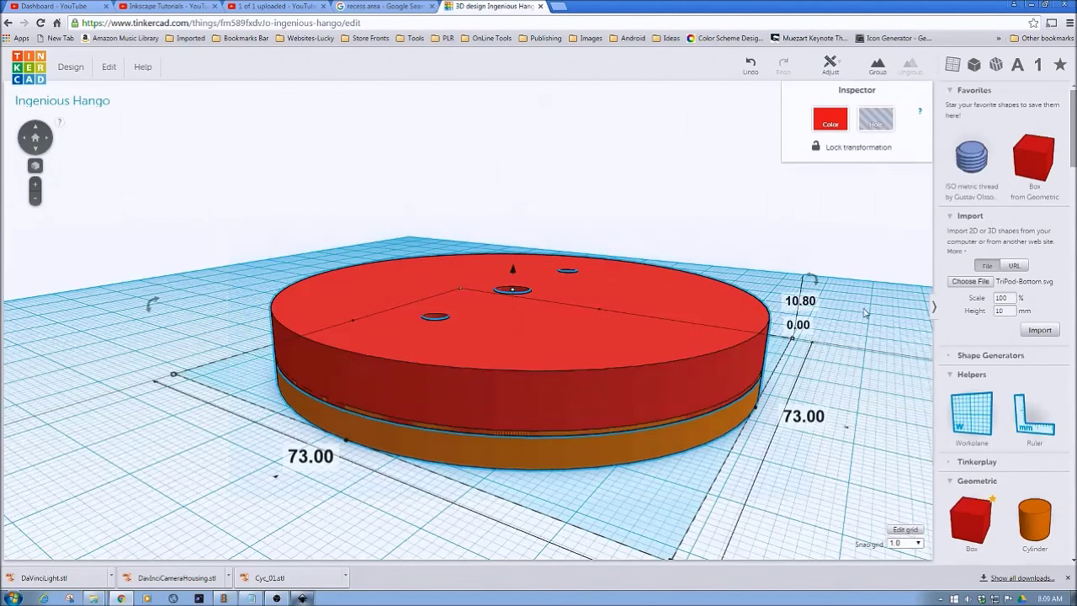
click(877, 65)
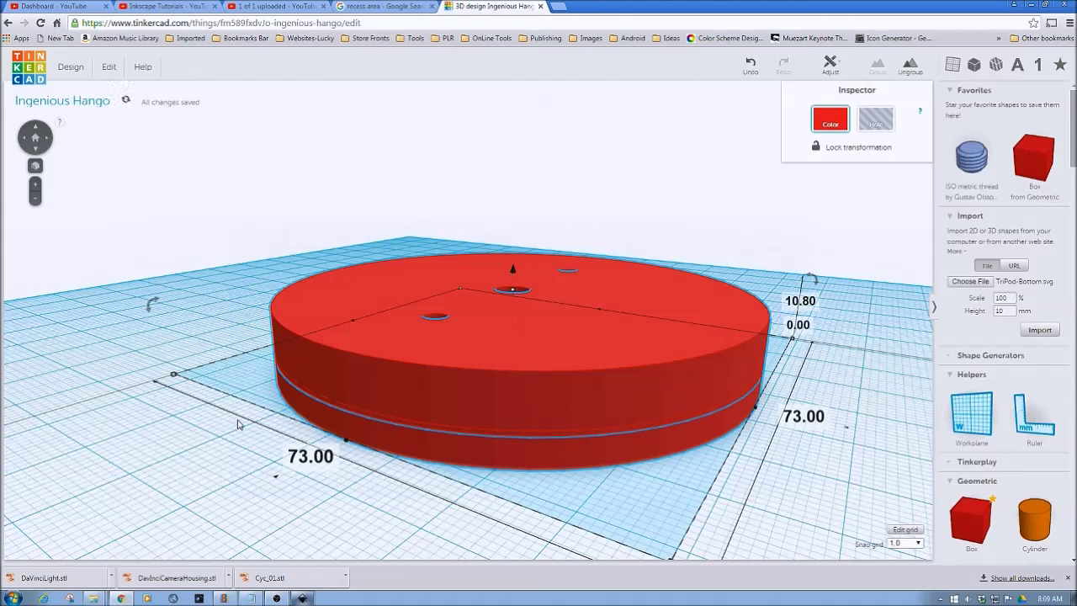
click(783, 506)
right_drag(769, 463, 536, 444)
scroll(535, 444, up, 5)
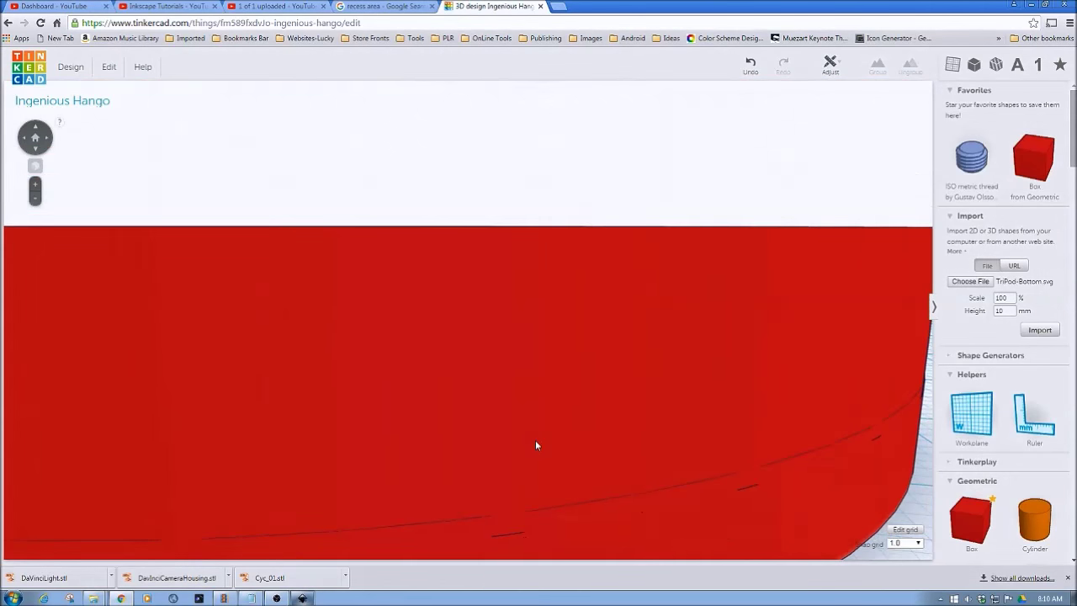
scroll(536, 444, up, 3)
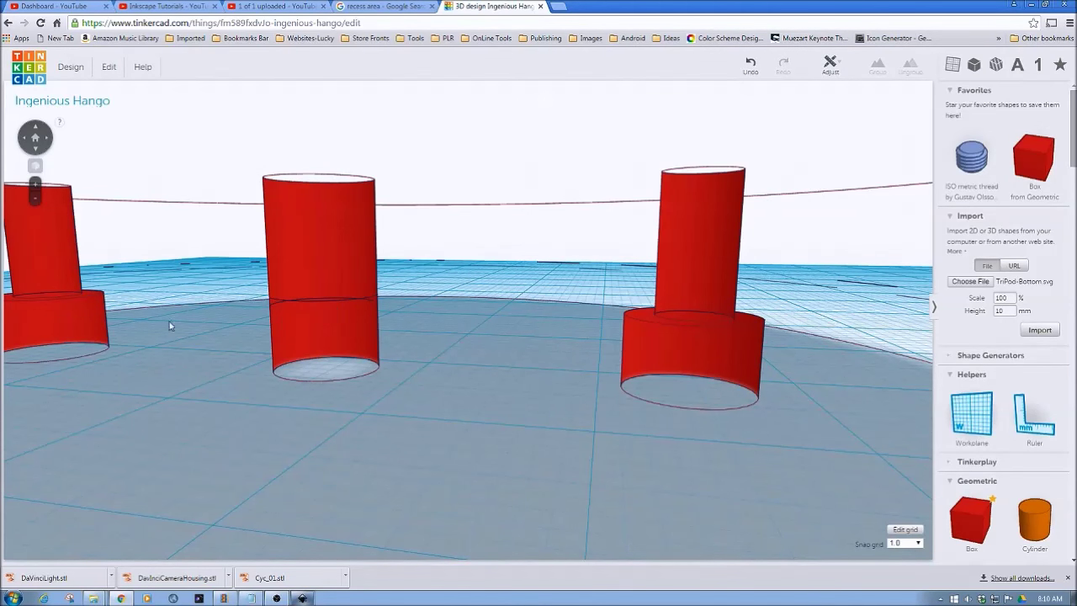
click(54, 316)
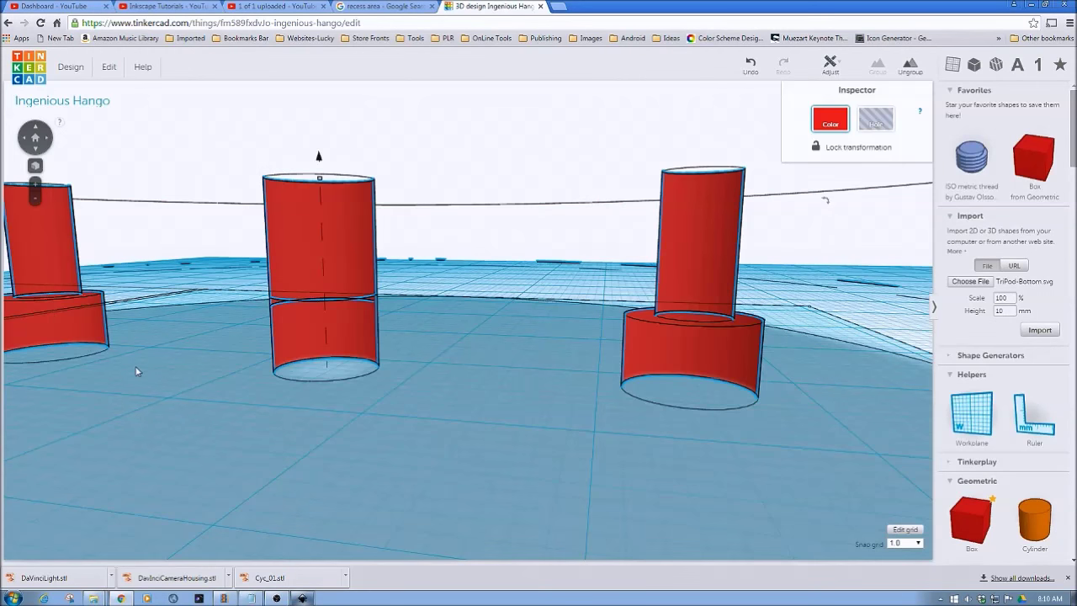
key(ctrl+g)
scroll(215, 479, up, 5)
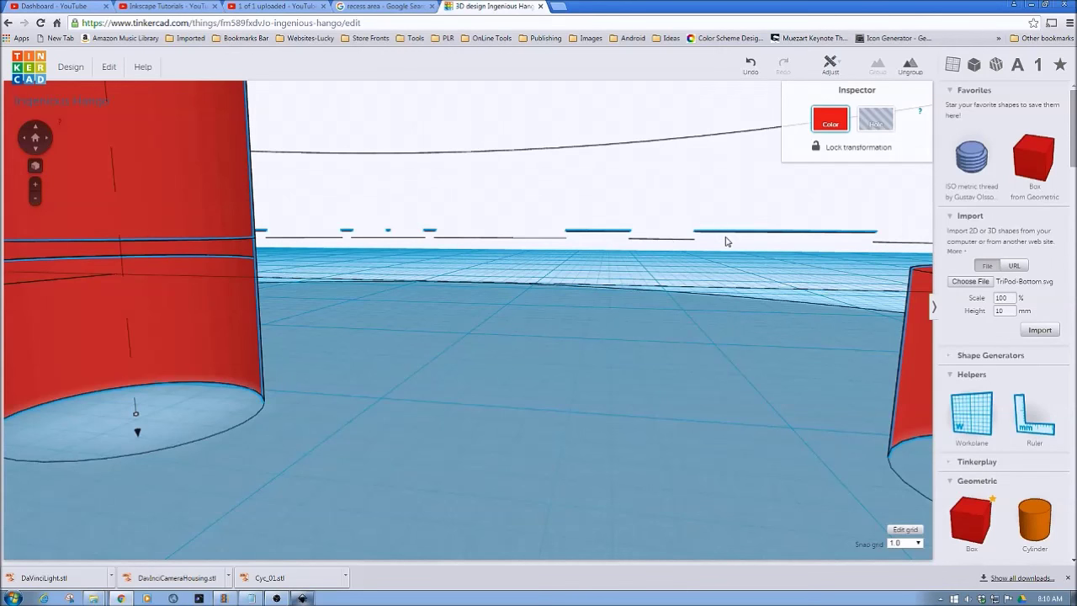
scroll(594, 318, up, 5)
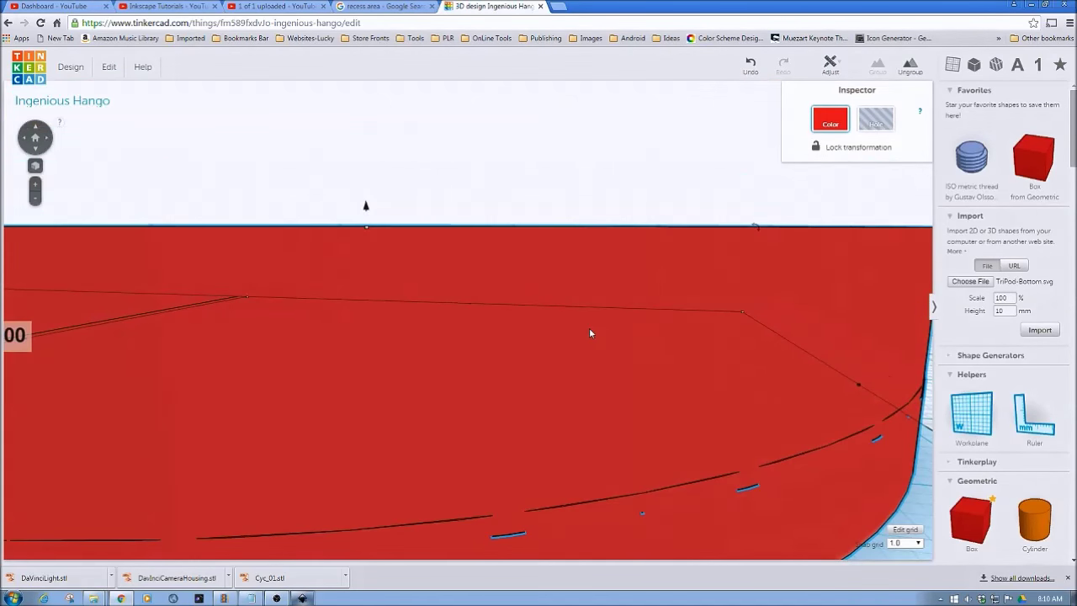
scroll(590, 333, down, 5)
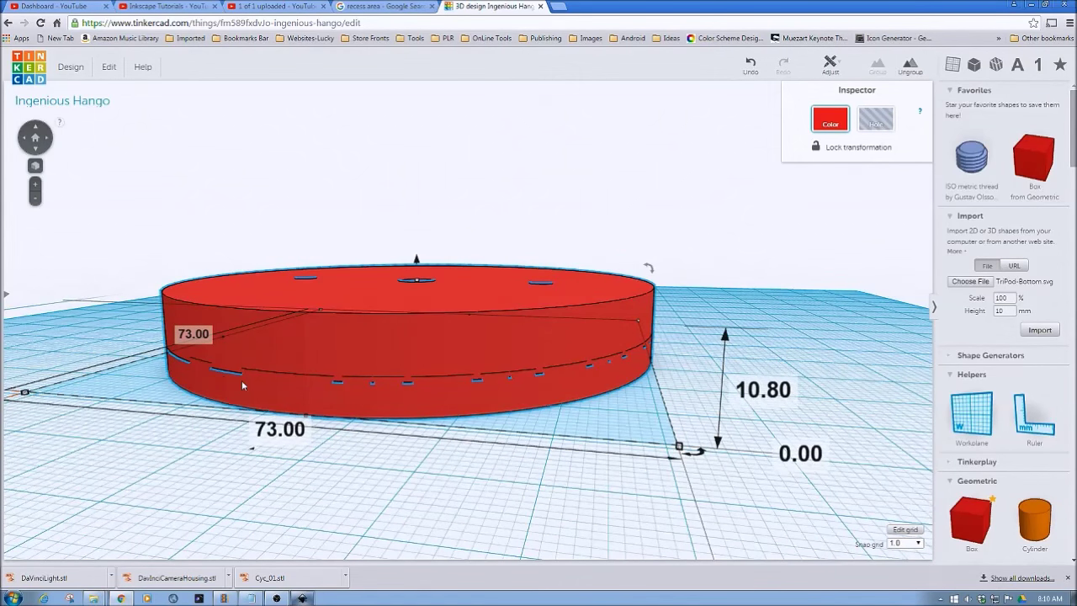
right_drag(256, 354, 279, 381)
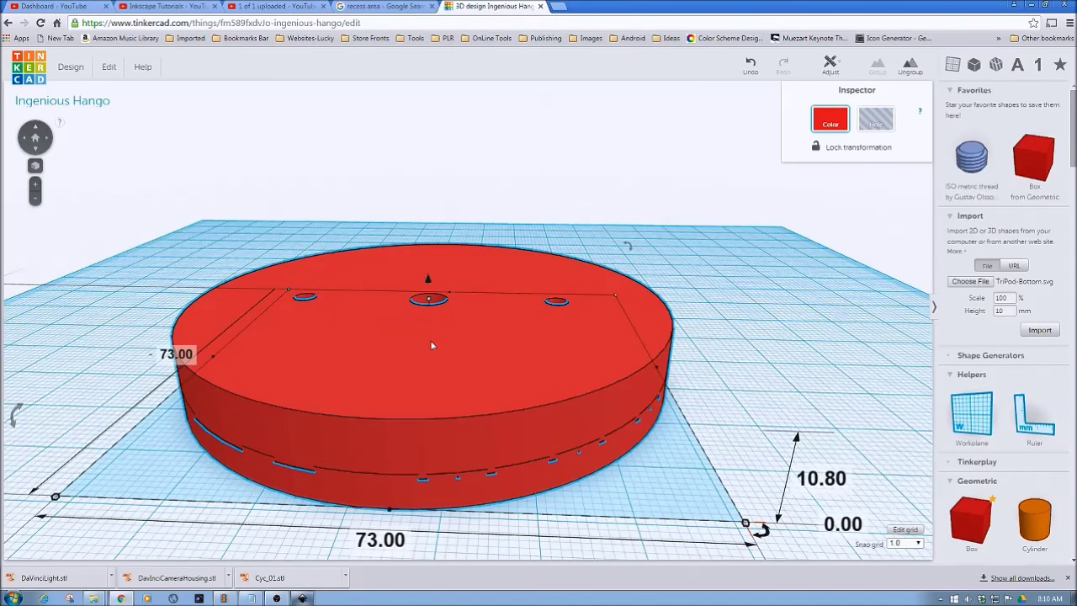
right_drag(439, 389, 488, 386)
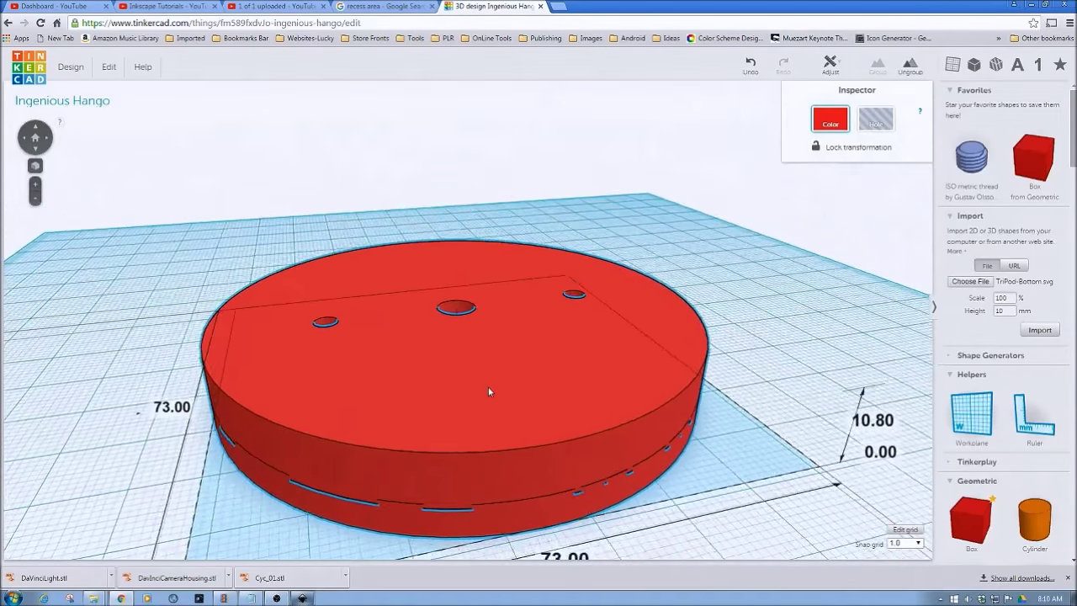
scroll(420, 337, down, 2)
scroll(382, 346, up, 2)
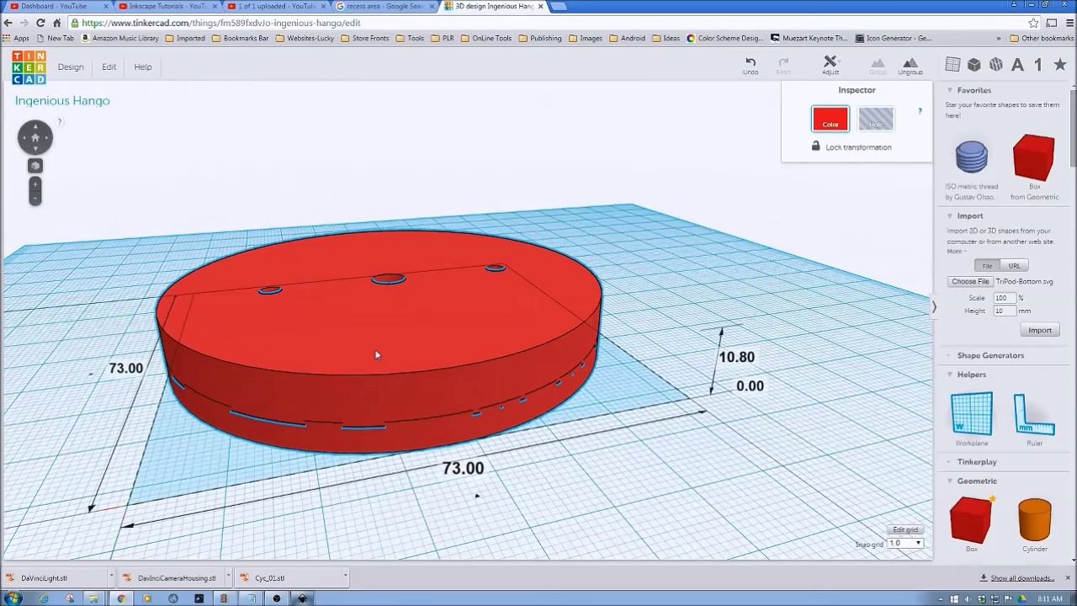
scroll(376, 354, up, 1)
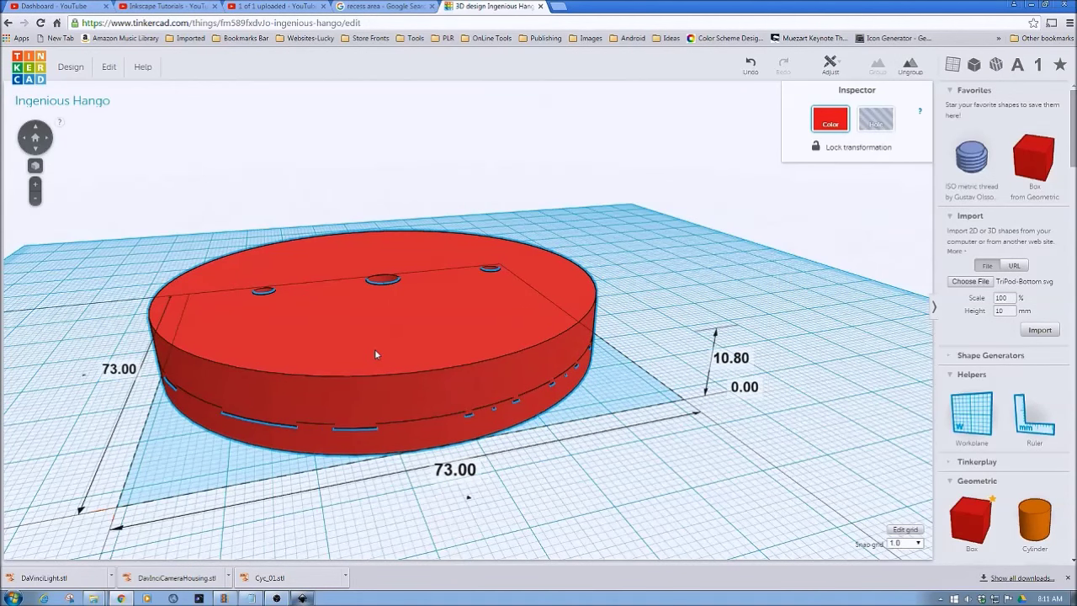
click(375, 354)
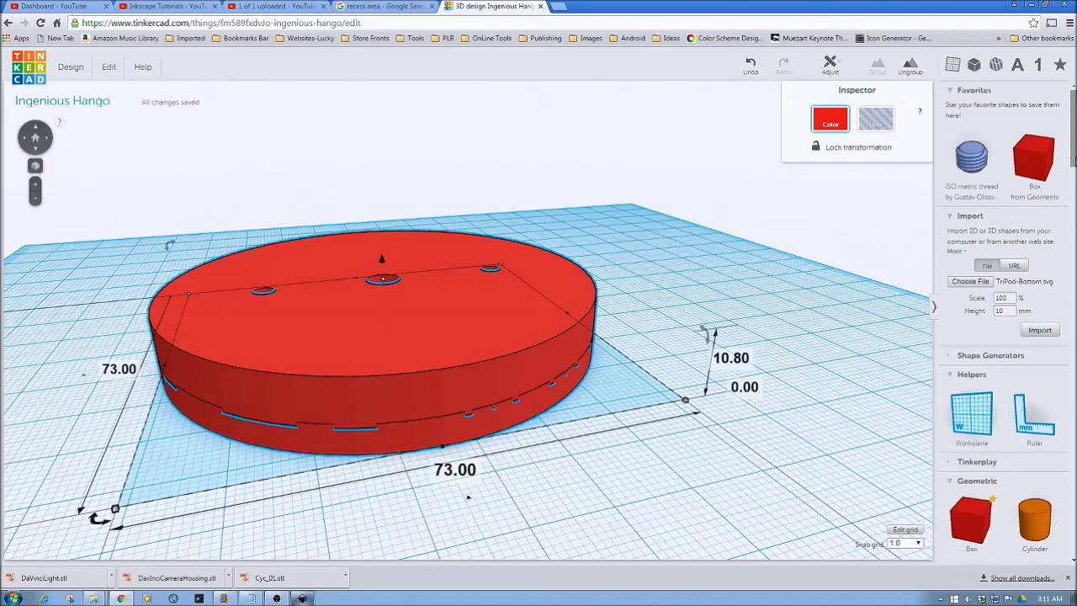
scroll(1073, 177, down, 2)
scroll(1073, 177, down, 5)
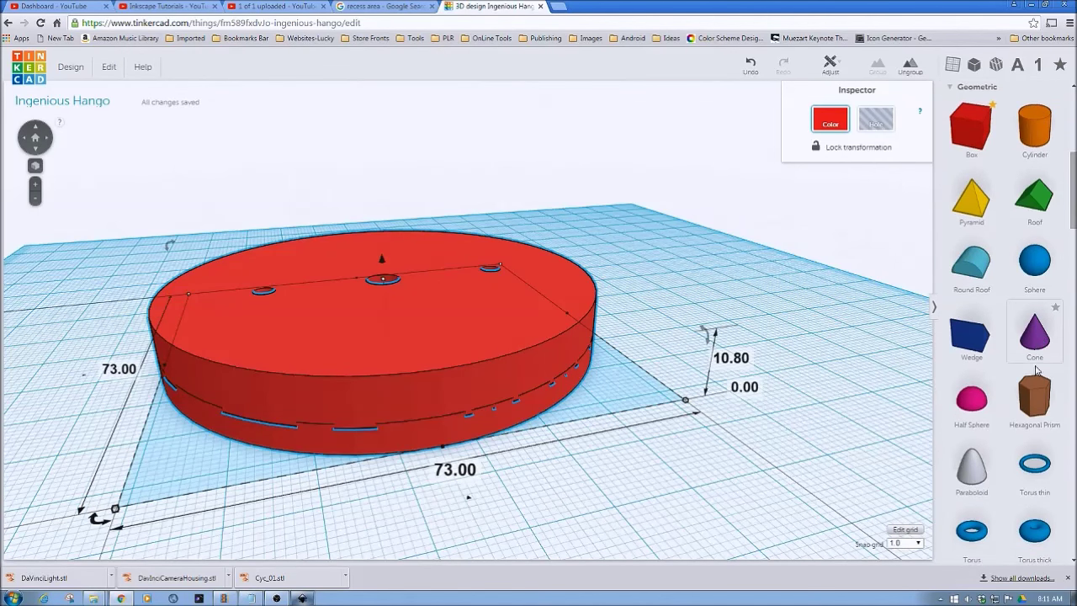
Place a 20 mm Hexagonal Prism on the workplane beside the red disc and select it.
drag(1040, 391, 671, 291)
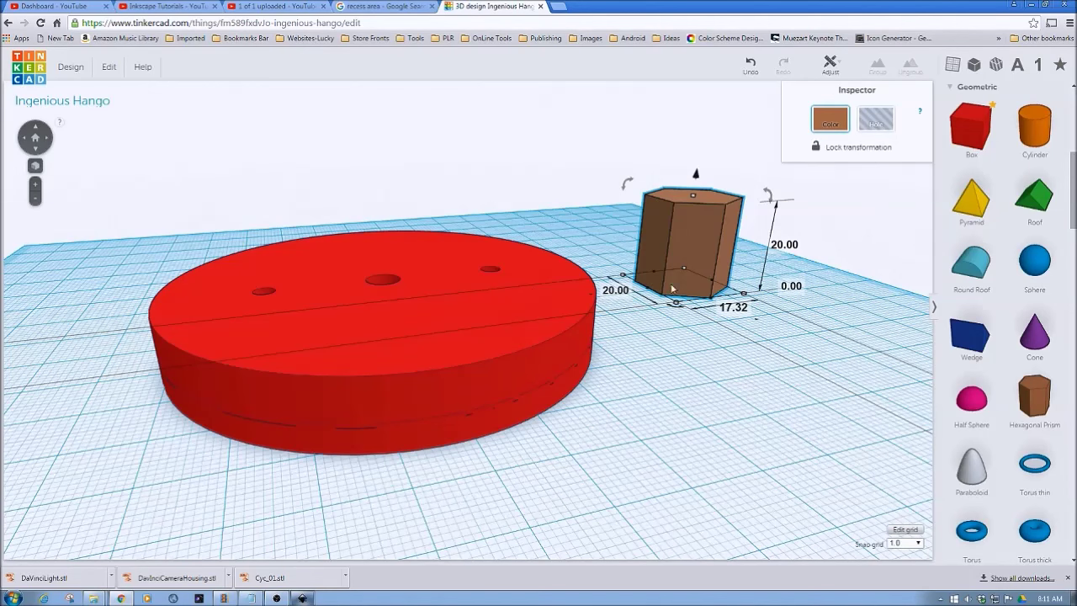
right_drag(715, 307, 673, 358)
click(714, 332)
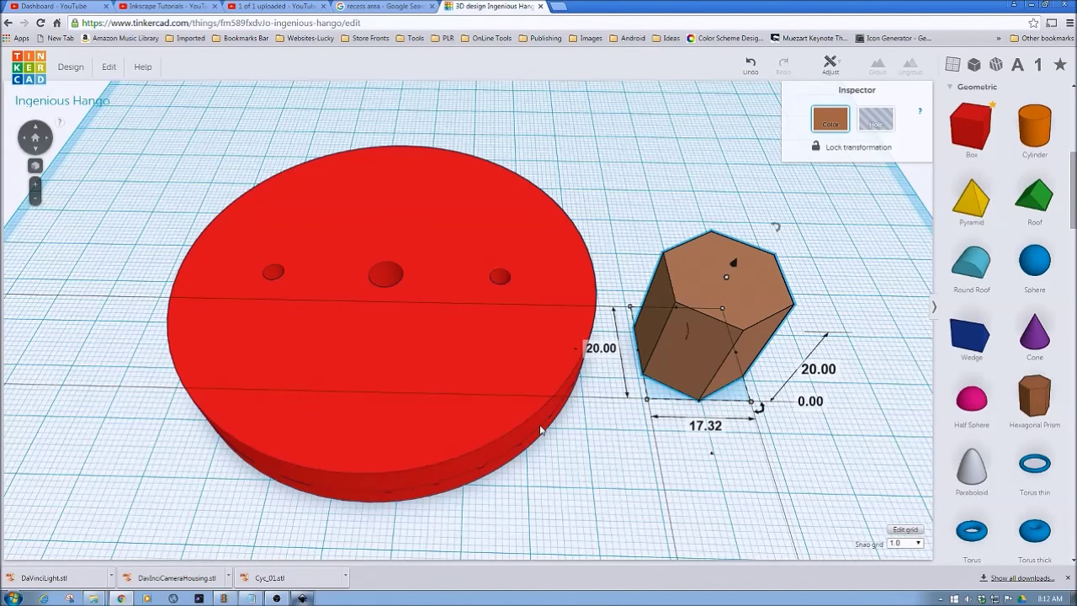
Resize the hexagonal prism to 11.40 mm wide and 12.80 mm long, keeping its 20 mm height.
click(708, 428)
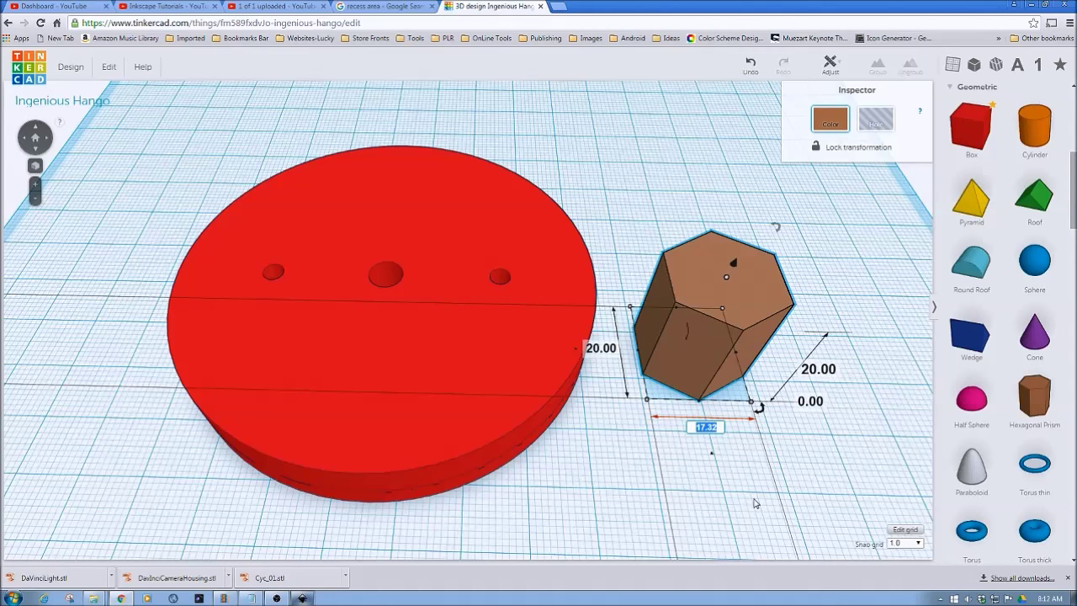
text(11.3)
key(Return)
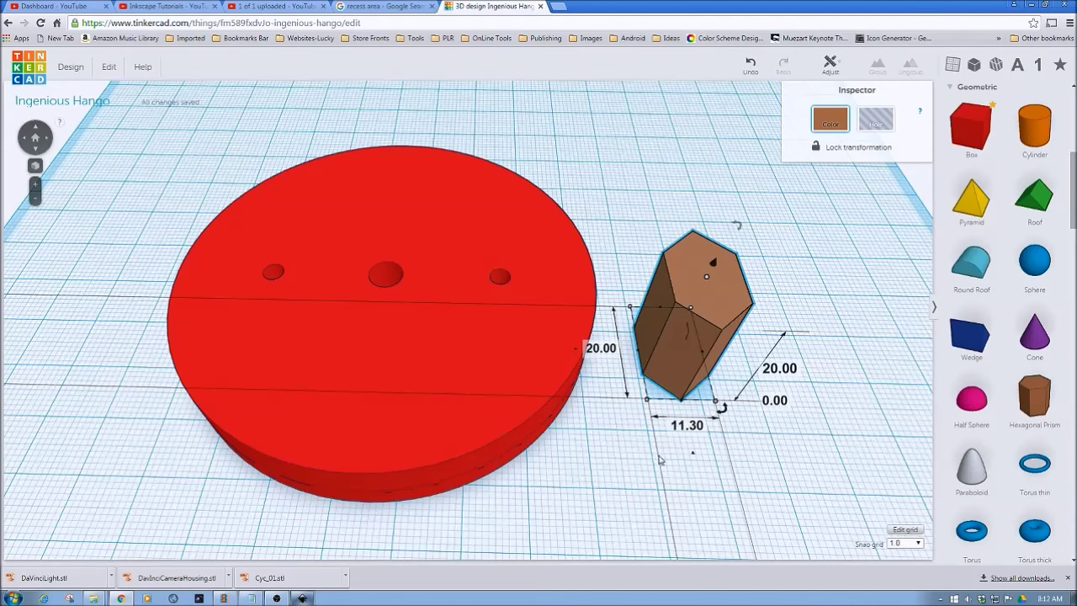
click(683, 424)
text(11.4)
key(Return)
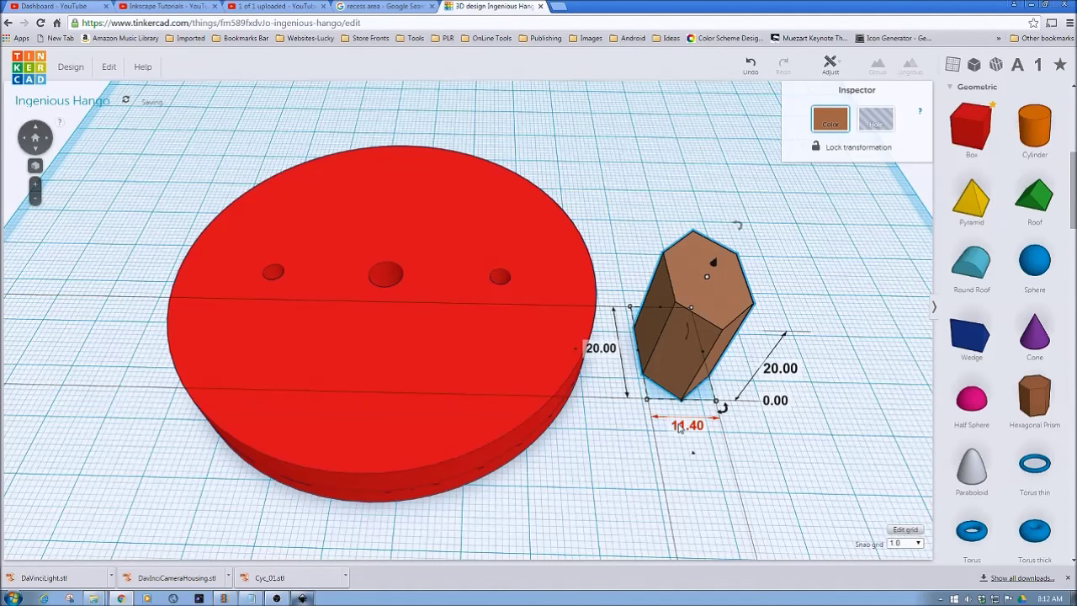
click(603, 348)
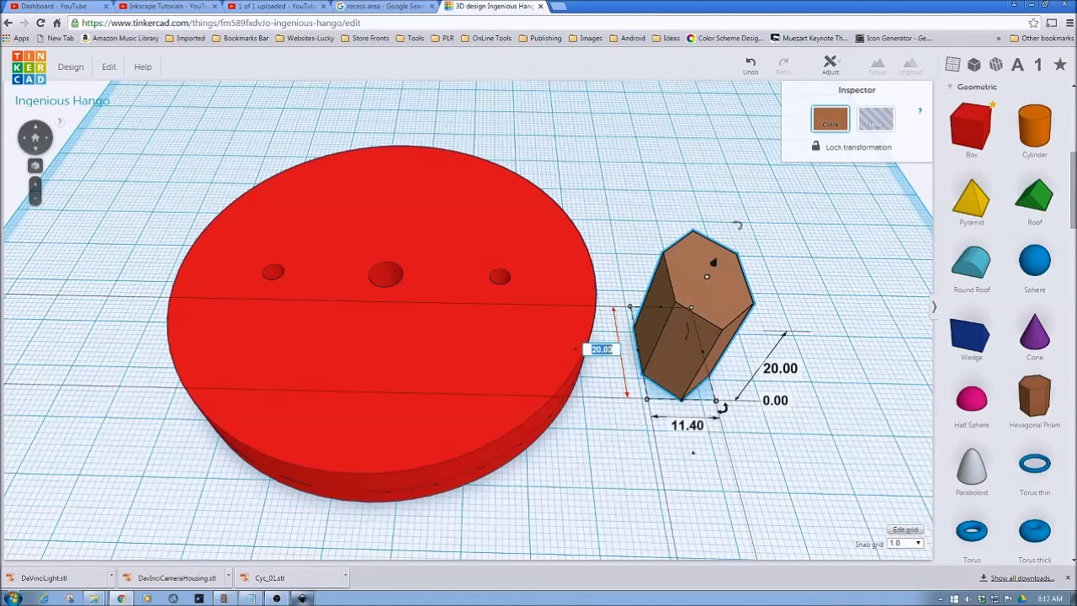
text(12.5)
key(Return)
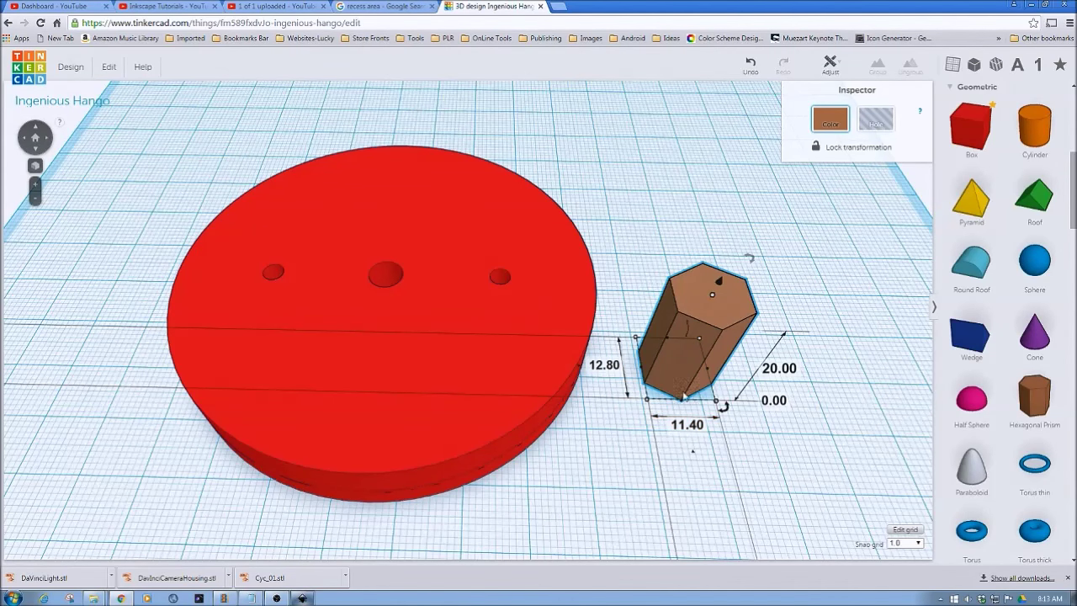
Make the hexagonal prism a hole, move it onto the red disc, and centre both with Align.
click(875, 118)
drag(717, 335, 336, 266)
drag(105, 172, 672, 488)
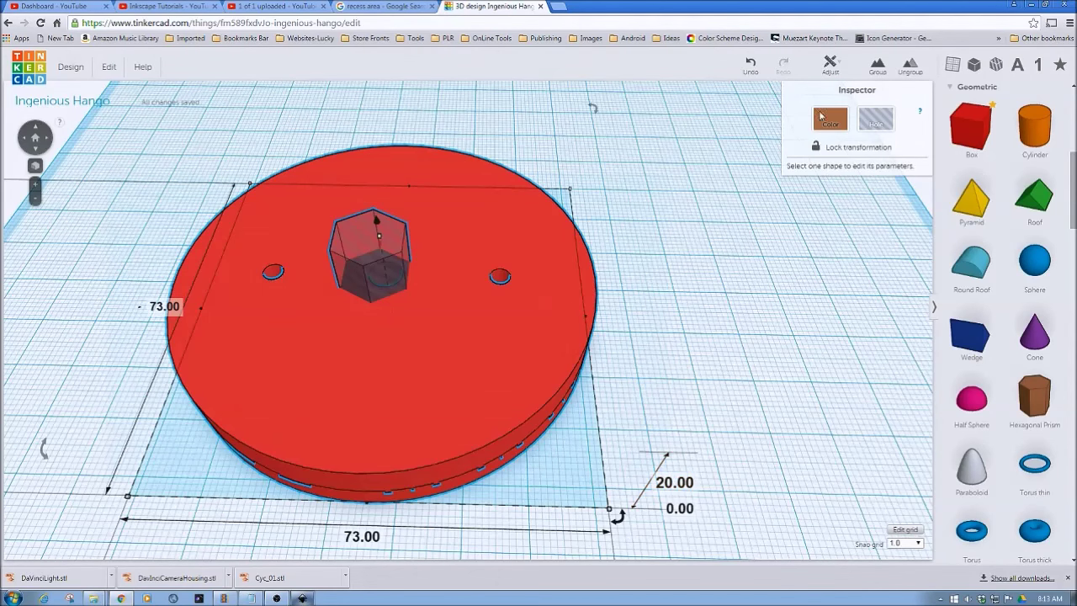
click(830, 64)
click(833, 85)
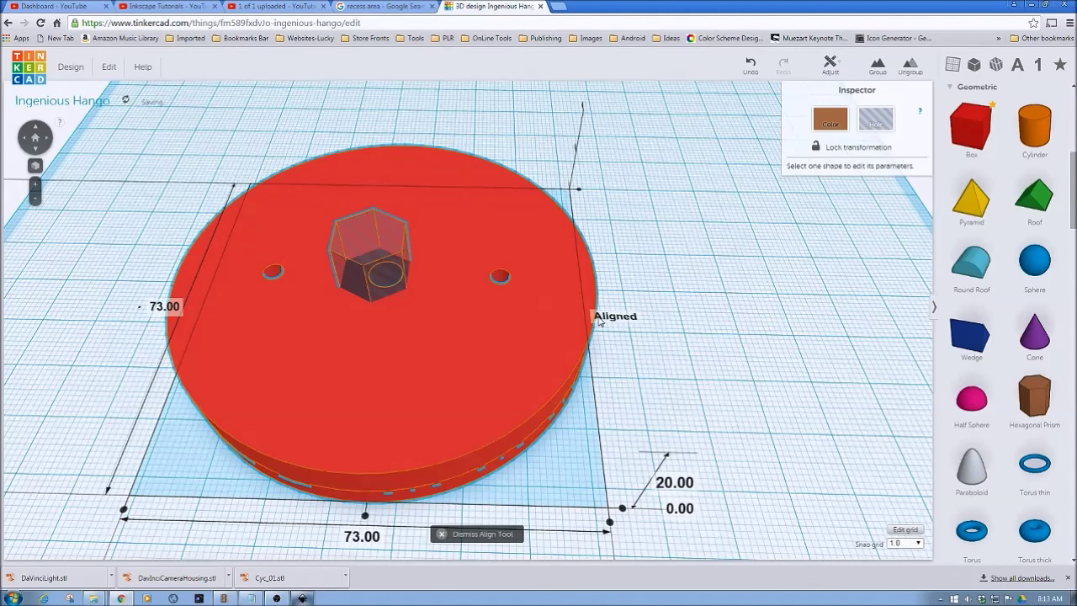
click(365, 516)
click(238, 542)
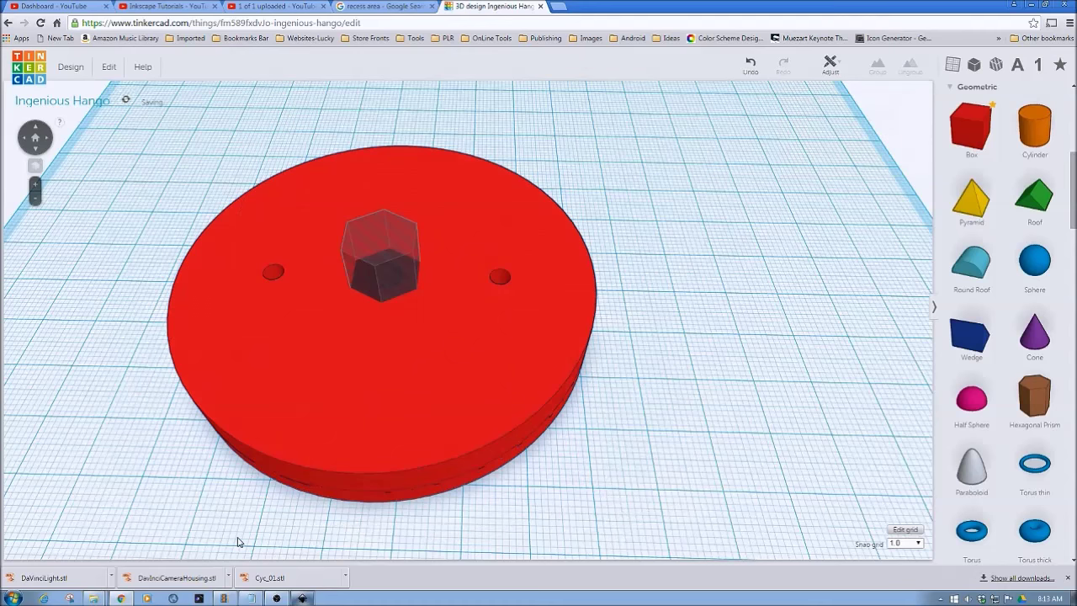
right_drag(238, 542, 257, 437)
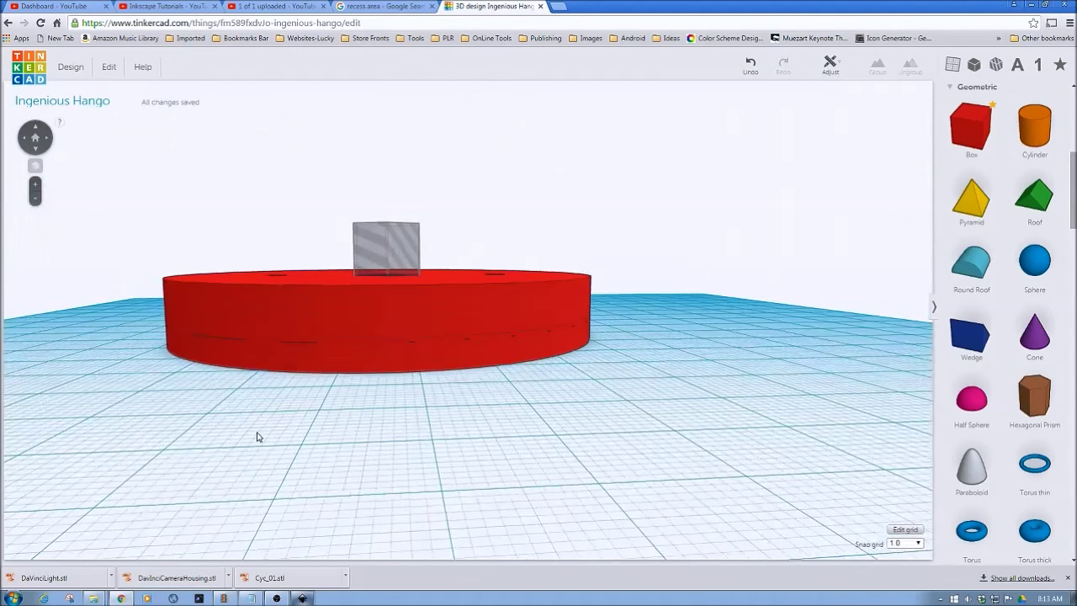
click(398, 250)
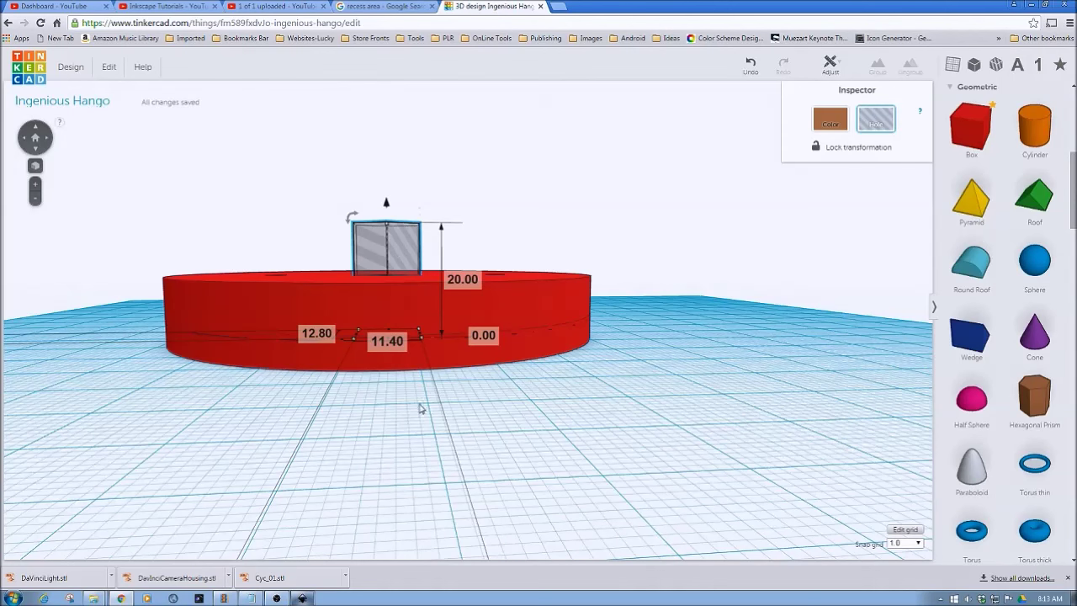
right_drag(421, 429, 414, 458)
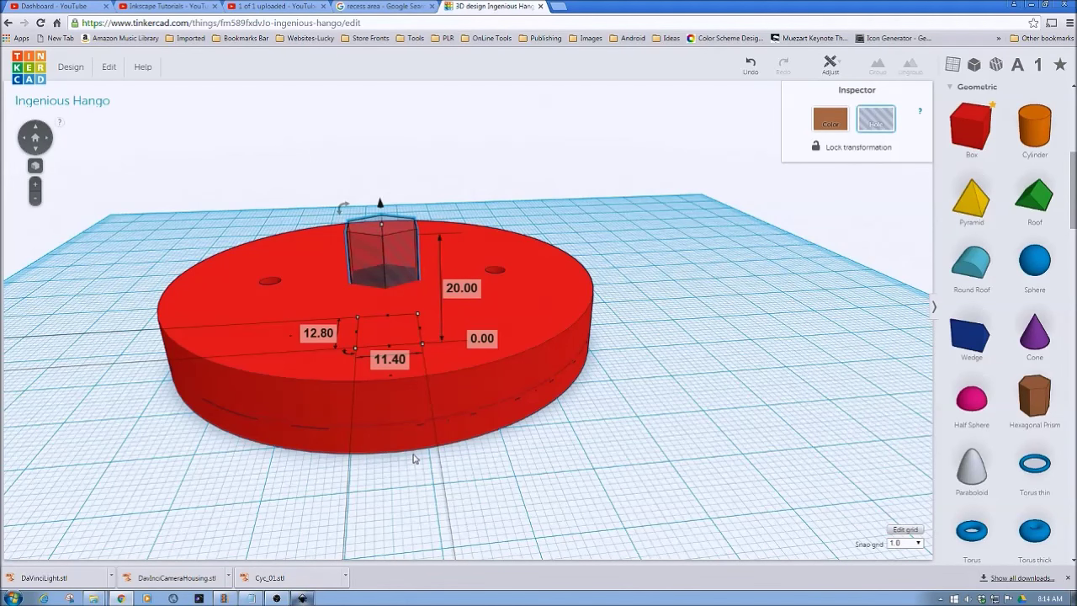
Raise the hexagonal hole to 1.00 mm elevation above the workplane.
click(491, 341)
text(1)
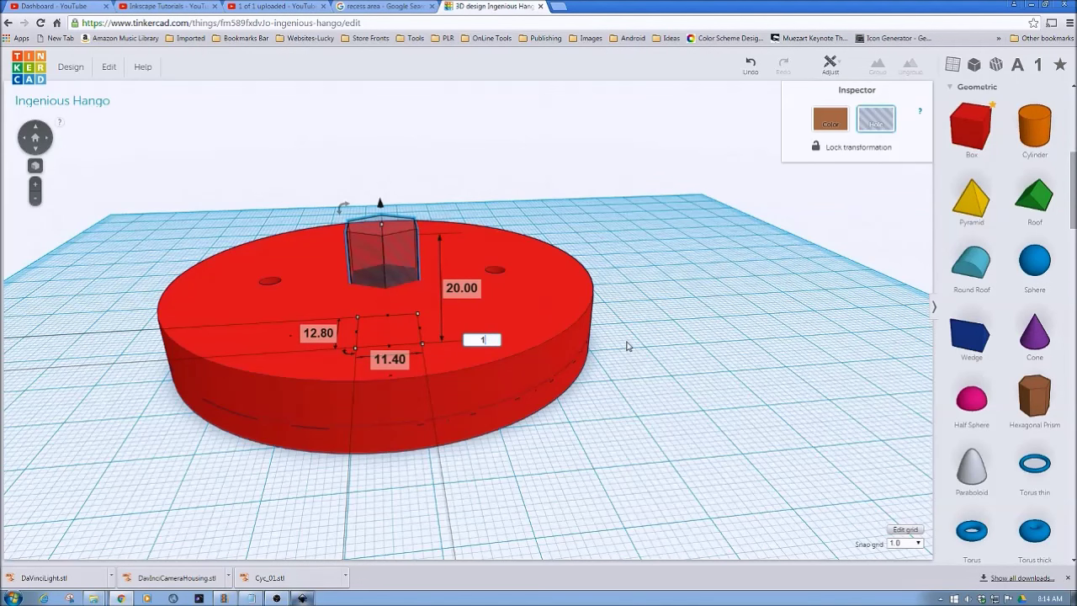
key(Return)
Orbit and zoom around the disc to confirm a thin floor remains under the hole.
right_drag(488, 390, 522, 109)
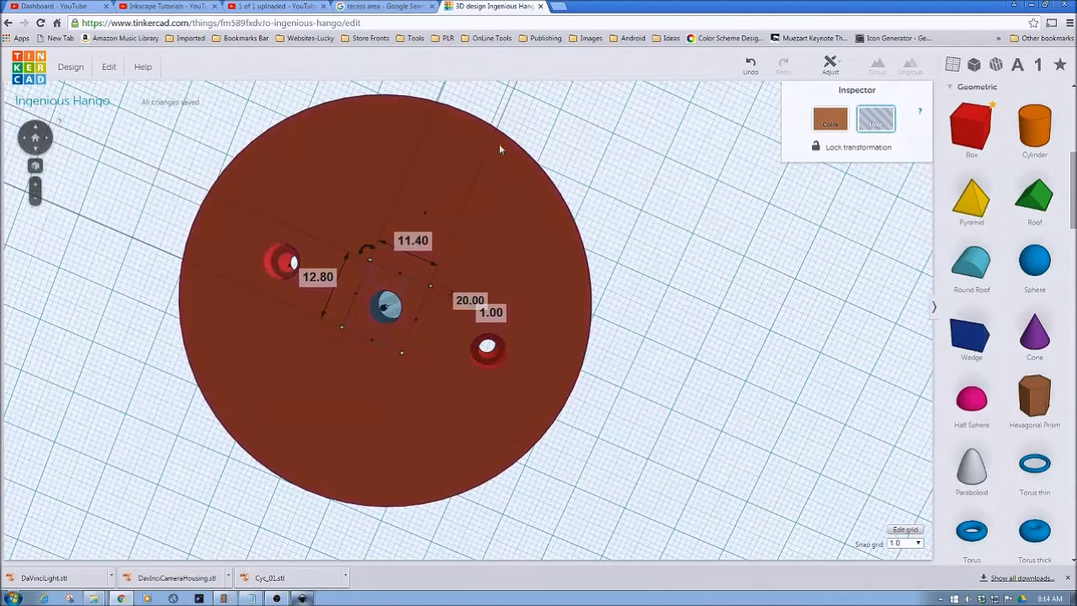
right_drag(461, 255, 428, 396)
scroll(429, 393, up, 5)
scroll(429, 393, down, 3)
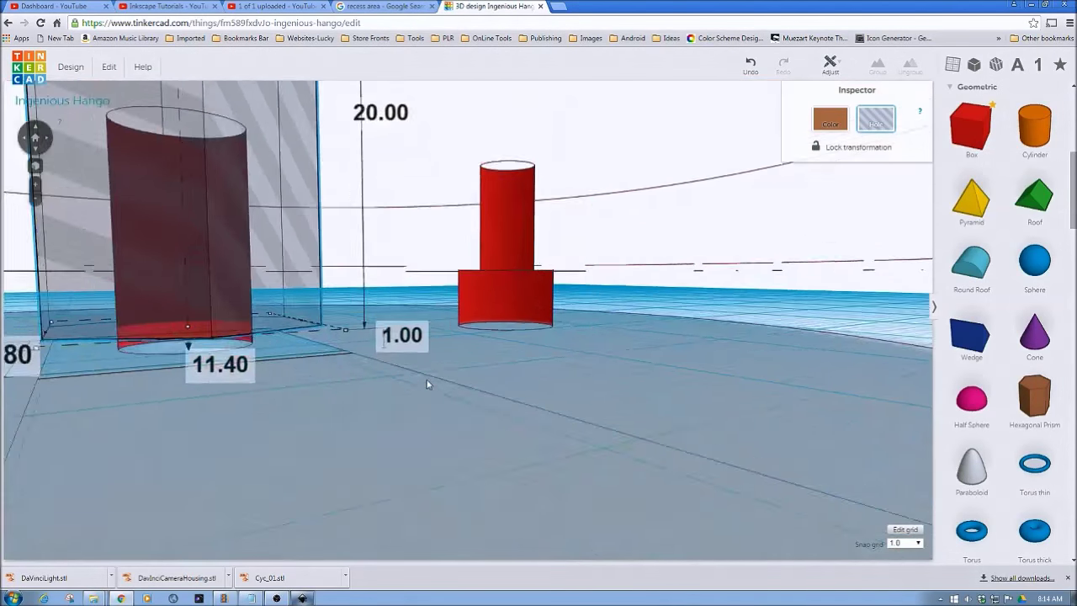
scroll(427, 384, down, 2)
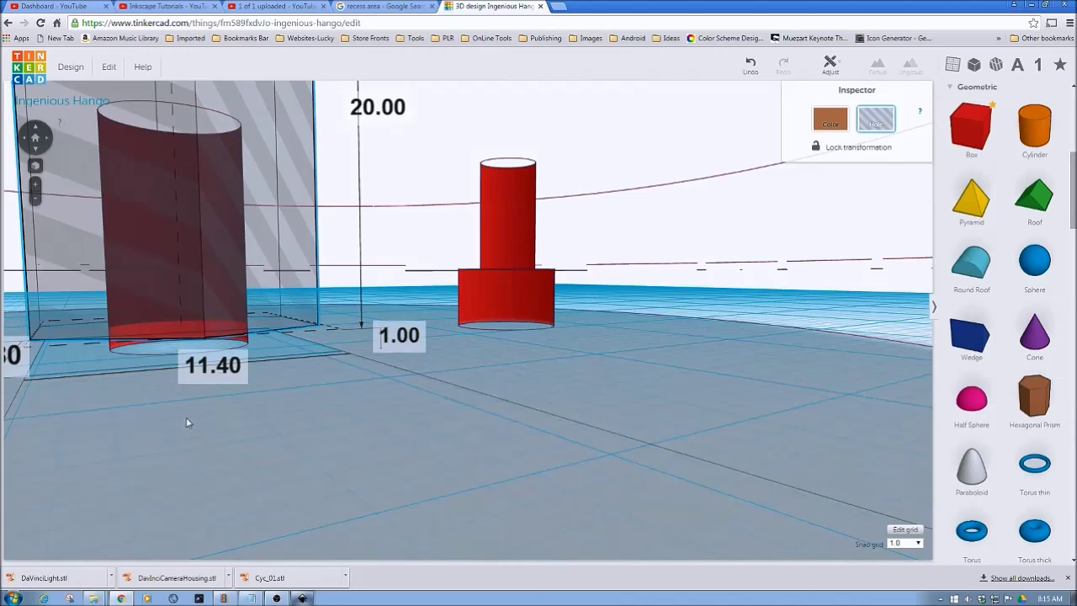
scroll(186, 418, up, 6)
scroll(311, 412, down, 3)
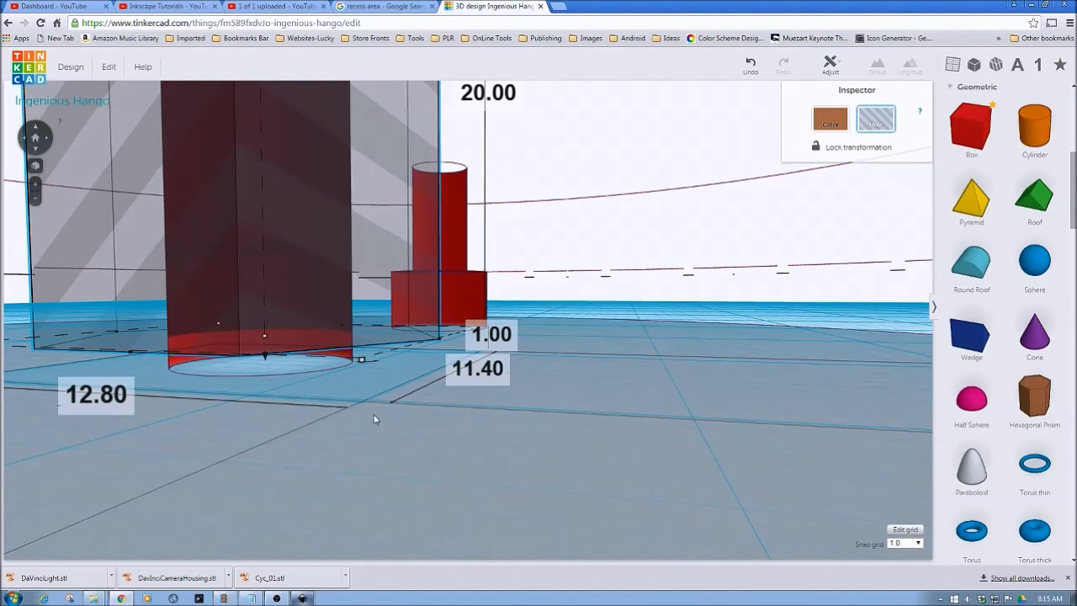
scroll(395, 413, up, 2)
right_drag(402, 423, 404, 413)
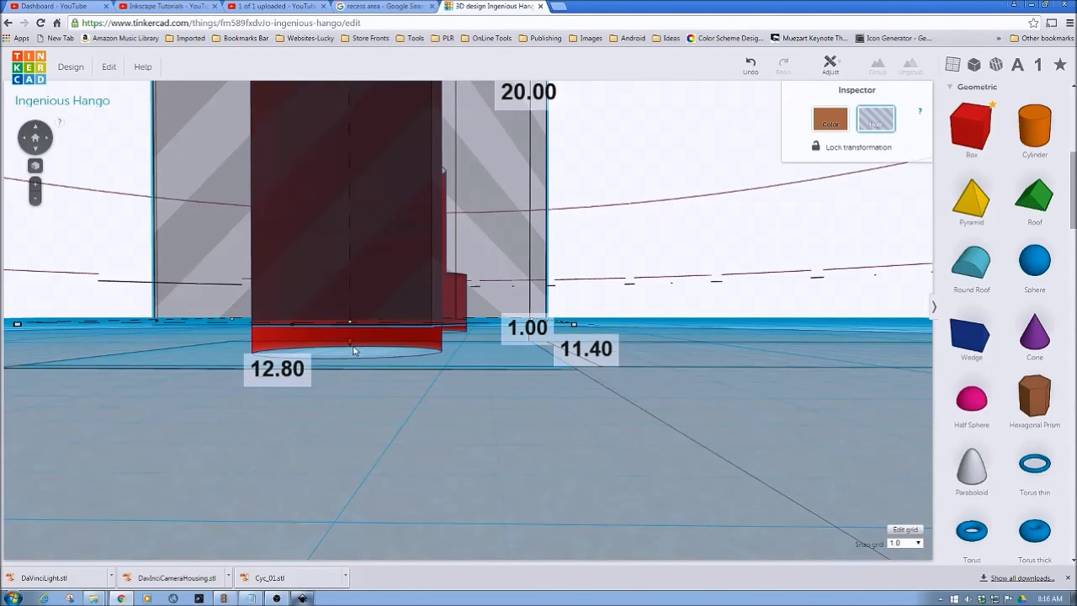
scroll(391, 325, up, 5)
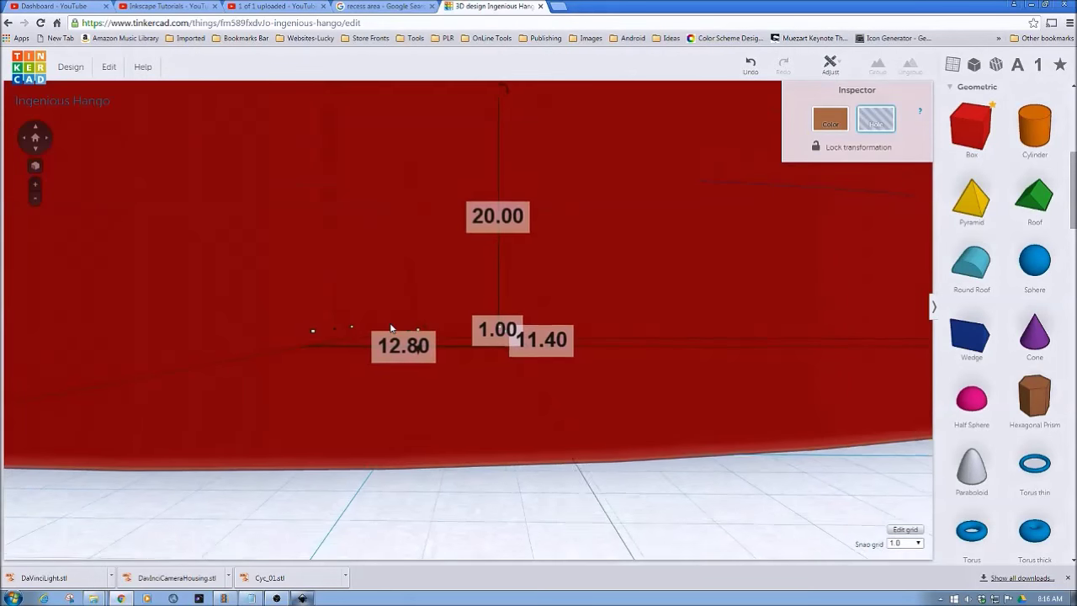
scroll(392, 327, down, 5)
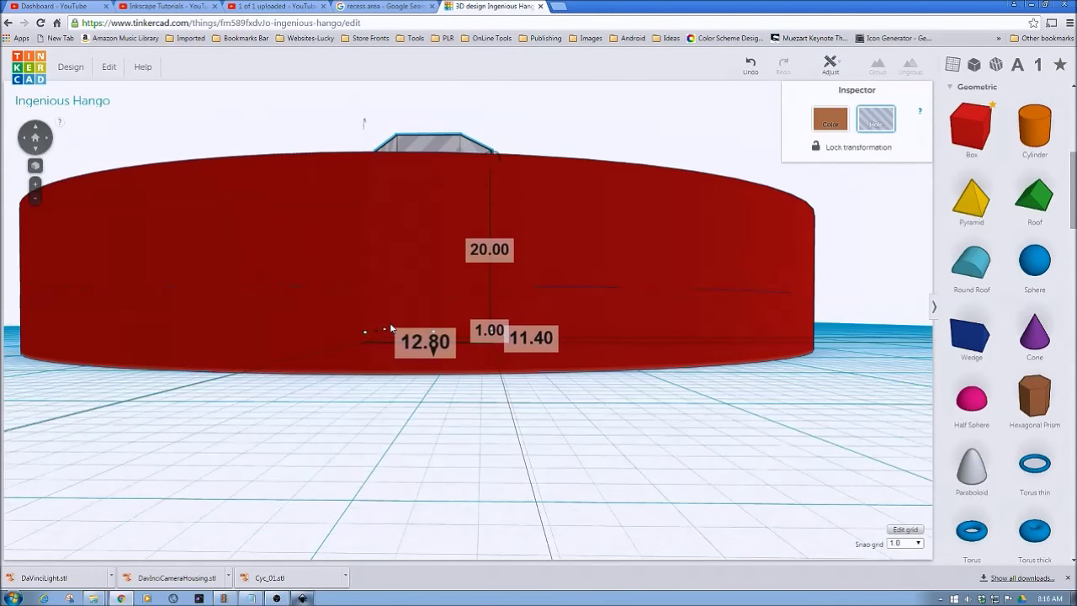
right_drag(352, 283, 378, 352)
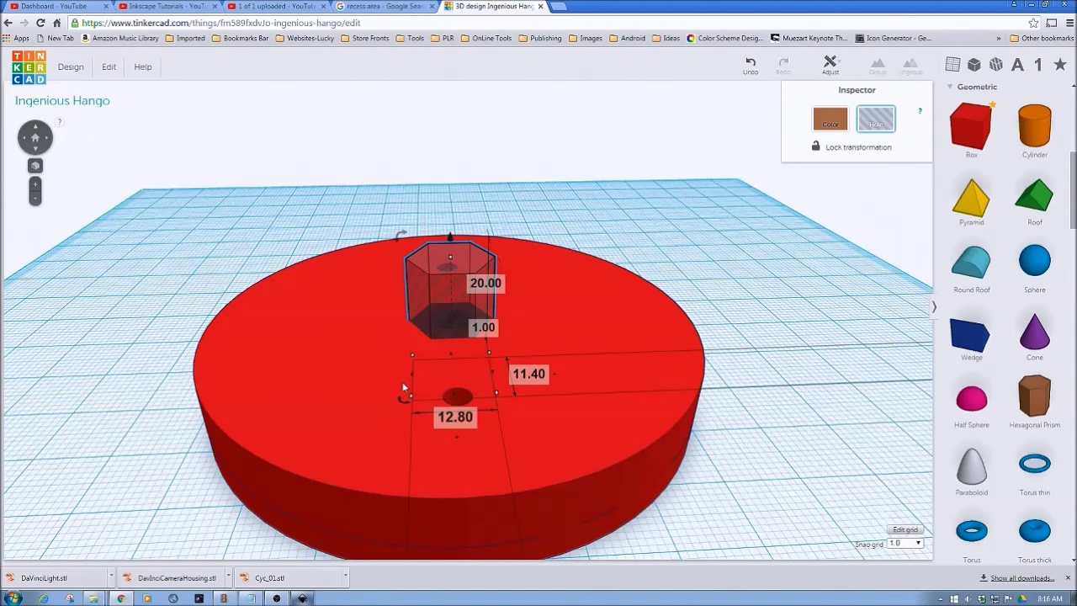
Group the red disc with the hexagonal hole to cut a hex recess into its top.
right_drag(416, 400, 504, 386)
drag(245, 184, 796, 529)
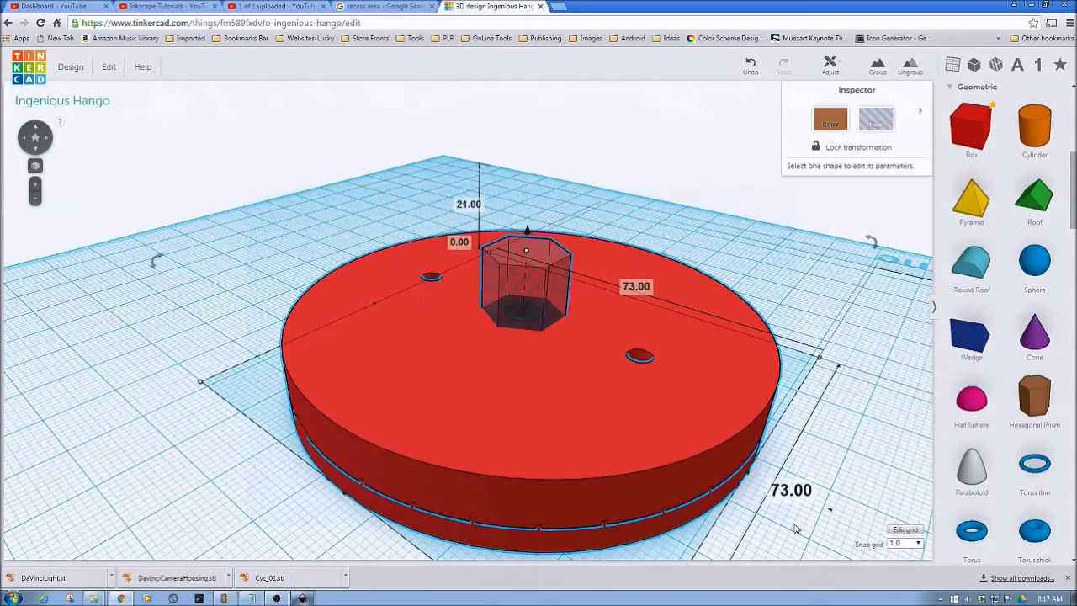
click(878, 67)
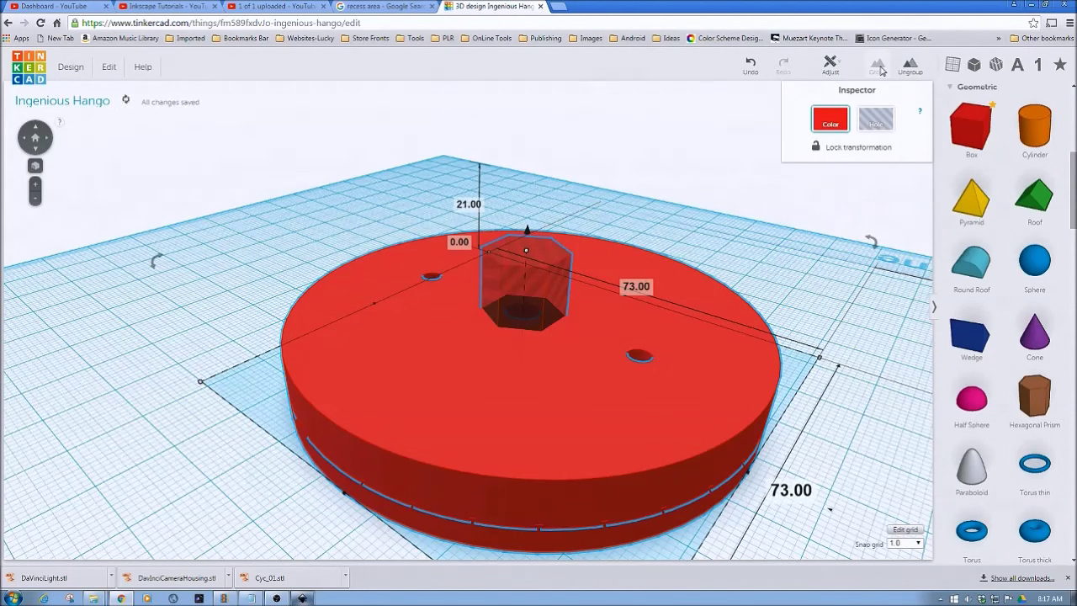
click(273, 322)
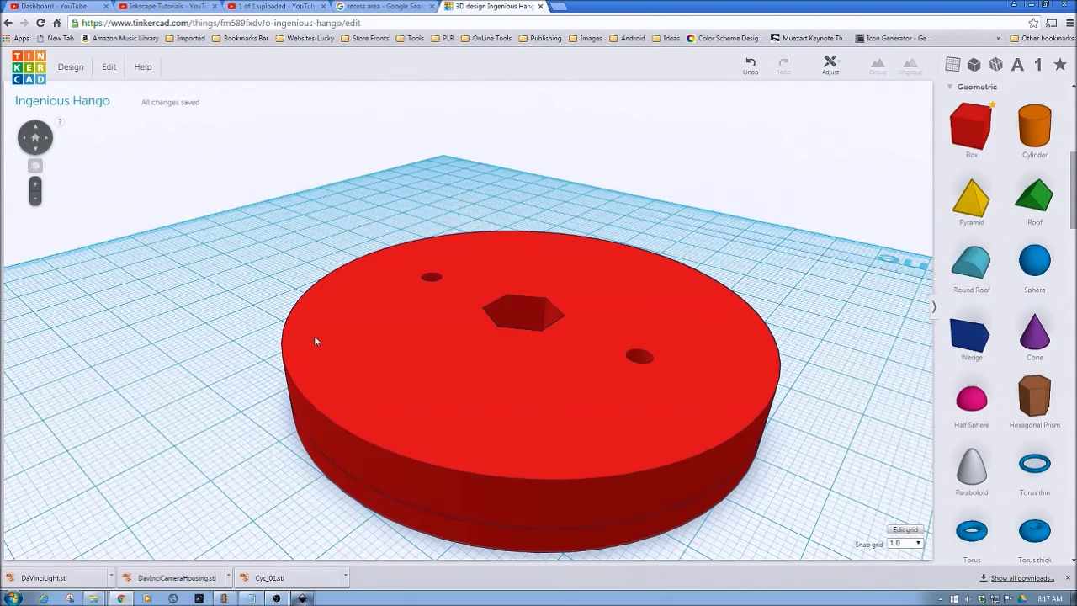
right_drag(376, 389, 480, 493)
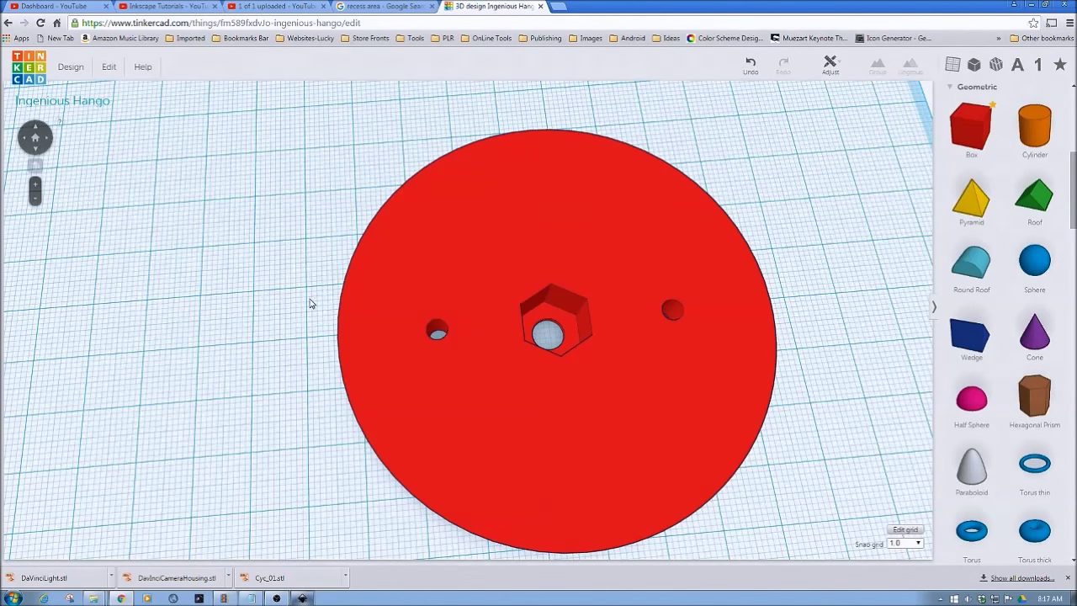
Export the disc as ingenious_hango.stl into the usb_hdd_1 3D Prints > To Print folder.
click(69, 73)
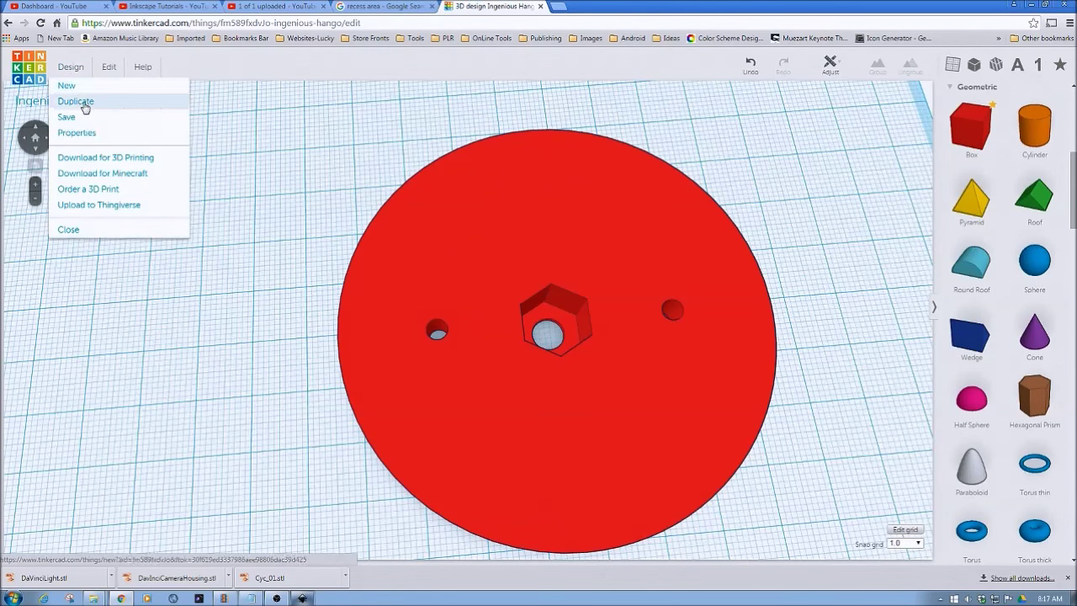
click(94, 157)
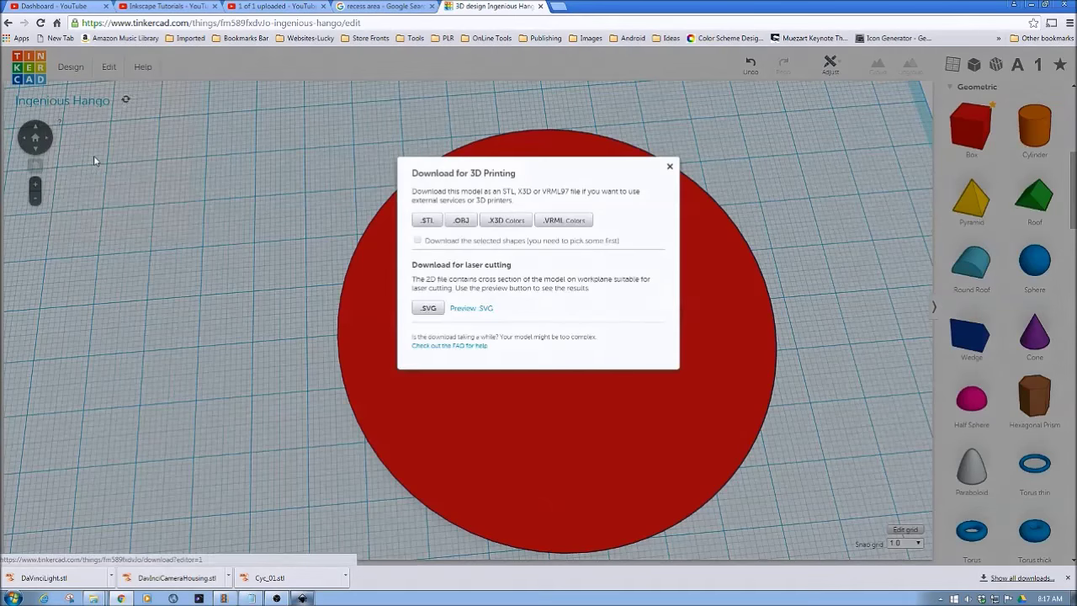
click(426, 219)
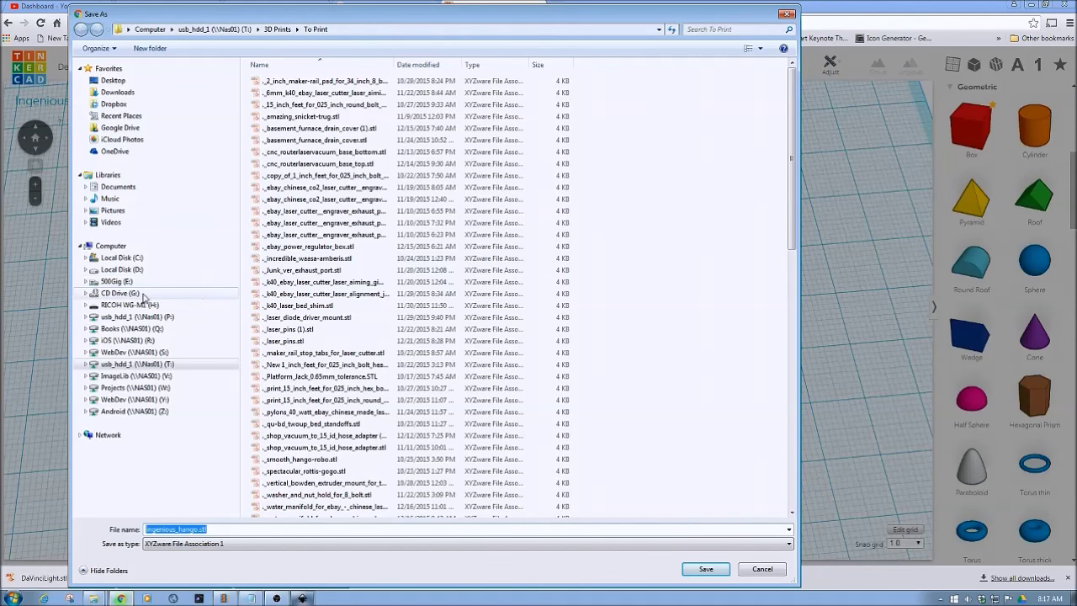
click(139, 376)
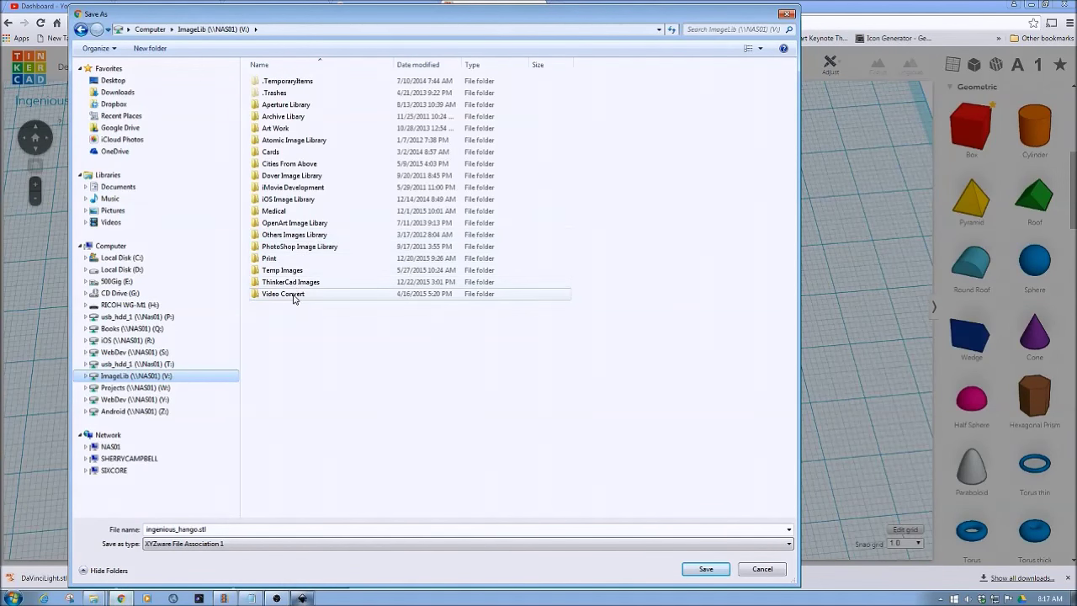
click(121, 366)
click(276, 93)
double_click(276, 94)
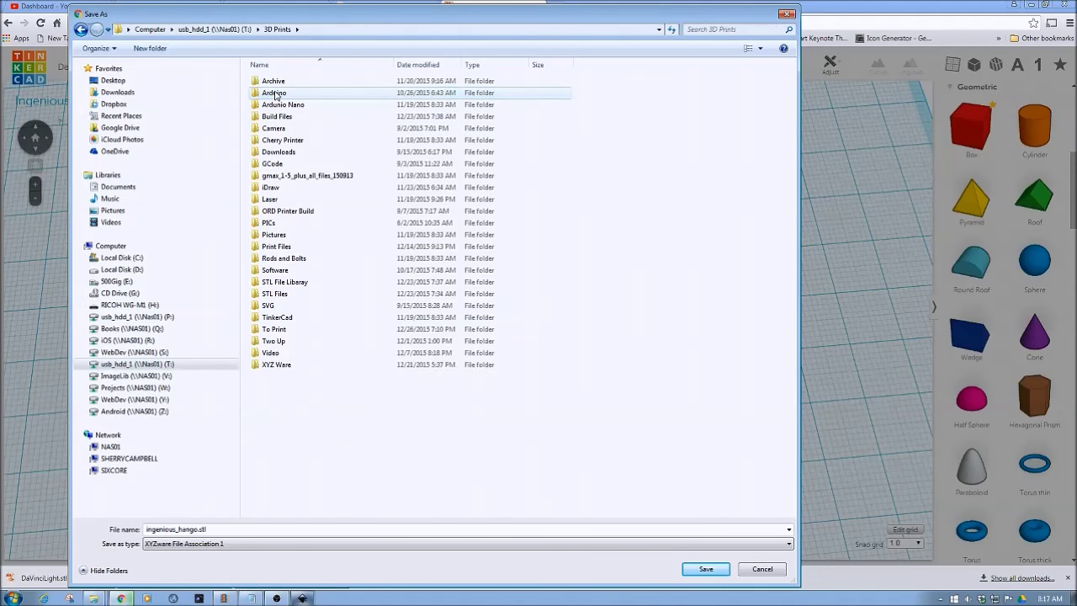
double_click(269, 329)
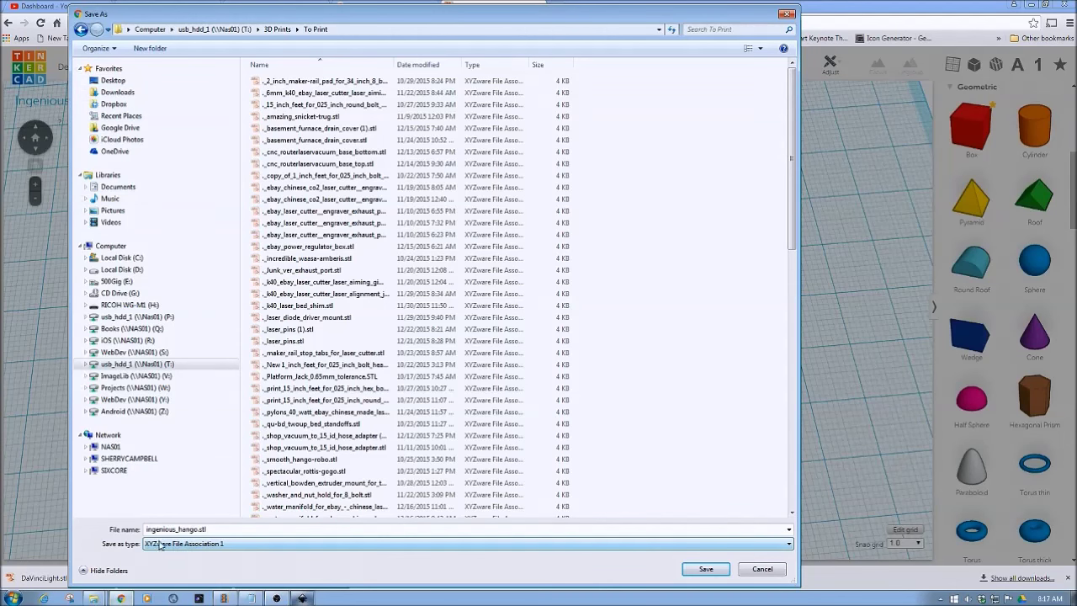
click(705, 569)
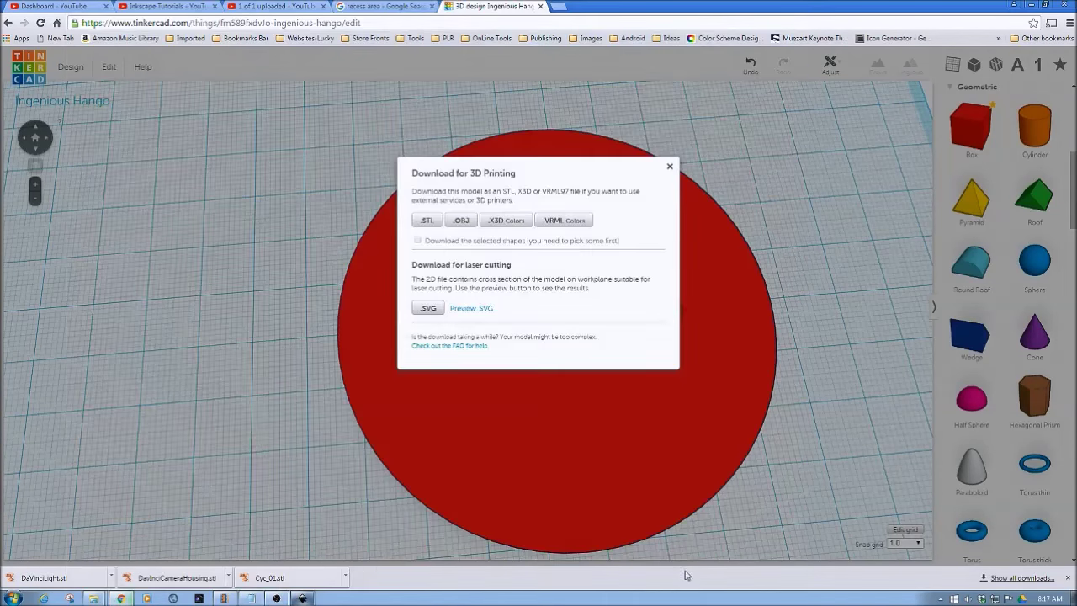
click(669, 167)
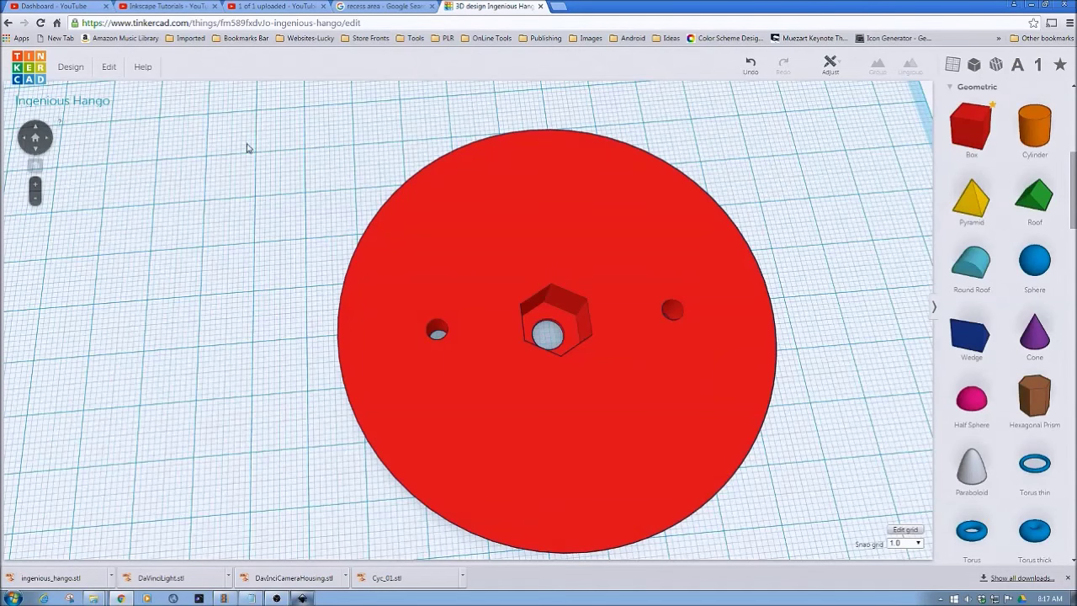
Return to the designs dashboard and create a new empty design, Powerful Jaban.
click(25, 80)
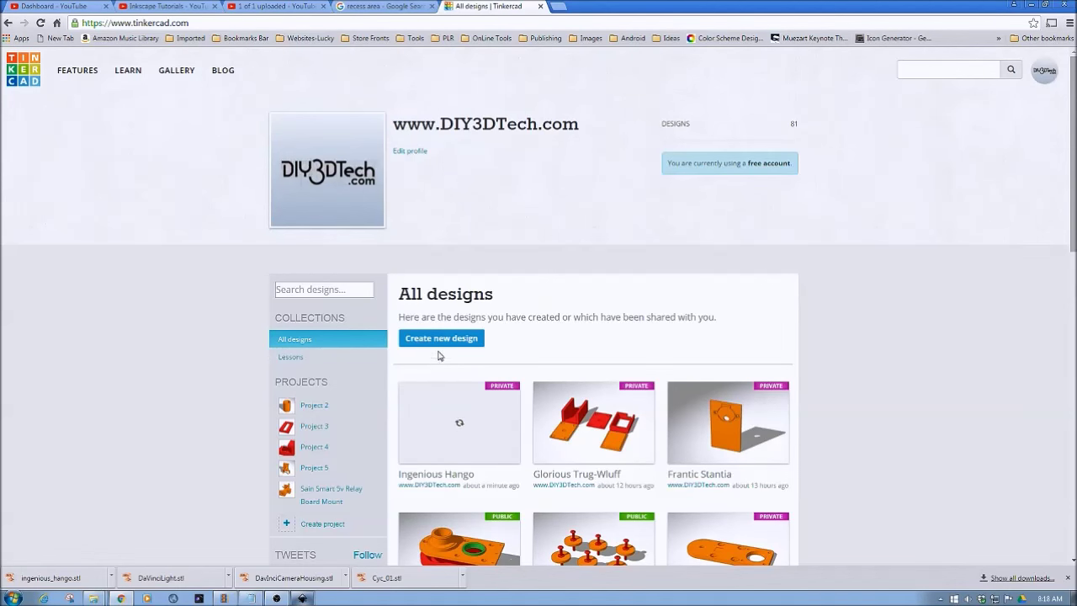
click(440, 339)
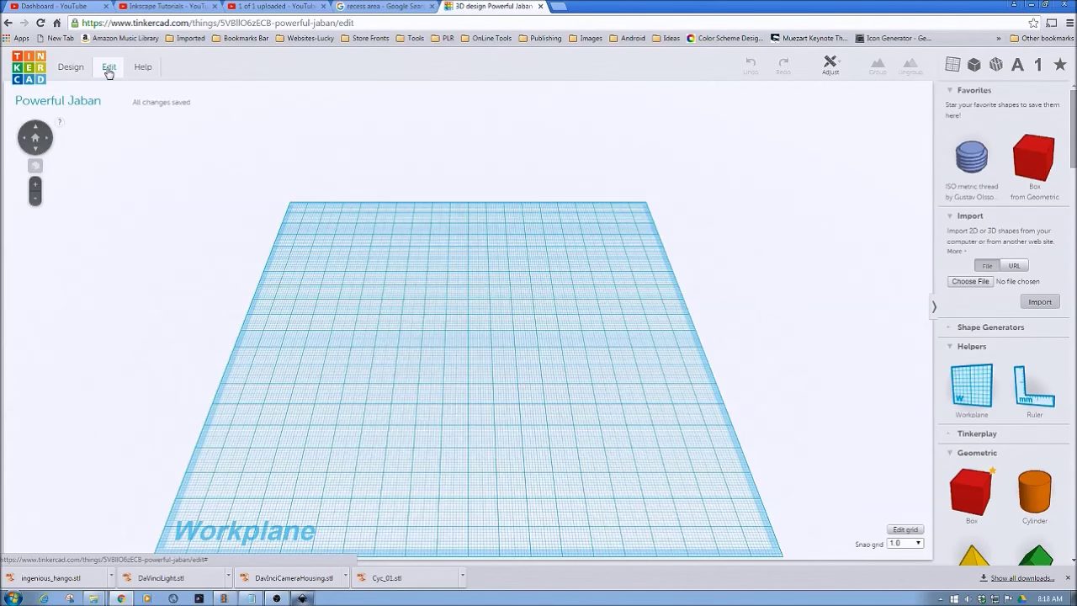
Pick ingenious_hango.stl from T: > 3D Prints > To Print and import it.
click(959, 283)
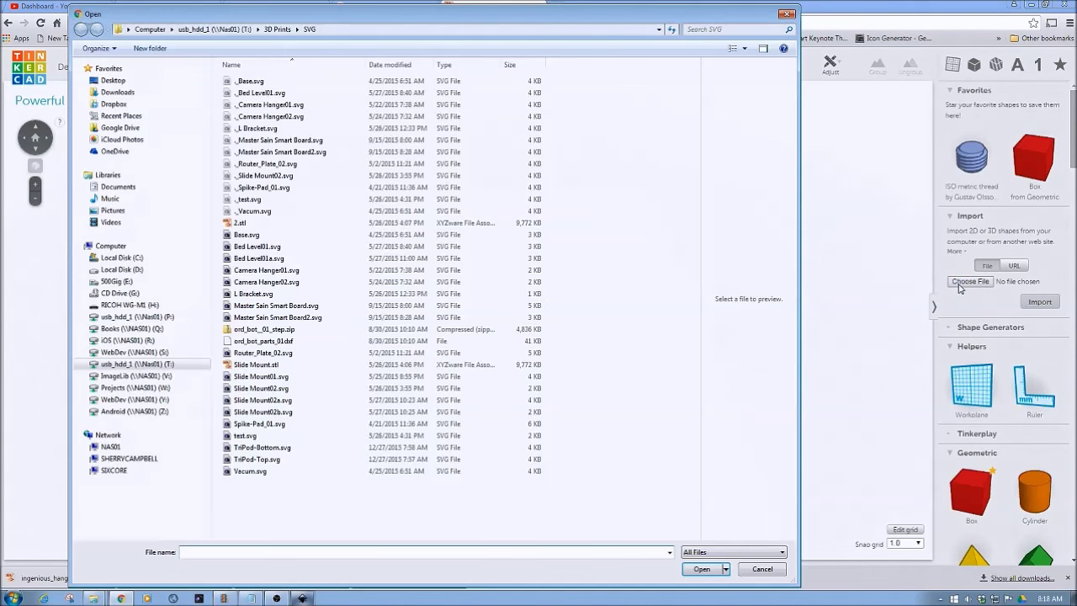
click(125, 366)
double_click(257, 93)
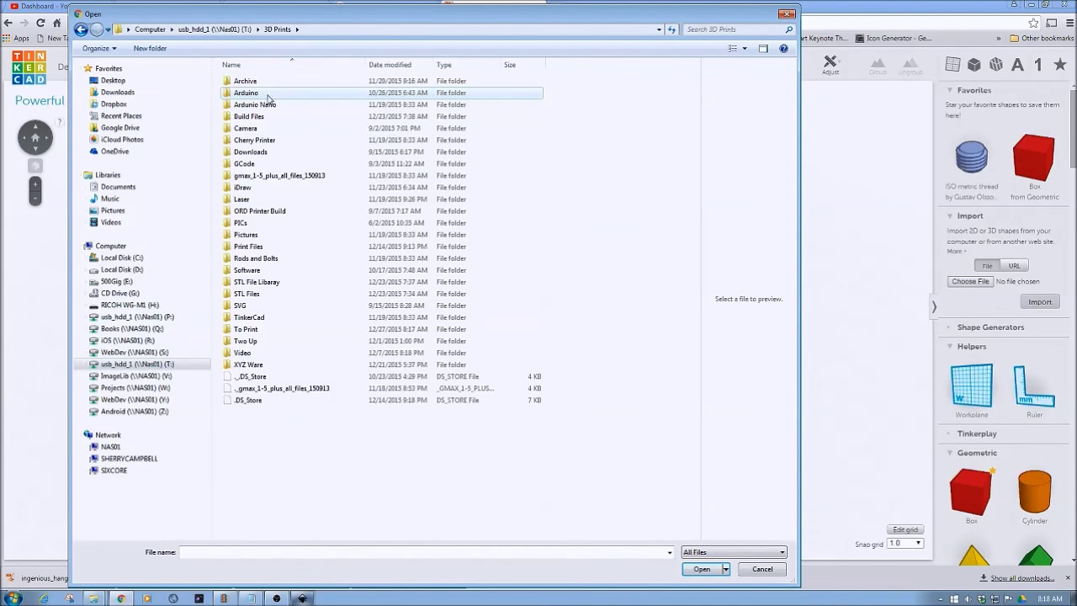
double_click(244, 330)
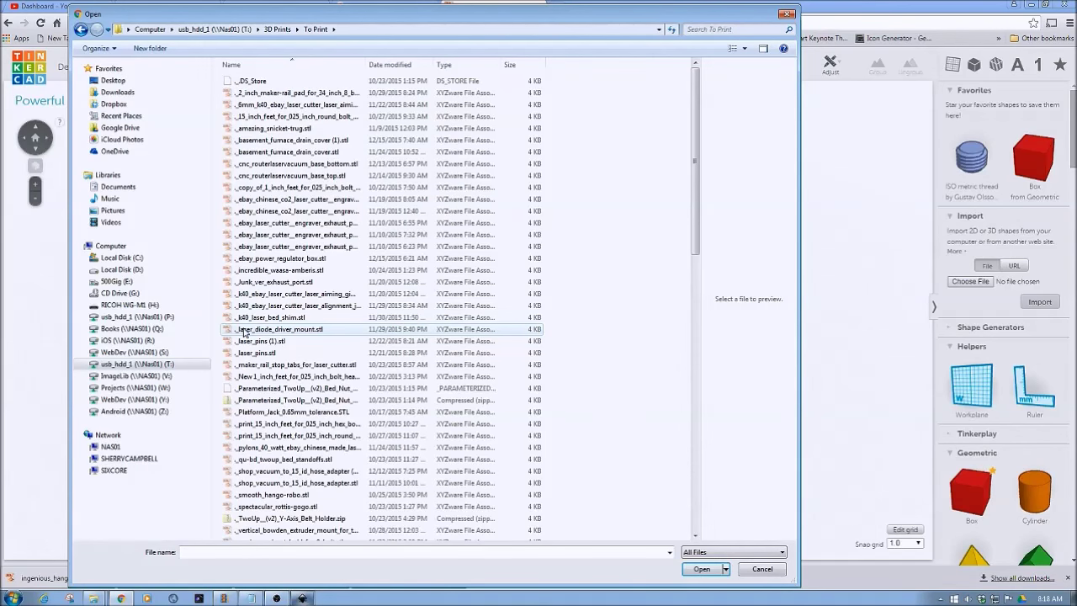
scroll(254, 332, down, 10)
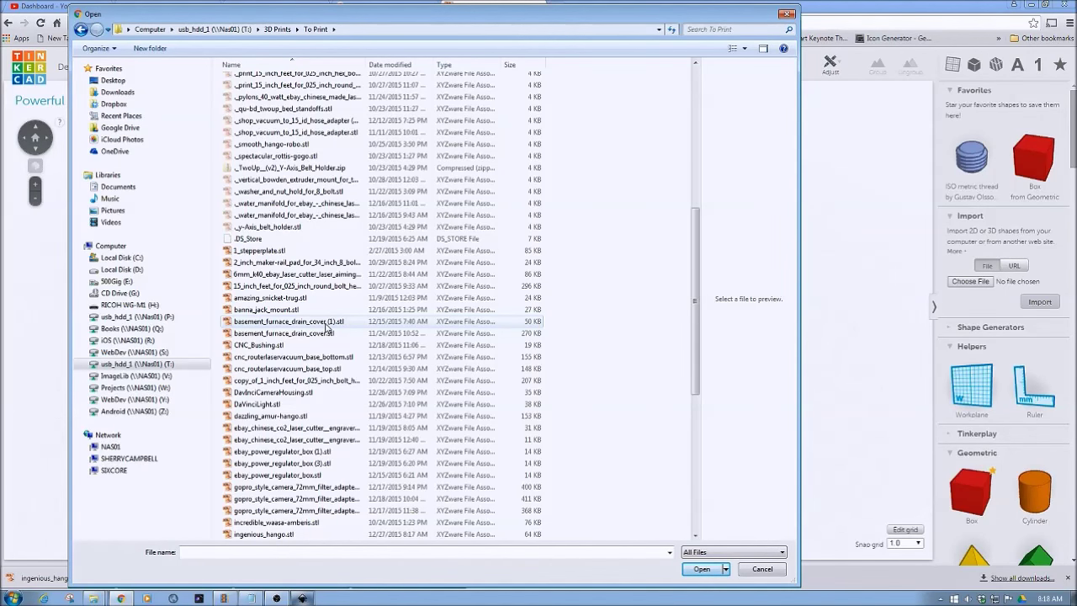
scroll(328, 327, down, 1)
click(263, 499)
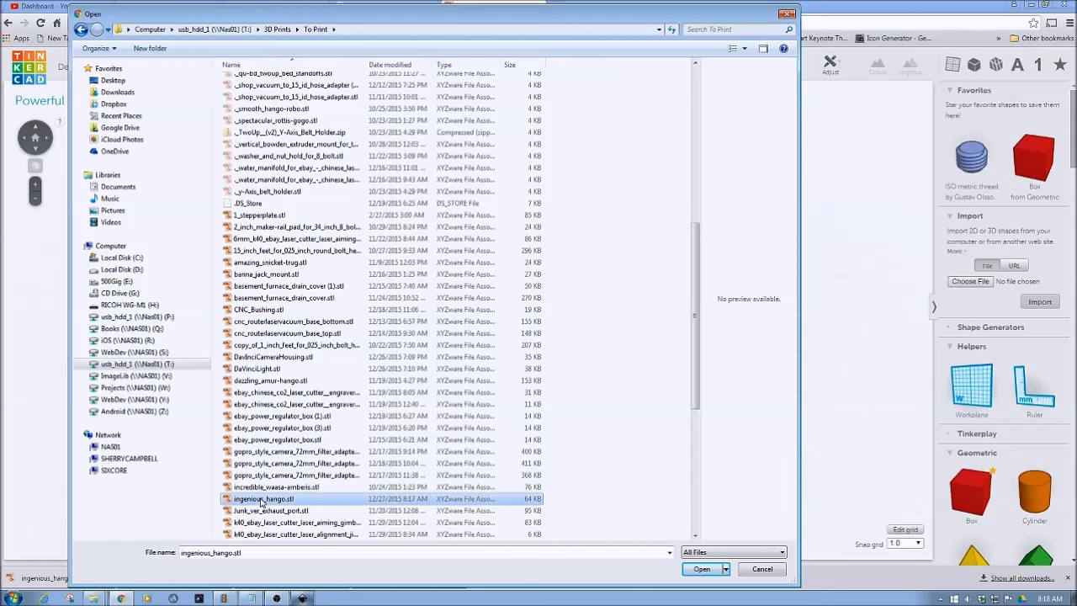
click(700, 569)
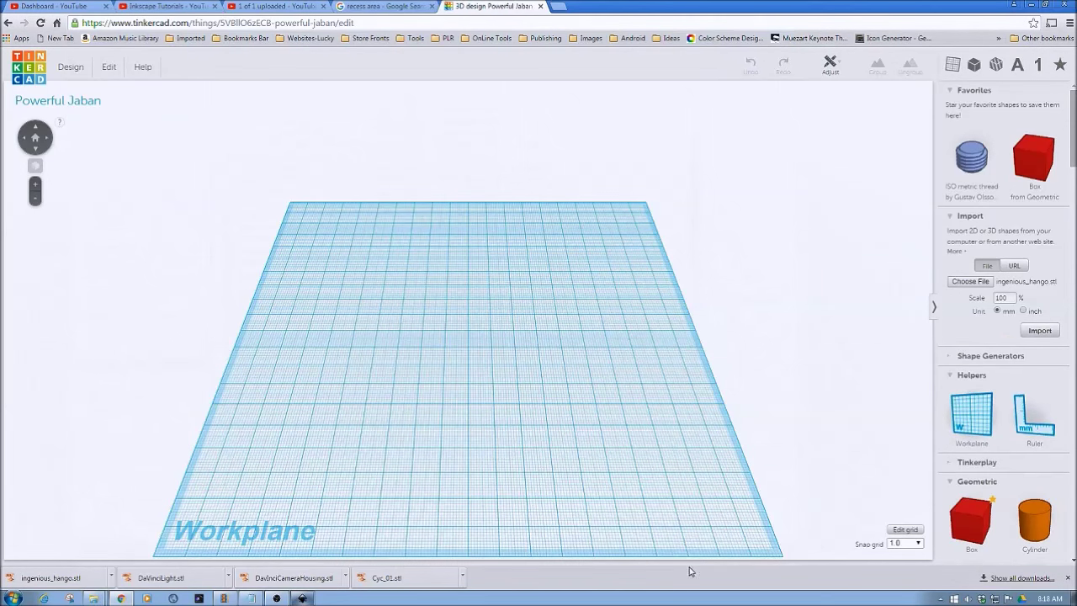
click(1039, 330)
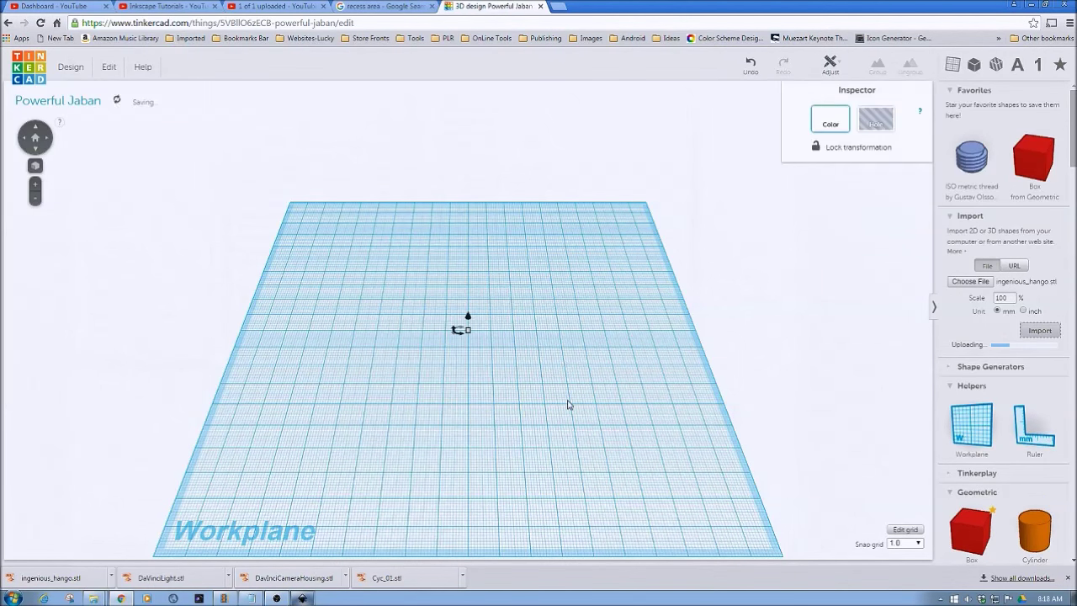
Orbit and zoom around the imported grey disc to inspect its underside and holes.
right_drag(513, 380, 448, 395)
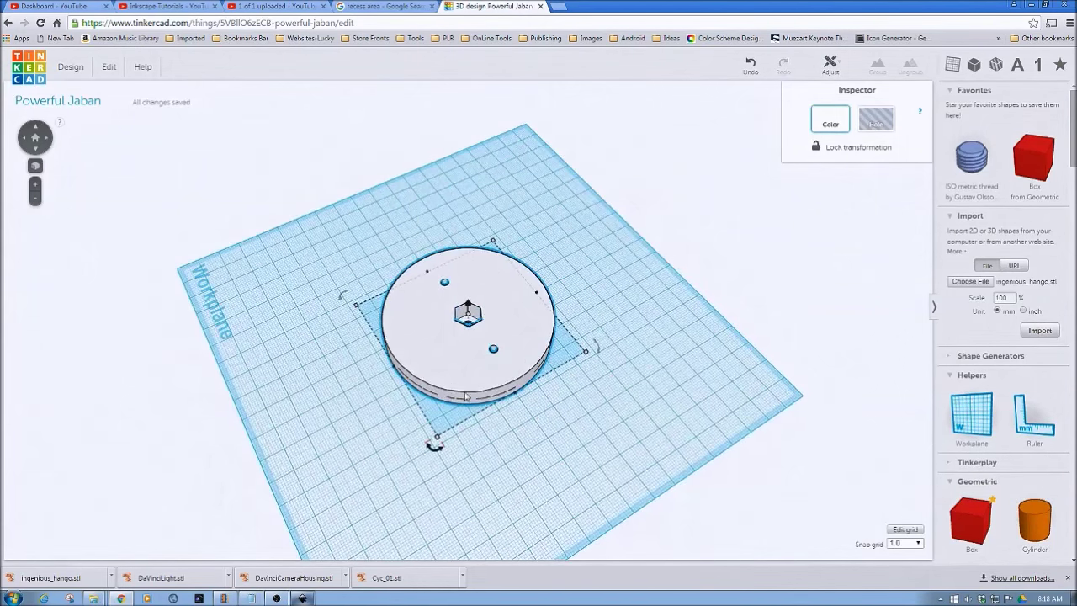
scroll(471, 389, up, 5)
right_drag(507, 423, 359, 353)
scroll(392, 392, up, 5)
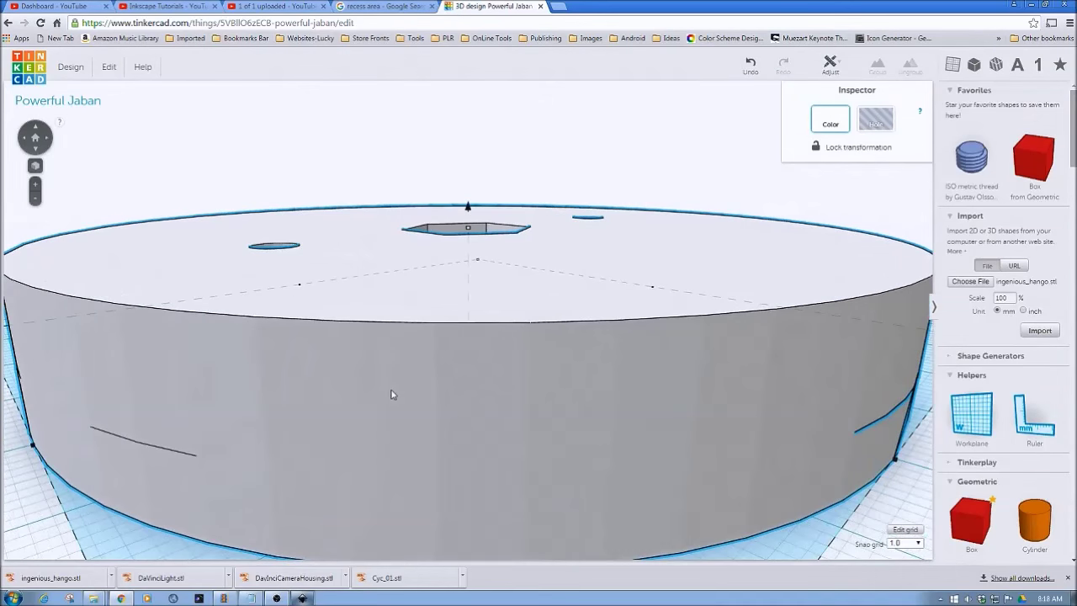
right_drag(219, 460, 660, 440)
scroll(613, 431, up, 5)
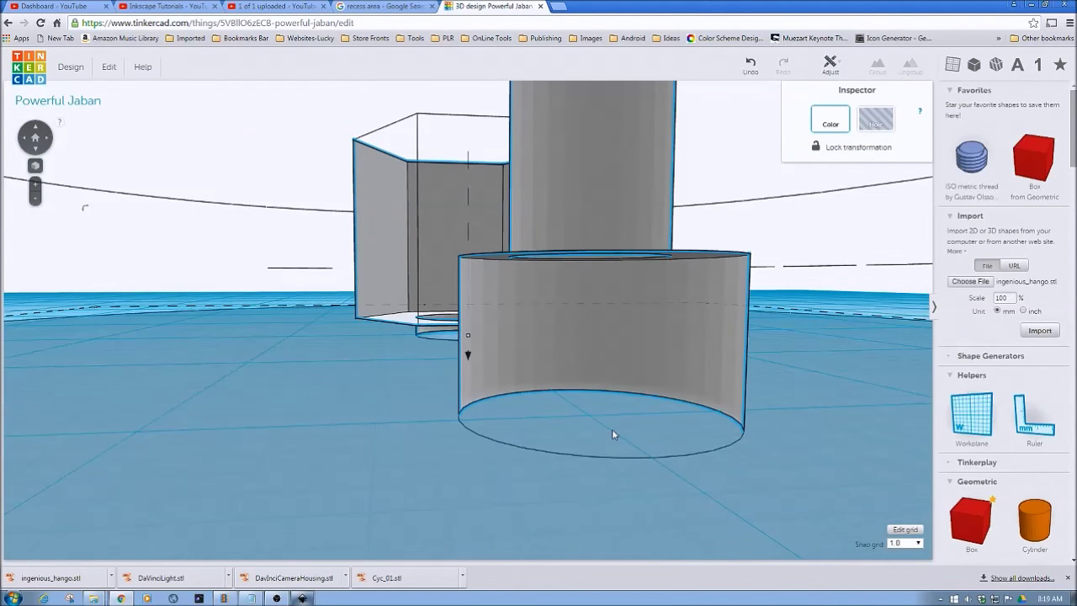
scroll(612, 434, up, 5)
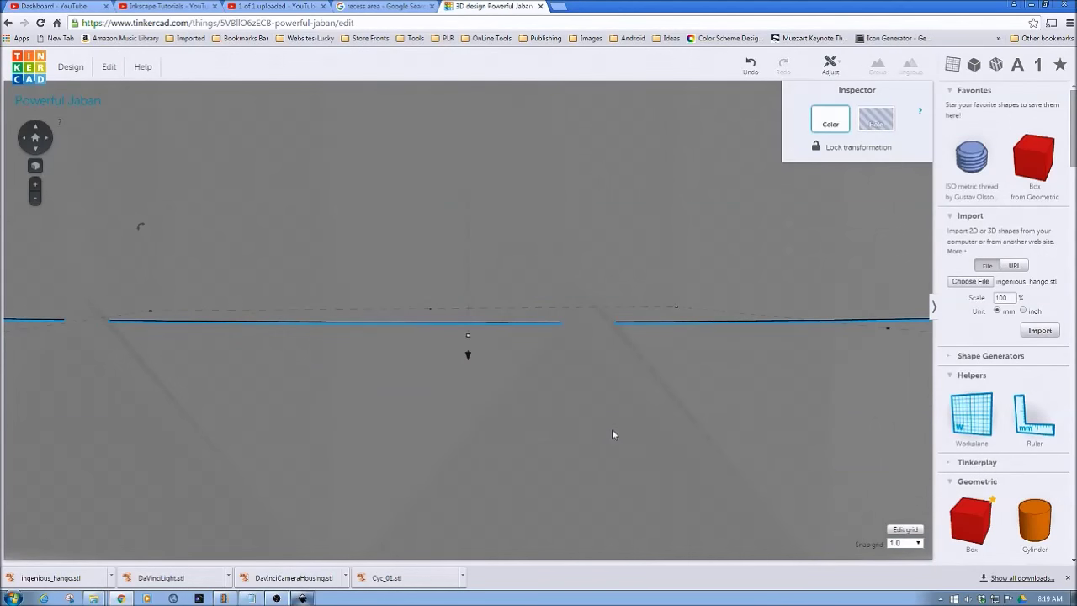
scroll(619, 438, down, 2)
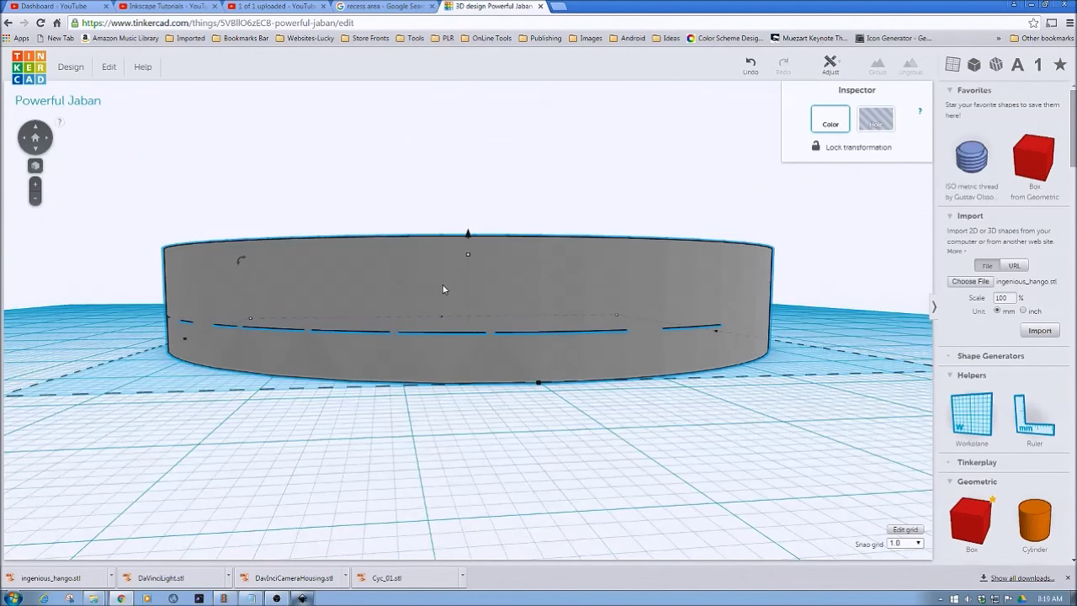
right_click(35, 65)
Open Ingenious Hango in the editor in a second tab, then return to Powerful Jaban.
click(52, 79)
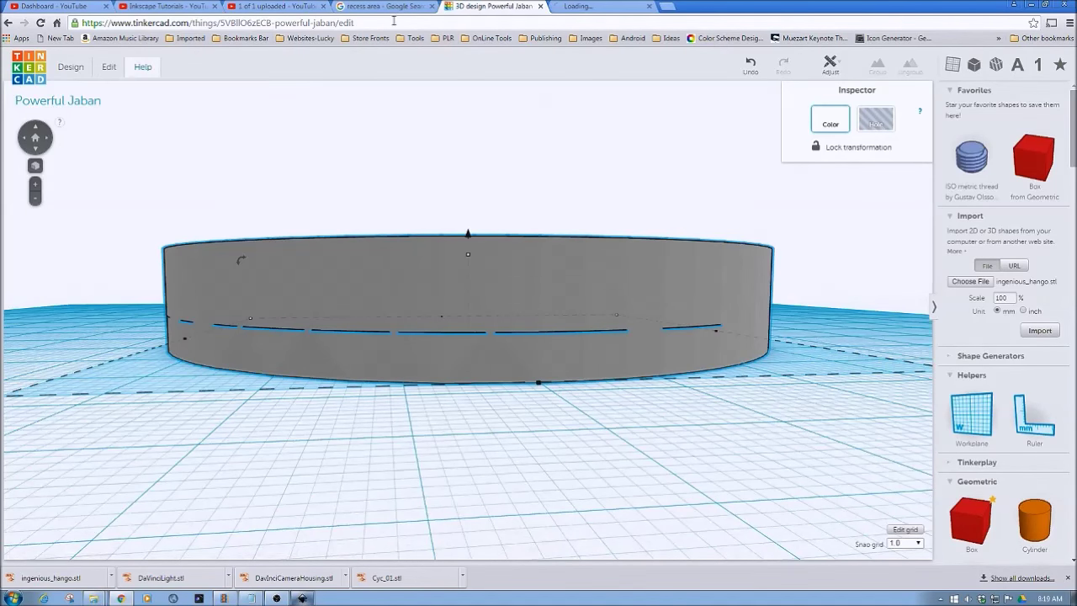
click(593, 6)
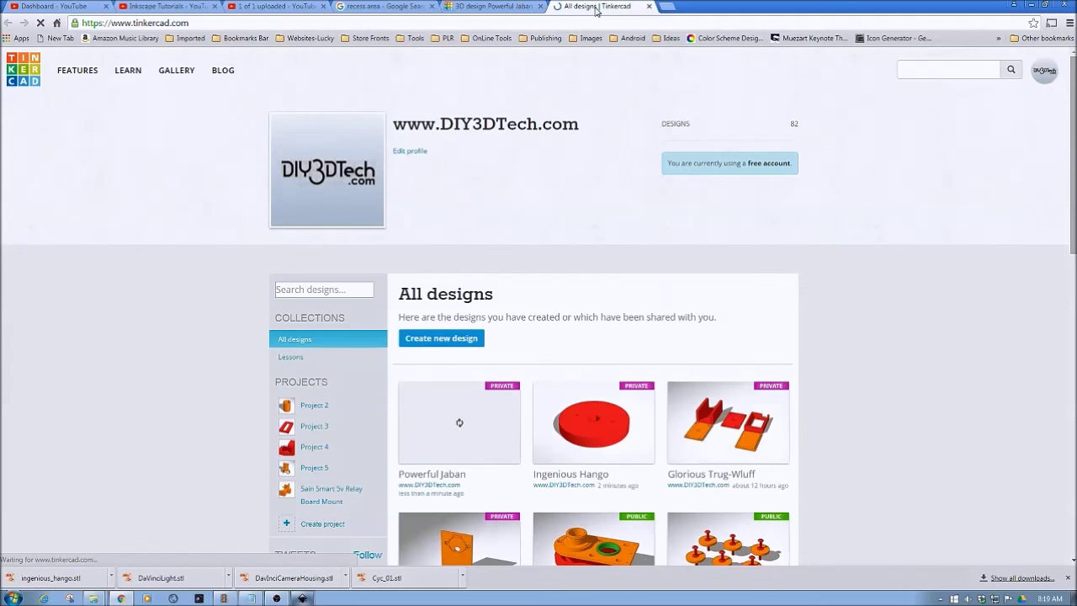
click(587, 410)
click(672, 429)
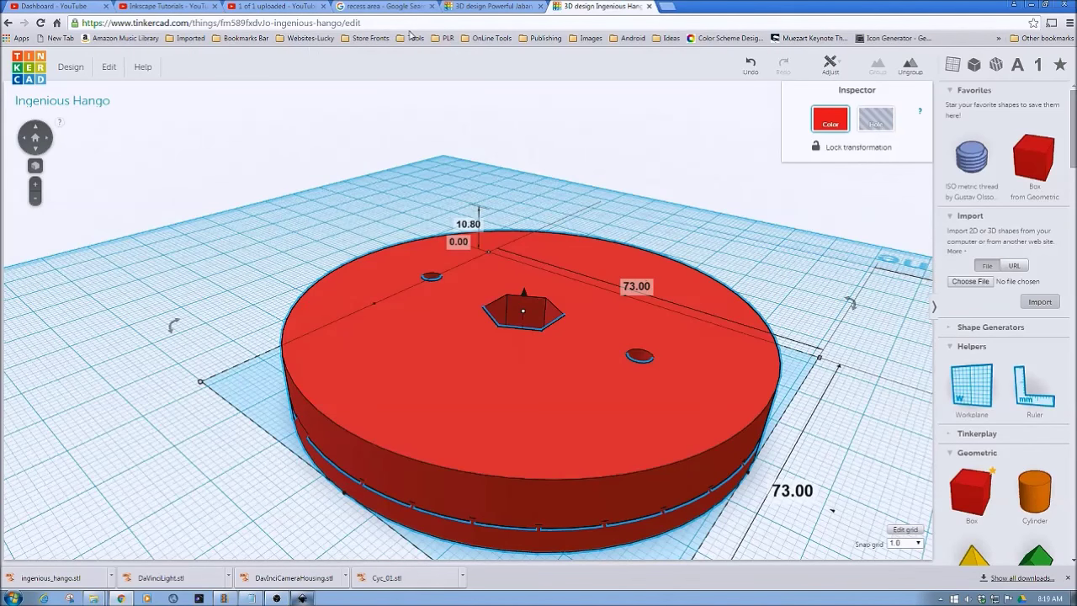
click(476, 7)
right_drag(424, 191, 470, 281)
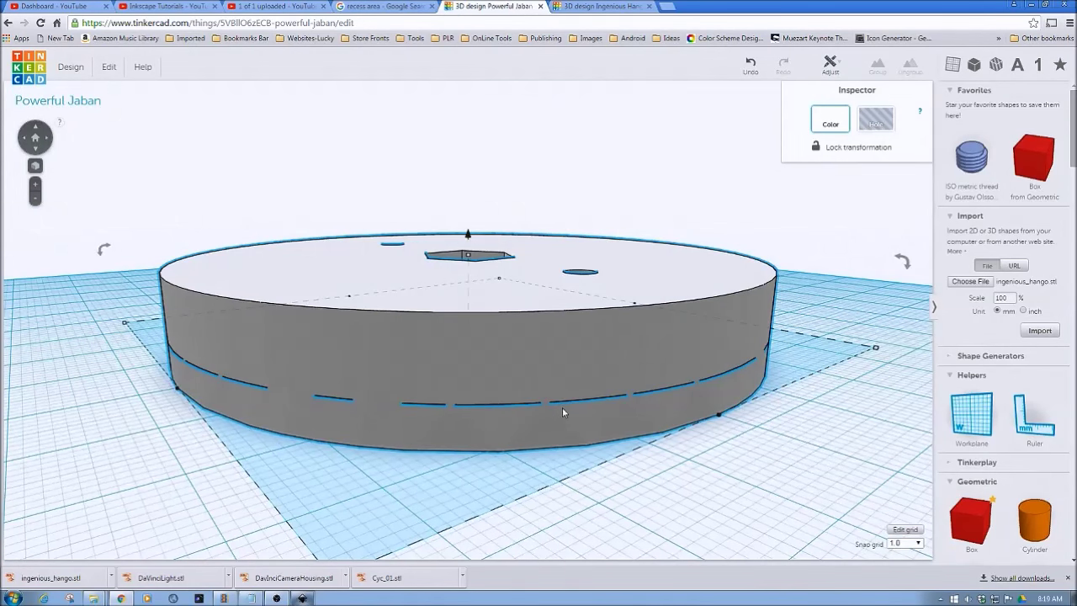
Orbit between top-down and low side views of the imported grey disc.
right_drag(562, 411, 328, 396)
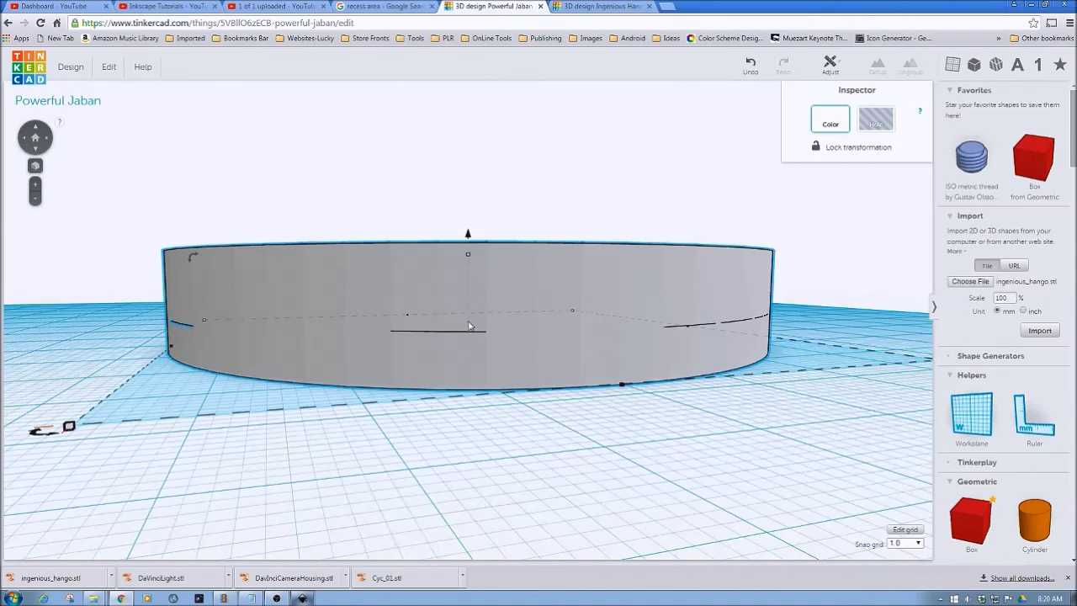
right_drag(448, 337, 450, 403)
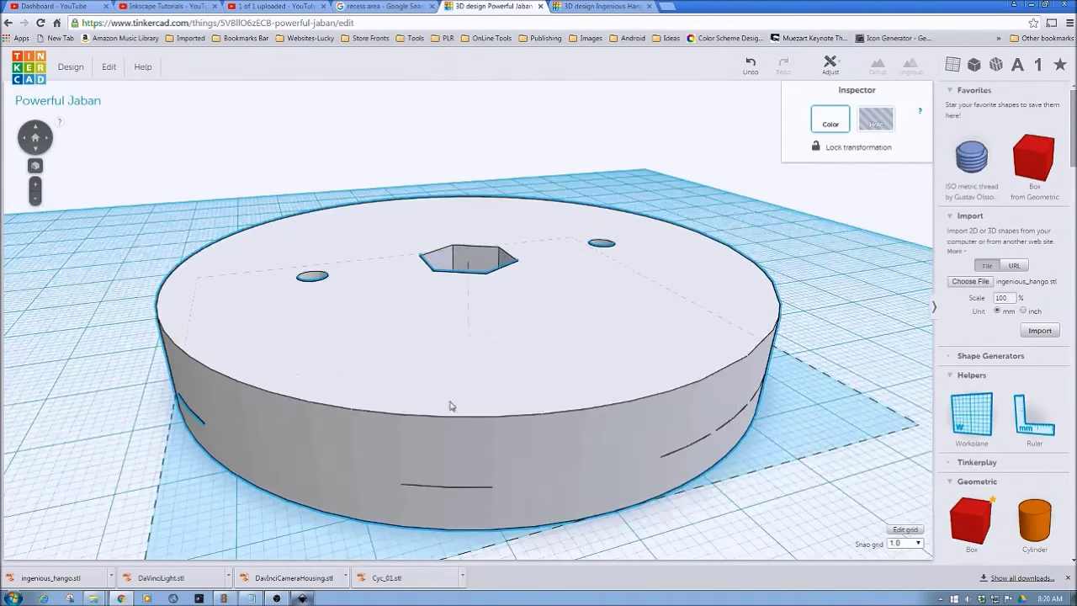
scroll(449, 411, up, 4)
right_drag(349, 438, 376, 339)
Select the imported grey cylinder, zoom on it, then switch to the Ingenious Hango tab.
click(380, 344)
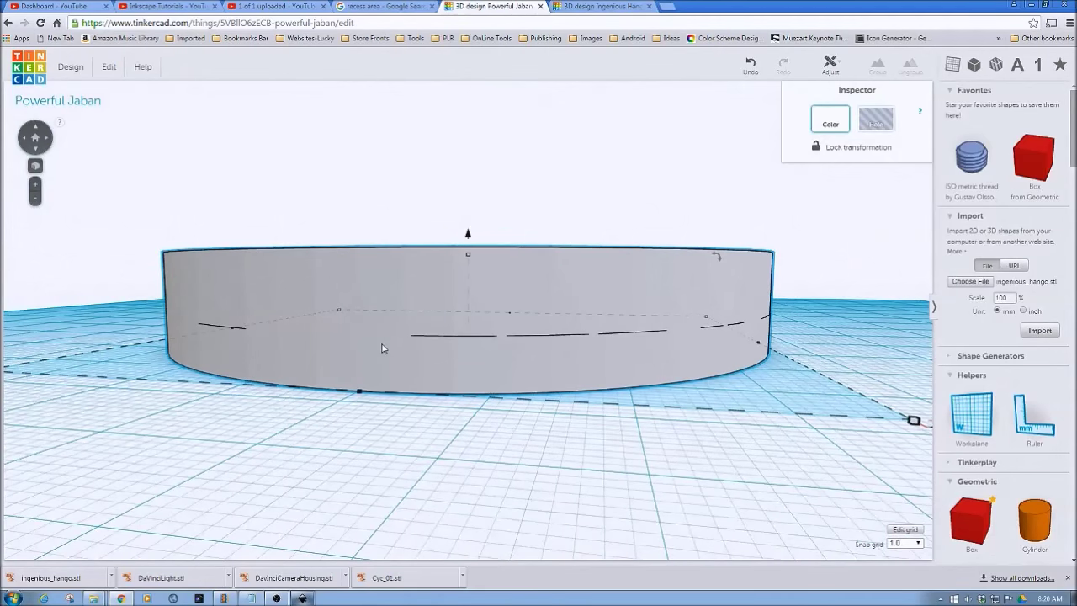
scroll(383, 349, up, 8)
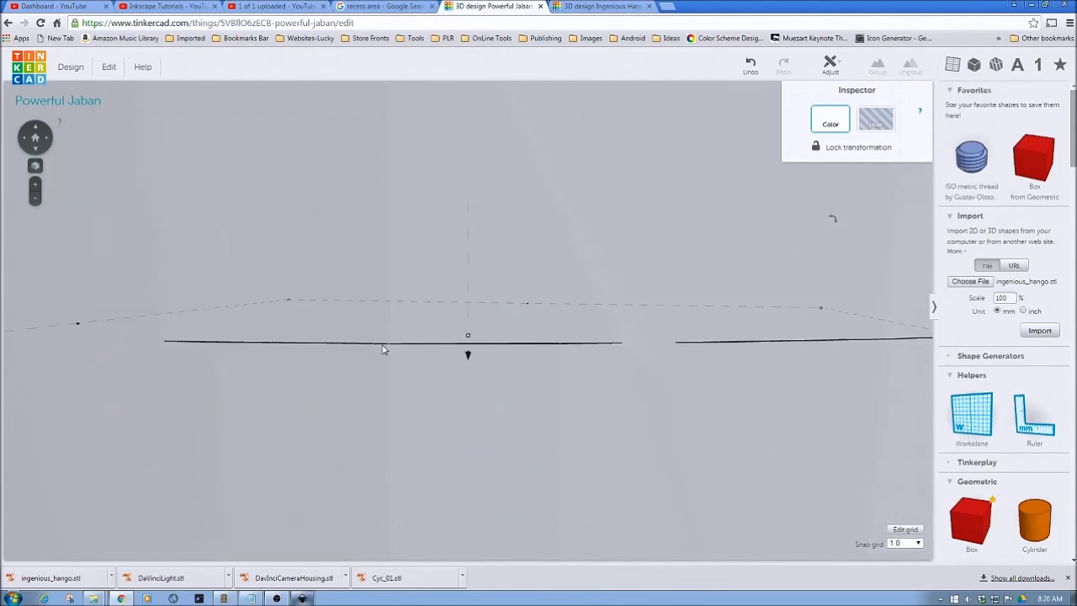
scroll(381, 344, up, 2)
scroll(381, 344, down, 3)
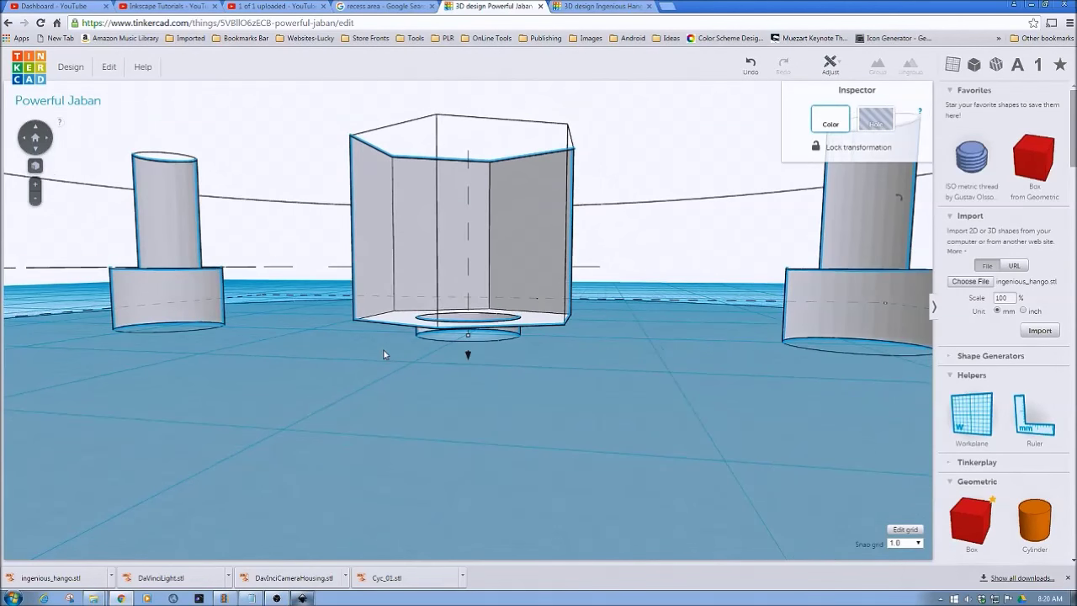
scroll(384, 359, up, 4)
scroll(384, 357, down, 1)
scroll(377, 355, down, 3)
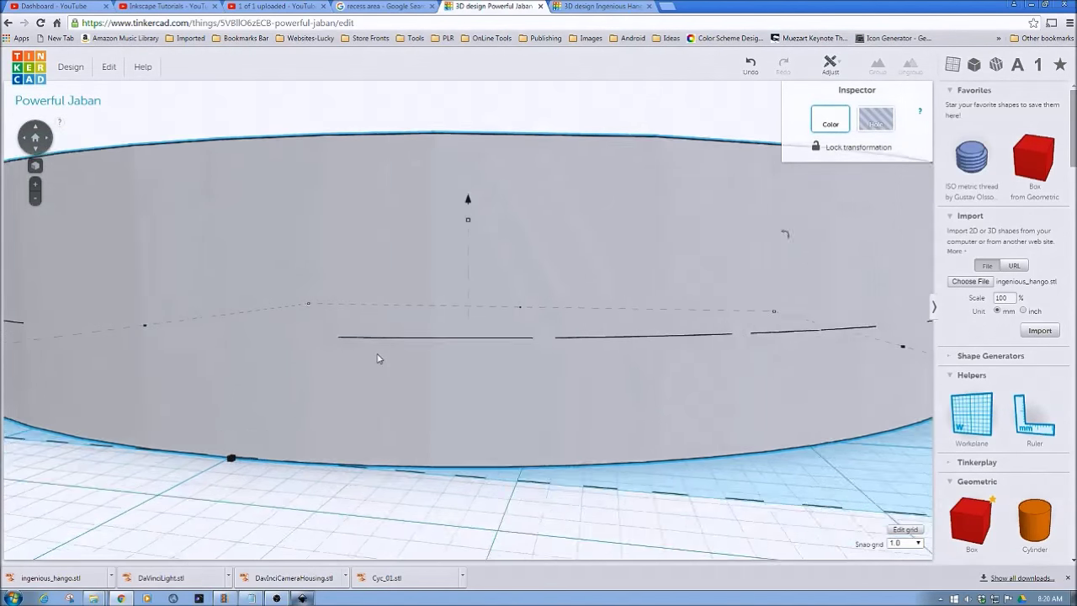
scroll(377, 359, down, 3)
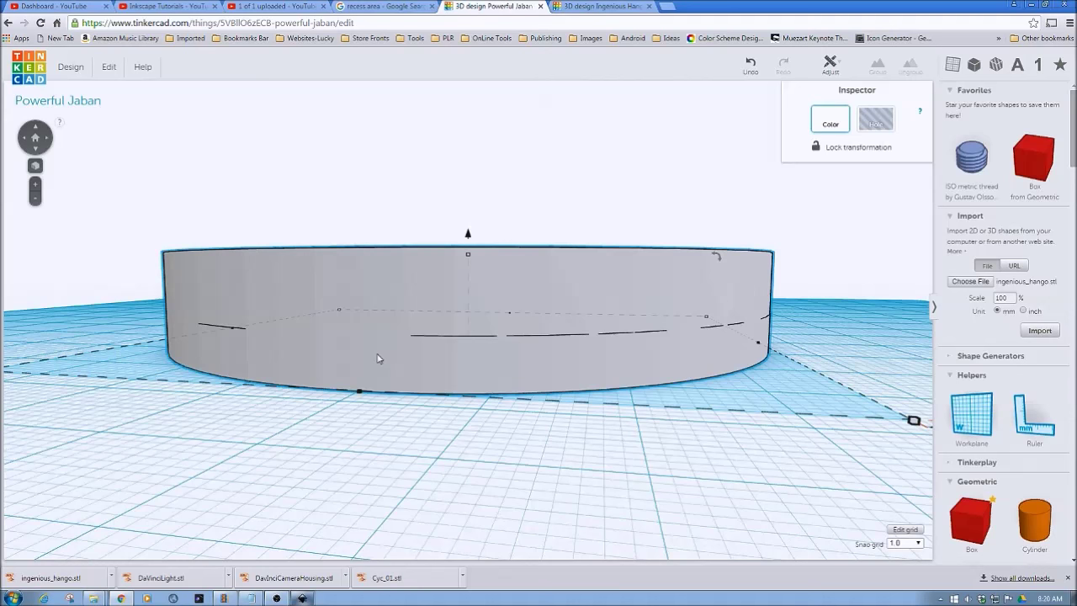
scroll(378, 358, down, 3)
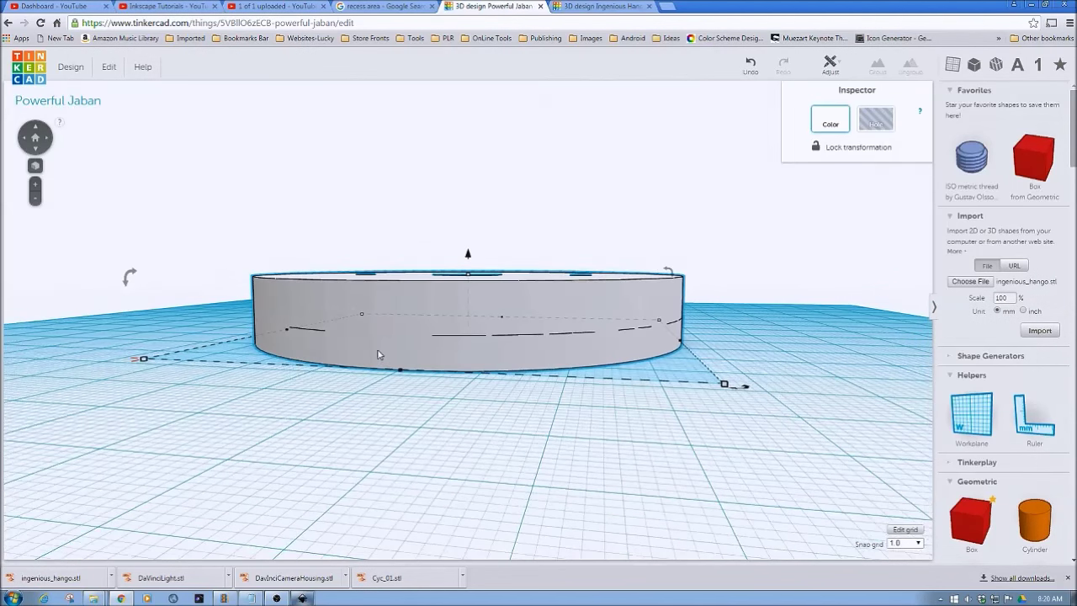
click(599, 6)
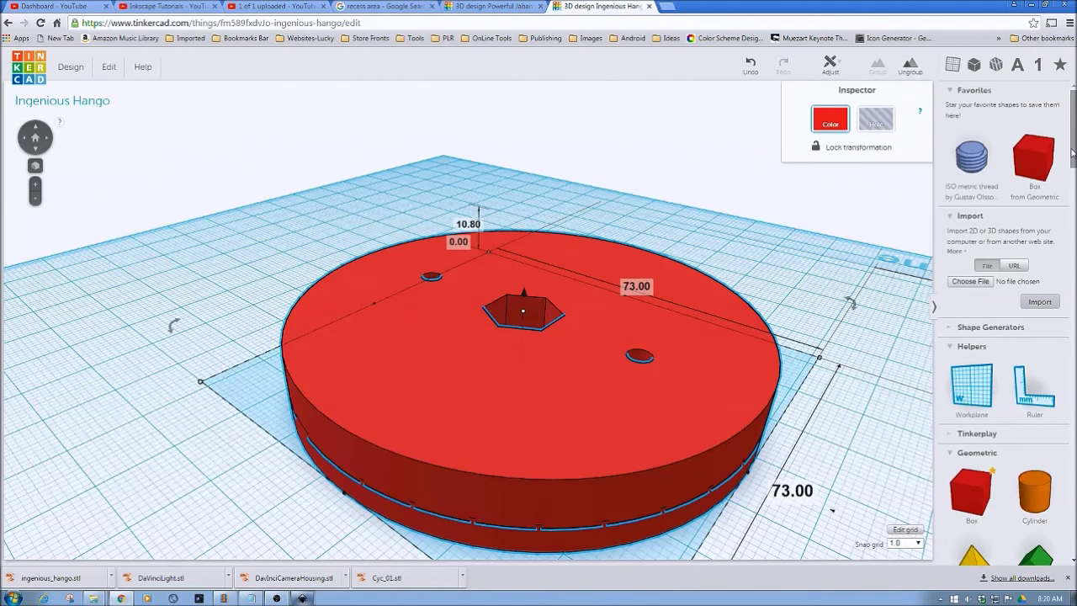
Drop a thin tube onto the workplane and set its width to 73 mm.
drag(1073, 126, 1073, 223)
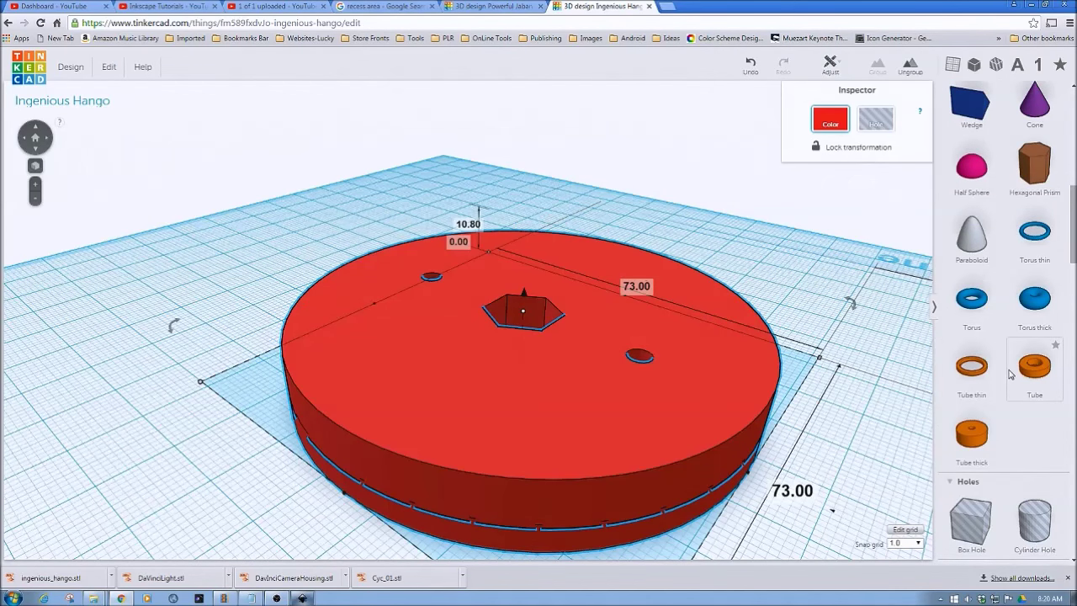
drag(989, 378, 116, 356)
click(154, 390)
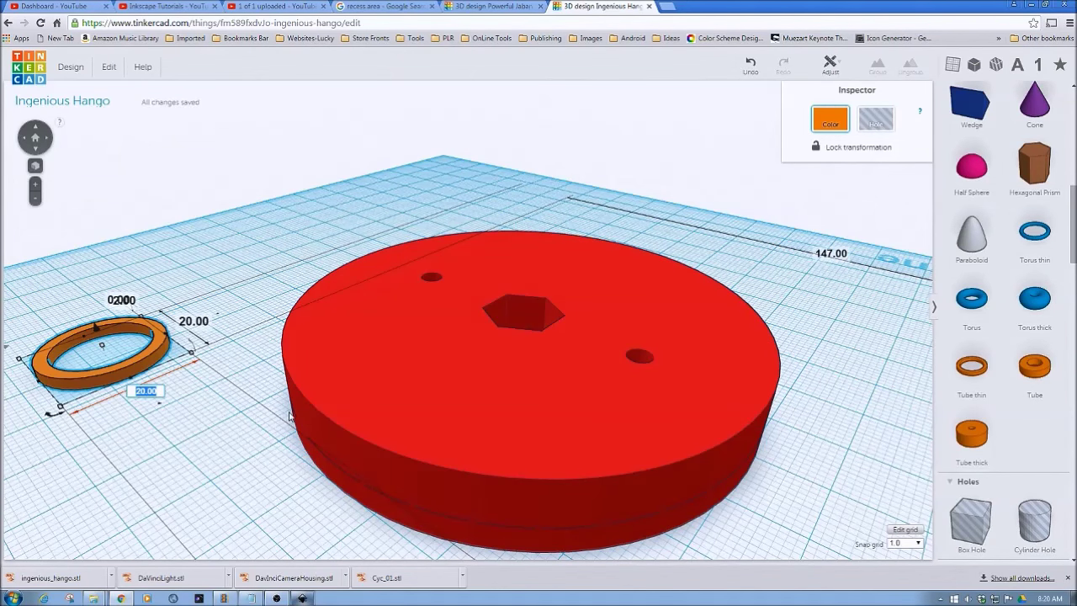
text(73)
click(118, 303)
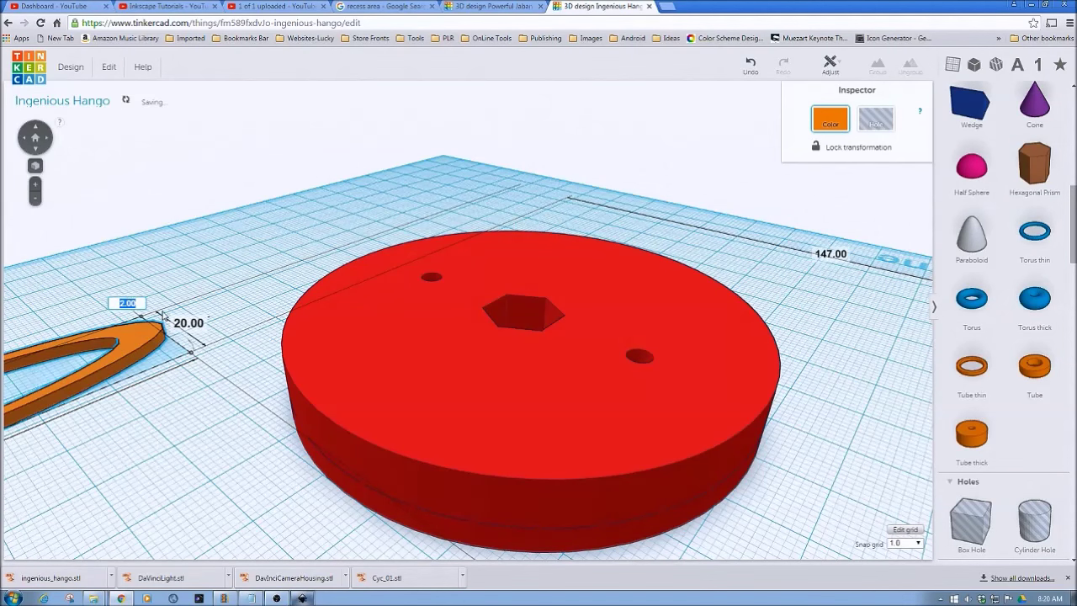
text(73)
key(Return)
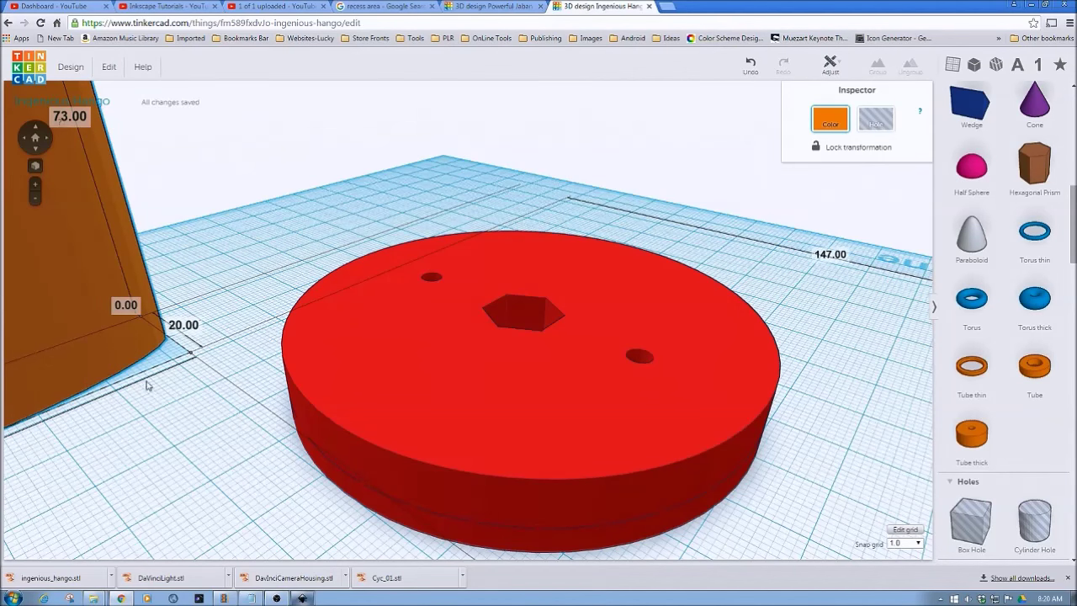
click(751, 67)
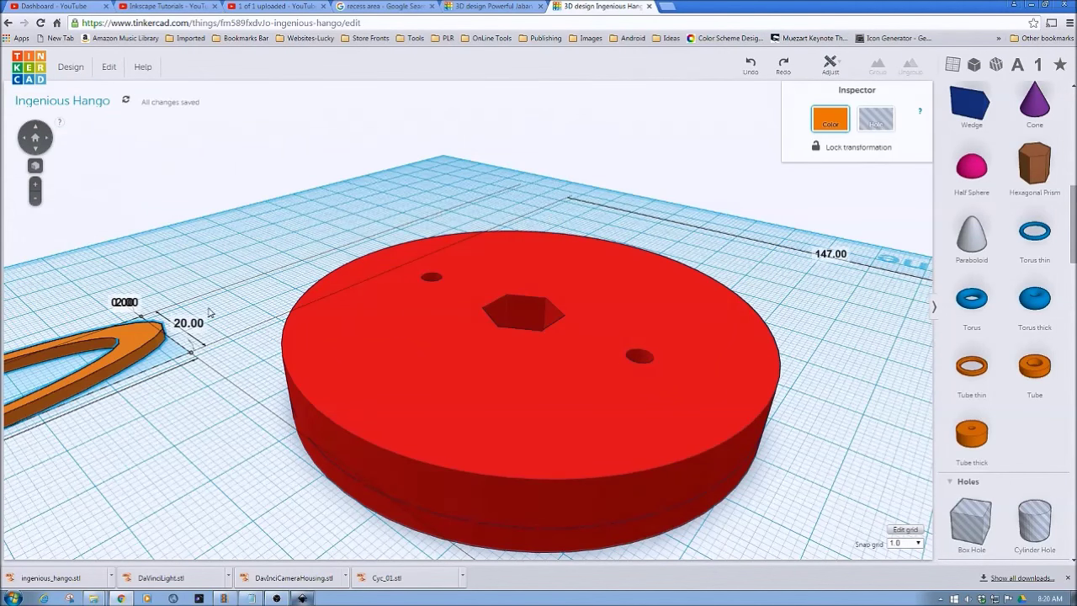
Set the tube's other footprint dimension to 73 mm and move it under the red disc.
right_drag(176, 404, 338, 471)
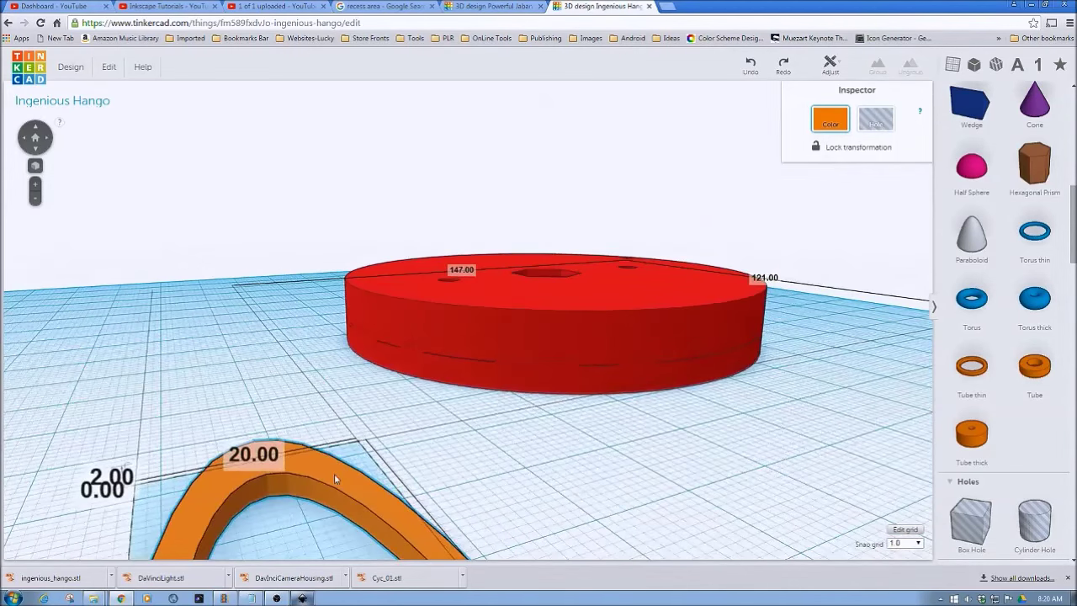
drag(287, 368, 265, 345)
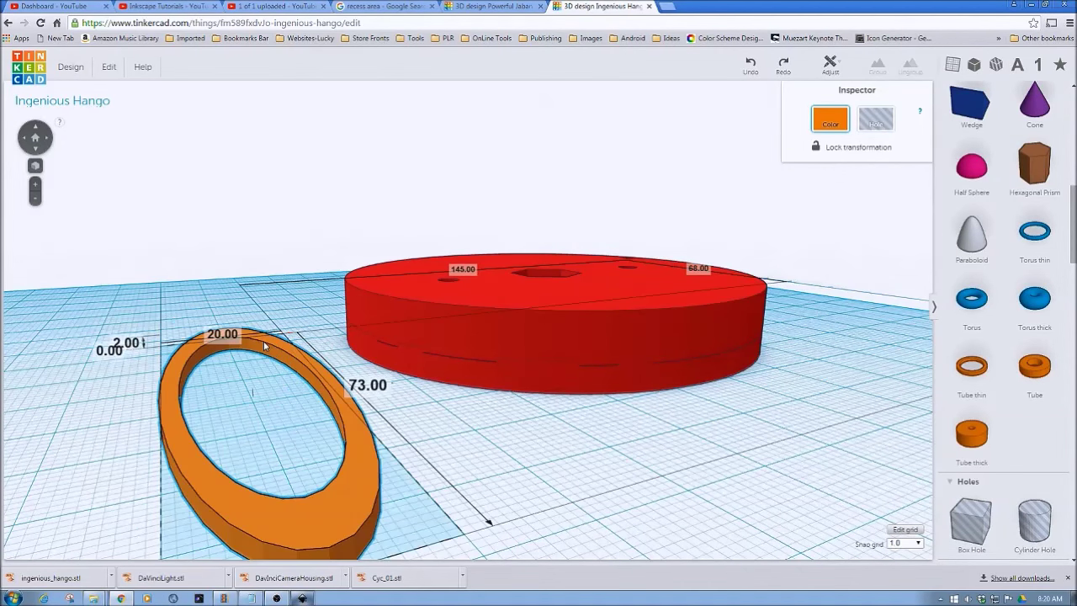
click(222, 335)
text(73)
key(Return)
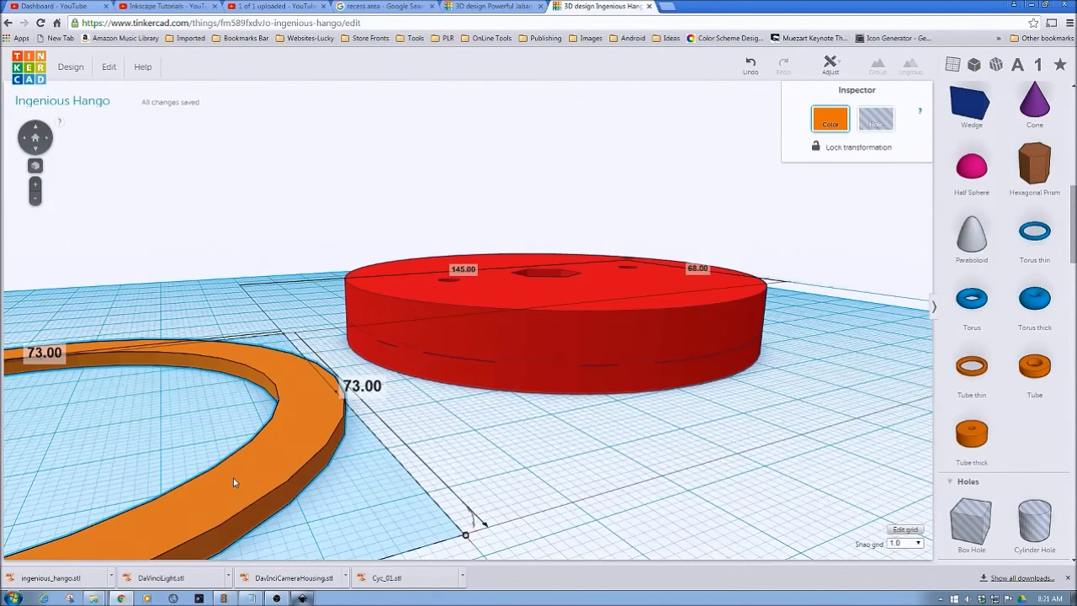
drag(355, 457, 799, 427)
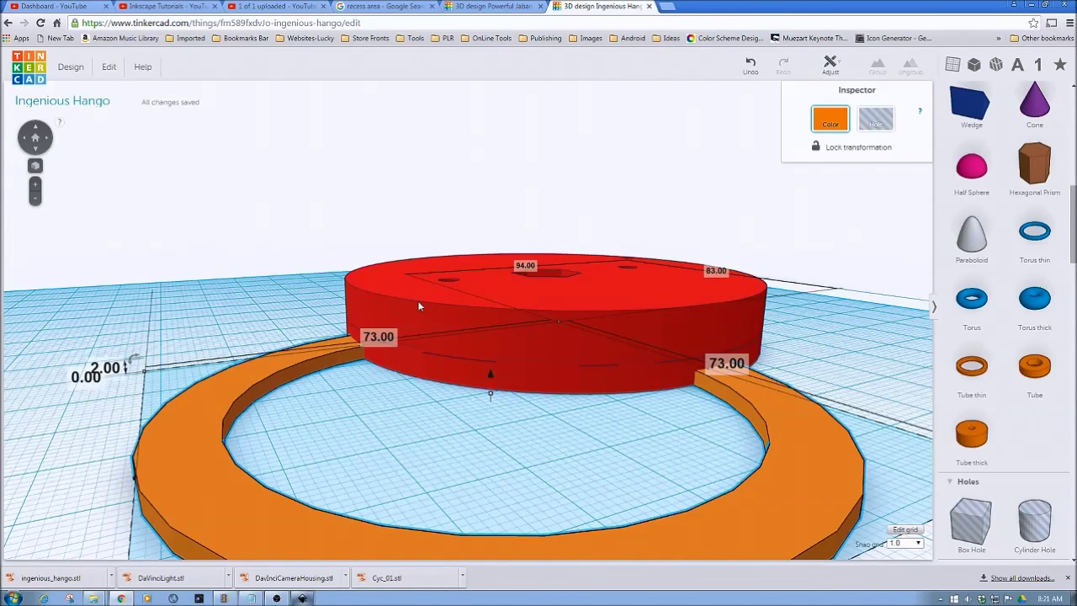
Set the orange tube's height to 10.80 mm.
click(418, 305)
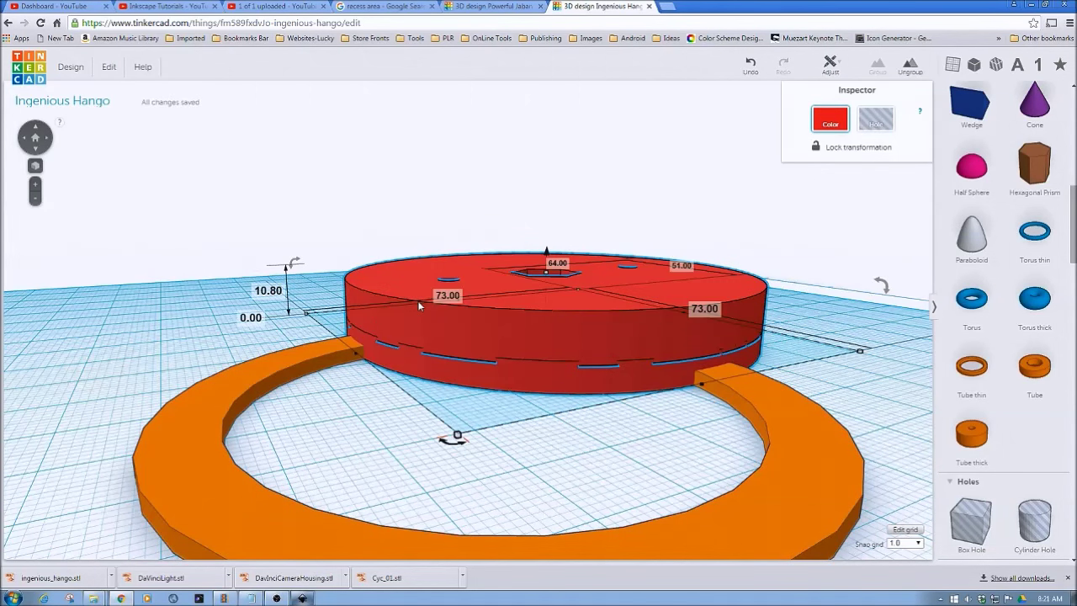
click(199, 454)
click(106, 368)
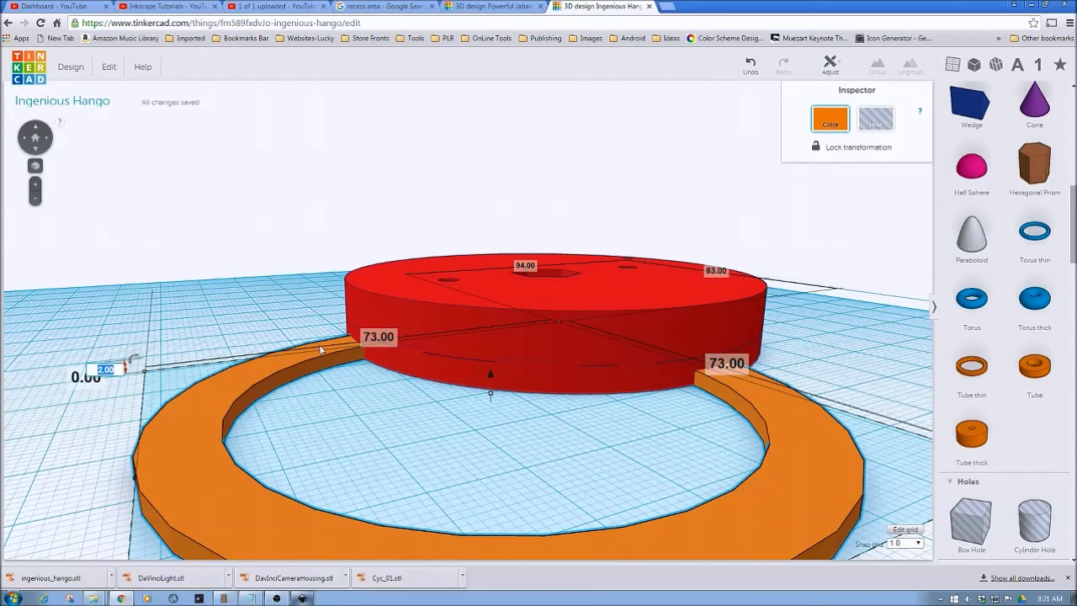
text(10.8)
key(Return)
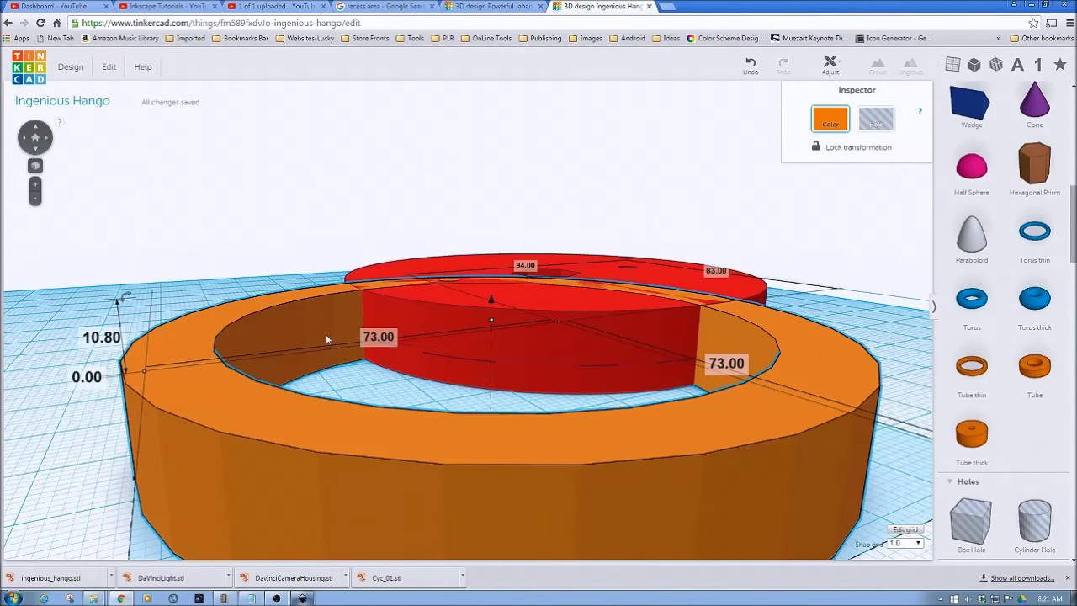
Centre the tube and the red disc on both axes with Adjust > Align.
click(309, 201)
drag(309, 201, 656, 434)
click(830, 64)
click(848, 87)
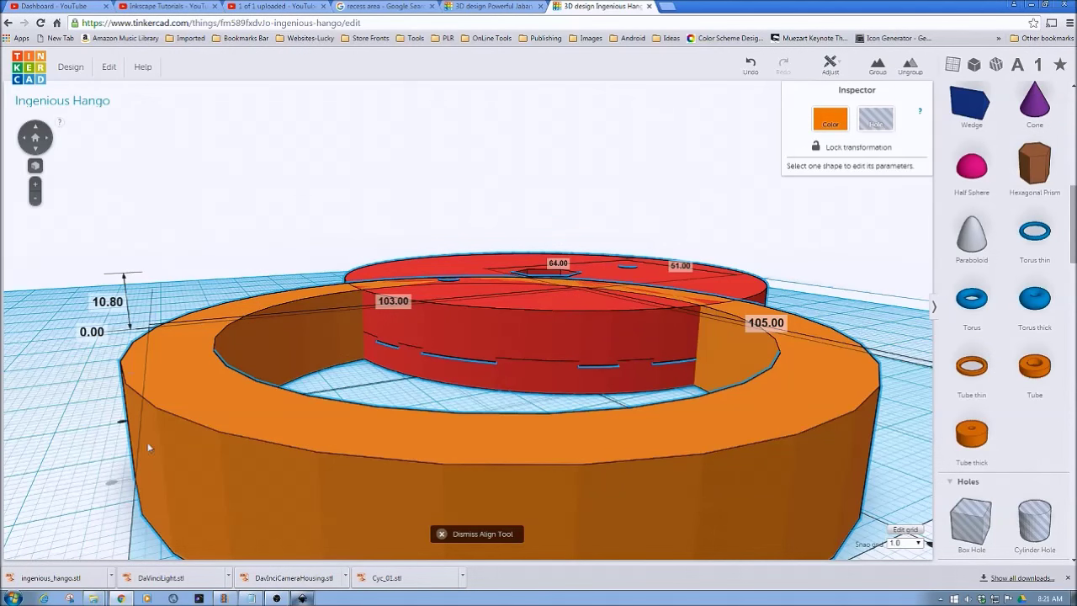
click(123, 422)
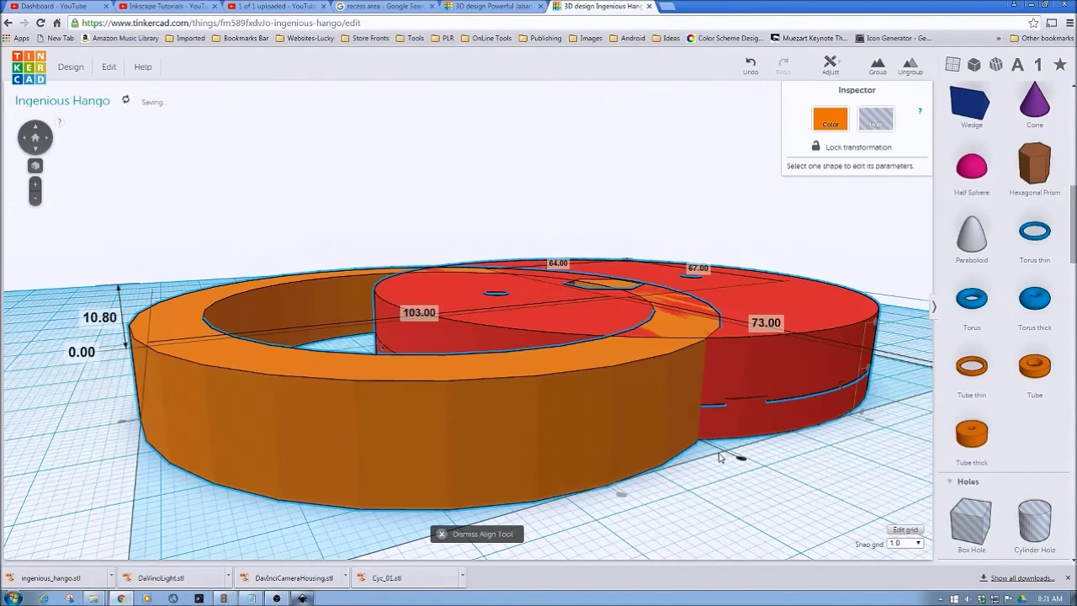
click(742, 462)
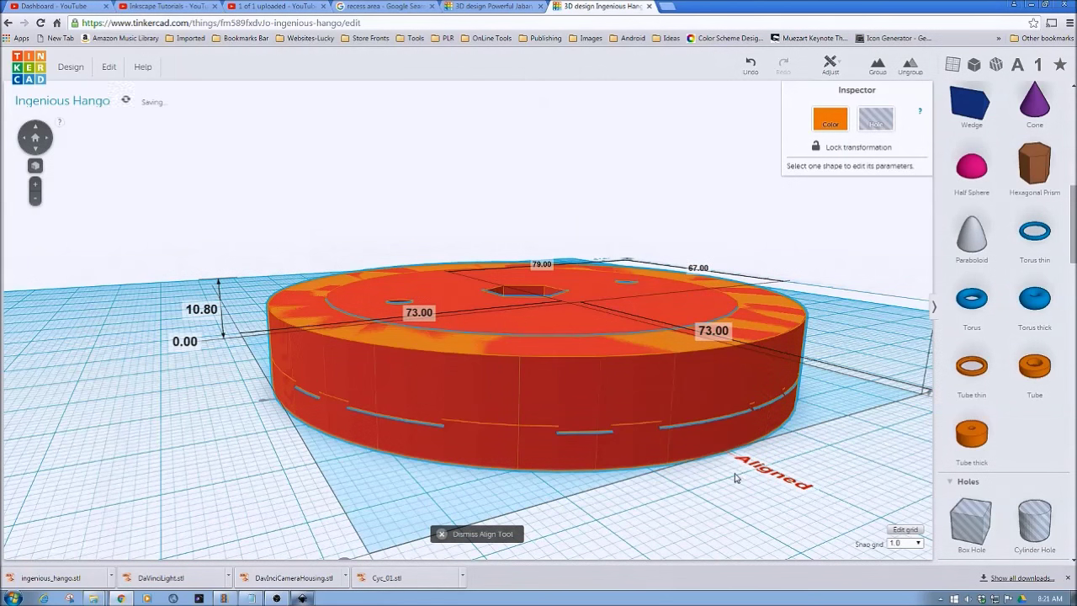
click(734, 475)
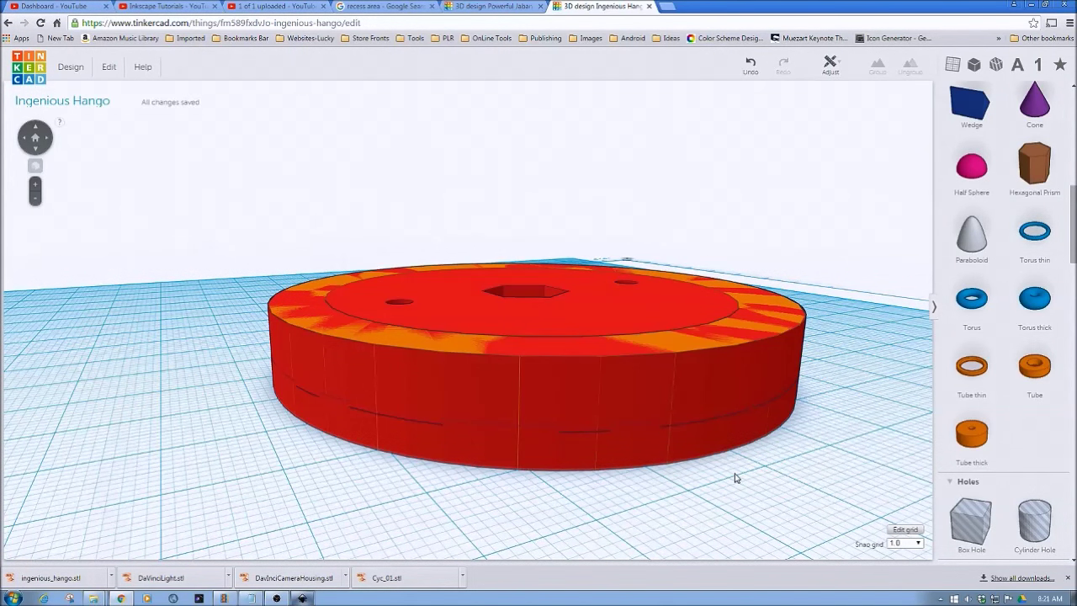
right_drag(598, 419, 445, 374)
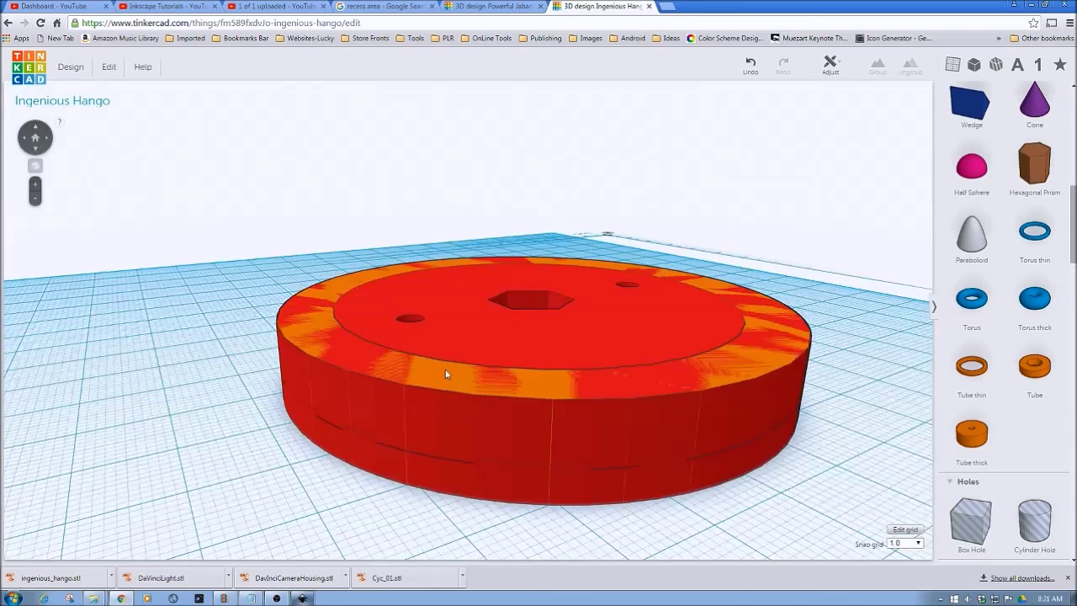
Resize the selected shape's footprint to 73.10 mm on both sides.
click(446, 374)
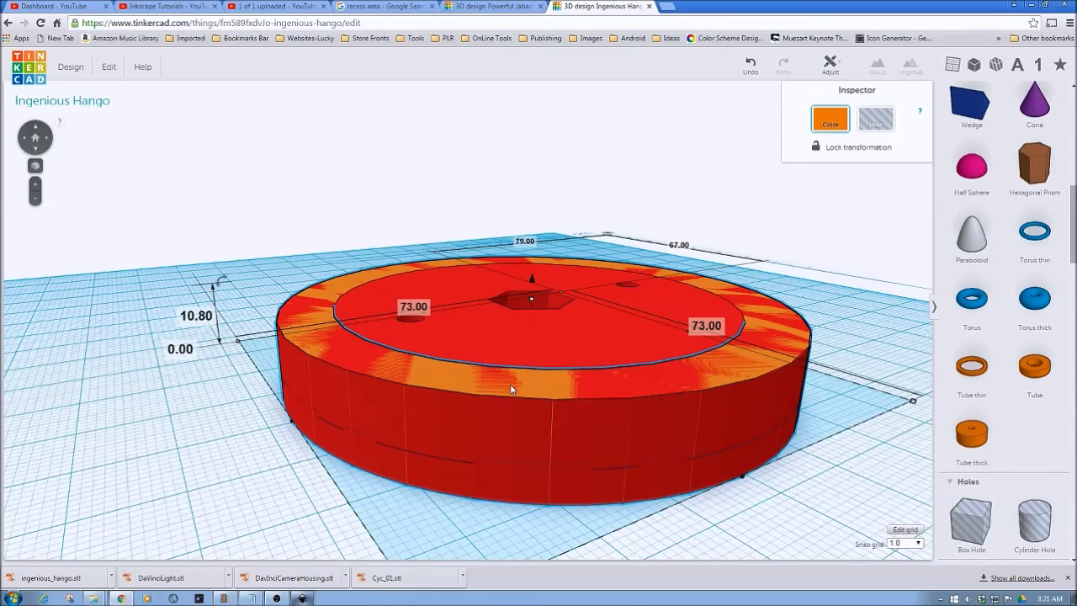
click(413, 307)
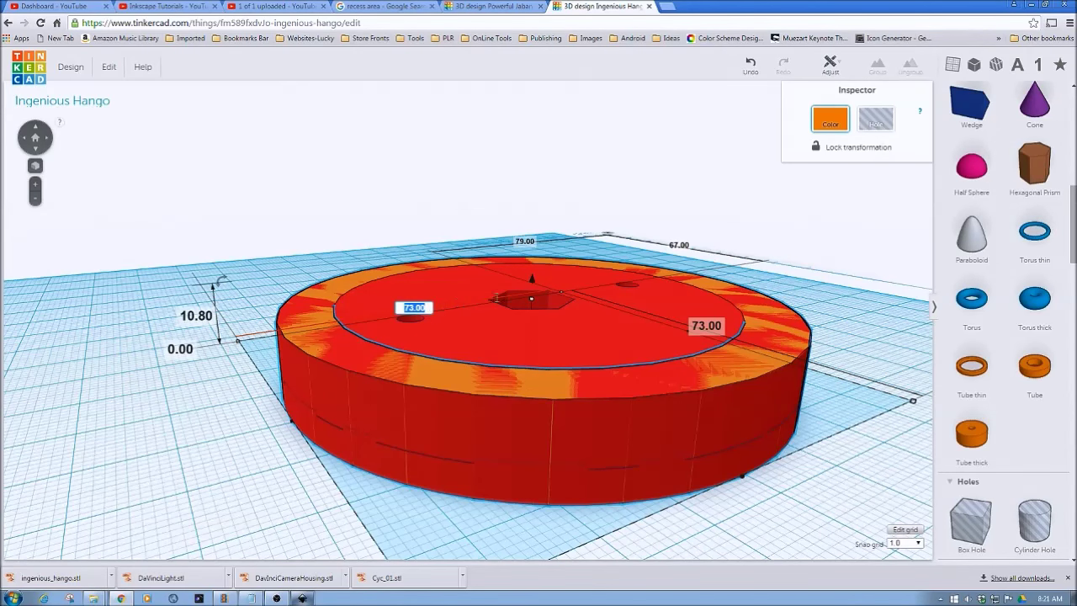
text(73.1)
click(725, 334)
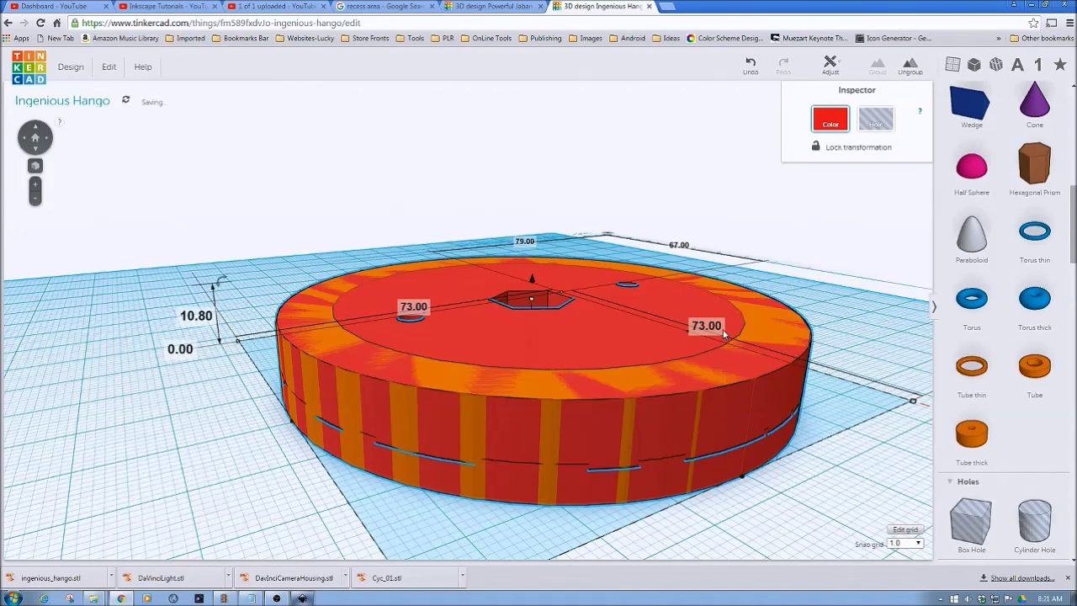
click(702, 329)
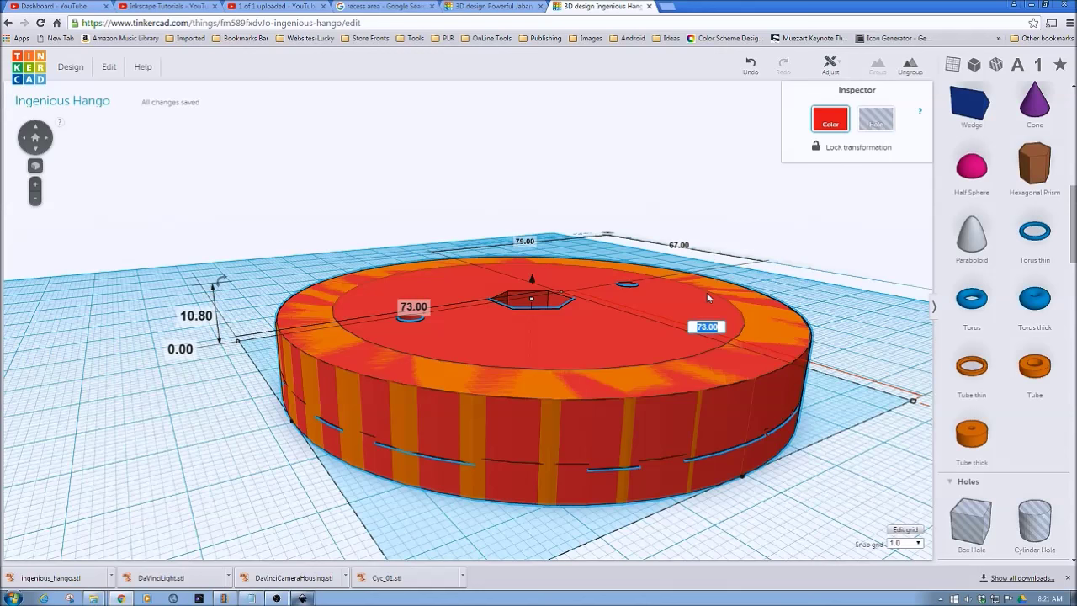
text(73.1)
key(Return)
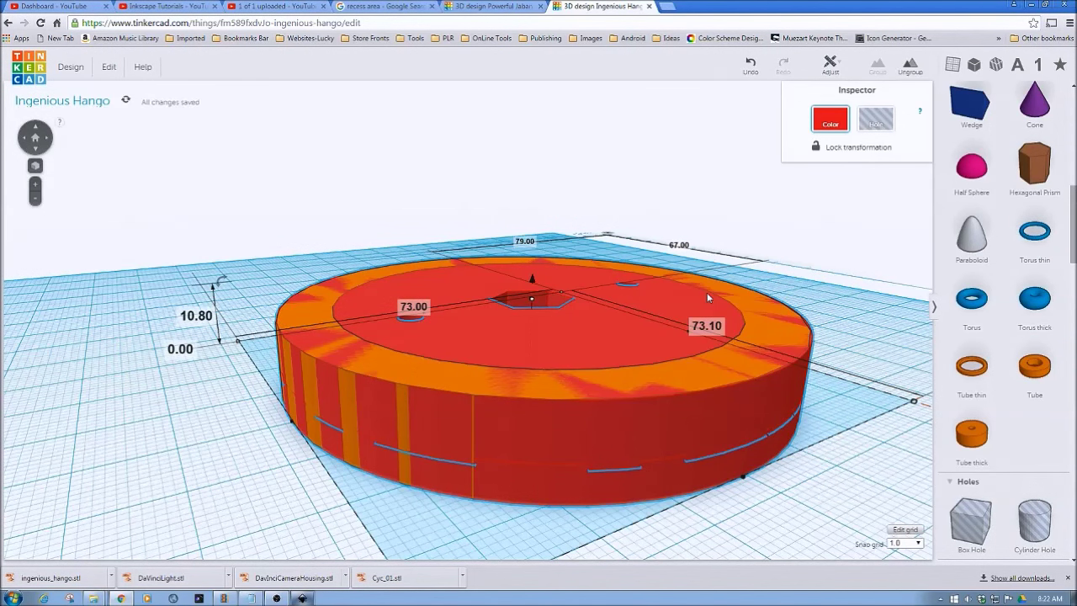
Increase the footprint to 73.20 mm, then undo the last resize.
click(707, 326)
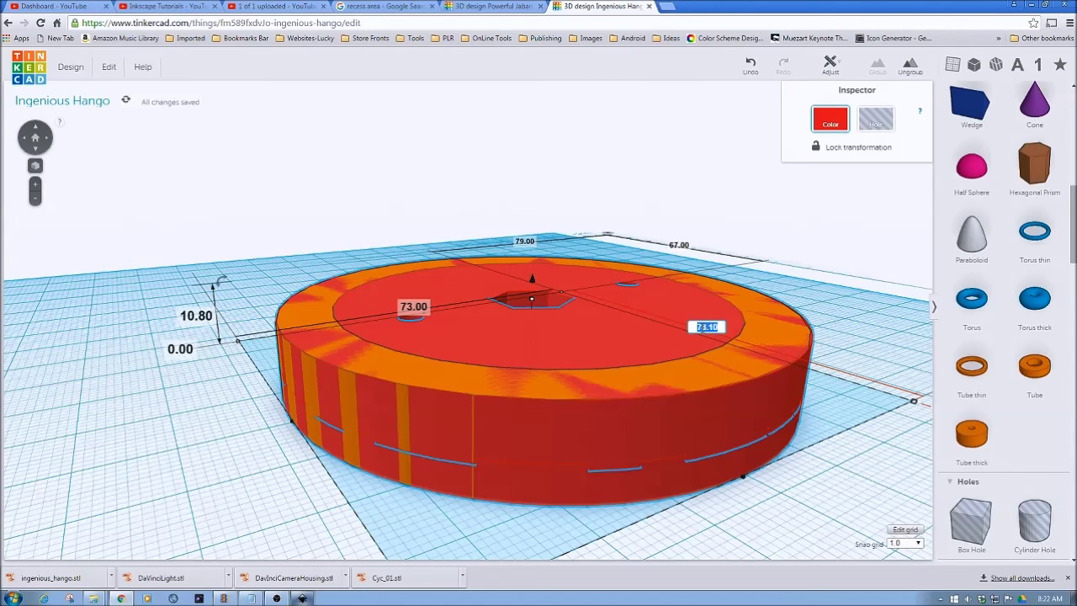
text(7)
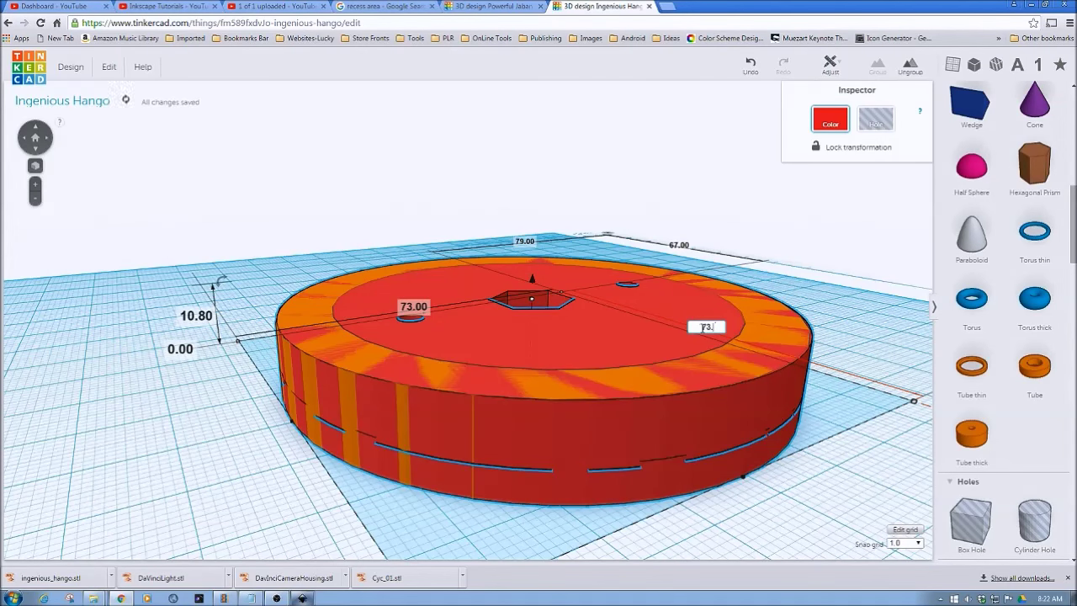
click(412, 306)
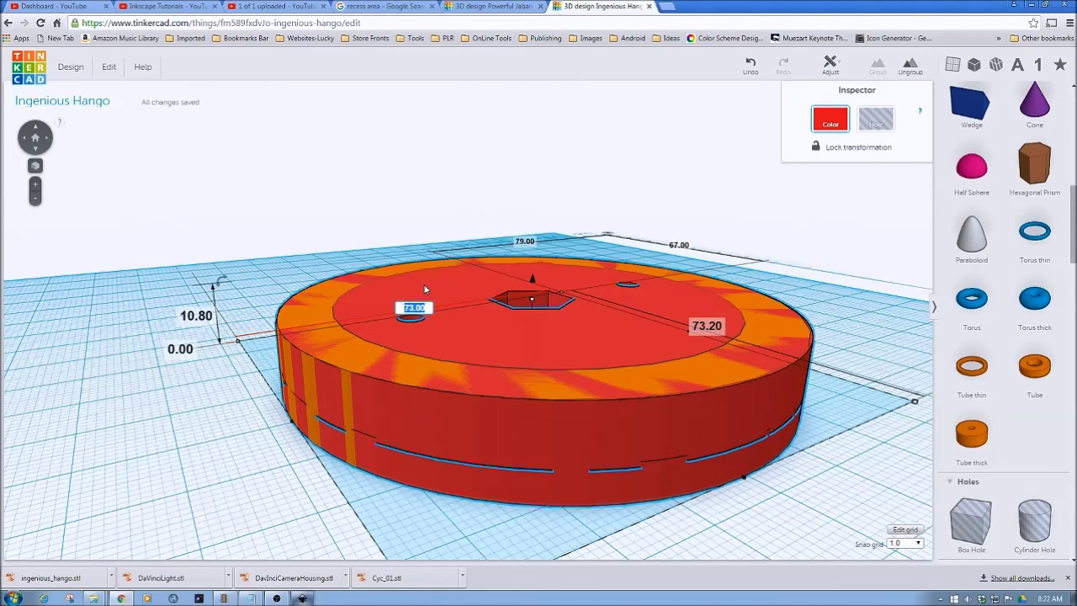
text(73.2)
key(Return)
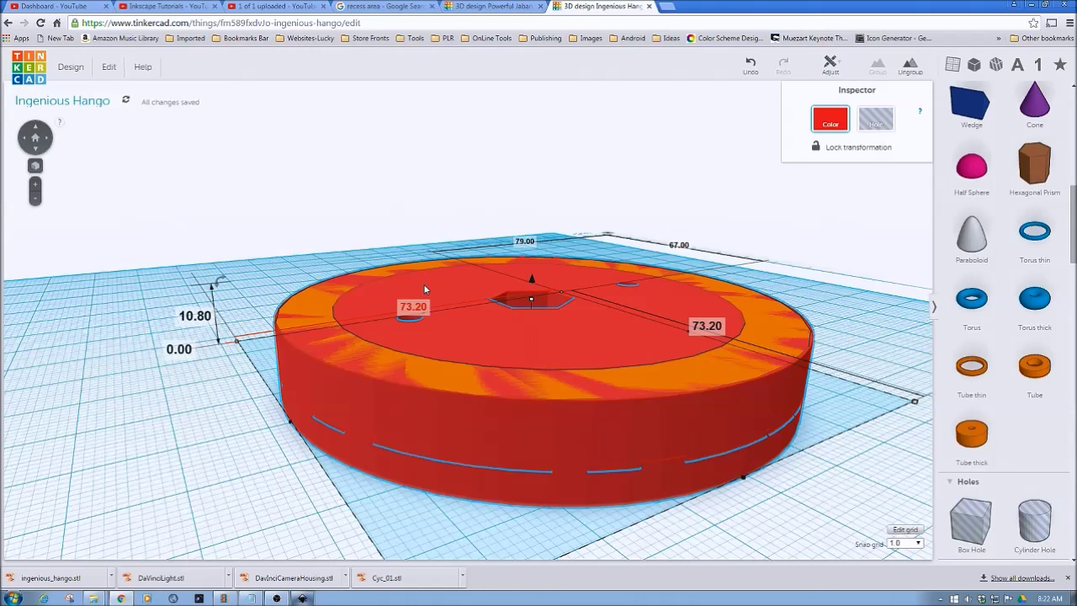
click(748, 66)
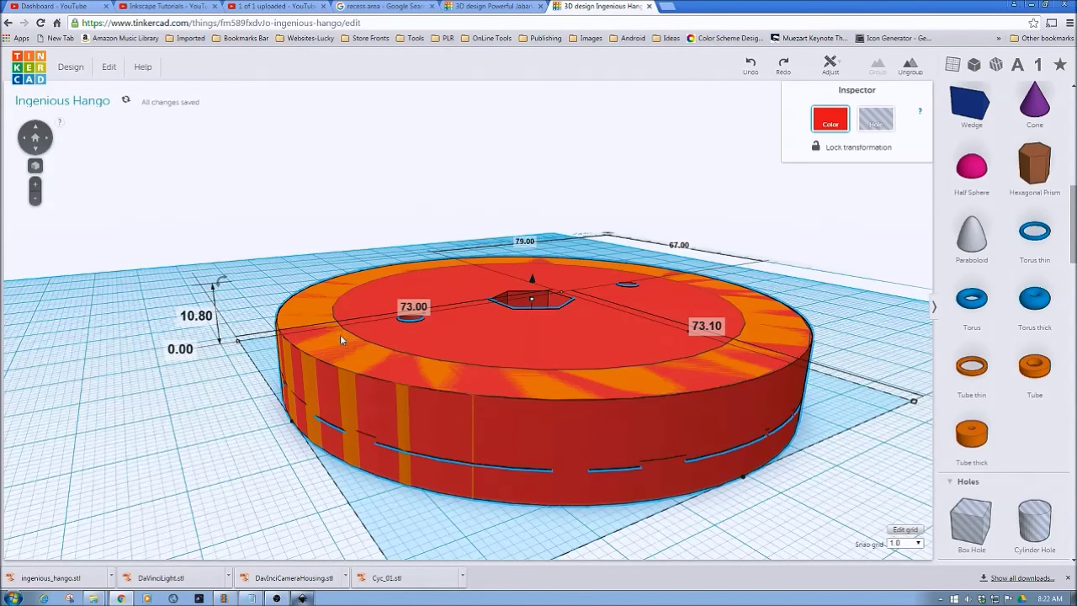
Set the orange tube and red disc footprints to 73.20 × 73.20 mm, then select both.
click(296, 365)
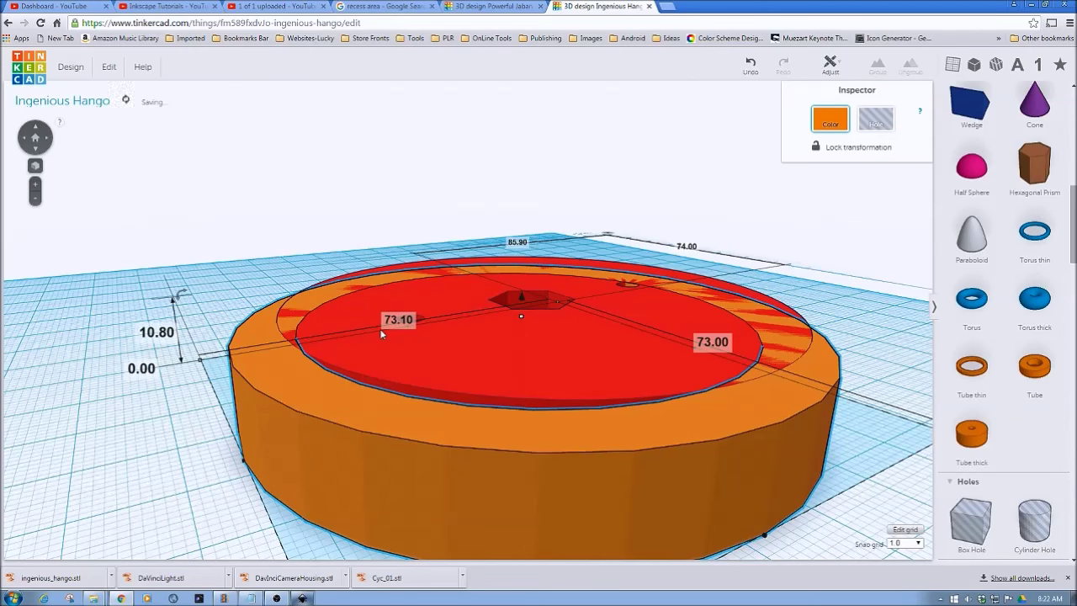
click(722, 341)
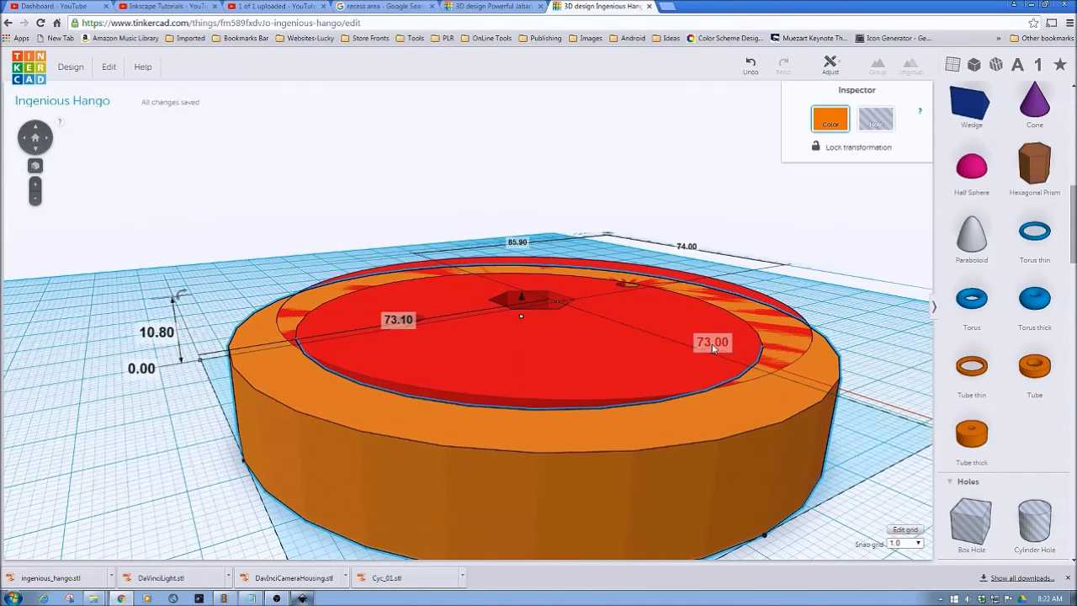
text(73.2)
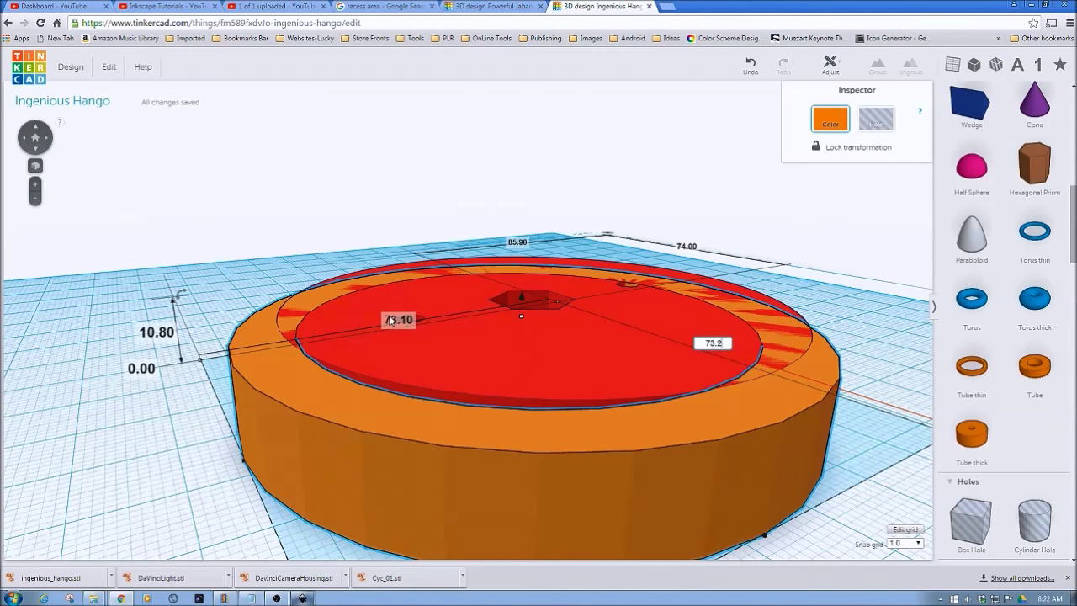
click(470, 269)
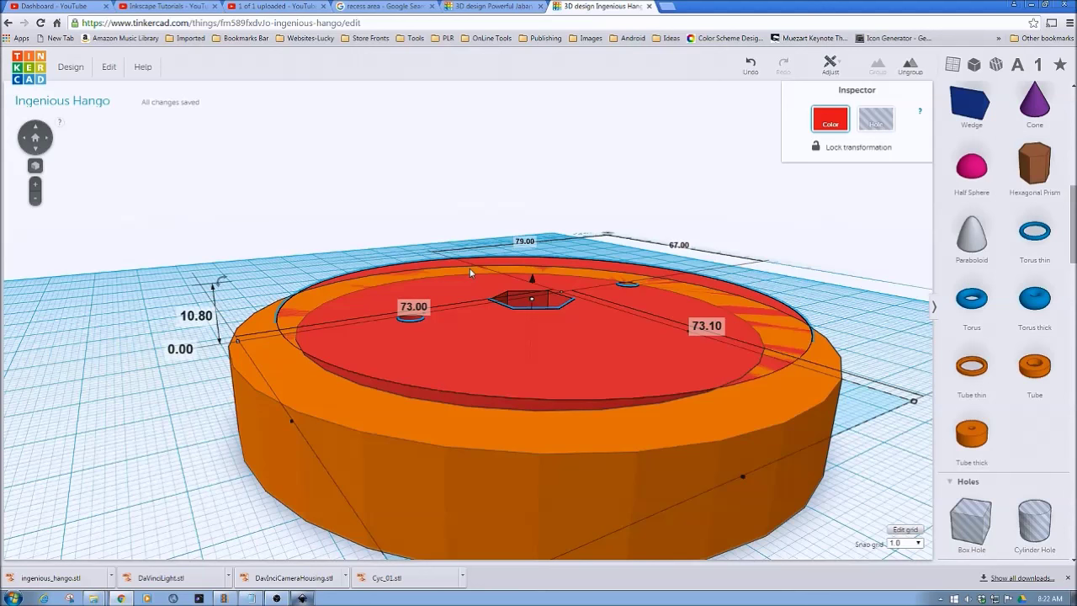
click(413, 313)
text(73.2)
key(Return)
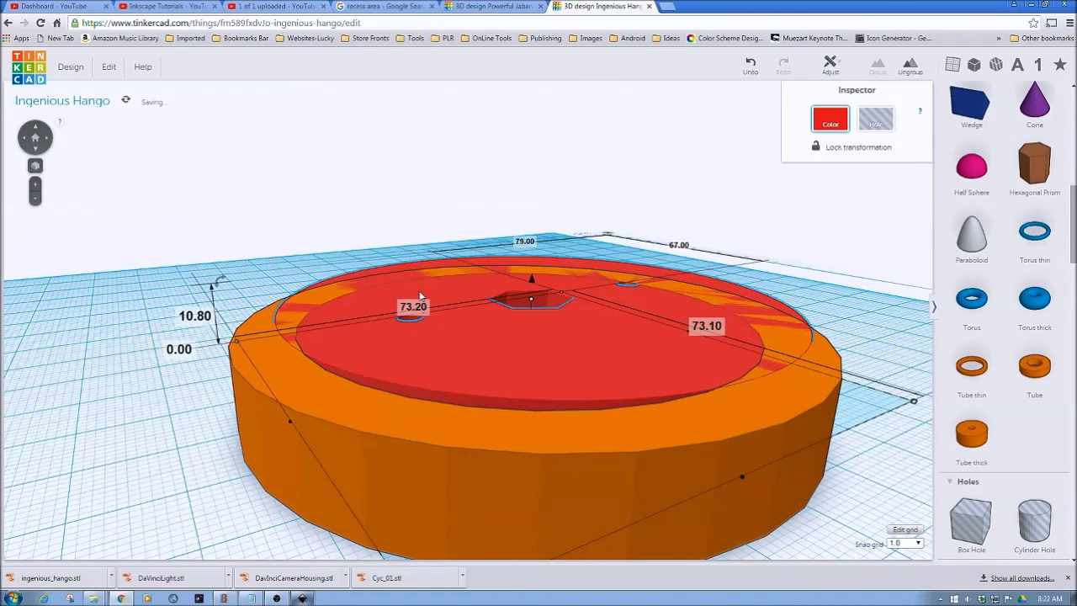
click(709, 328)
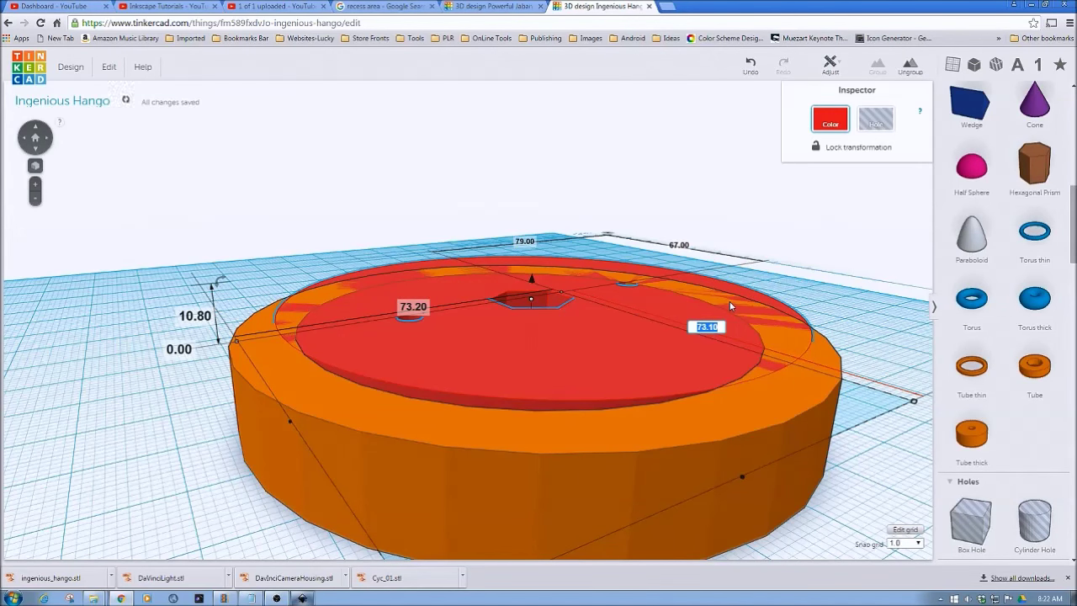
text(73.2)
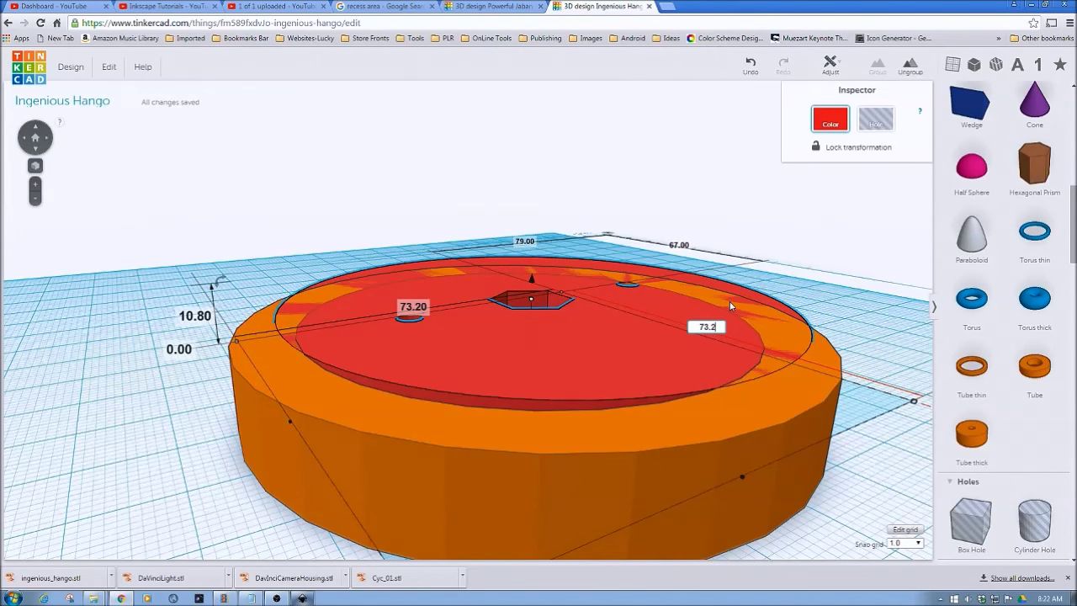
key(Return)
drag(279, 233, 787, 481)
Centre the red disc and orange ring on both axes using Adjust > Align.
click(830, 63)
click(824, 87)
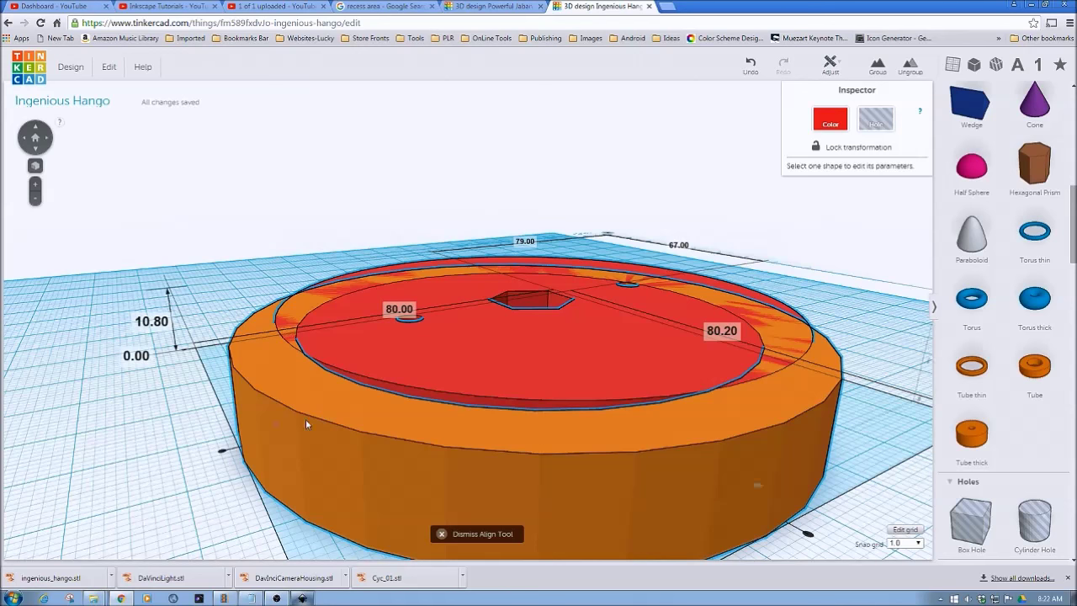
click(740, 517)
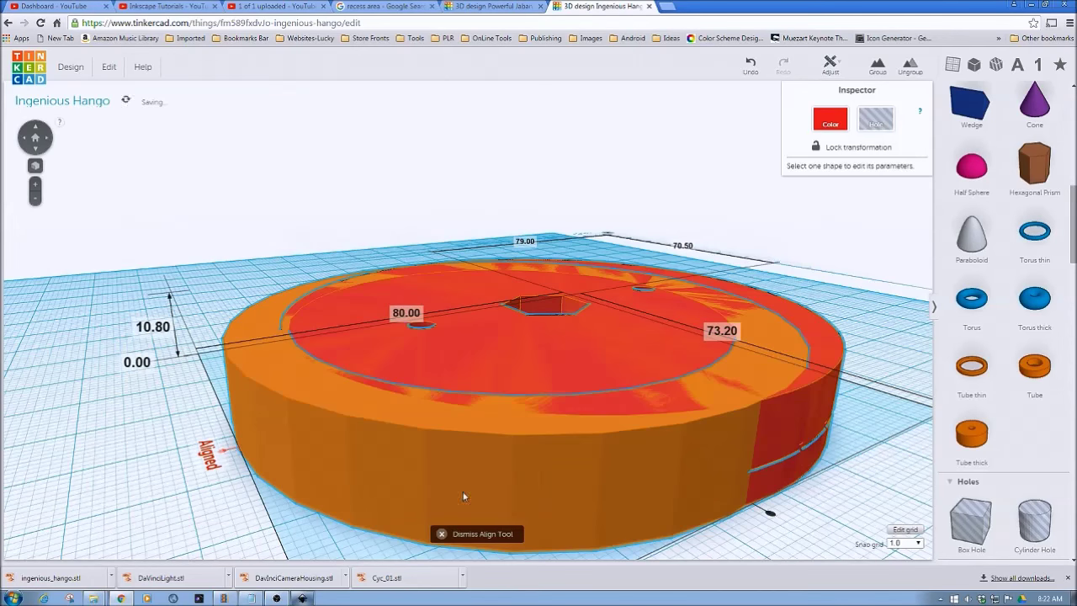
click(773, 519)
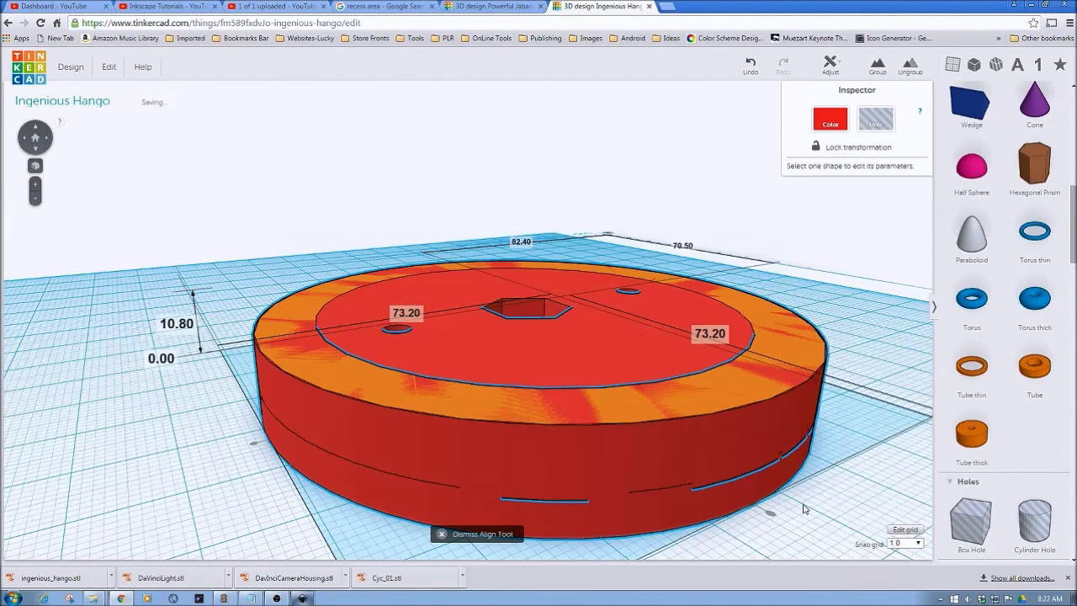
click(845, 473)
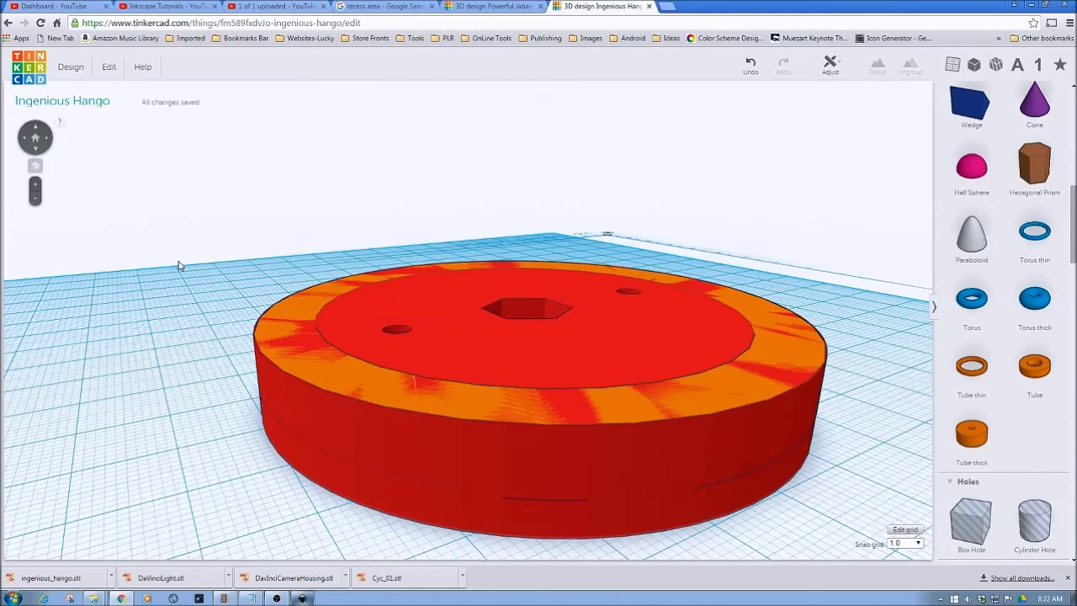
right_drag(541, 351, 518, 201)
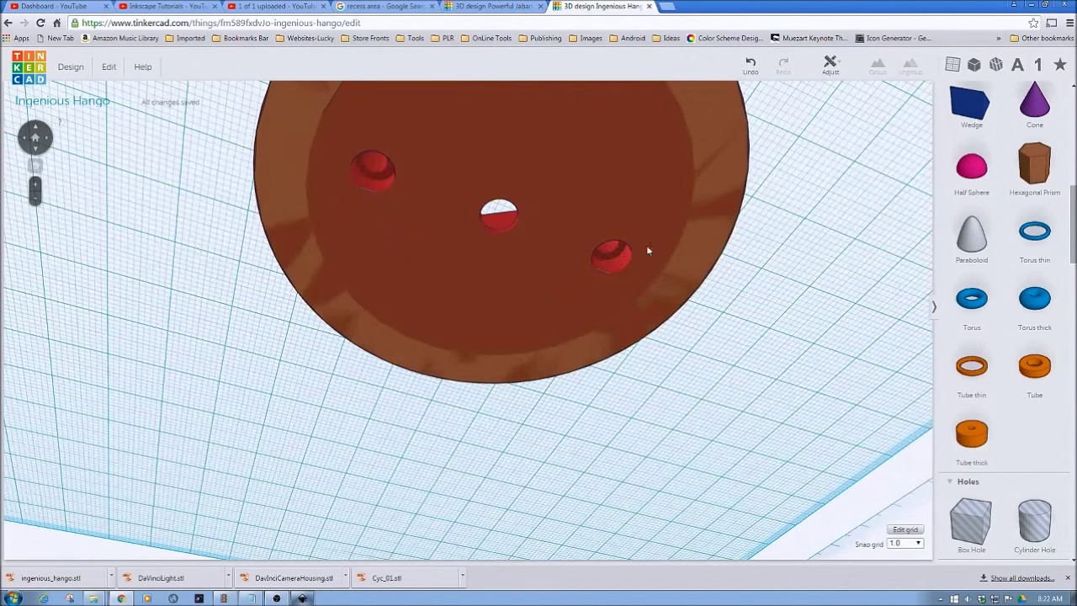
Select all the disc's shapes and Group them into one solid red part.
right_drag(272, 248, 284, 362)
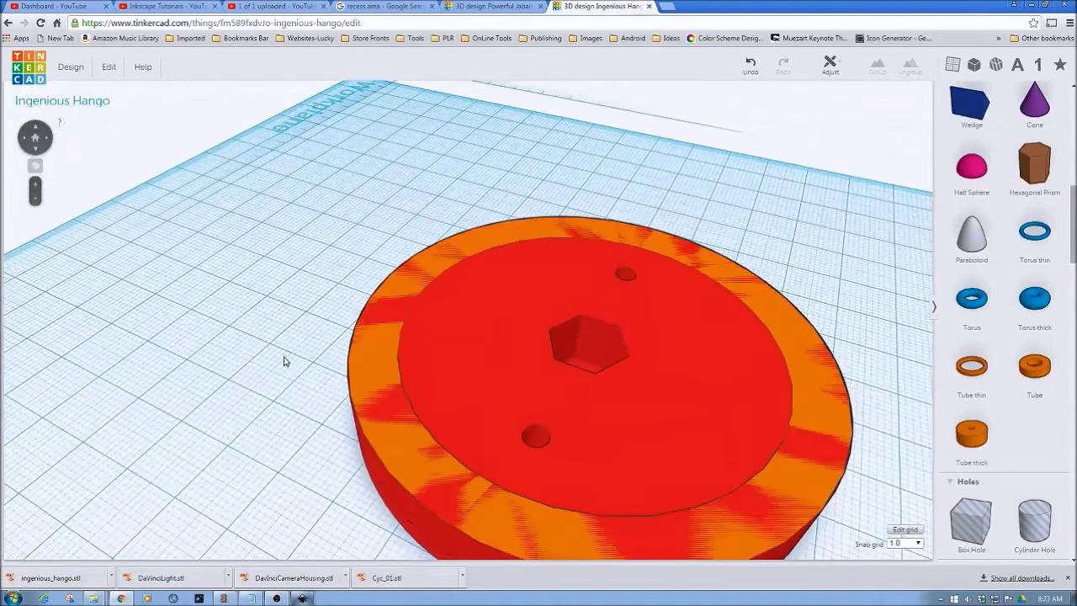
drag(333, 209, 856, 538)
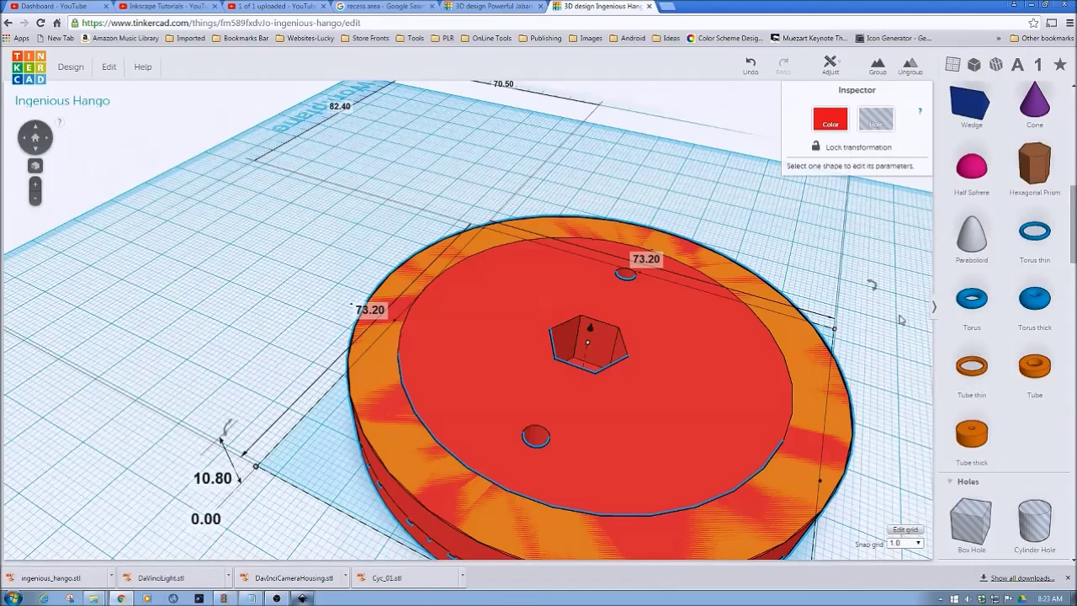
click(877, 63)
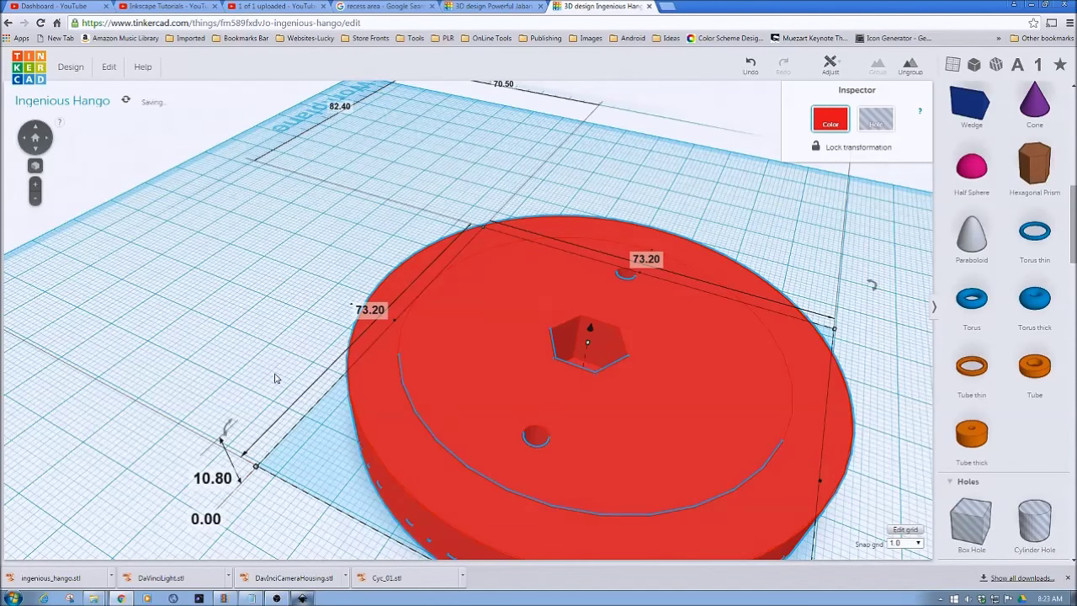
click(217, 404)
right_drag(218, 404, 227, 357)
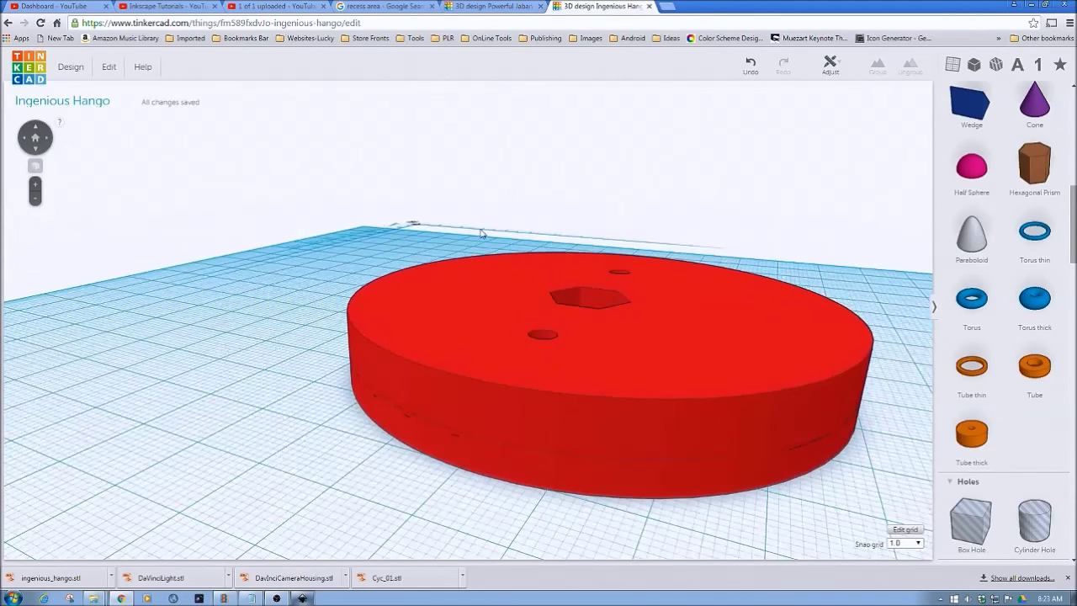
Undo the merge and shift the disc slightly left.
click(748, 65)
drag(431, 360, 395, 367)
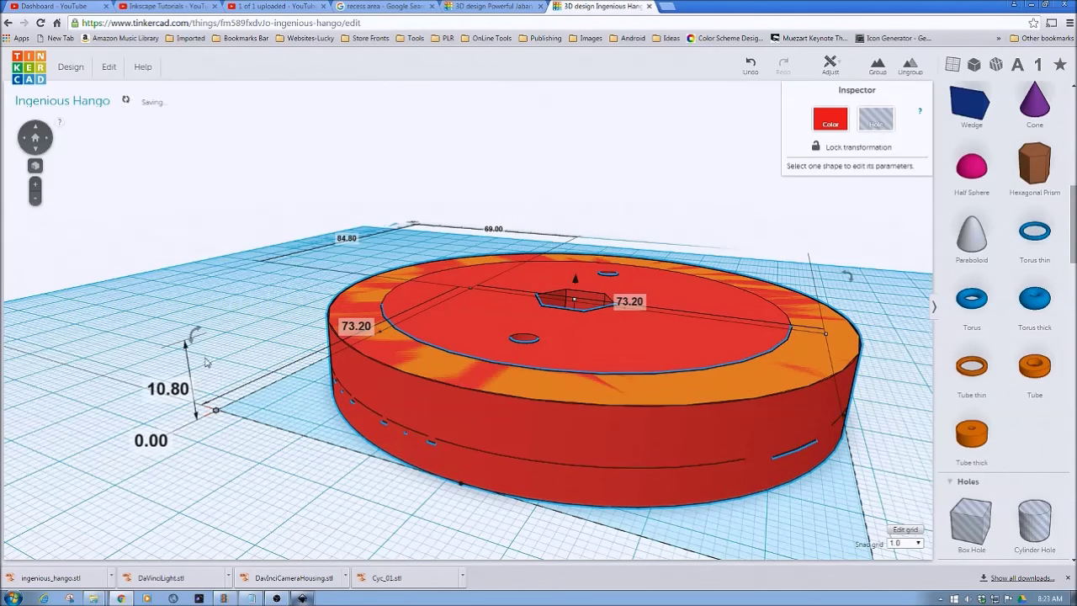
click(206, 362)
click(439, 361)
drag(440, 368, 359, 353)
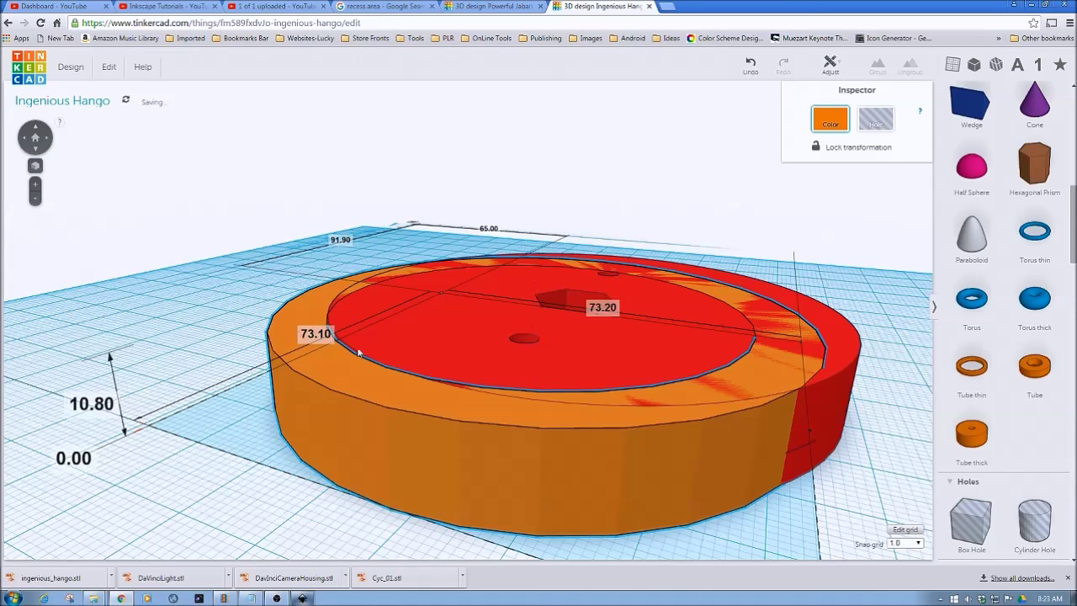
Change both of the disc's footprint dimensions to 73.5 mm.
click(316, 335)
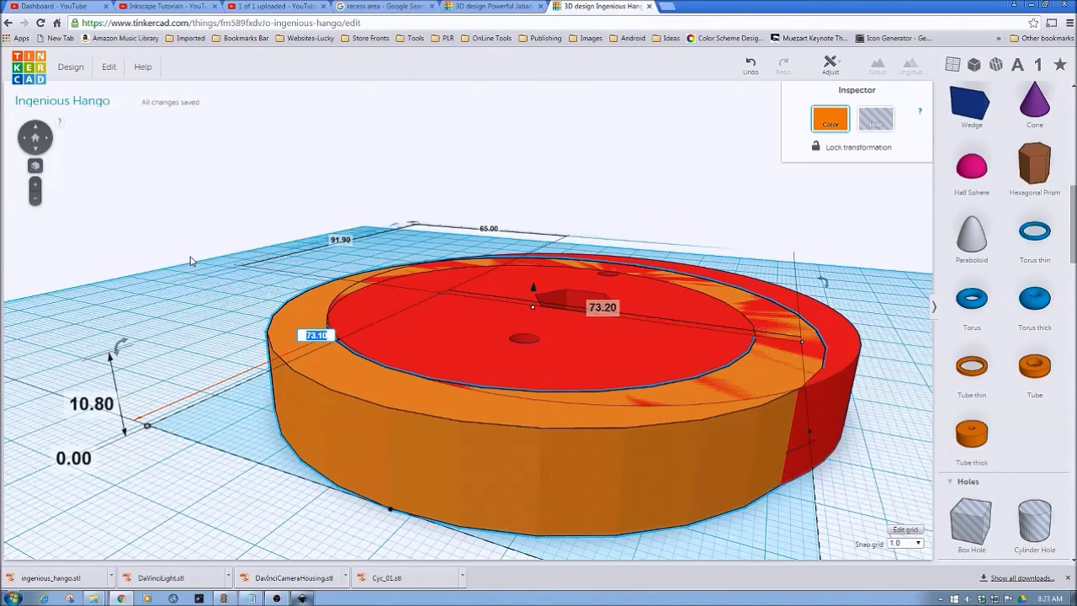
text(73.5)
key(Return)
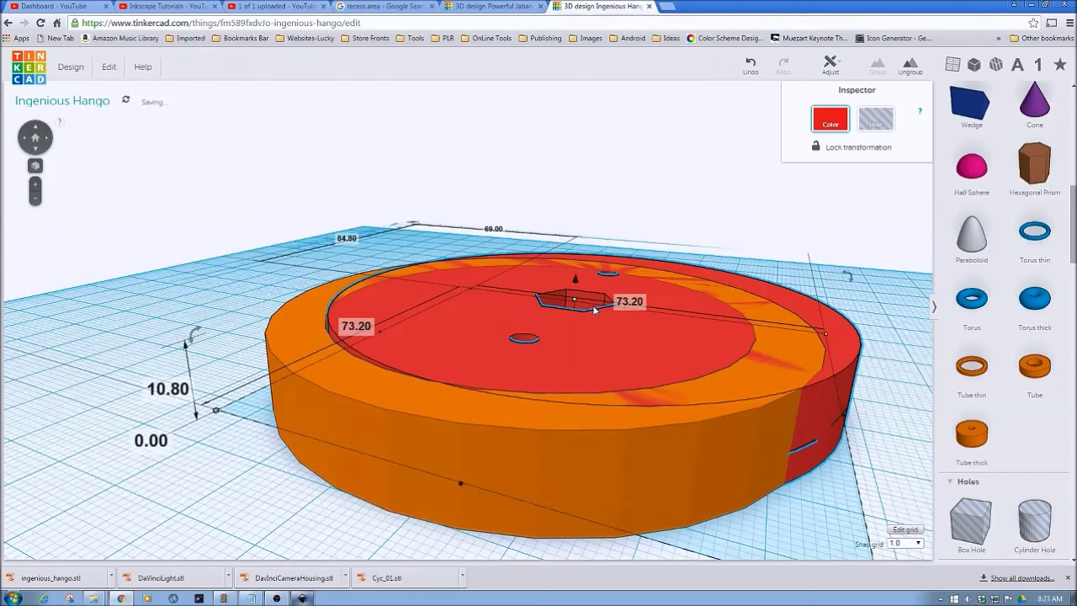
click(629, 302)
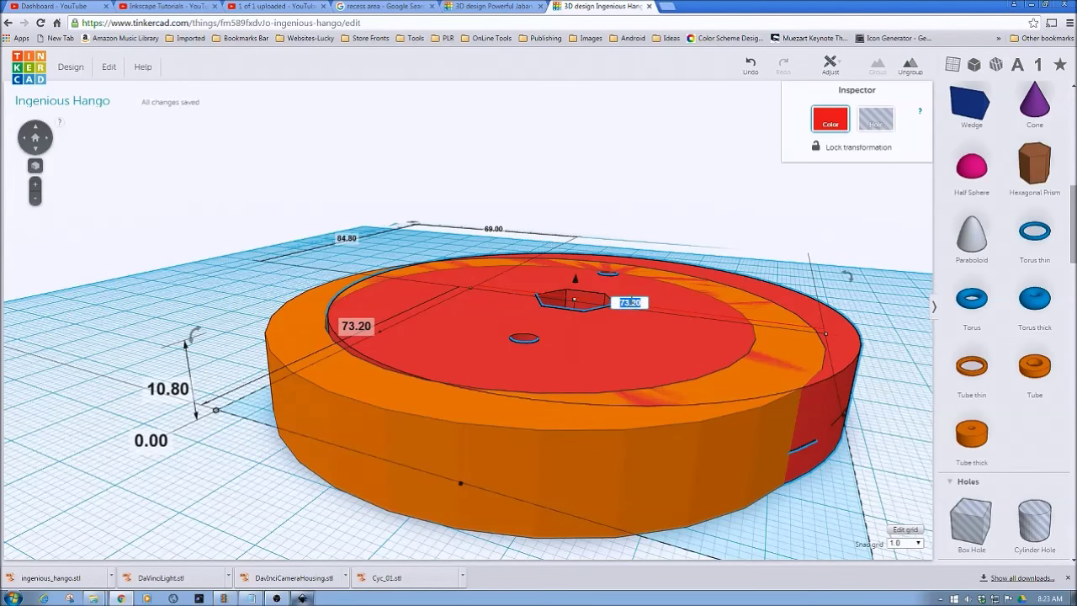
text(73.5)
key(Return)
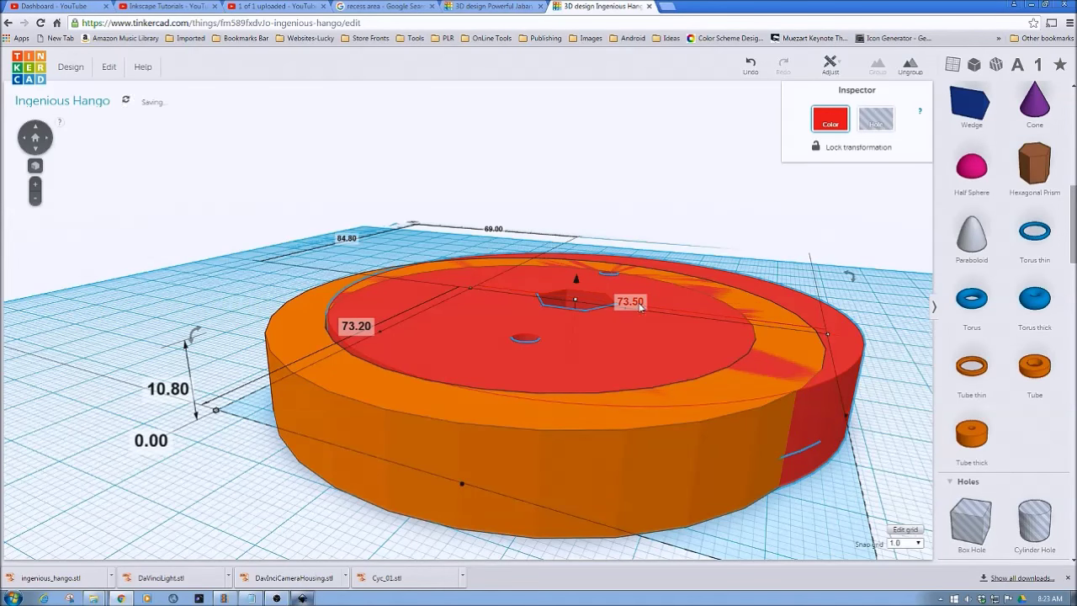
Select the disc and ring together from a low side view.
click(354, 266)
drag(277, 257, 820, 496)
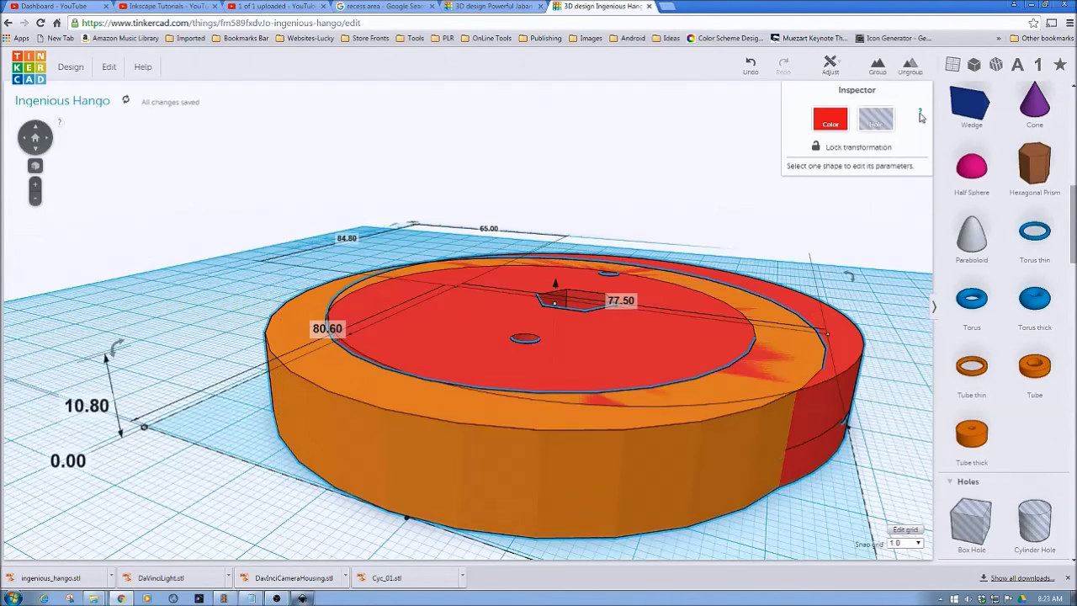
click(832, 67)
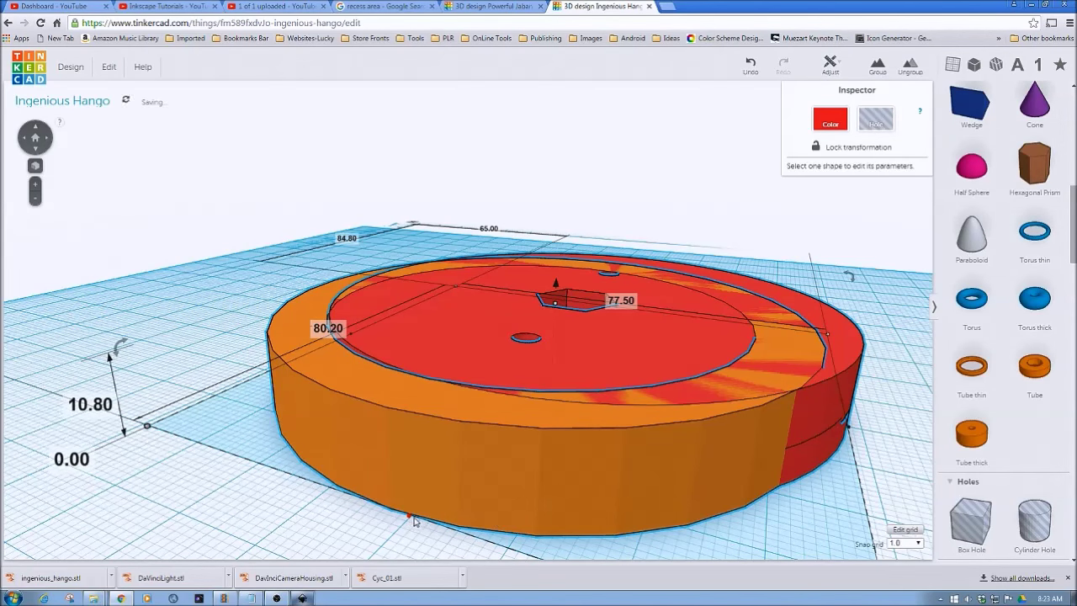
right_drag(867, 485, 632, 501)
click(632, 501)
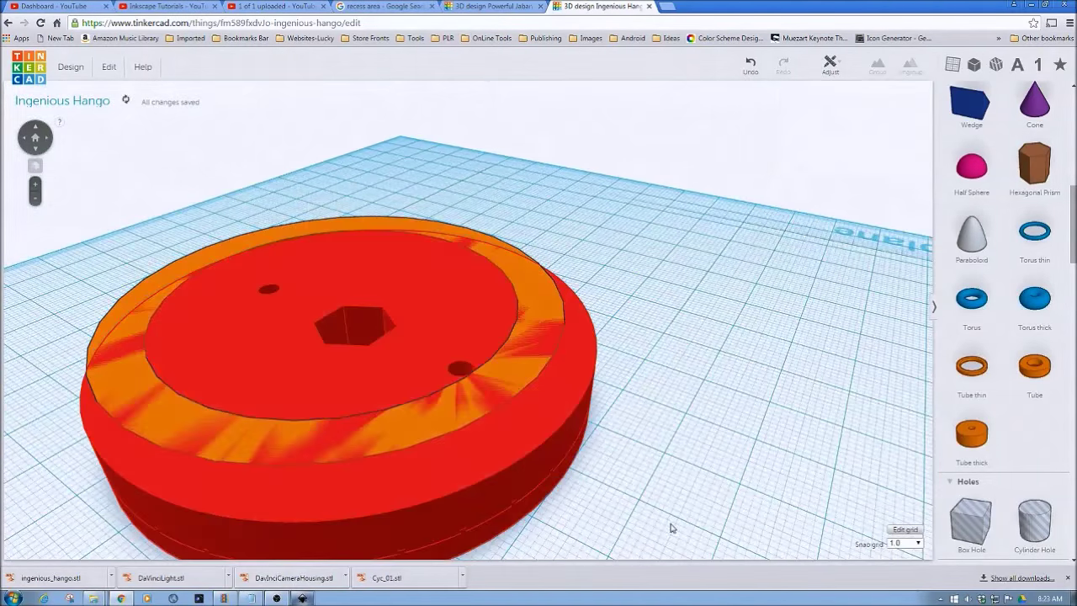
drag(58, 255, 594, 499)
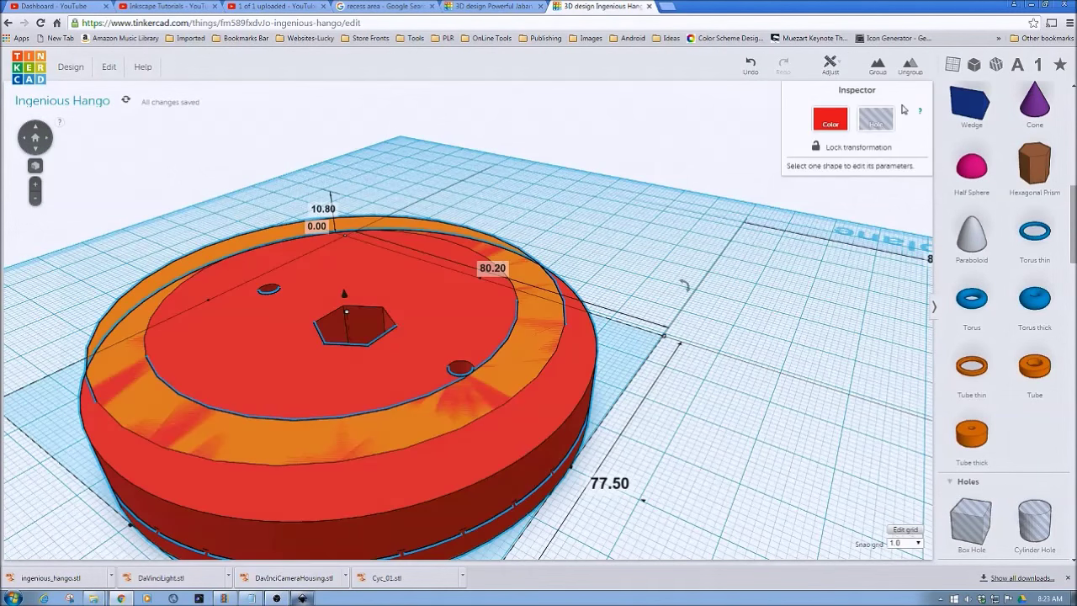
Centre the disc and ring on both axes, then select the whole striped wheel.
click(830, 63)
click(832, 88)
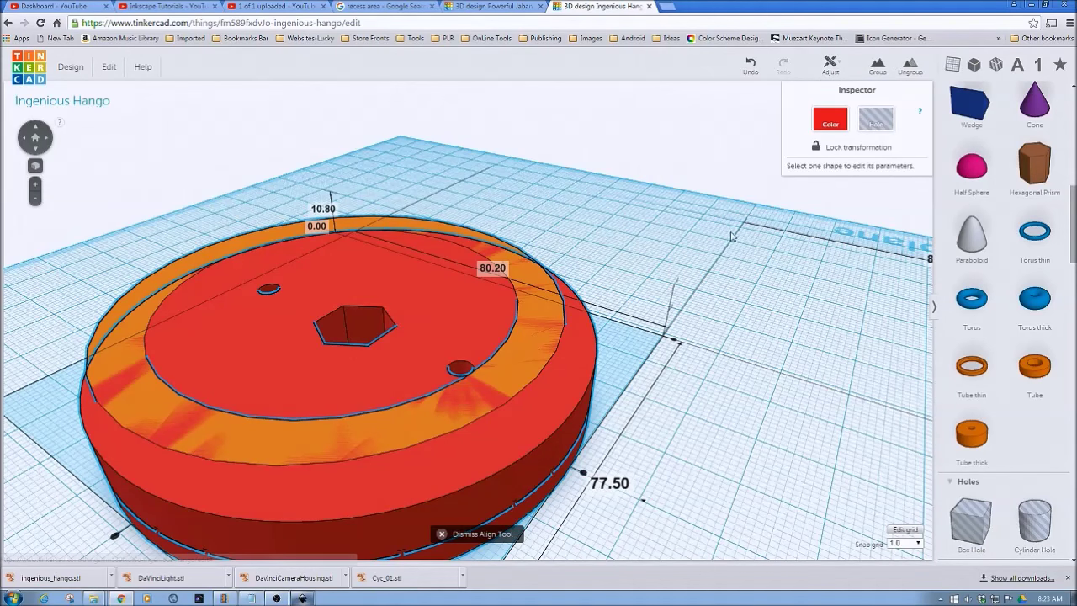
click(582, 474)
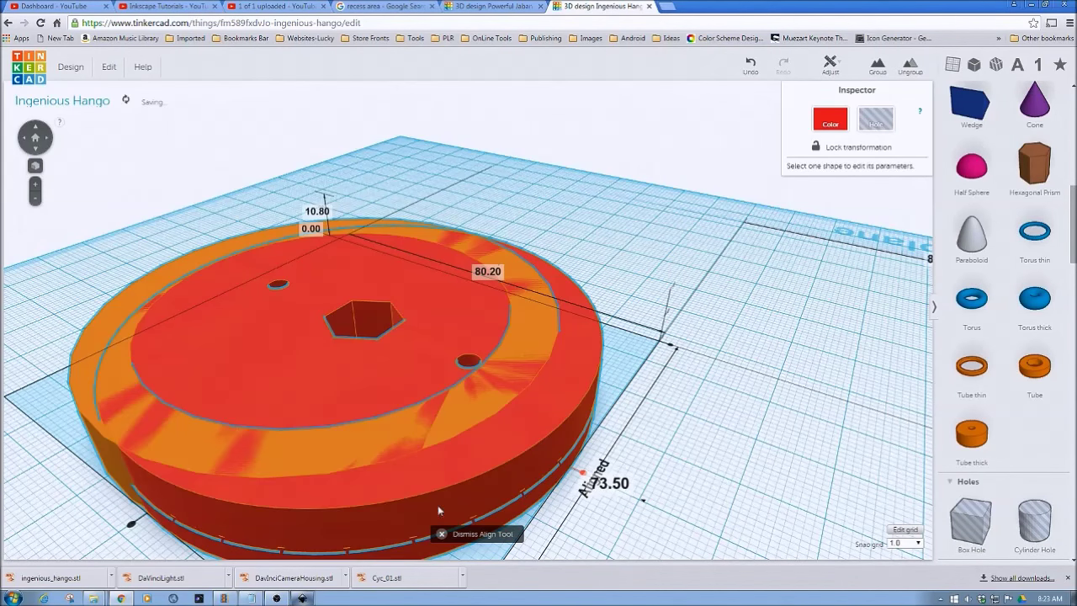
click(132, 531)
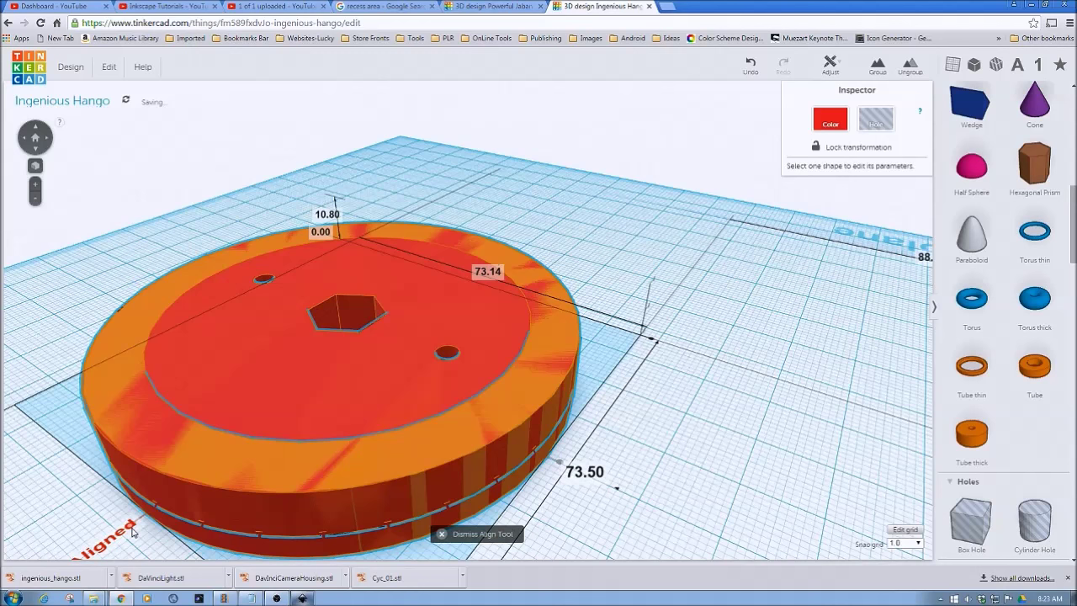
click(700, 527)
right_drag(661, 486, 826, 470)
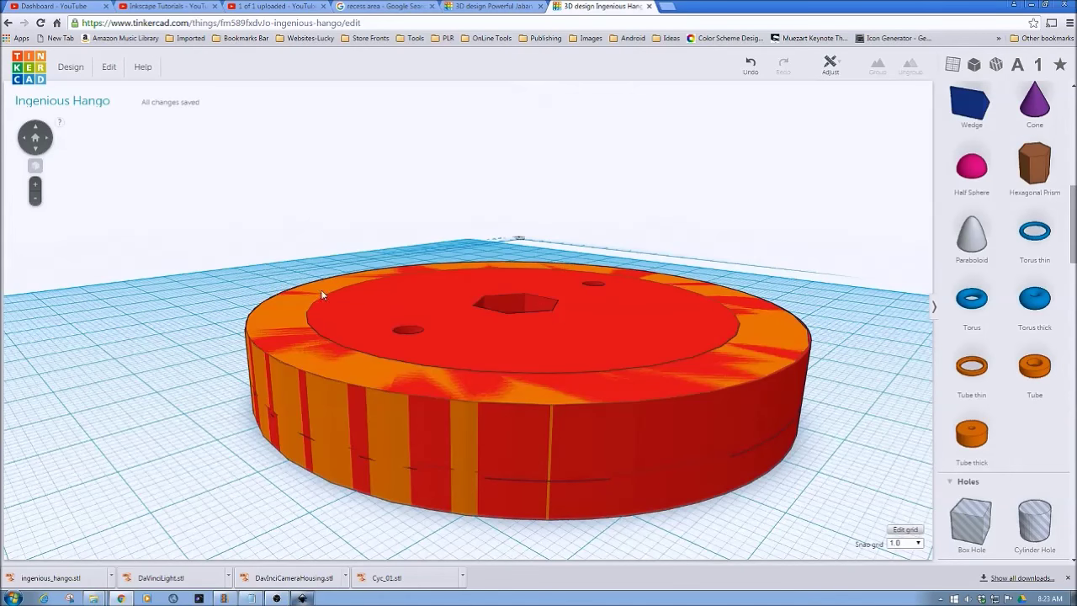
drag(211, 260, 817, 516)
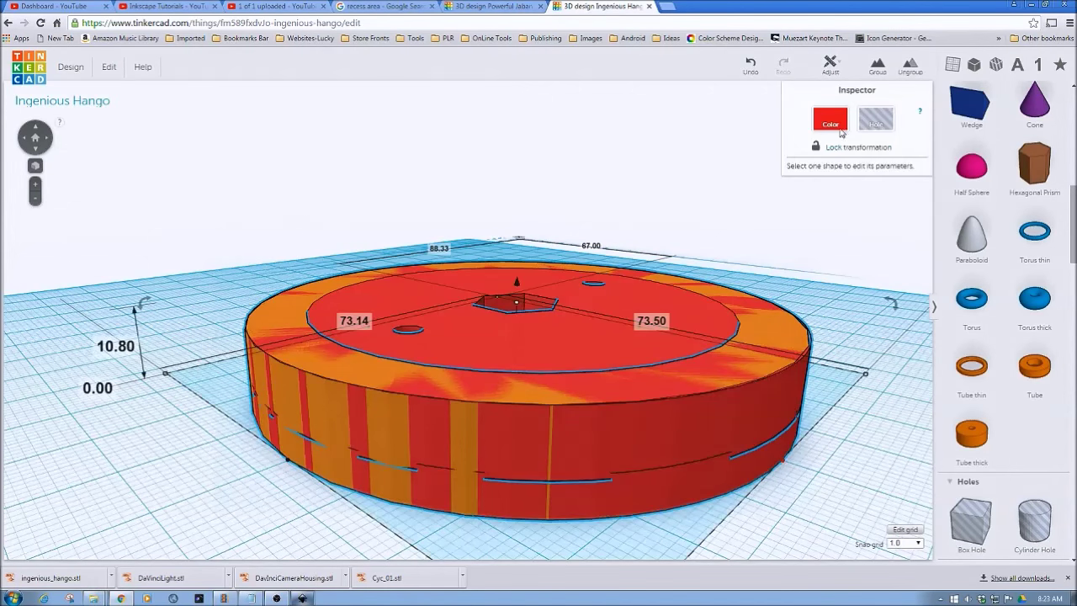
click(875, 67)
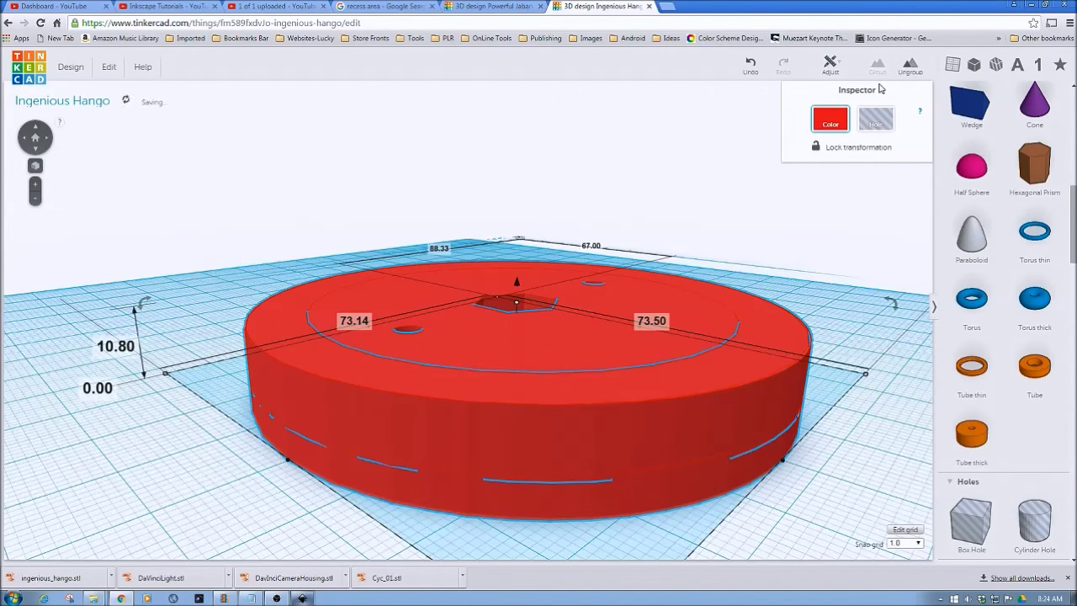
click(804, 491)
right_drag(804, 491, 439, 503)
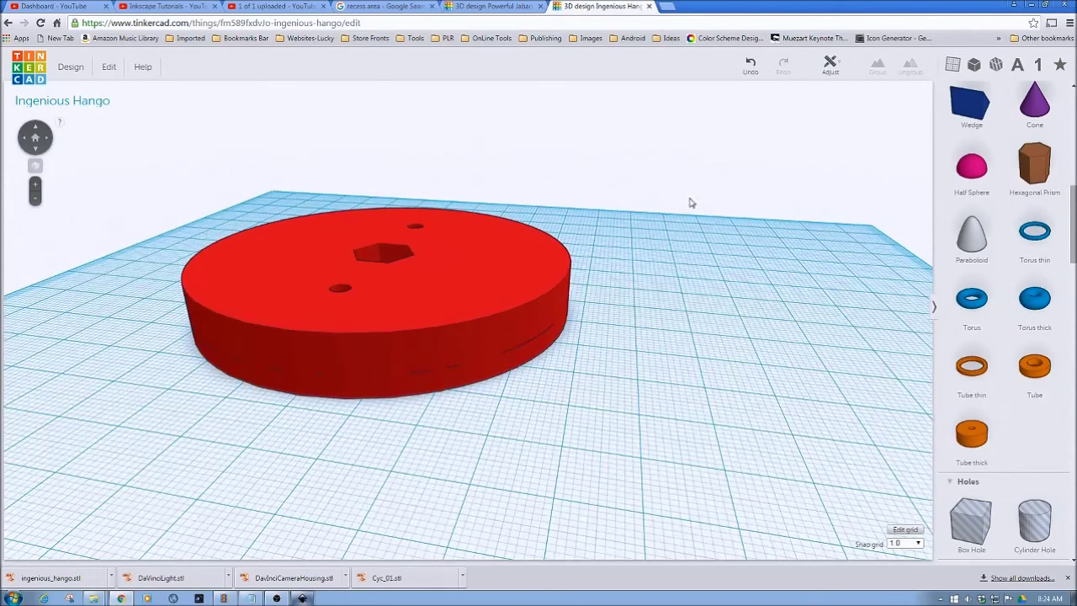
click(750, 63)
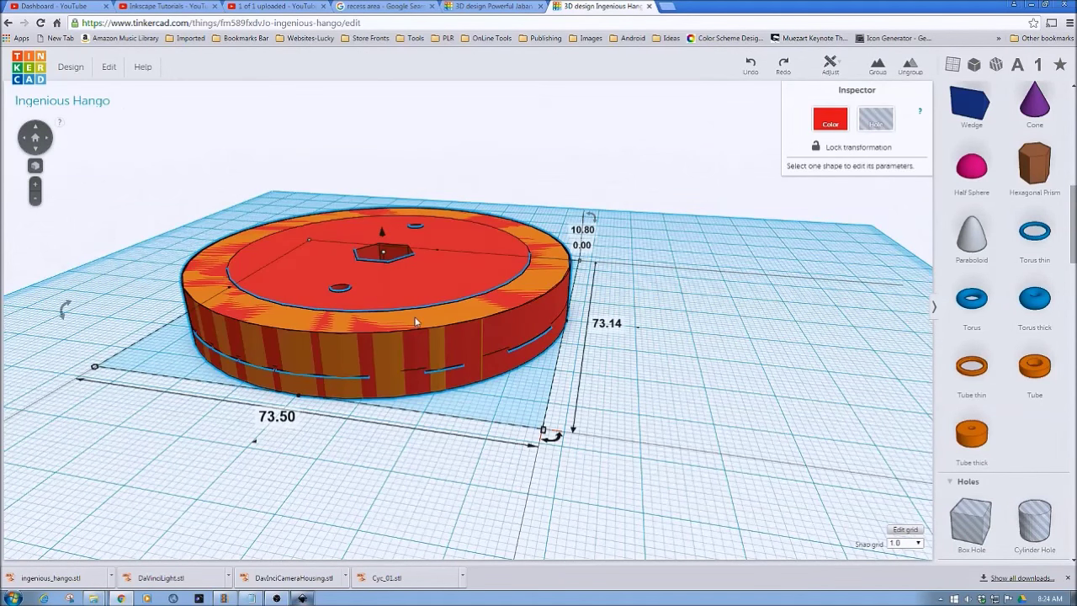
Move the orange ring off the disc and resize it to 74 × 74 mm.
scroll(425, 353, up, 2)
click(588, 509)
scroll(476, 355, up, 1)
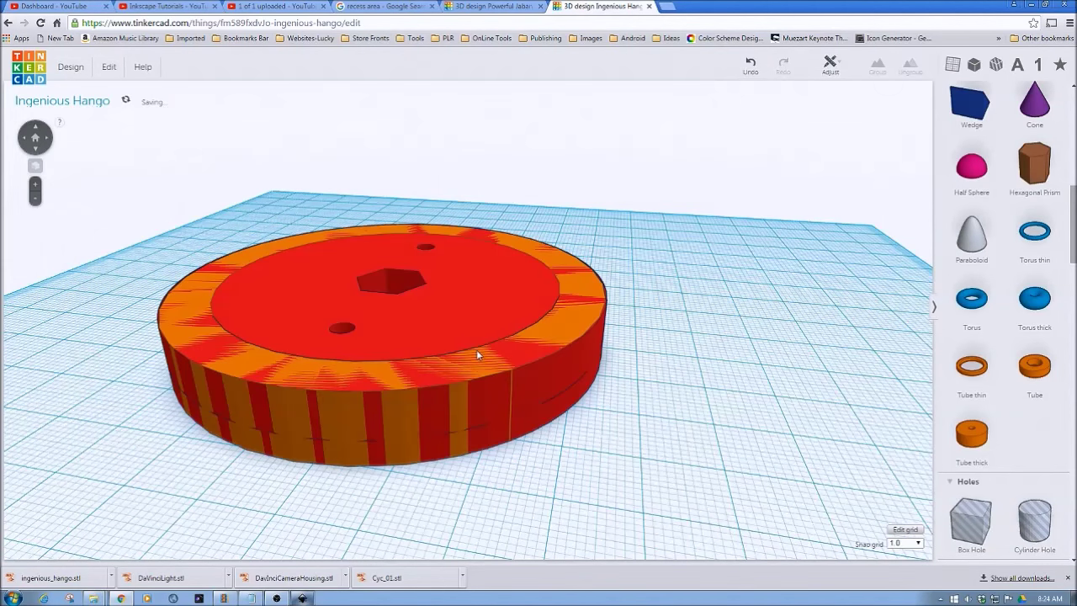
drag(560, 339, 738, 351)
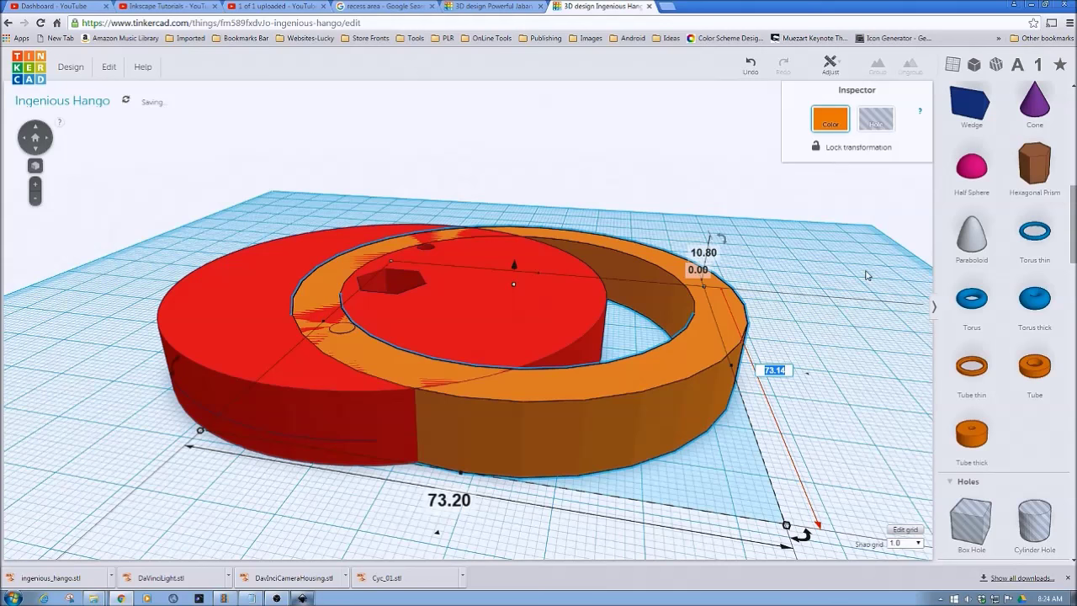
text(74)
click(449, 502)
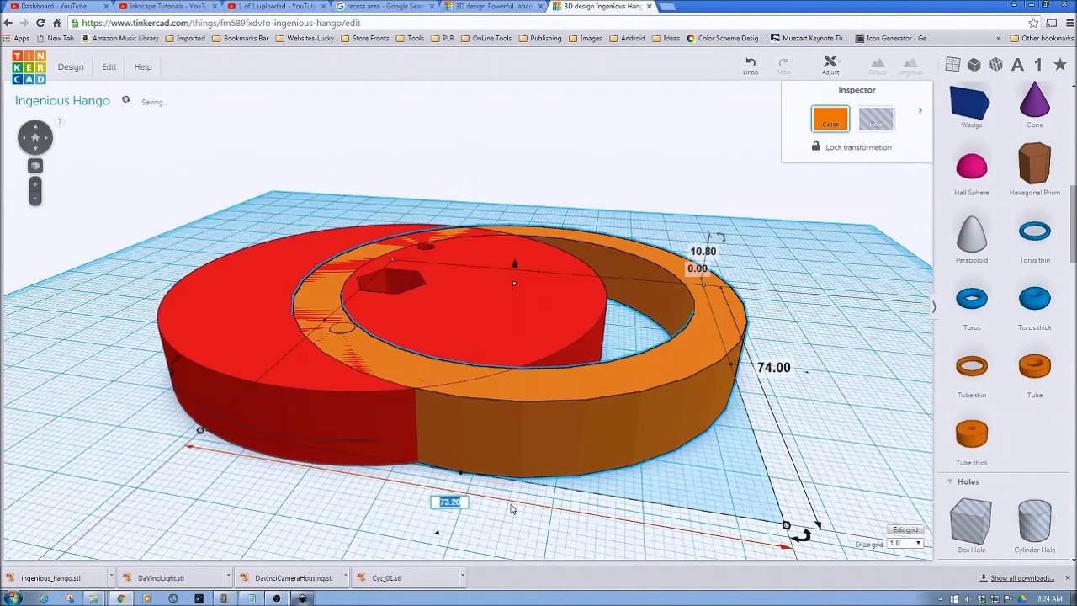
text(74)
key(Return)
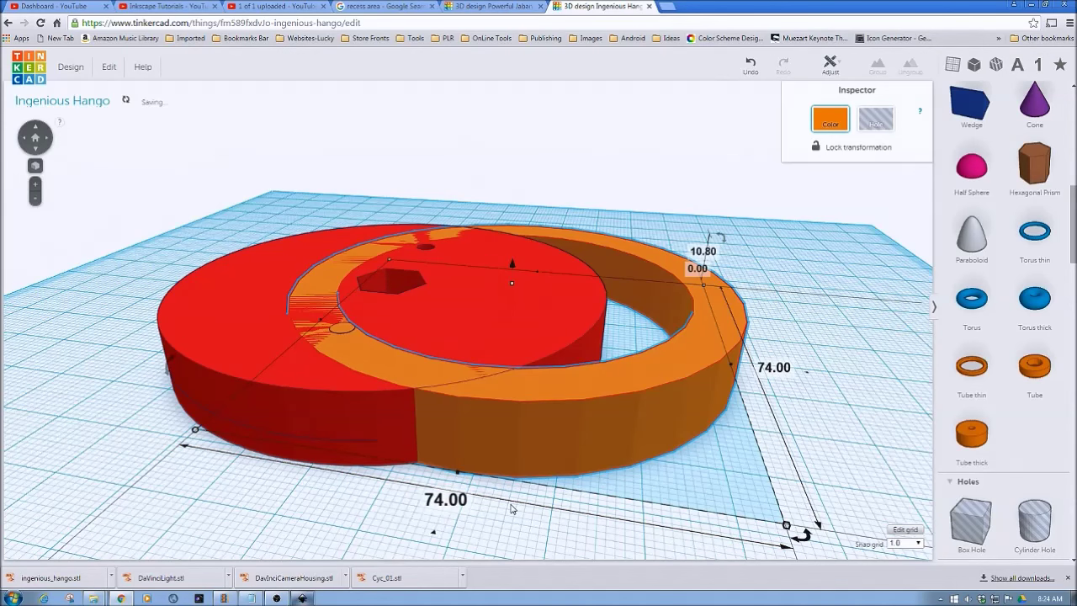
Centre the ring on the disc along both axes and reselect both shapes.
drag(99, 250, 742, 464)
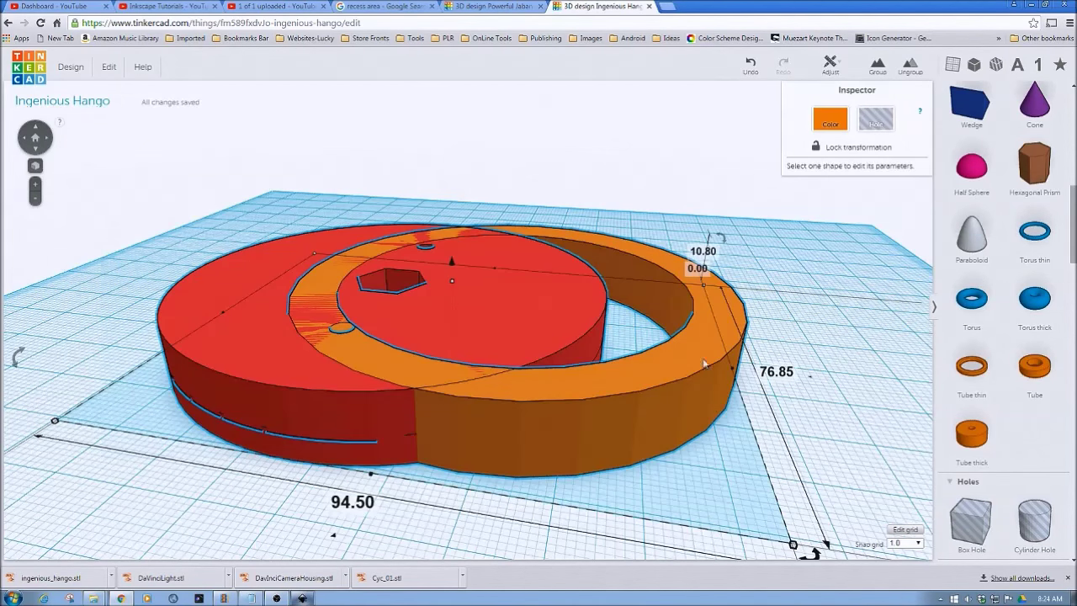
click(838, 74)
click(829, 94)
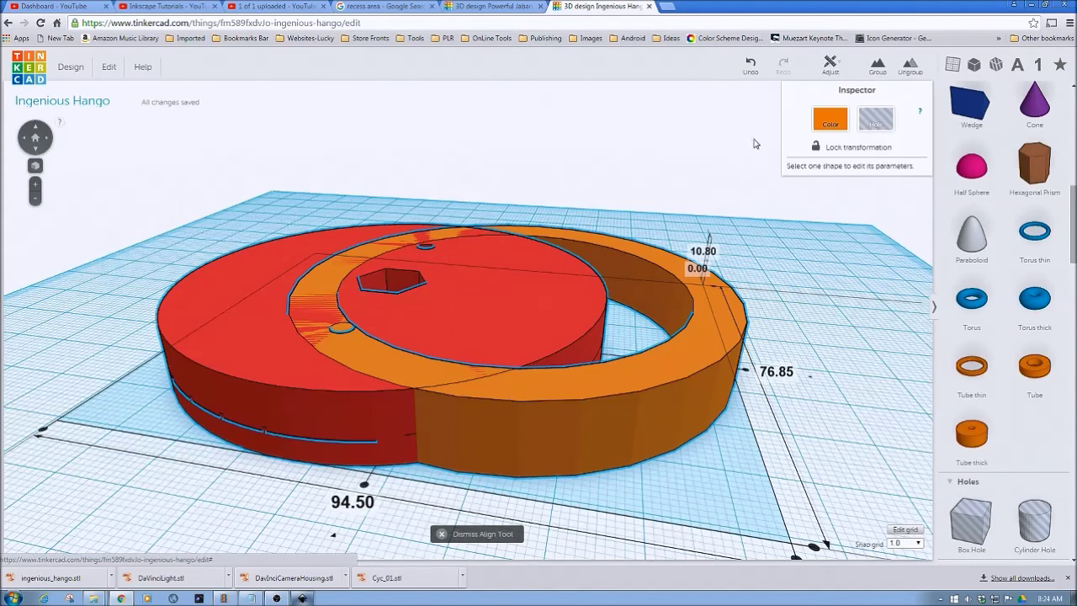
click(363, 485)
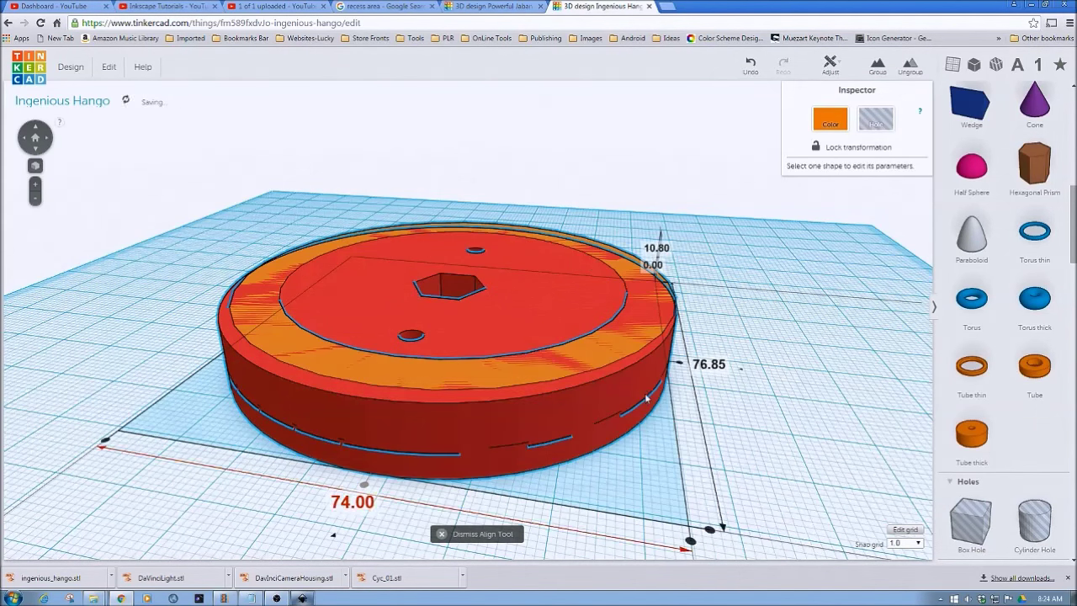
click(689, 365)
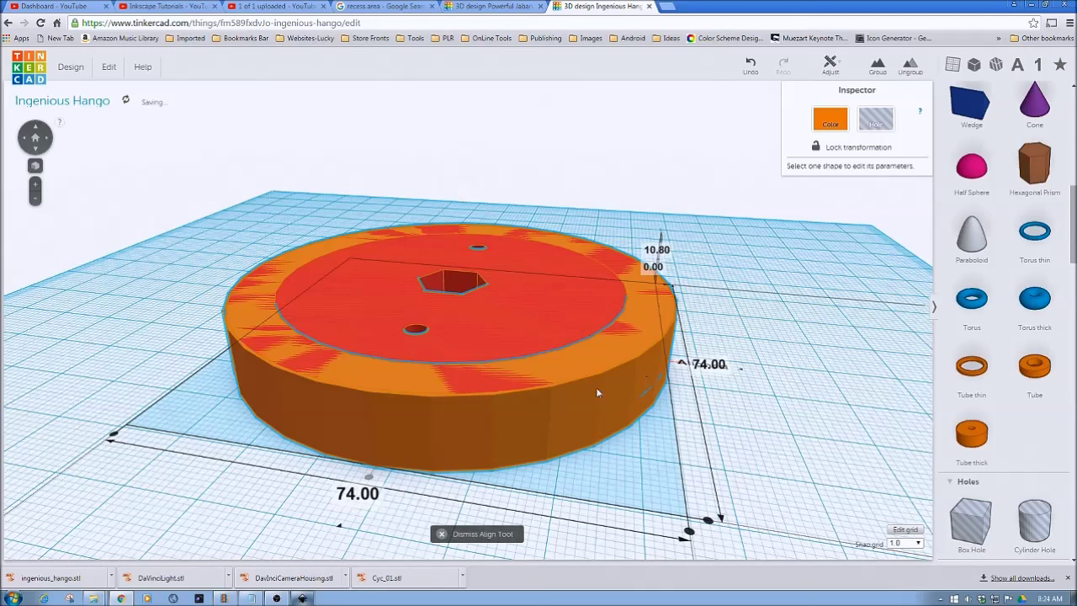
click(134, 441)
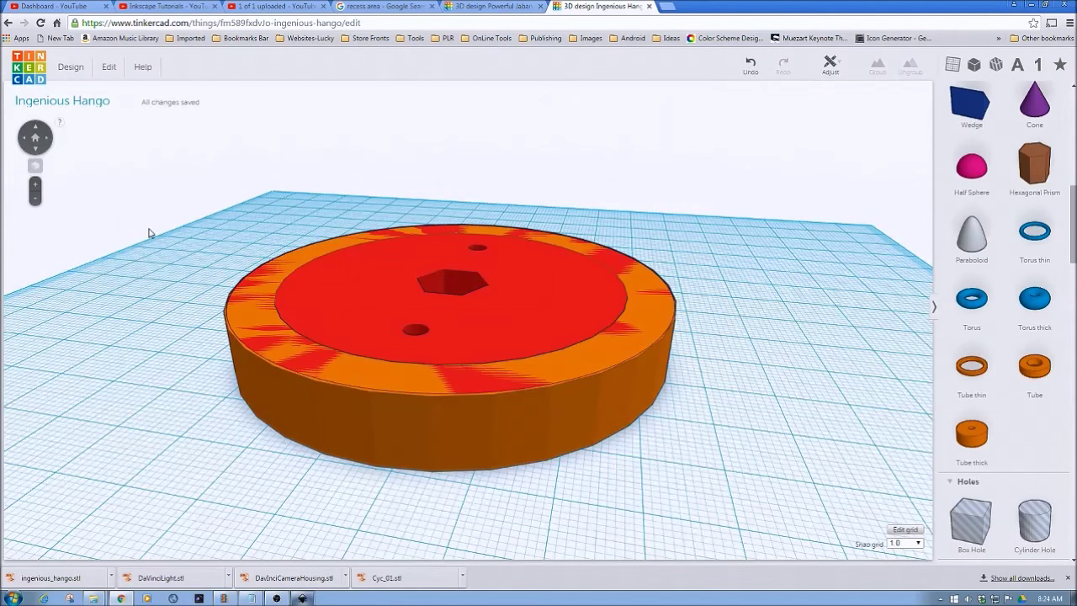
drag(148, 233, 711, 505)
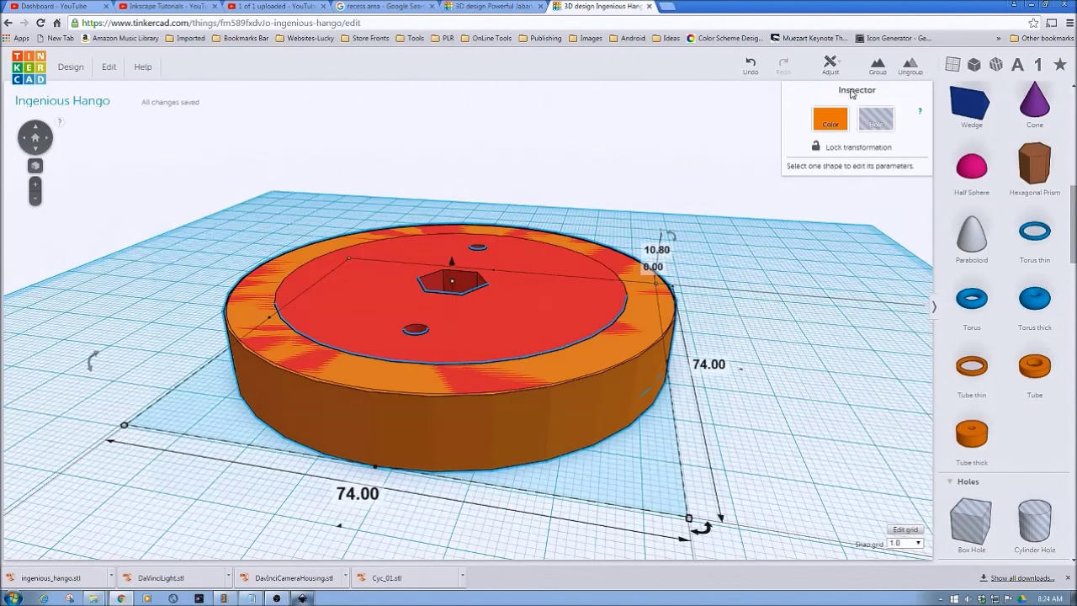
Group the orange ring and red disc into one red wheel and orbit to inspect it.
click(877, 66)
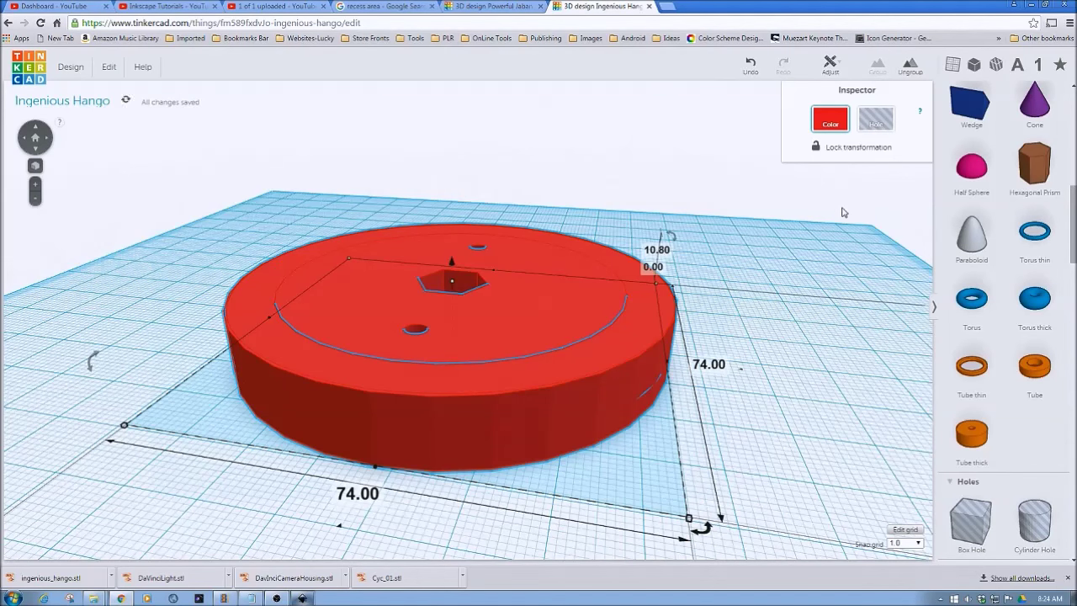
click(782, 395)
right_drag(548, 410, 117, 384)
right_drag(683, 369, 554, 469)
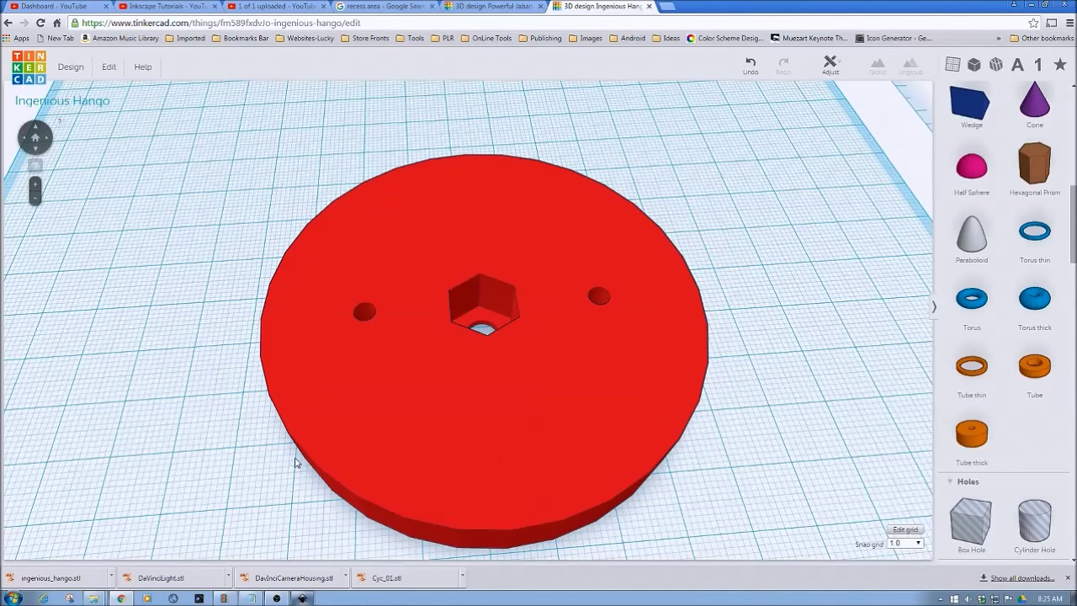
right_drag(562, 537, 447, 318)
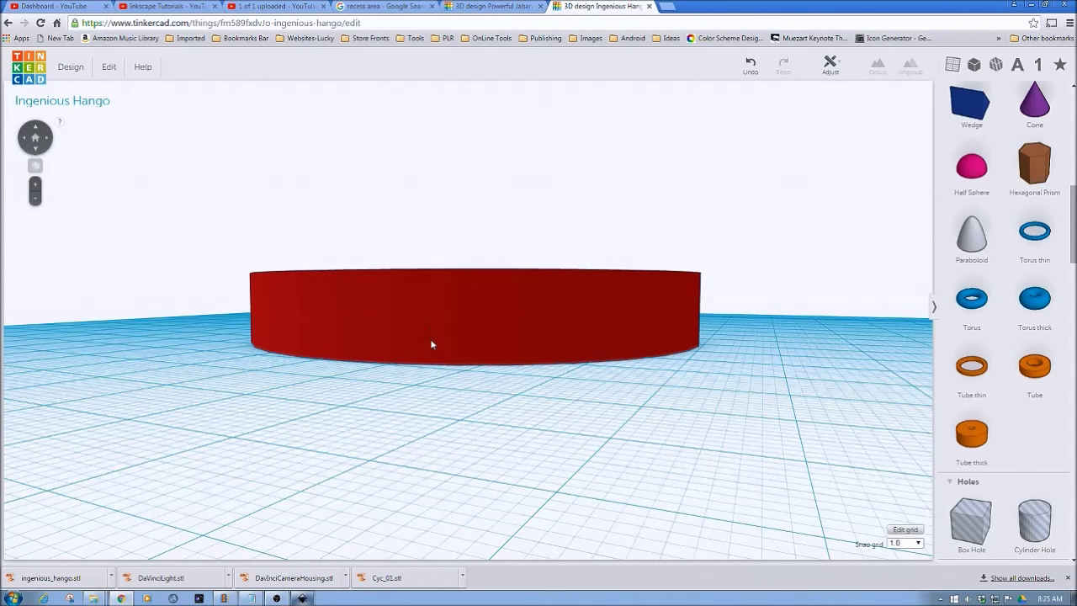
right_drag(475, 316, 453, 359)
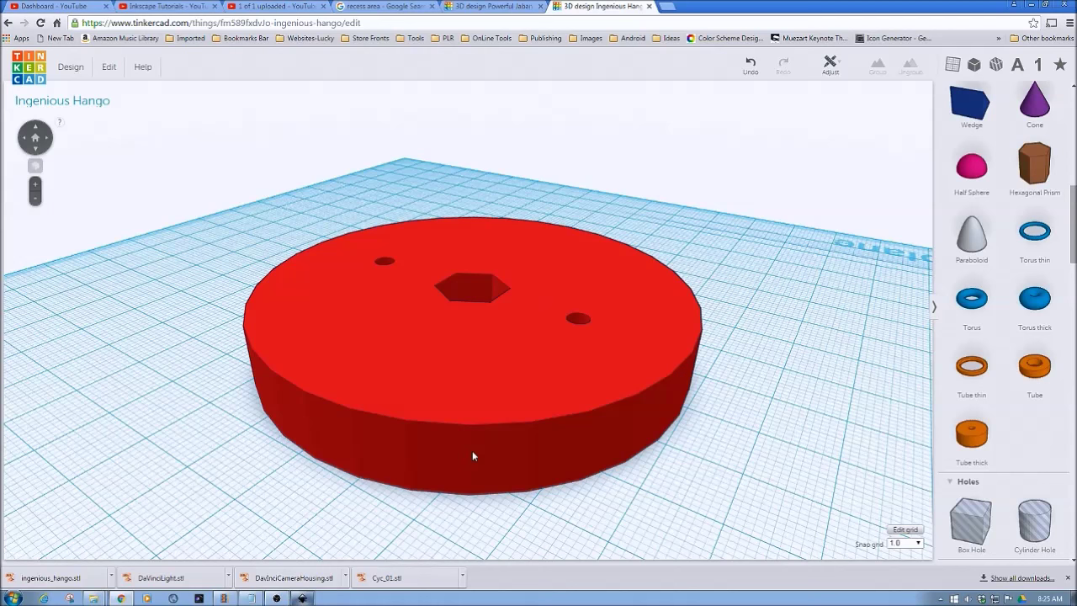
right_drag(472, 451, 499, 412)
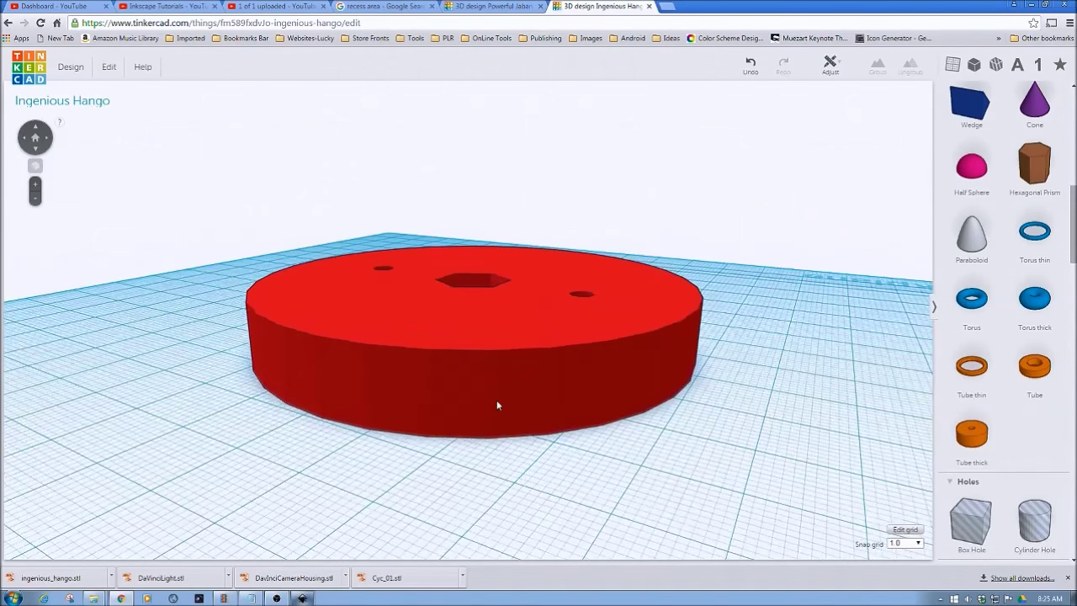
scroll(496, 405, up, 6)
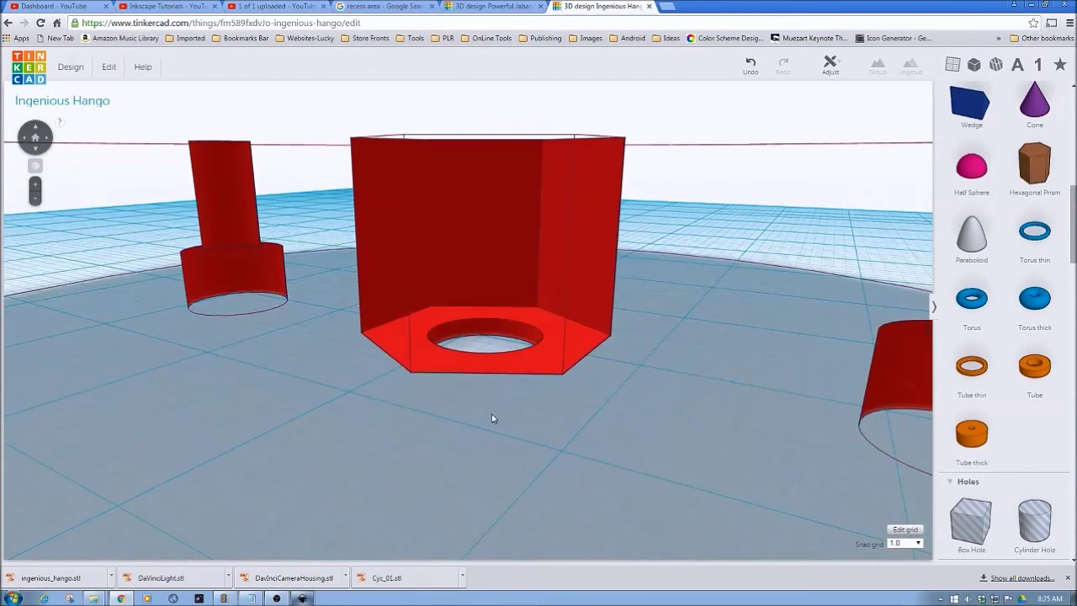
right_drag(493, 450, 497, 413)
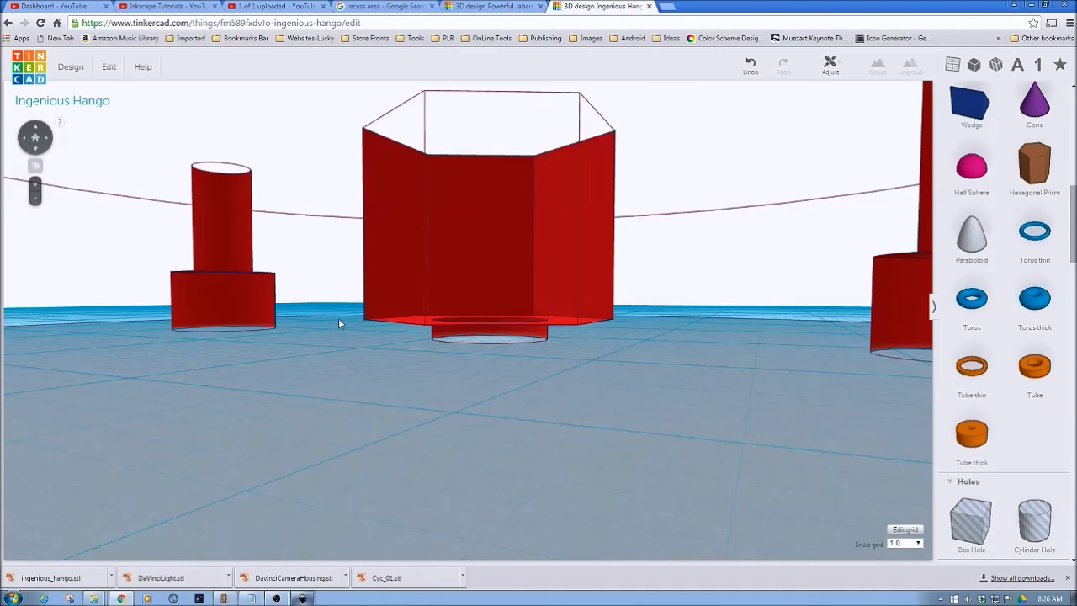
scroll(395, 308, up, 5)
scroll(394, 308, down, 5)
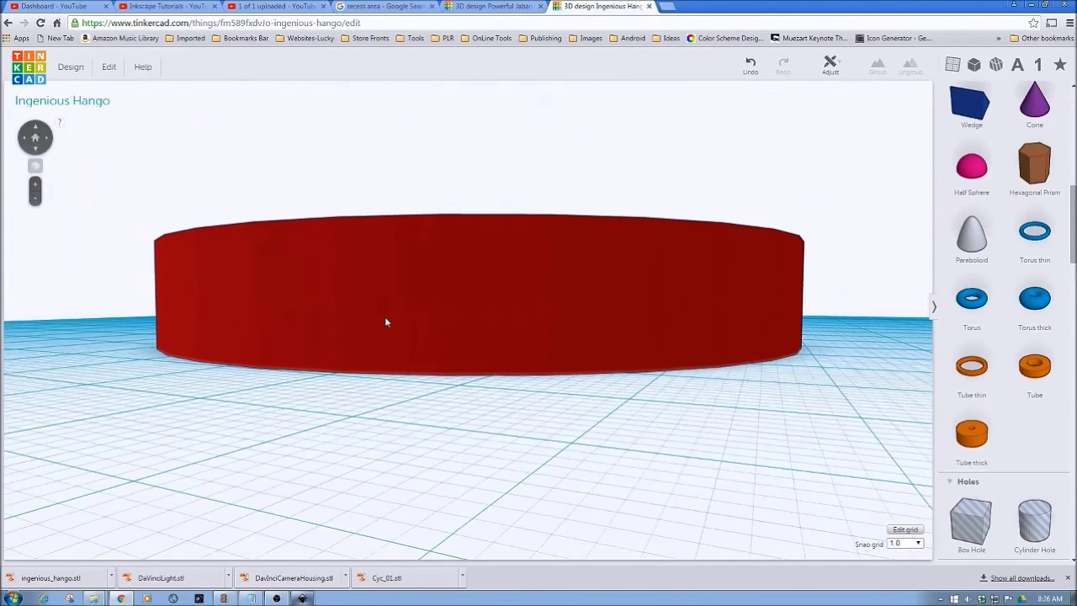
right_drag(449, 262, 463, 320)
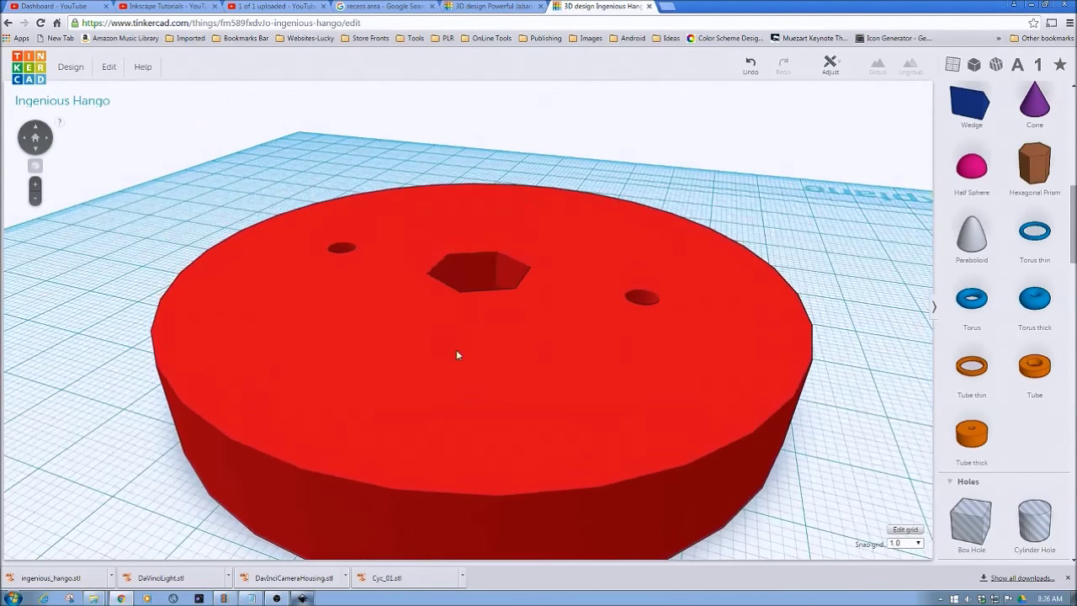
Select the merged red wheel to show its 74.00 × 74.00 × 10.80 mm size.
click(455, 421)
right_drag(455, 421, 371, 340)
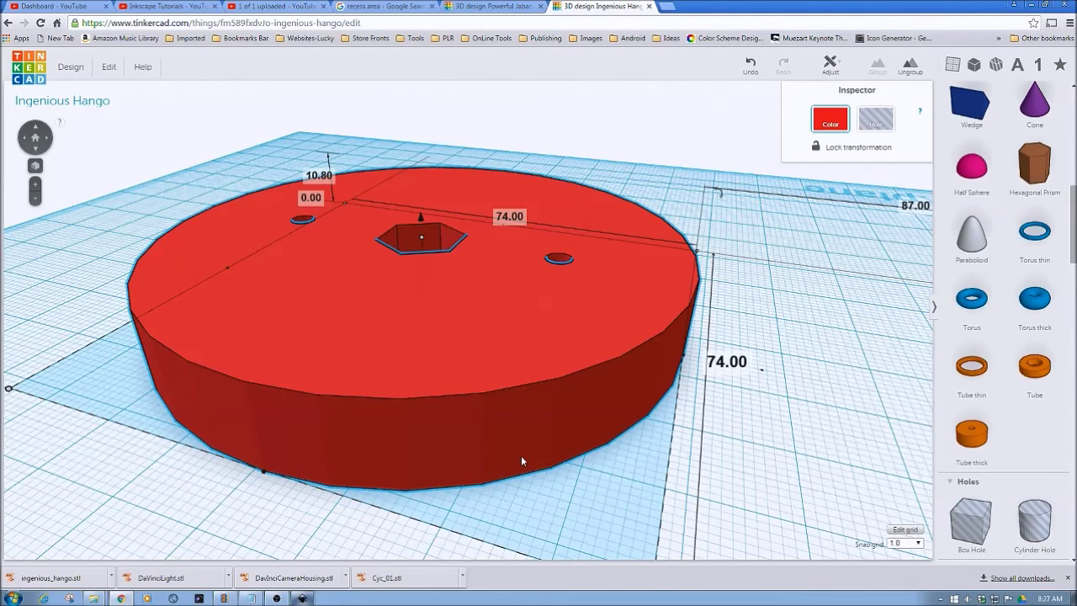
right_drag(438, 490, 438, 542)
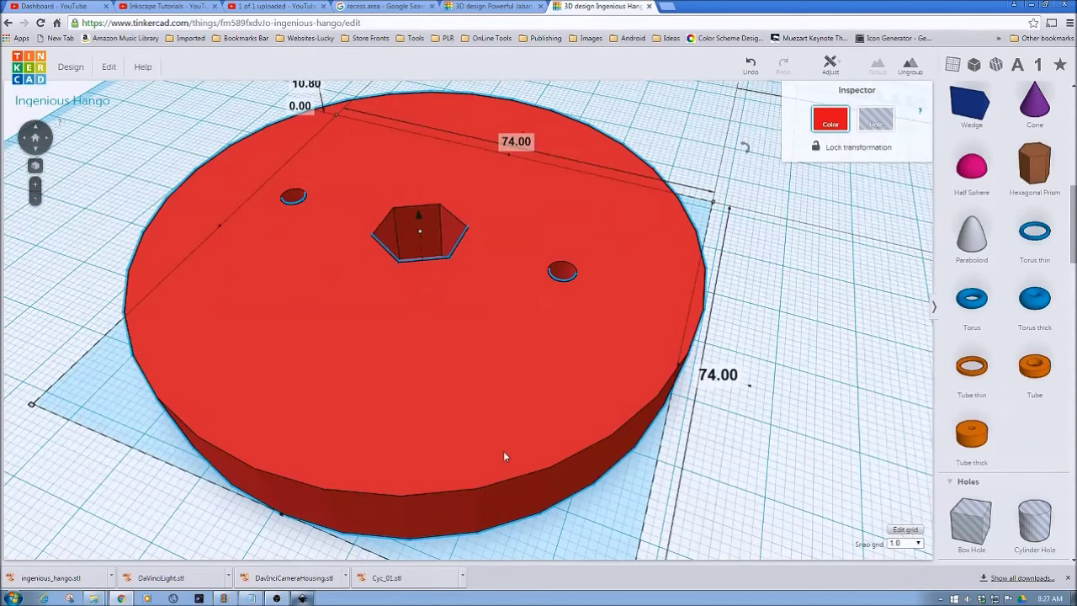